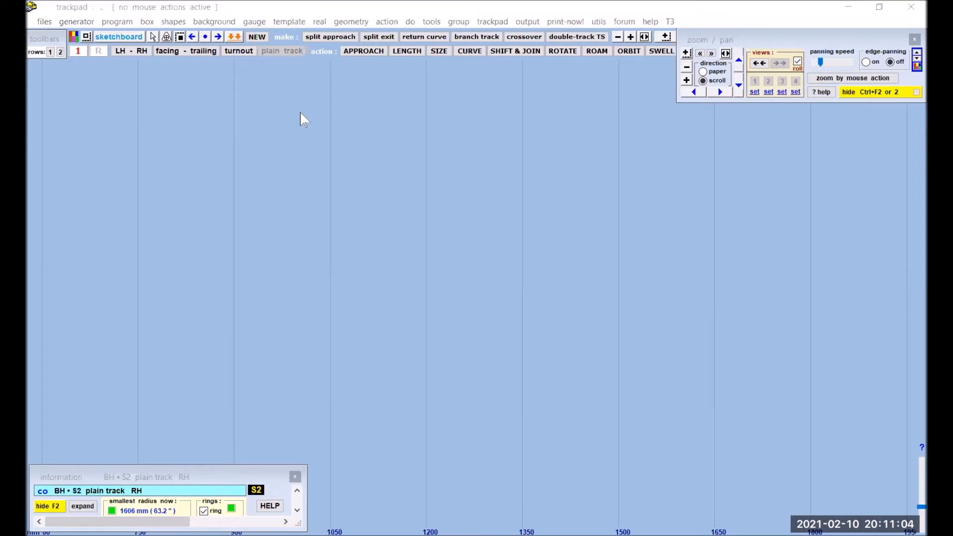
- Create a new straight plain-track control template and lengthen it to about 907 mm
{"action": "left_click", "coordinate": [257, 37]}
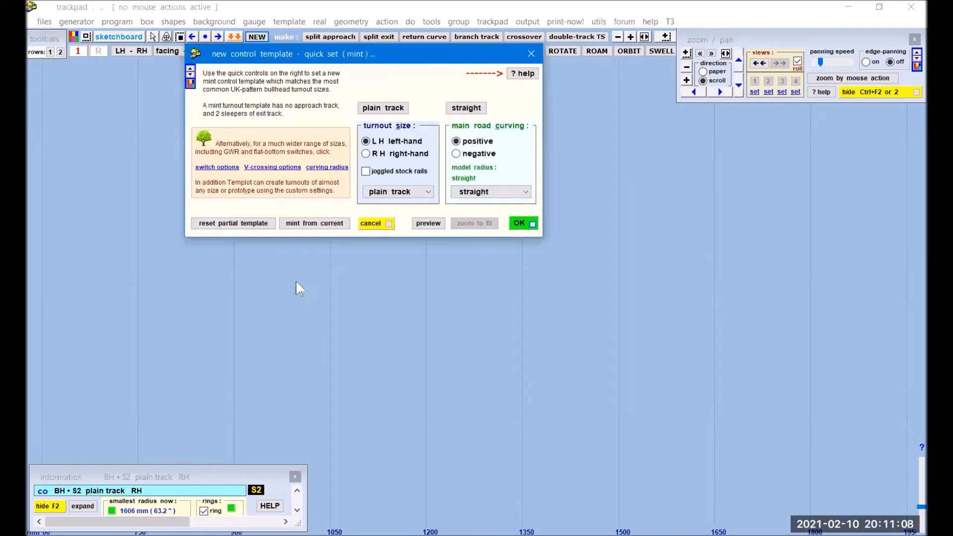
{"action": "left_click", "coordinate": [517, 224]}
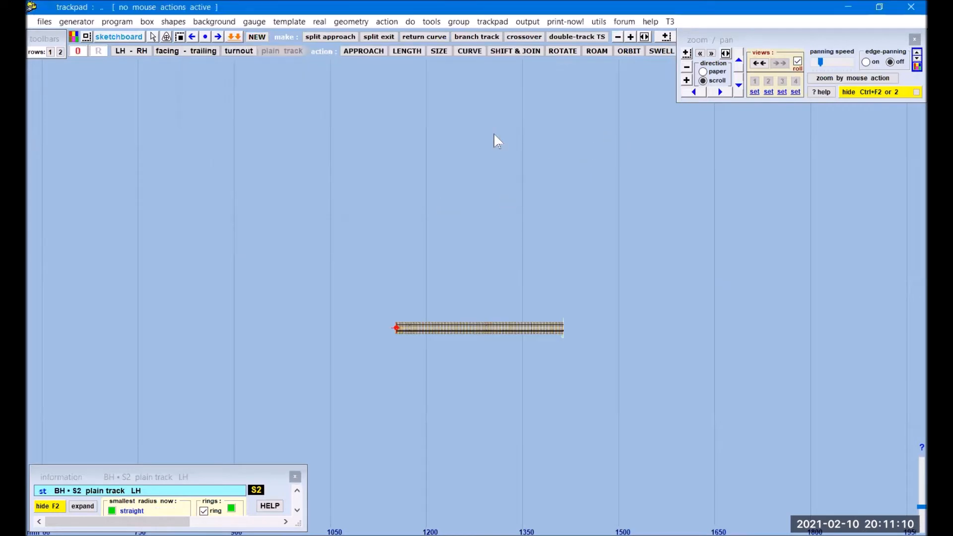
{"action": "left_click", "coordinate": [407, 51]}
{"action": "left_click_drag", "start_coordinate": [377, 204], "coordinate": [759, 164]}
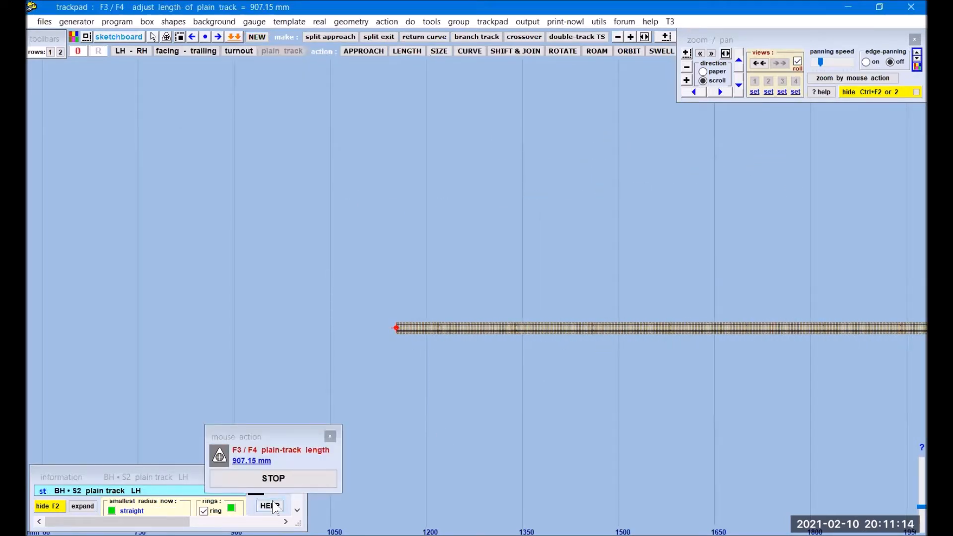
{"action": "left_click", "coordinate": [273, 478]}
{"action": "right_click_drag", "start_coordinate": [739, 228], "coordinate": [529, 252]}
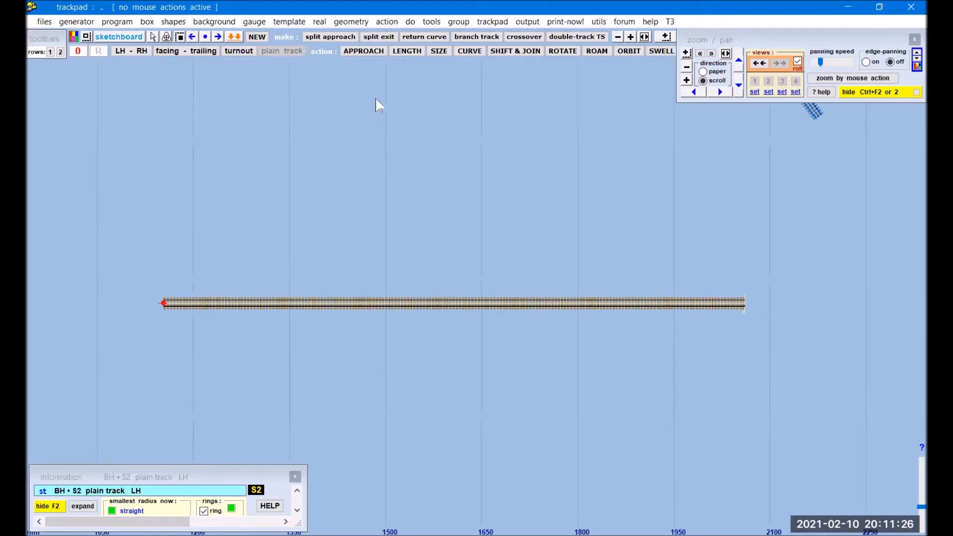
- Insert a turnout in the plain track and roam it along to an approach length of about 308 mm
{"action": "left_click", "coordinate": [238, 52]}
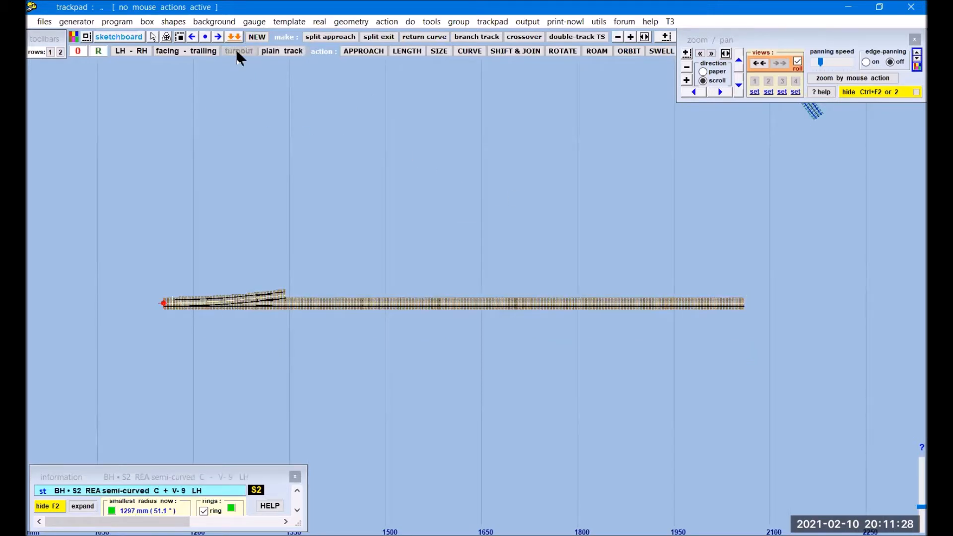
{"action": "left_click", "coordinate": [594, 53]}
{"action": "left_click_drag", "start_coordinate": [145, 174], "coordinate": [343, 145]}
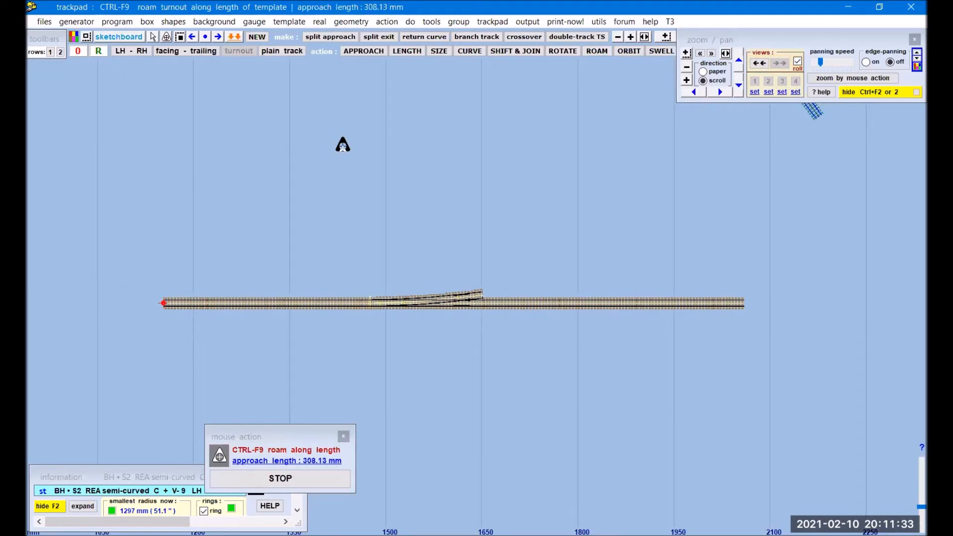
- Split the turnout's approach track off as a new control template
{"action": "left_click", "coordinate": [686, 80]}
{"action": "left_click", "coordinate": [686, 80]}
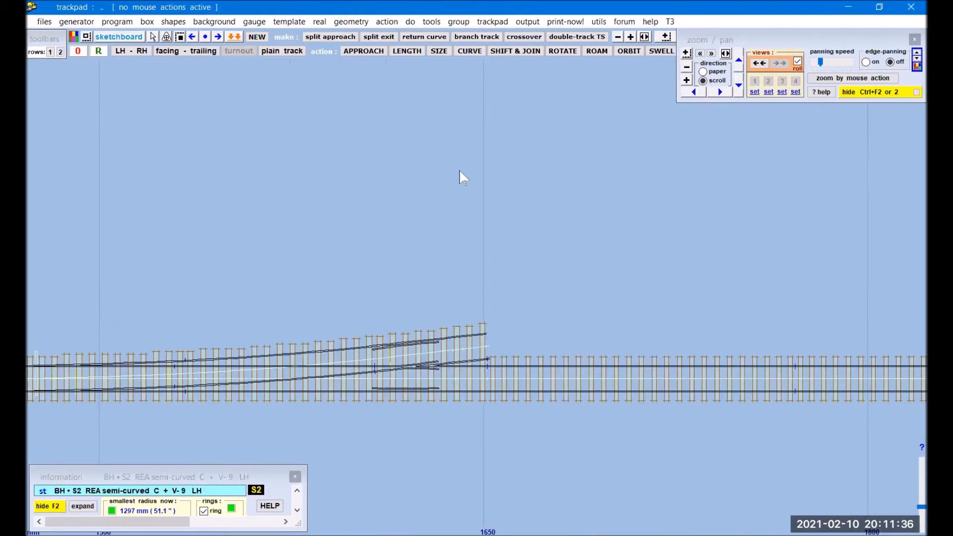
{"action": "left_click_drag", "start_coordinate": [295, 257], "coordinate": [530, 146]}
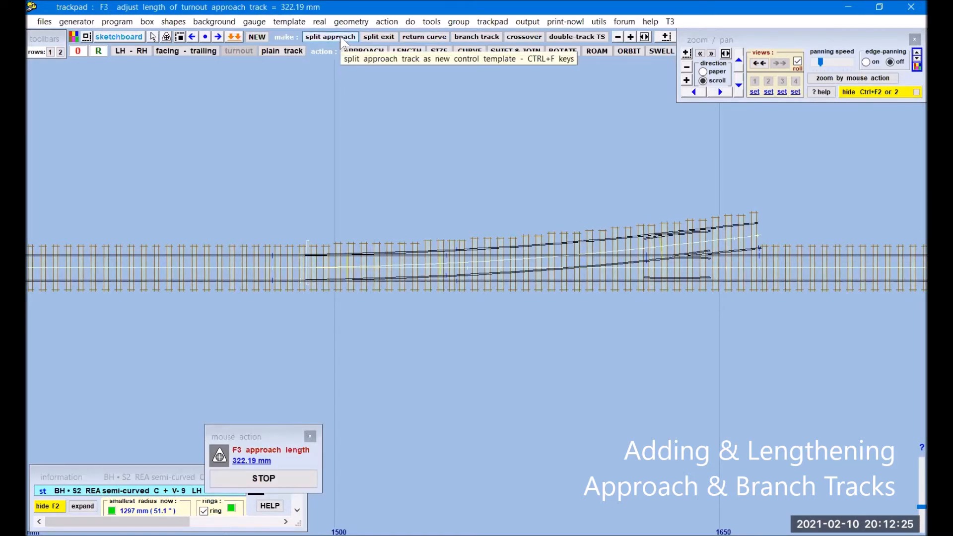
{"action": "left_click", "coordinate": [341, 38]}
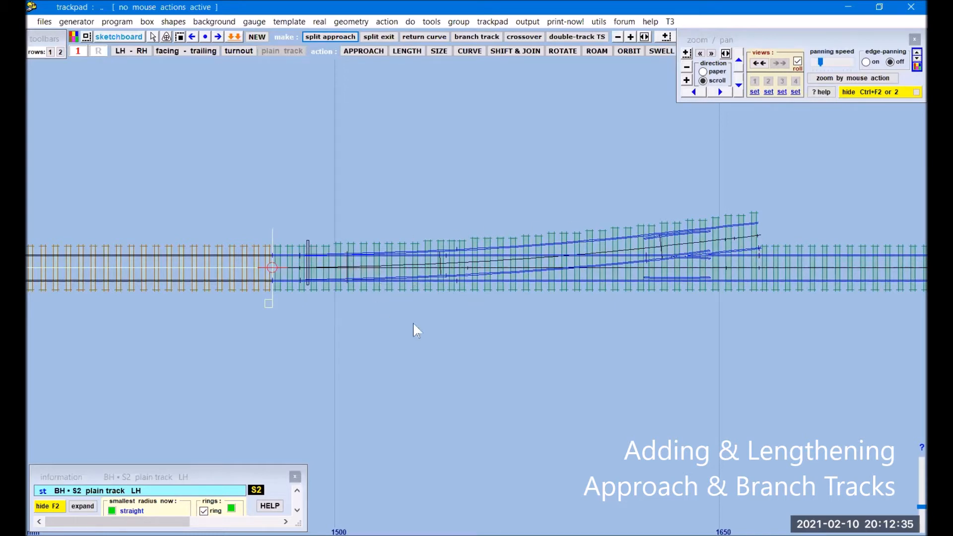
- Curve the split-off approach track to a radius of about -1414 mm
{"action": "left_click_drag", "start_coordinate": [197, 341], "coordinate": [783, 339]}
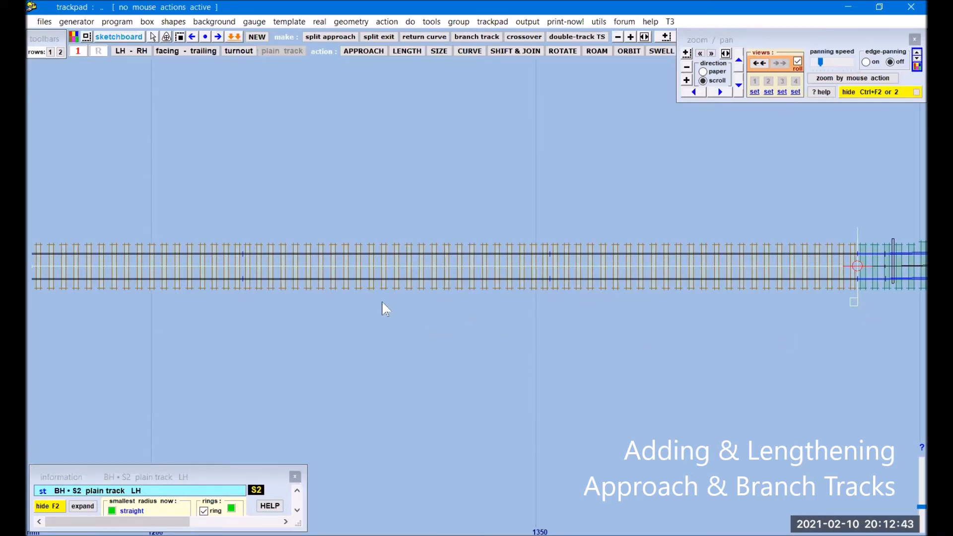
{"action": "left_click", "coordinate": [464, 51]}
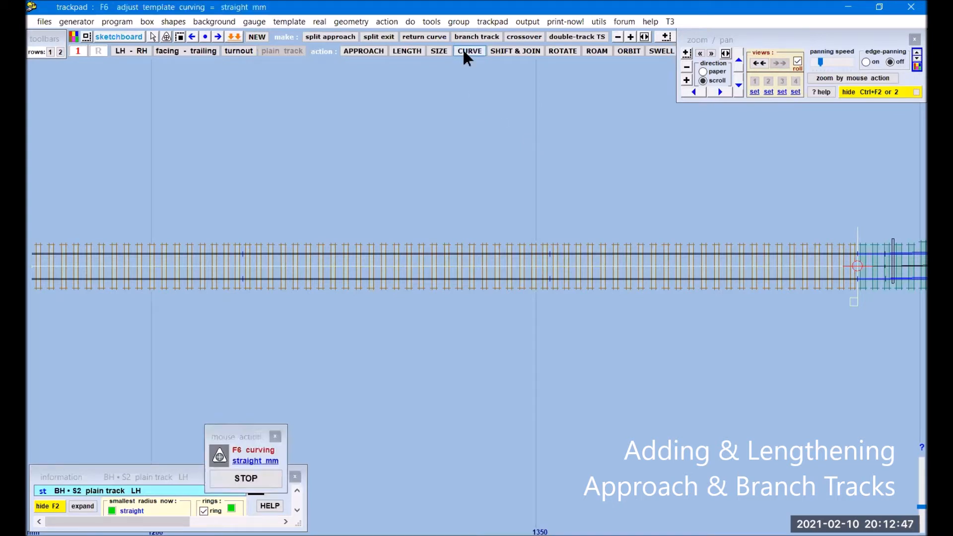
{"action": "left_click_drag", "start_coordinate": [502, 98], "coordinate": [498, 225]}
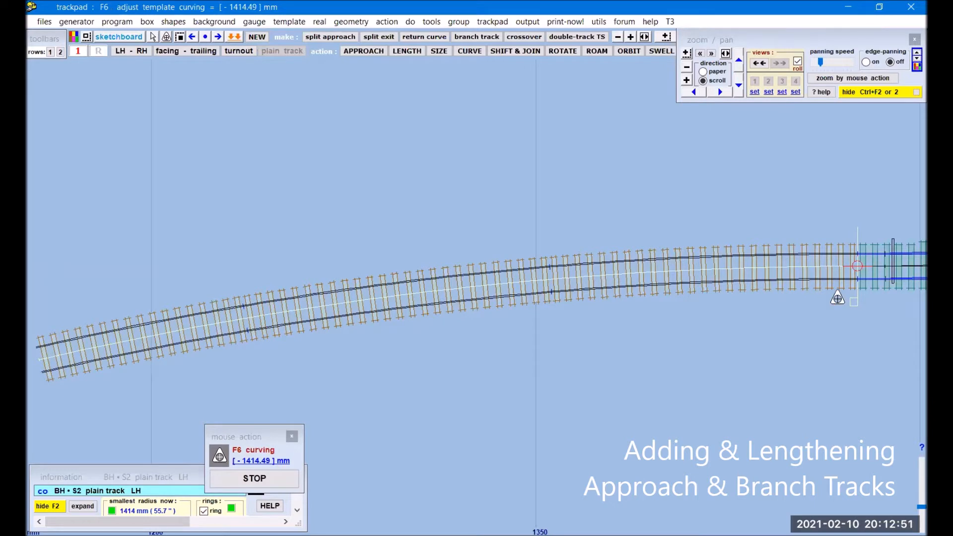
- Convert the curved track into a right-hand turnout with its direction reversed, and roam it to an approach length of about 62 mm
{"action": "left_click", "coordinate": [237, 51]}
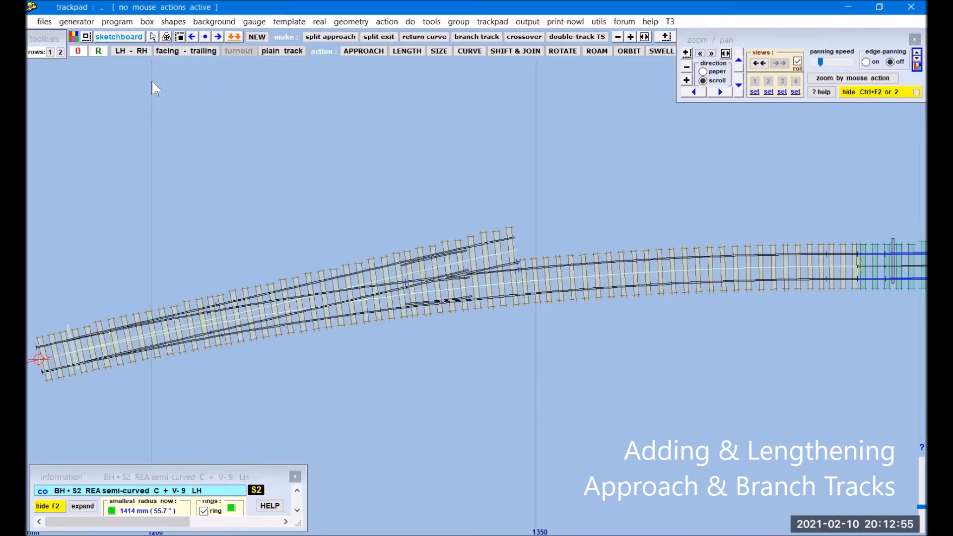
{"action": "left_click", "coordinate": [187, 52]}
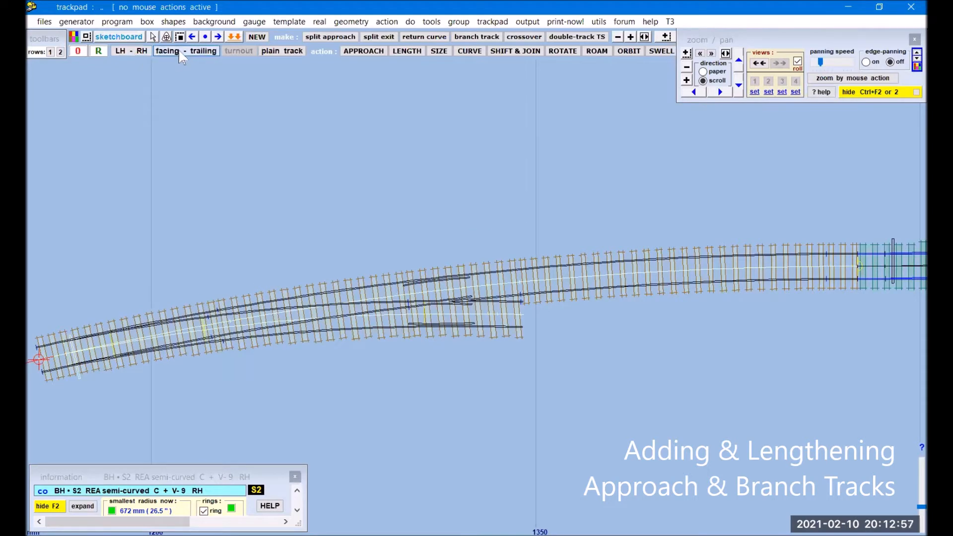
{"action": "left_click", "coordinate": [598, 51]}
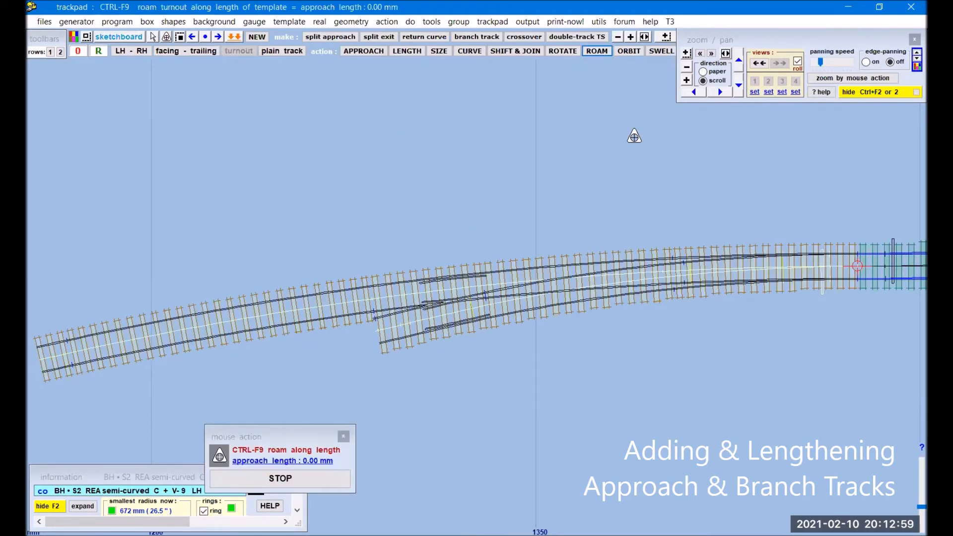
{"action": "left_click_drag", "start_coordinate": [637, 142], "coordinate": [478, 138]}
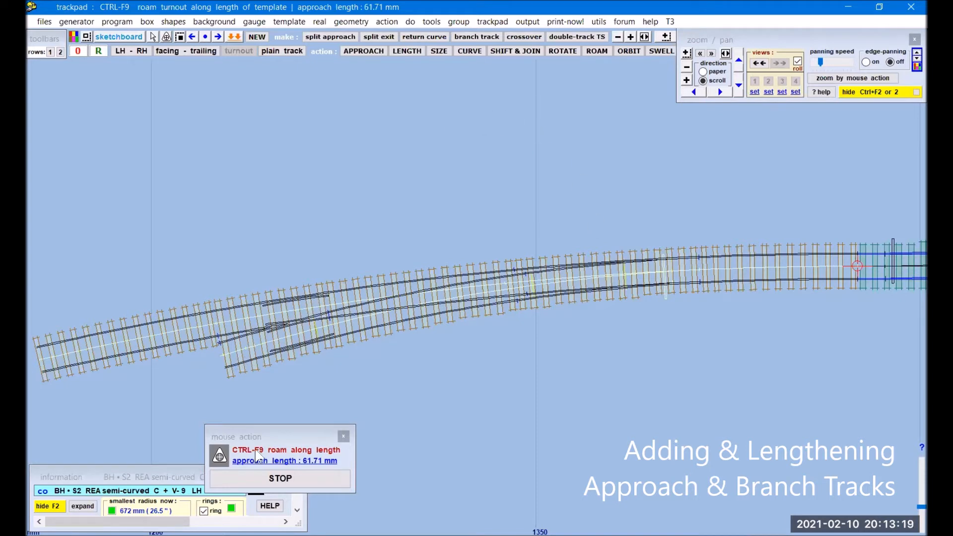
{"action": "left_click", "coordinate": [276, 481]}
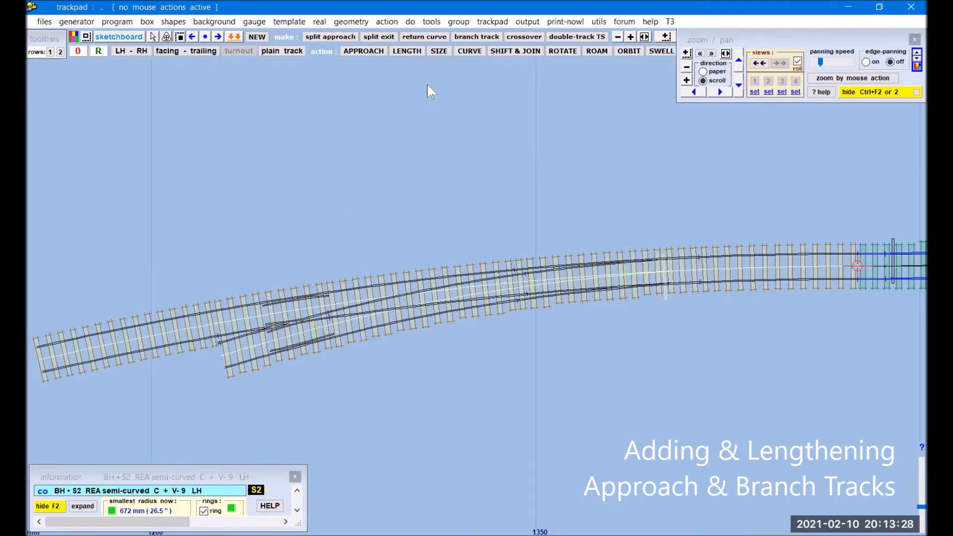
- Make a branch track from the curved turnout's diverging road
{"action": "left_click", "coordinate": [481, 36]}
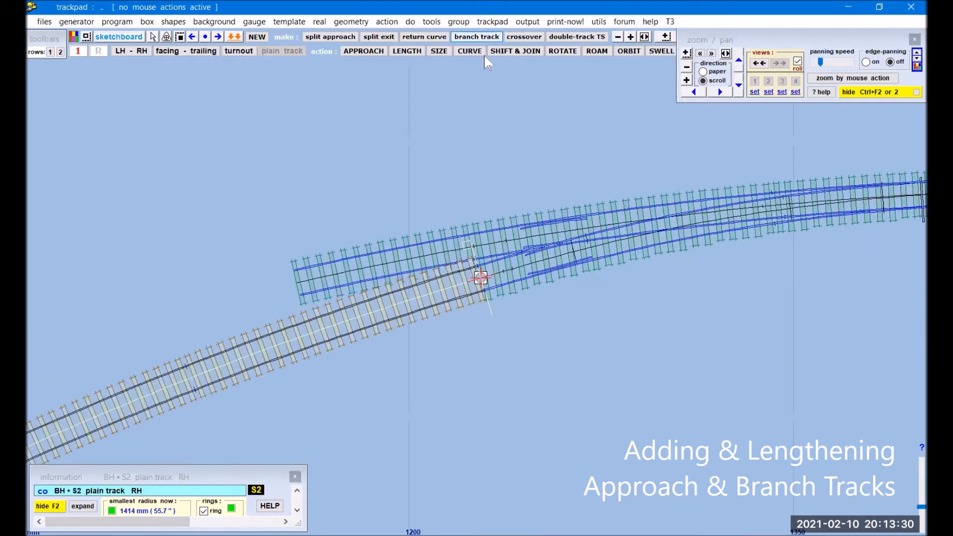
{"action": "left_click", "coordinate": [686, 68]}
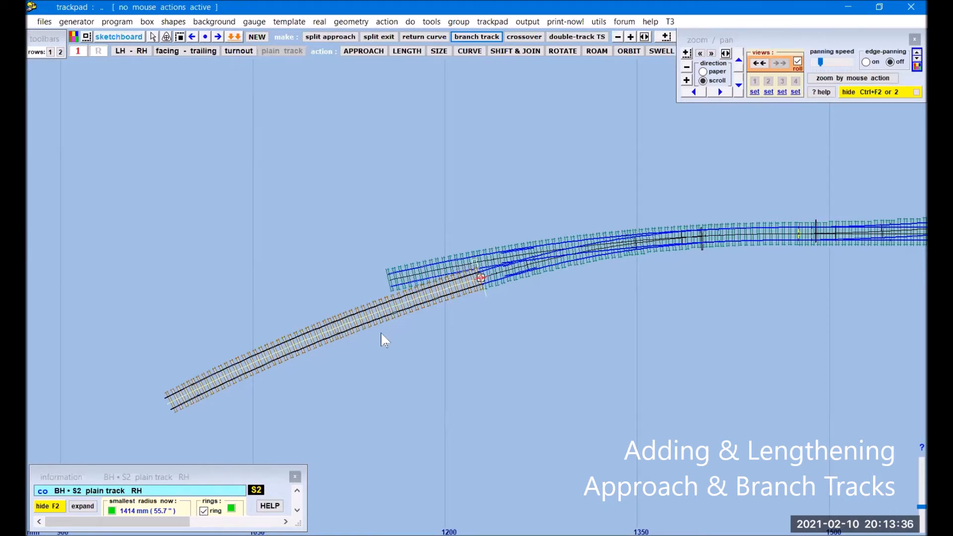
- Delete the original straight turnout template beyond the curved turnout's approach end
{"action": "left_click_drag", "start_coordinate": [759, 322], "coordinate": [452, 327]}
{"action": "left_click", "coordinate": [686, 246]}
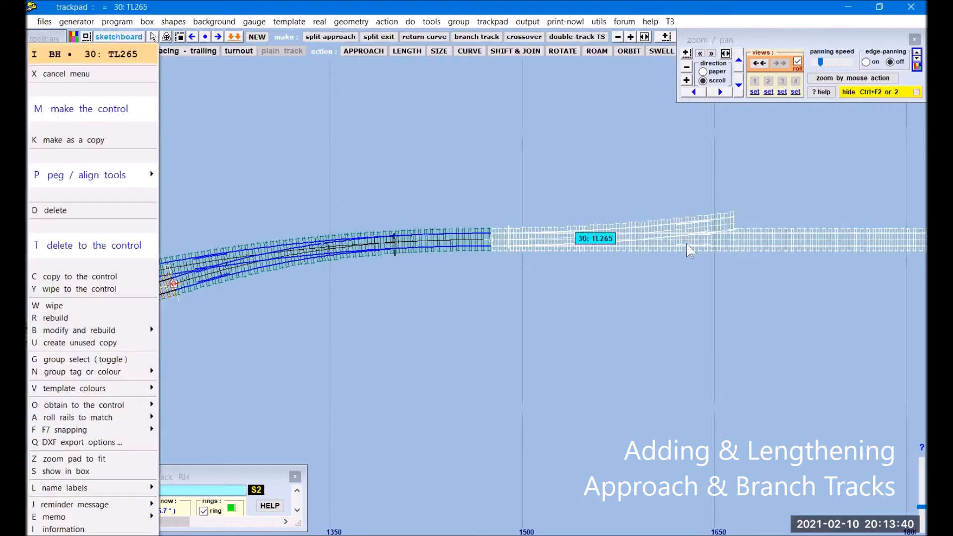
{"action": "left_click", "coordinate": [92, 211]}
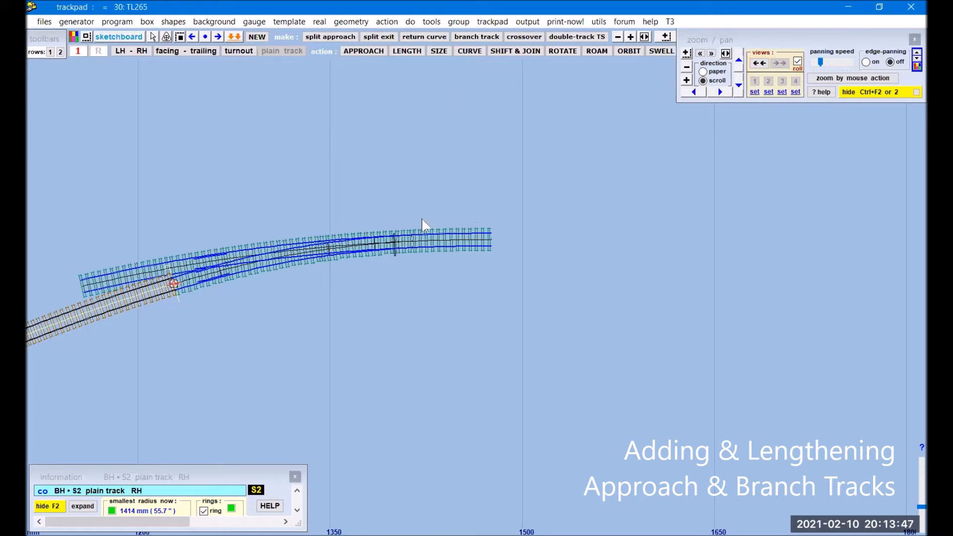
- Return the stored curved turnout to the control and extend both ends, giving about 376 mm of approach track
{"action": "left_click", "coordinate": [367, 54]}
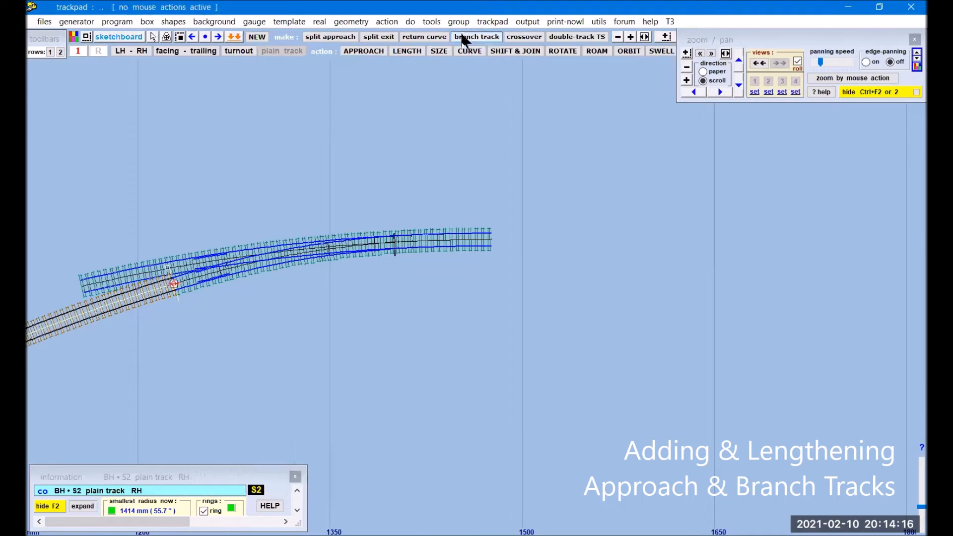
{"action": "left_click", "coordinate": [392, 245]}
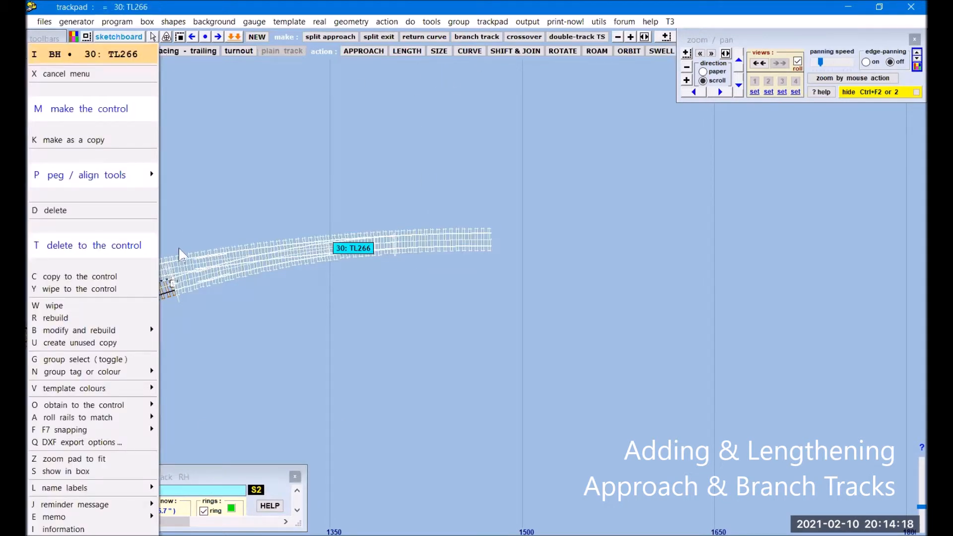
{"action": "left_click", "coordinate": [89, 253]}
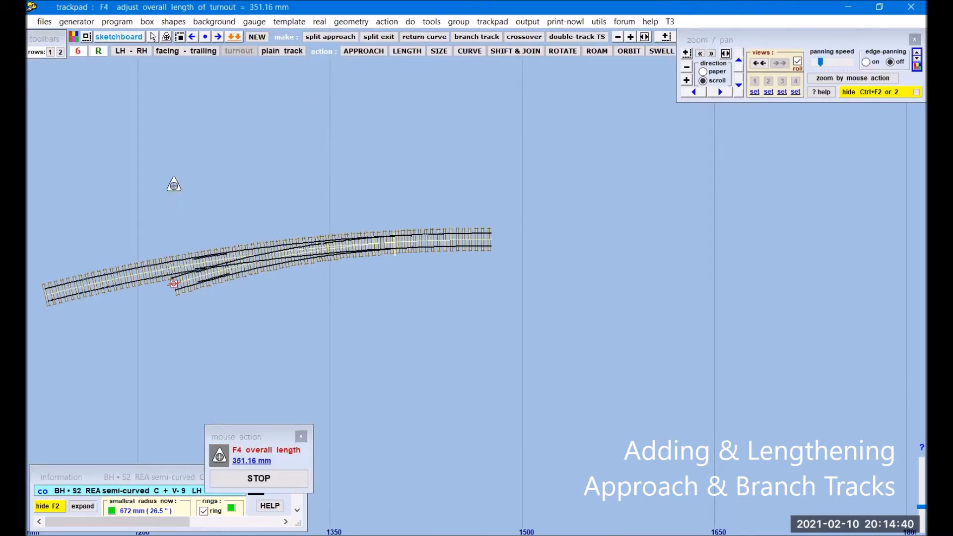
{"action": "left_click", "coordinate": [362, 52]}
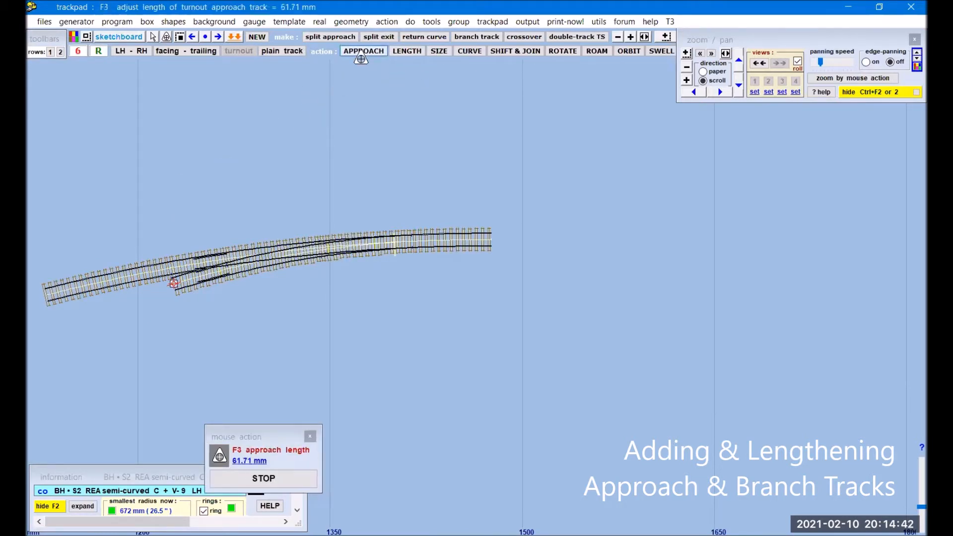
{"action": "left_click_drag", "start_coordinate": [233, 193], "coordinate": [634, 145]}
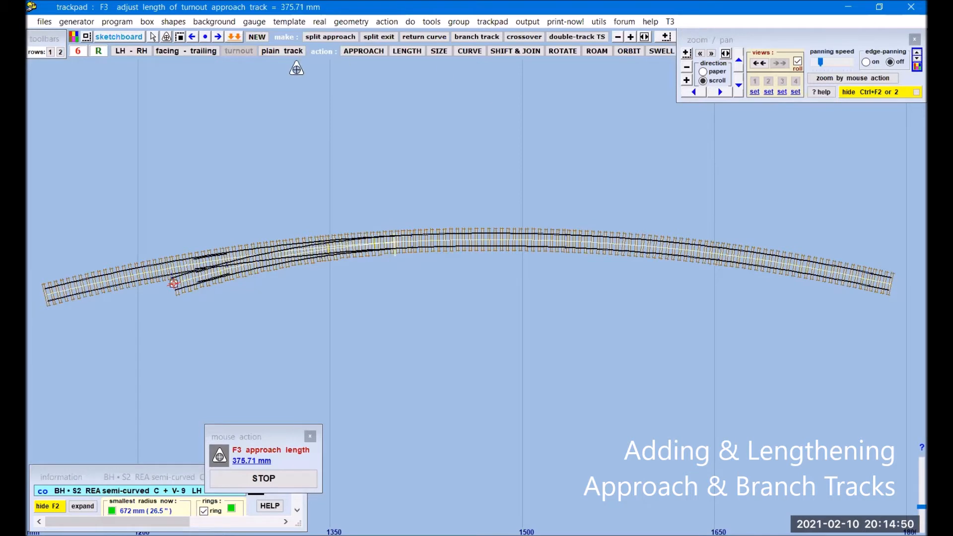
- Move the peg to the approach end of the turnout and adjust its curving radius to about 1568 mm
{"action": "left_click", "coordinate": [470, 52]}
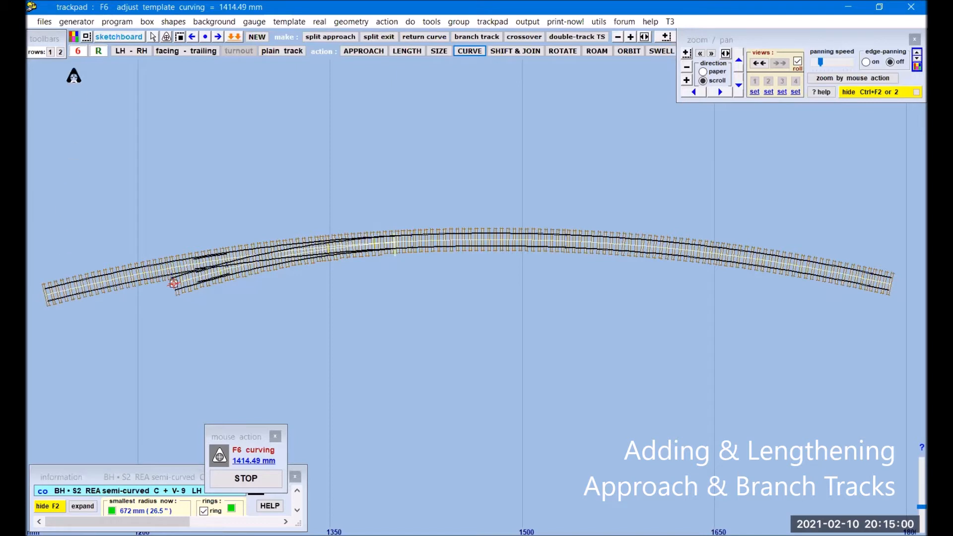
{"action": "left_click", "coordinate": [81, 71]}
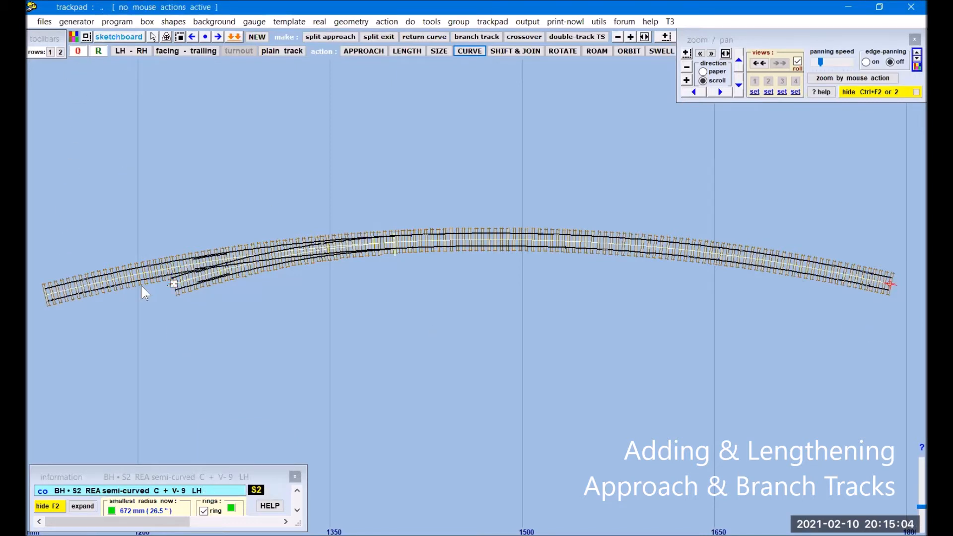
{"action": "left_click", "coordinate": [471, 49]}
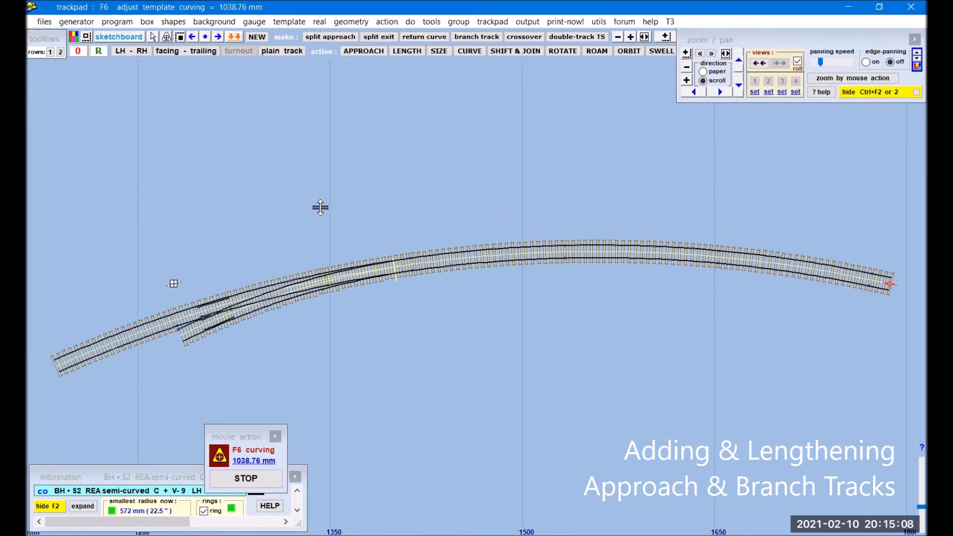
{"action": "left_click", "coordinate": [347, 153]}
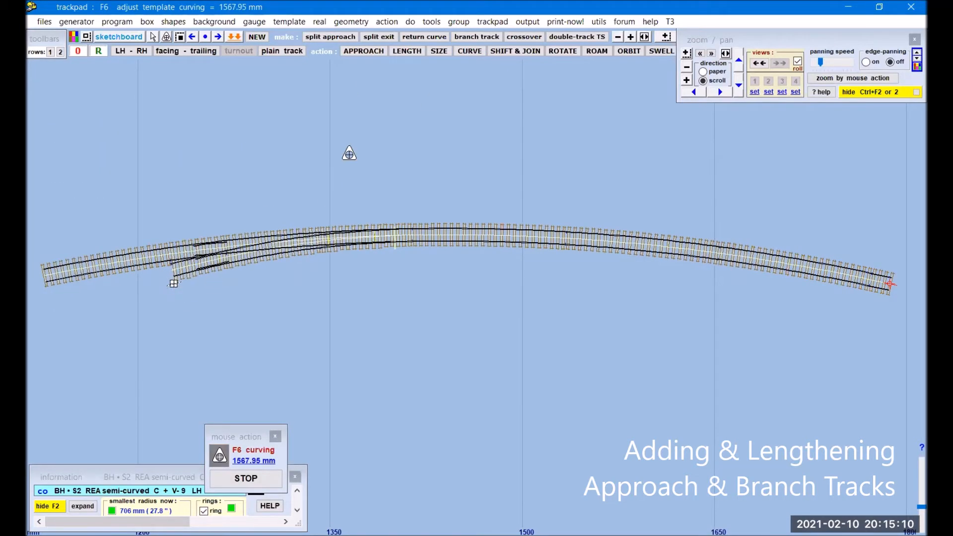
- Extend the turnout-road exit of the curved turnout to about 718 mm
{"action": "left_click", "coordinate": [387, 22]}
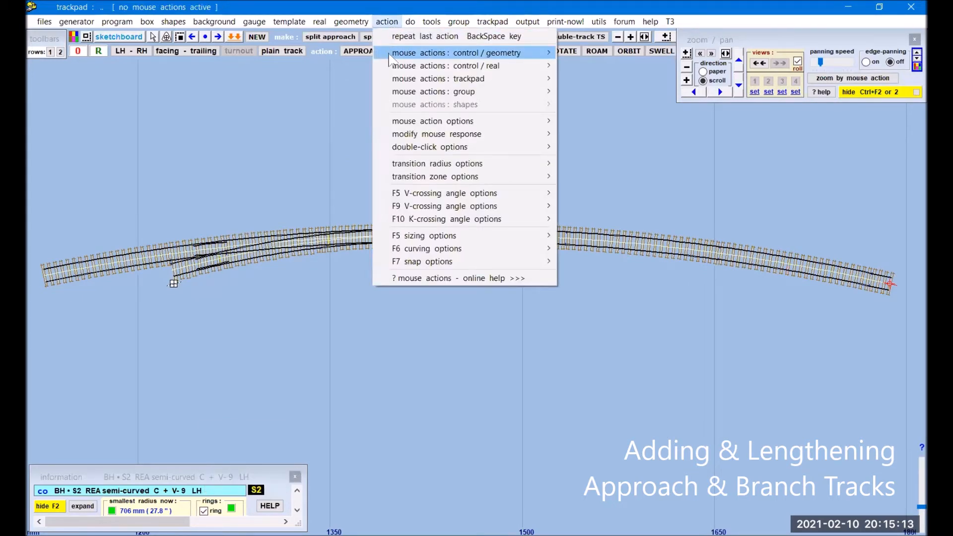
{"action": "mouse_move", "coordinate": [389, 56]}
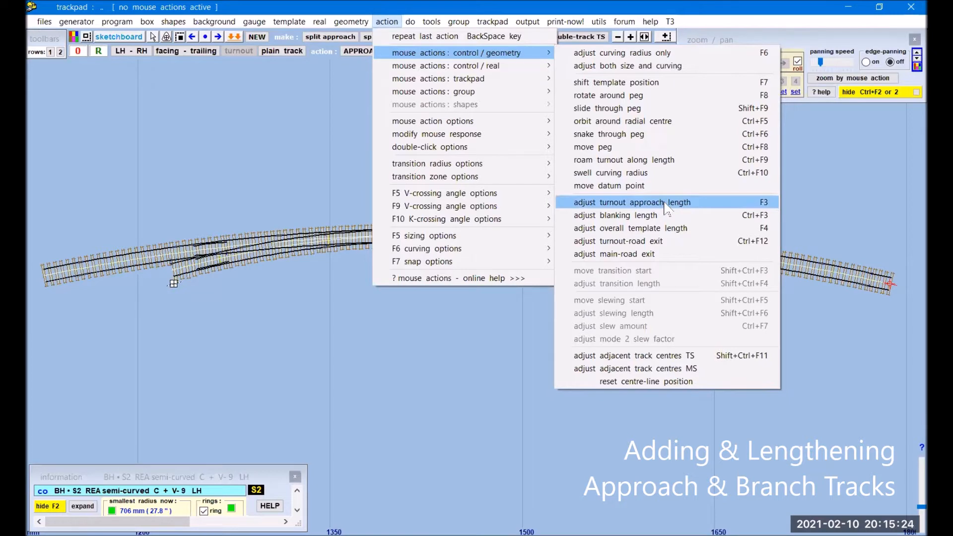
{"action": "left_click", "coordinate": [680, 240]}
{"action": "left_click_drag", "start_coordinate": [787, 181], "coordinate": [592, 148]}
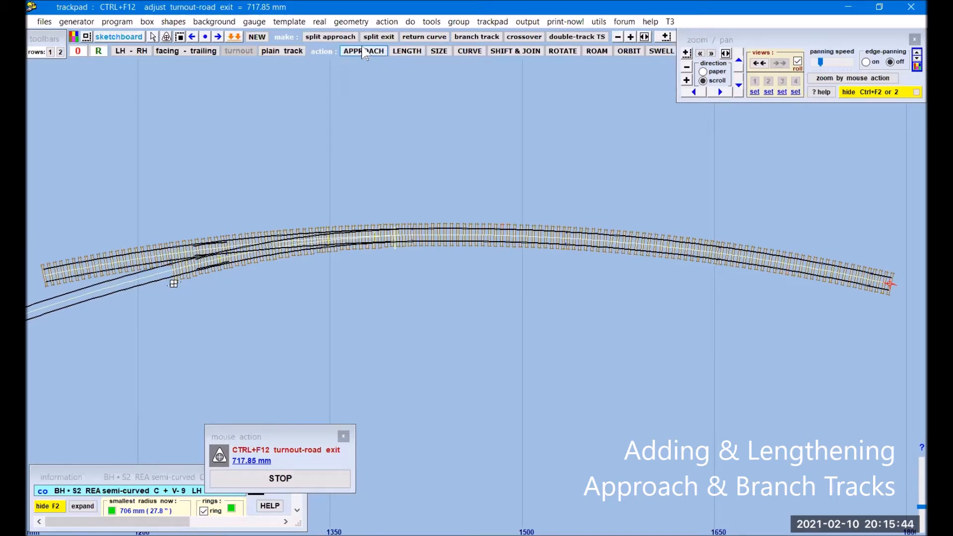
- Make a plain branch track continuing from the lengthened turnout's diverging road
{"action": "left_click", "coordinate": [477, 37]}
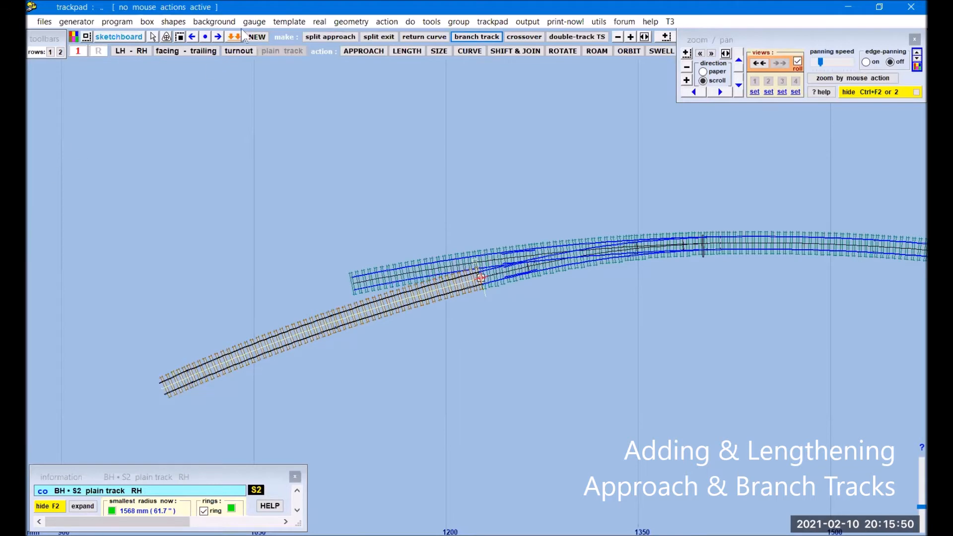
{"action": "left_click_drag", "start_coordinate": [752, 328], "coordinate": [449, 330]}
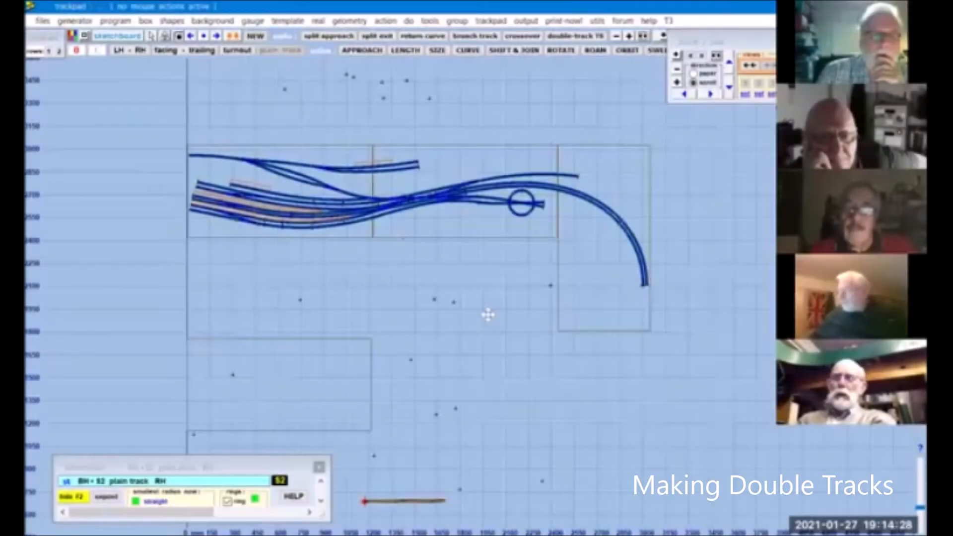
- Start a new left-hand plain-track control template with a straight main road
{"action": "scroll", "coordinate": [491, 228], "scroll_direction": "down", "scroll_amount": 3}
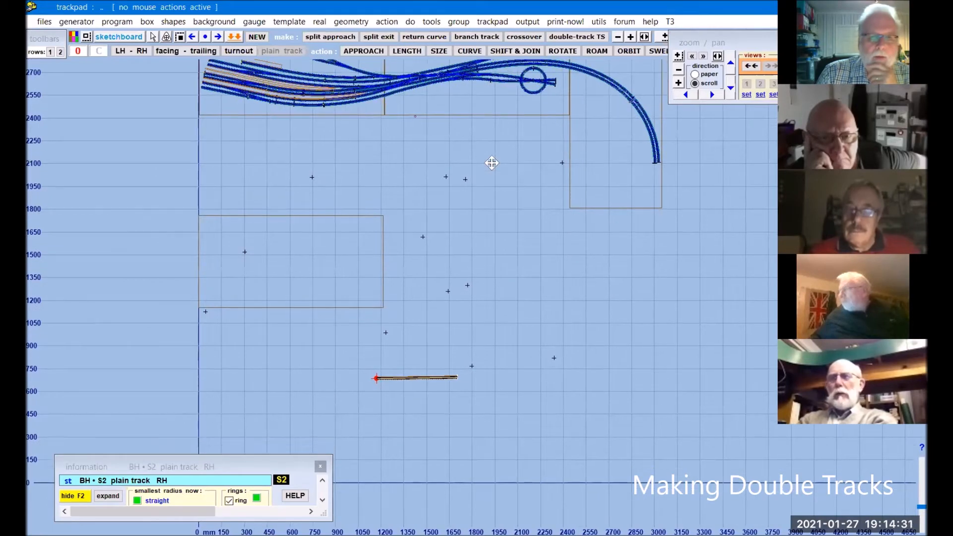
{"action": "right_click_drag", "start_coordinate": [491, 162], "coordinate": [484, 133]}
{"action": "left_click", "coordinate": [648, 264]}
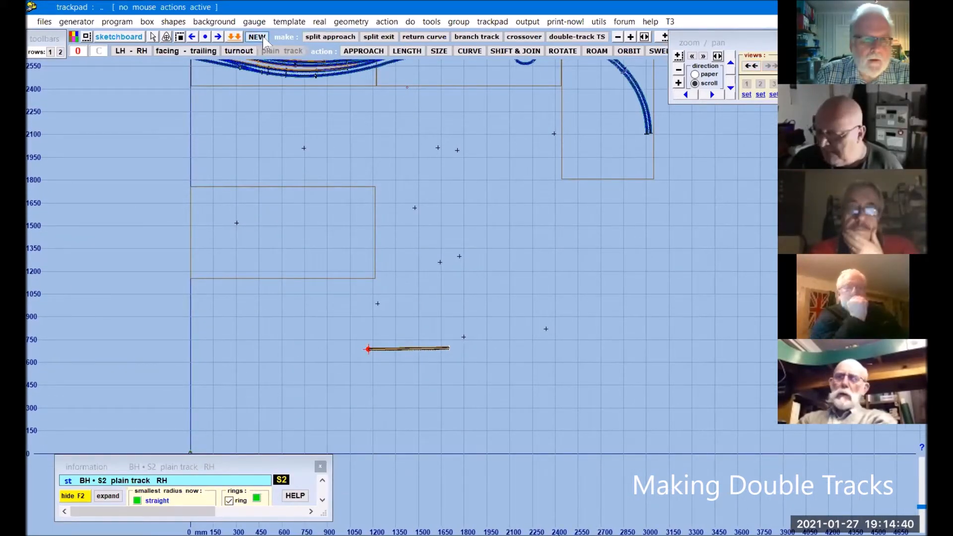
{"action": "left_click", "coordinate": [262, 38]}
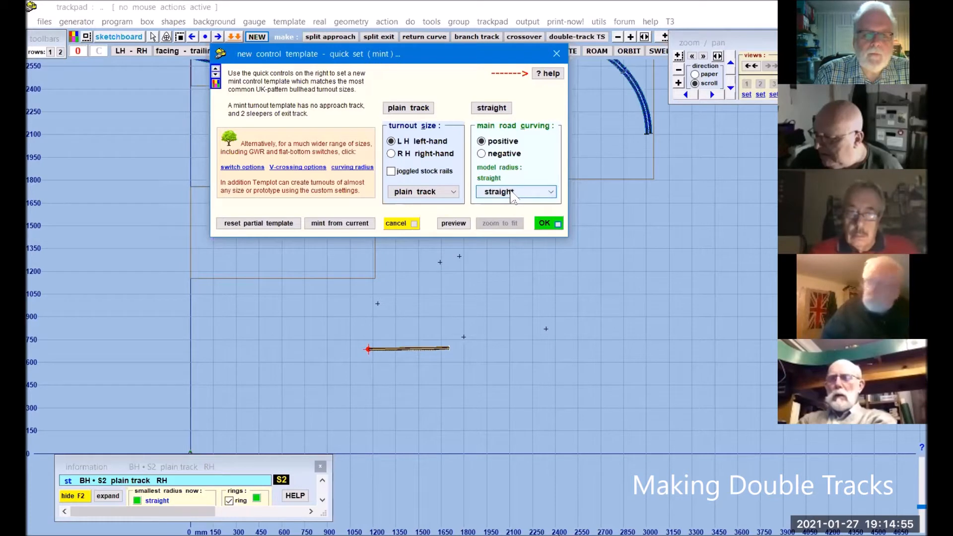
{"action": "left_click", "coordinate": [546, 224]}
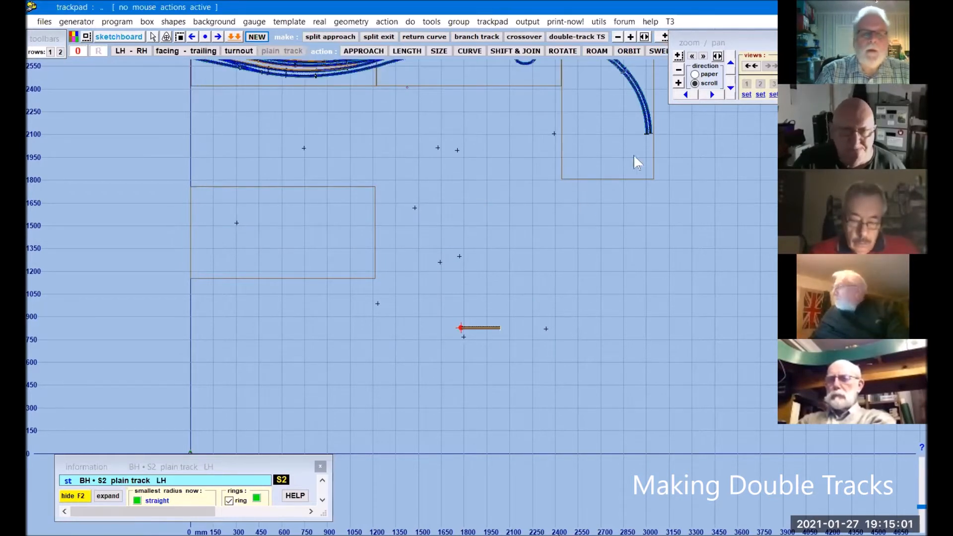
- Lengthen the new straight plain track to about 460 mm
{"action": "left_click", "coordinate": [678, 82]}
{"action": "scroll", "coordinate": [656, 284], "scroll_direction": "up", "scroll_amount": 1}
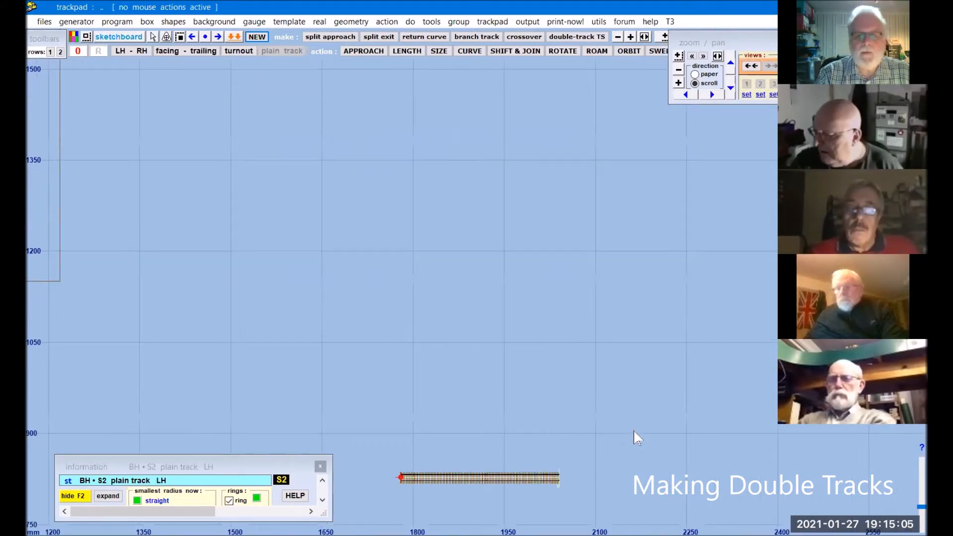
{"action": "middle_click_drag", "start_coordinate": [634, 429], "coordinate": [643, 174]}
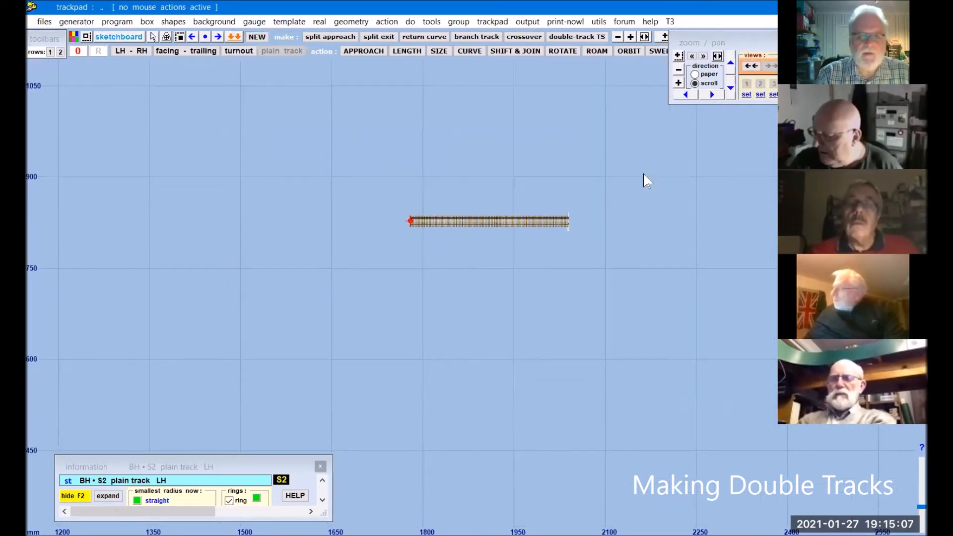
{"action": "left_click", "coordinate": [677, 83]}
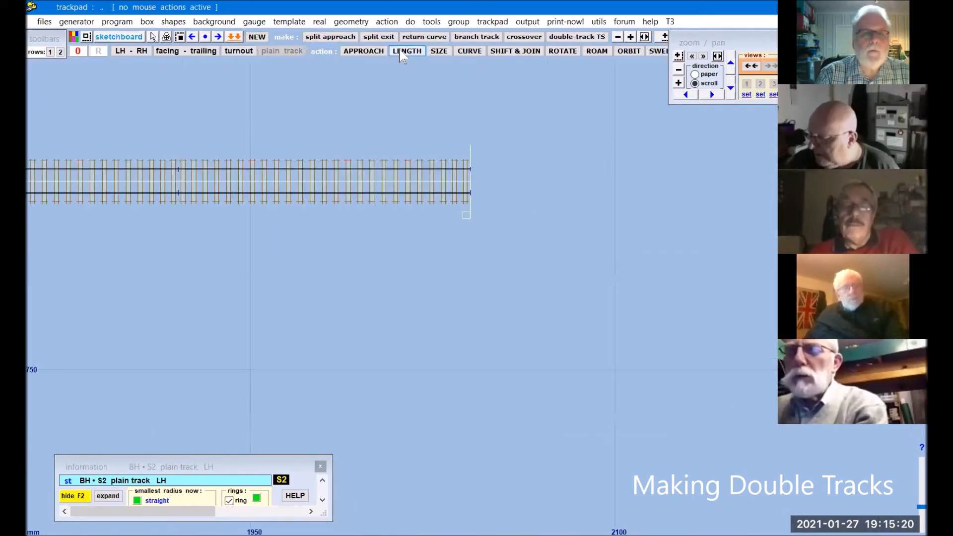
{"action": "left_click", "coordinate": [402, 53]}
{"action": "left_click_drag", "start_coordinate": [186, 236], "coordinate": [670, 293]}
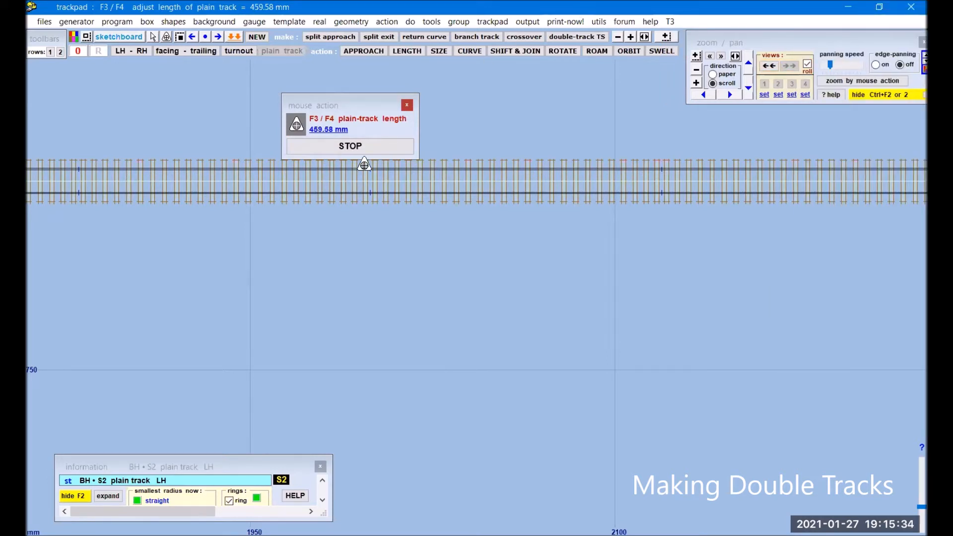
{"action": "left_click", "coordinate": [363, 147]}
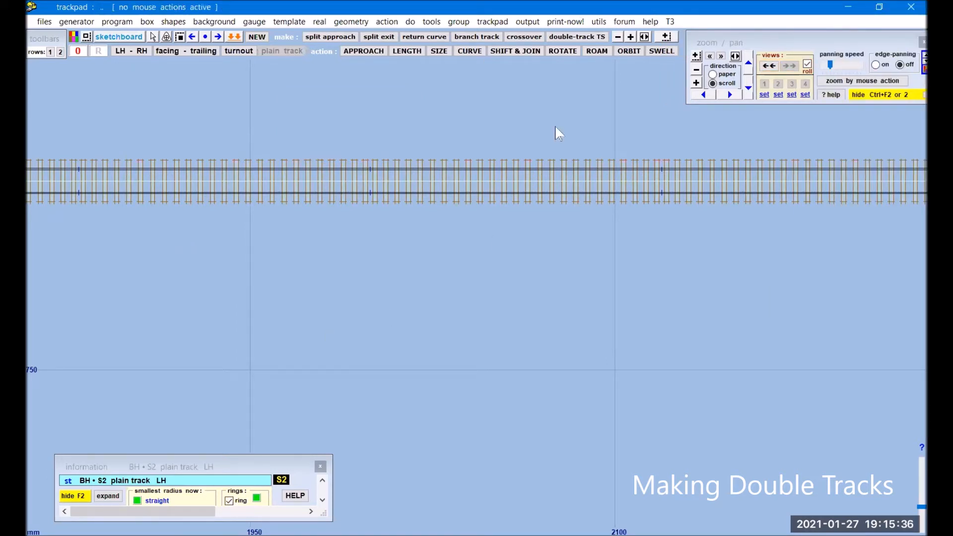
- Curve the plain track downward to a negative radius of about 921 mm
{"action": "left_click", "coordinate": [470, 51]}
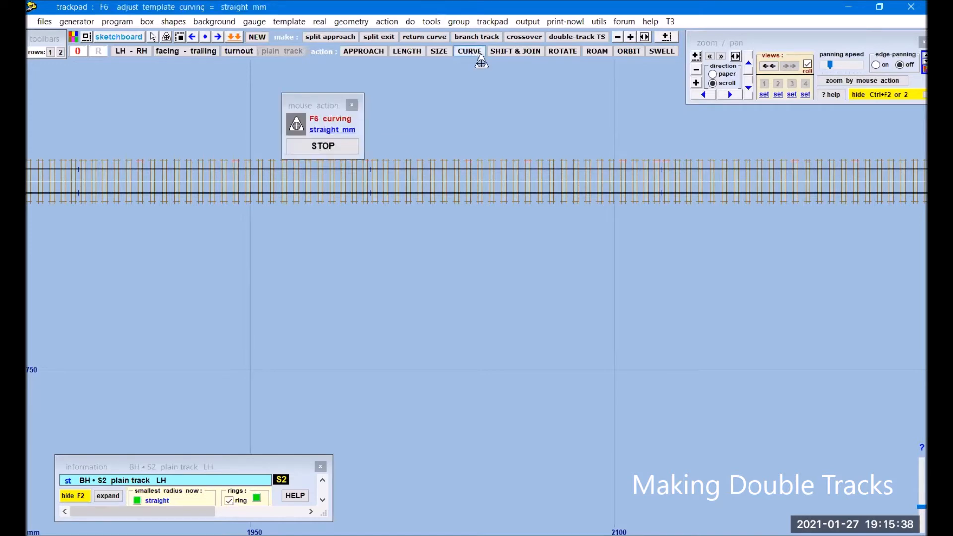
{"action": "left_click_drag", "start_coordinate": [606, 106], "coordinate": [595, 302]}
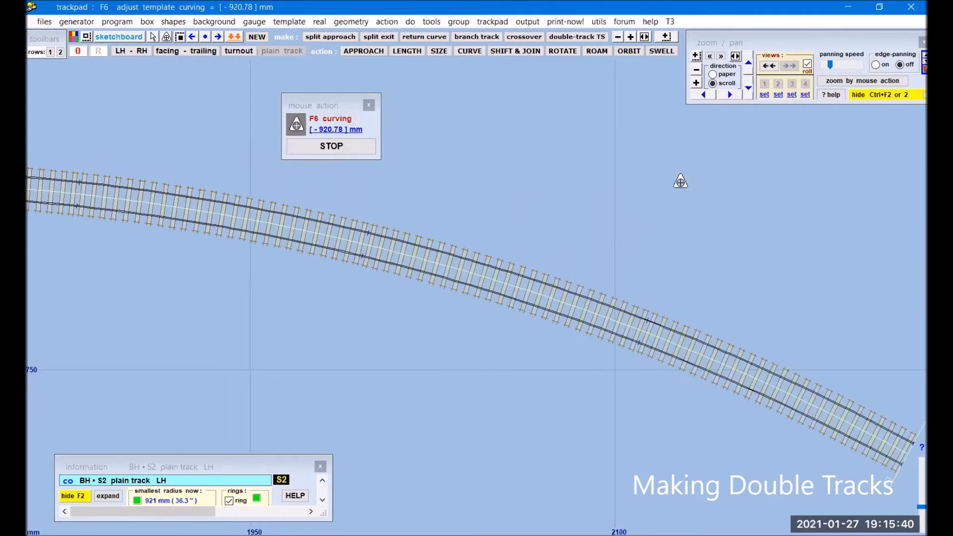
{"action": "left_click", "coordinate": [696, 68]}
{"action": "mouse_move", "coordinate": [416, 342]}
{"action": "left_mouse_down"}
{"action": "mouse_move", "coordinate": [444, 252]}
{"action": "mouse_move", "coordinate": [432, 336]}
{"action": "left_mouse_up"}
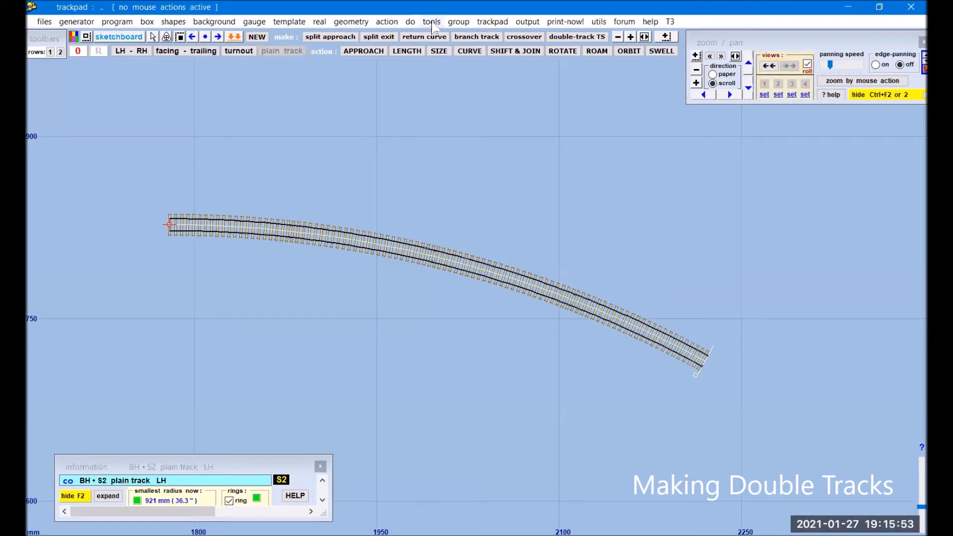
- Make a double track on the main side of the curved track, using a 6 ft way with 22.33 mm centres
{"action": "left_click", "coordinate": [431, 22]}
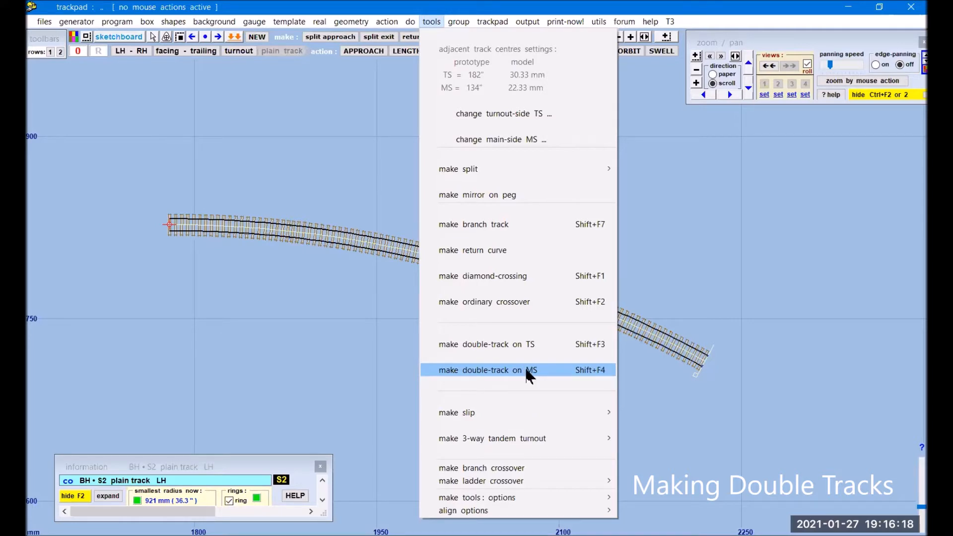
{"action": "left_click", "coordinate": [529, 374]}
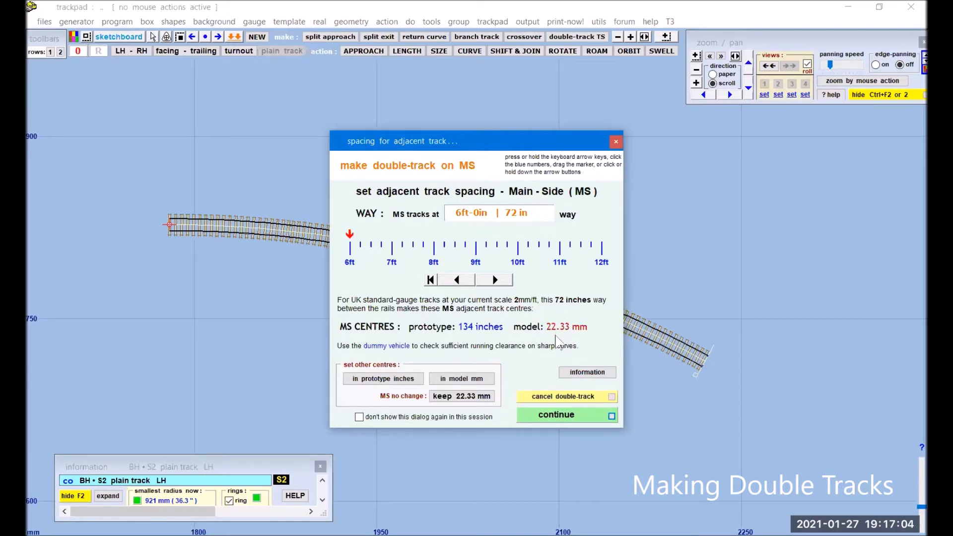
{"action": "left_click", "coordinate": [570, 418]}
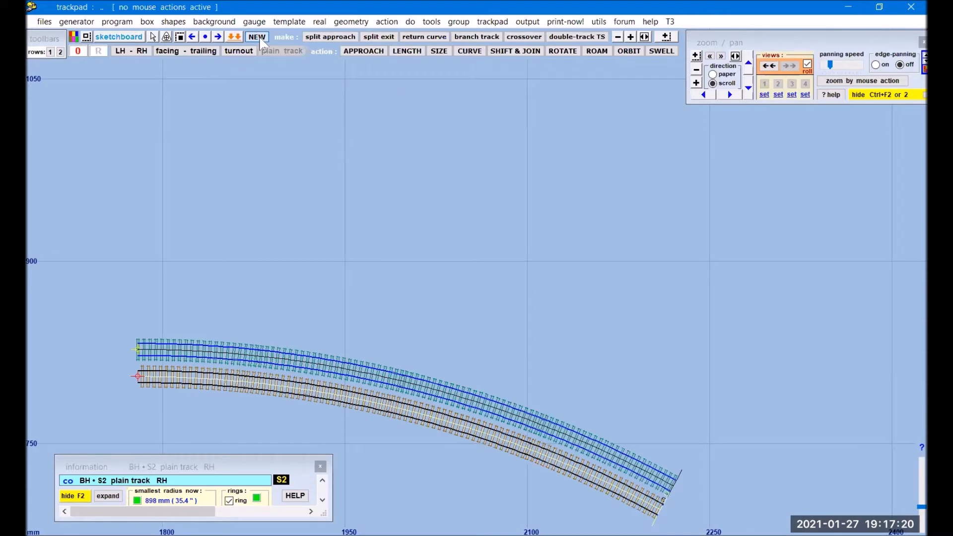
- Start another straight left-hand plain-track template and lengthen it to about 570 mm
{"action": "left_click", "coordinate": [258, 38]}
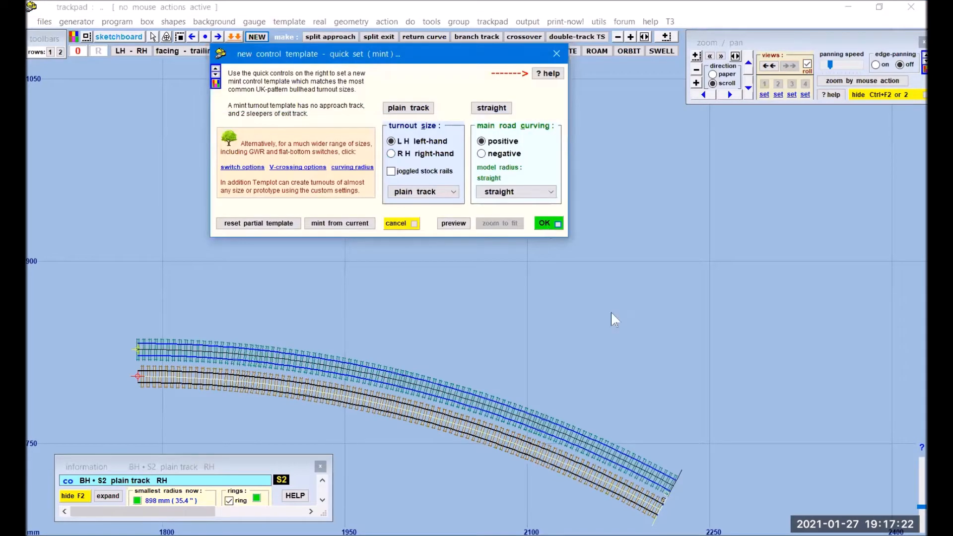
{"action": "left_click", "coordinate": [545, 224]}
{"action": "left_click", "coordinate": [407, 51]}
{"action": "left_click", "coordinate": [406, 249]}
{"action": "left_click", "coordinate": [783, 224]}
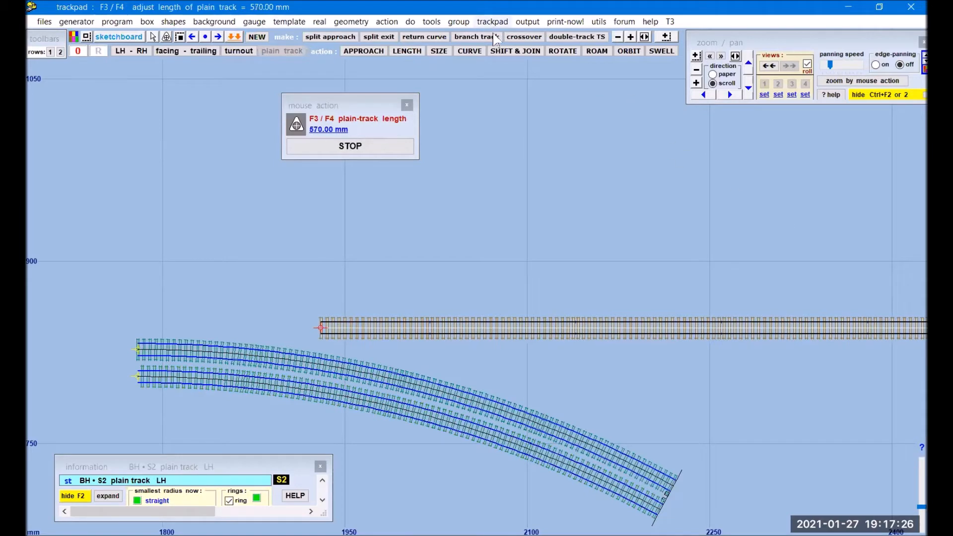
- Shift the straight track just above the curved pair, to about X 1770 mm and Y 843 mm
{"action": "left_click", "coordinate": [508, 53]}
{"action": "left_click", "coordinate": [694, 216]}
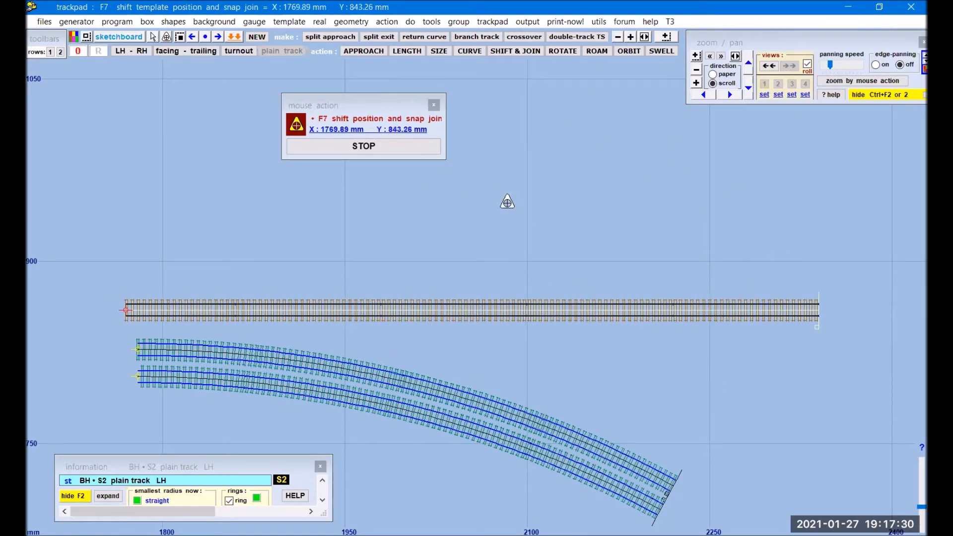
{"action": "left_click", "coordinate": [508, 200]}
{"action": "left_click", "coordinate": [432, 149]}
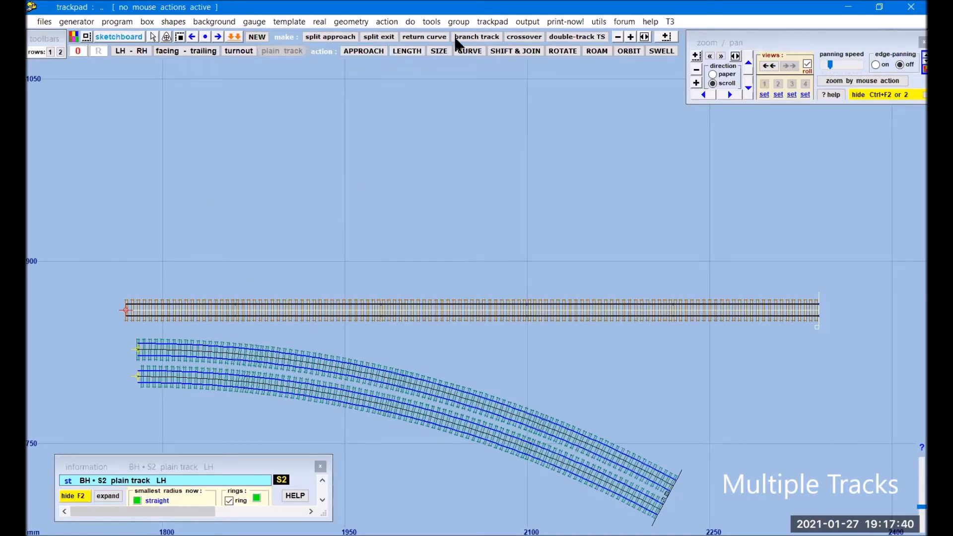
- Make a double track on the turnout side of the straight track, with a 10 ft way and 30.33 mm centres
{"action": "left_click", "coordinate": [431, 21]}
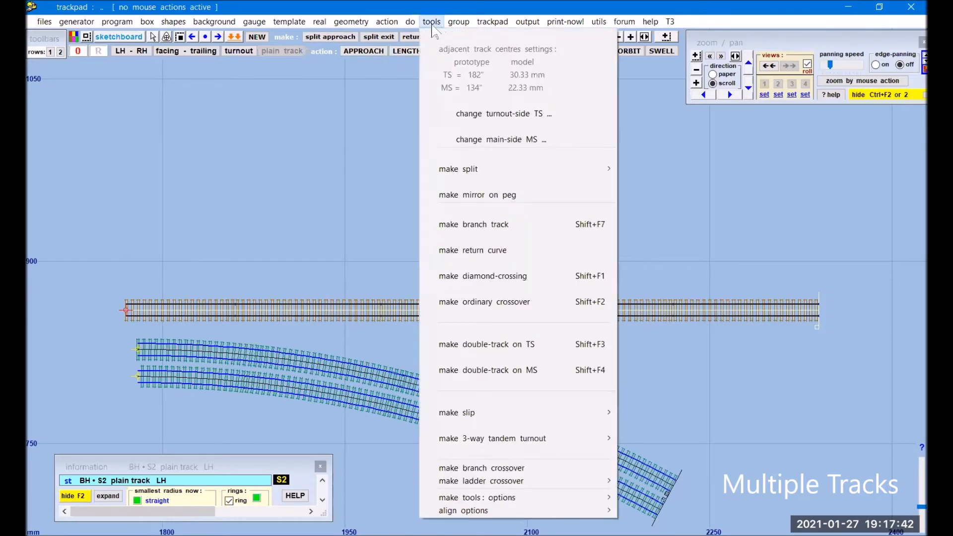
{"action": "left_click", "coordinate": [498, 348]}
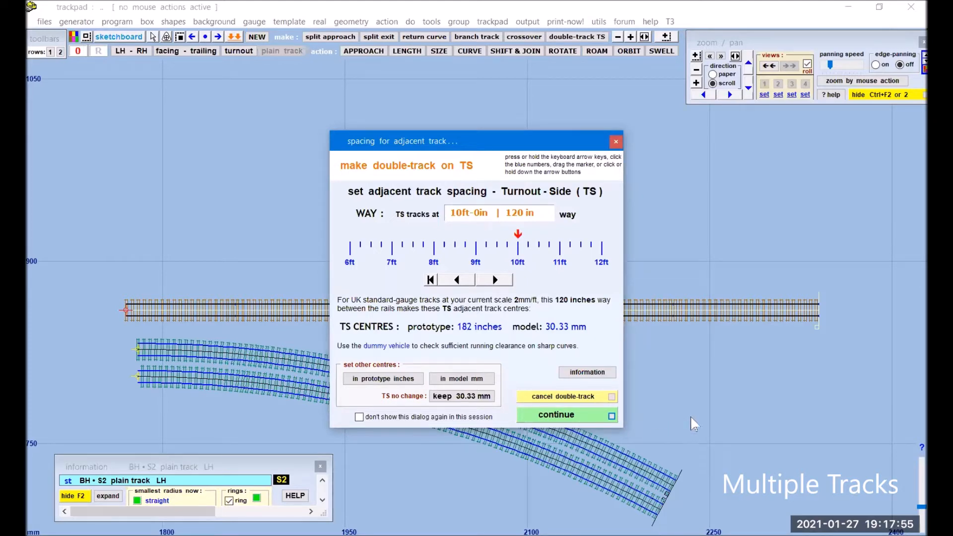
{"action": "left_click", "coordinate": [593, 416]}
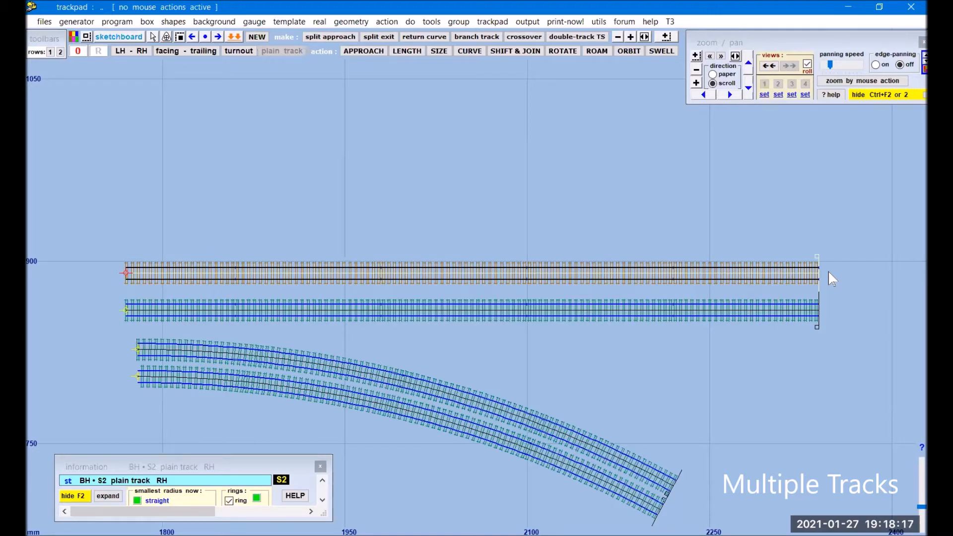
- Add a third parallel straight track with a main-side double track, setting the spacing to a 10 ft way
{"action": "left_click", "coordinate": [431, 22]}
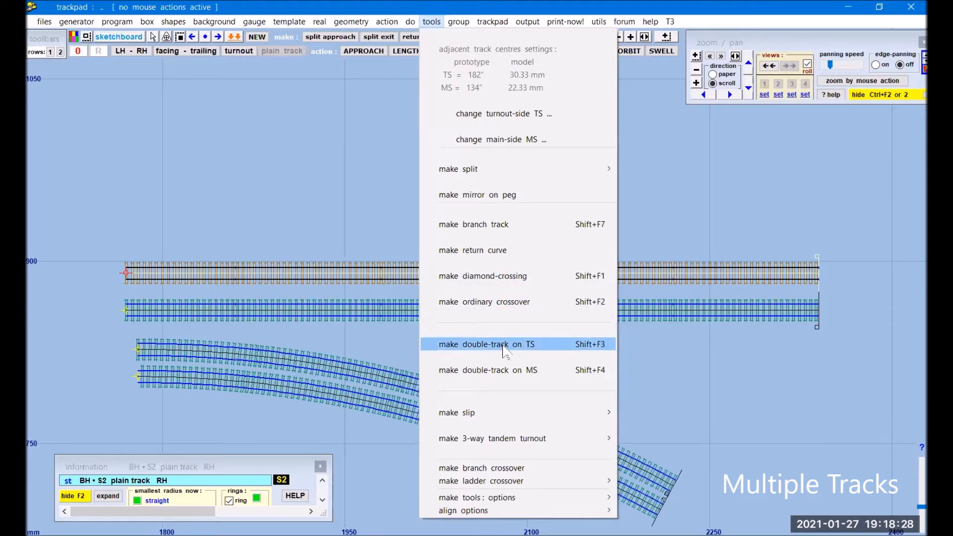
{"action": "left_click", "coordinate": [502, 376]}
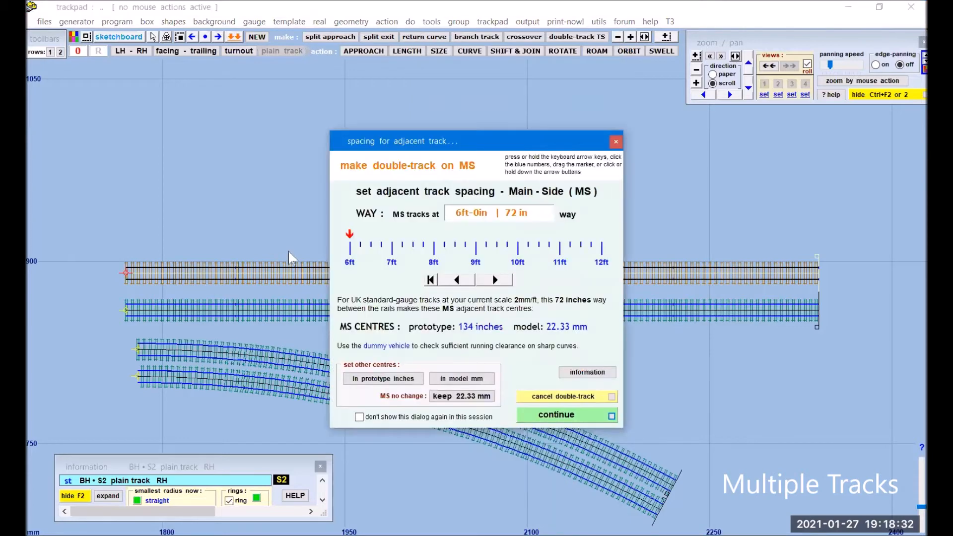
{"action": "left_click", "coordinate": [518, 262]}
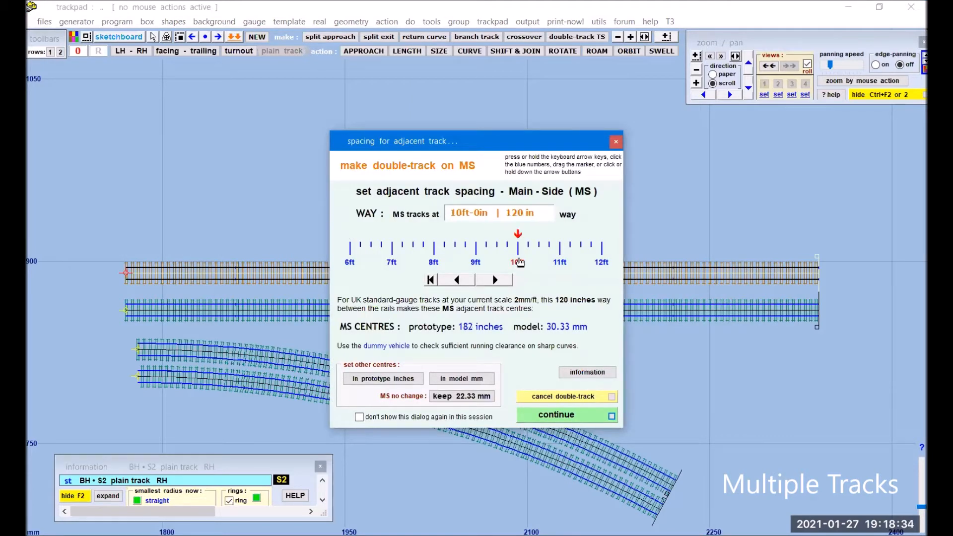
{"action": "left_click", "coordinate": [590, 416]}
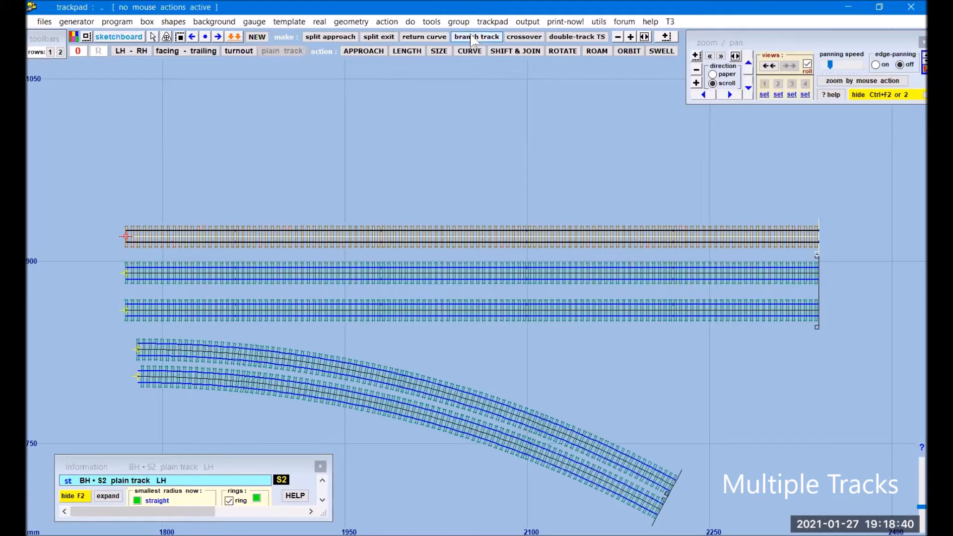
- Try another main-side double track from the uppermost straight track at a 10 ft way, and delete its stored copy to the control
{"action": "left_click", "coordinate": [431, 22]}
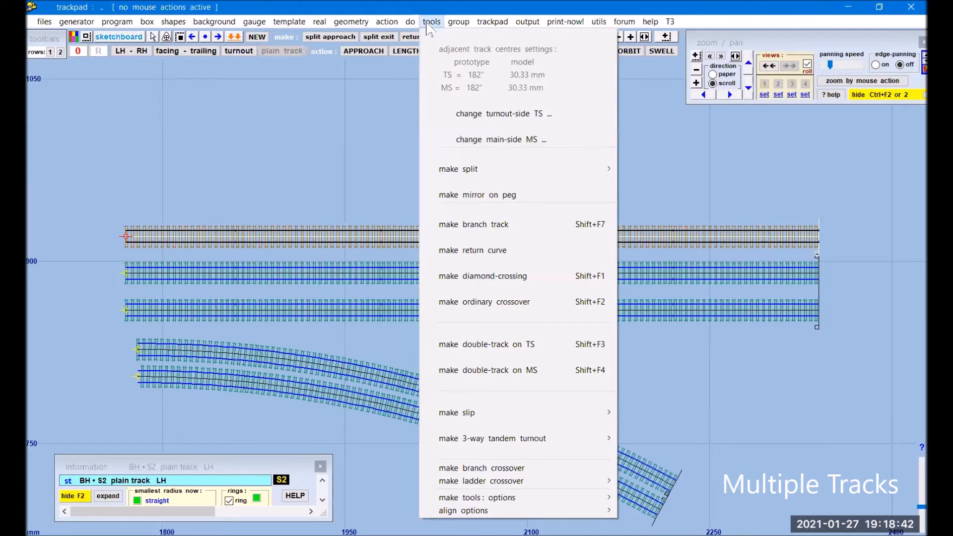
{"action": "left_click", "coordinate": [497, 370]}
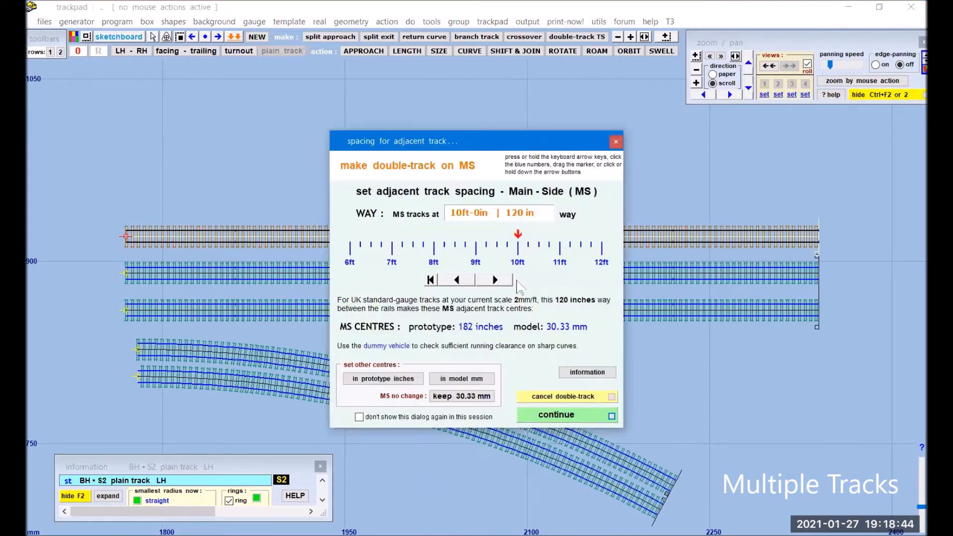
{"action": "left_click", "coordinate": [570, 417]}
{"action": "left_click", "coordinate": [516, 240]}
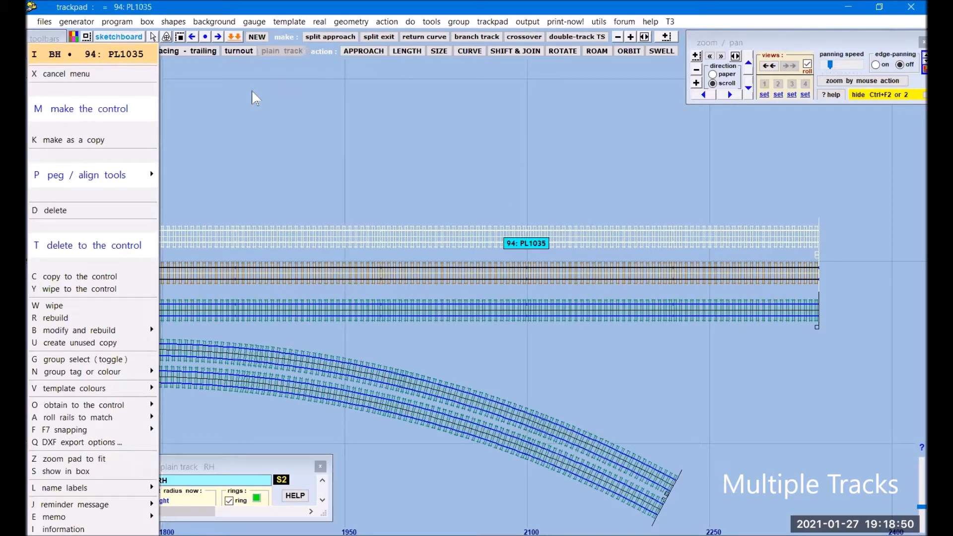
{"action": "left_click", "coordinate": [95, 248]}
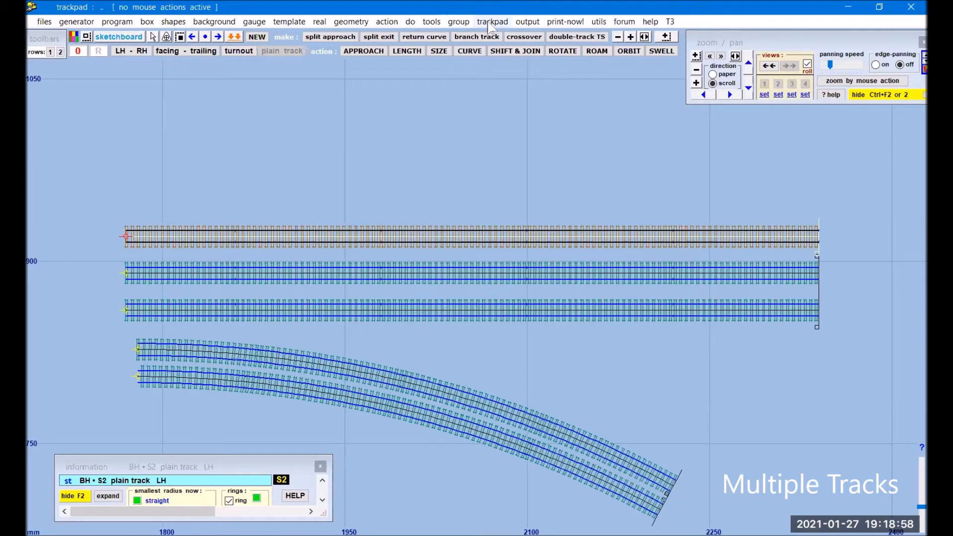
- Repeat the main-side double track from the third straight track, and return the stored uppermost track to the control
{"action": "left_click", "coordinate": [430, 22]}
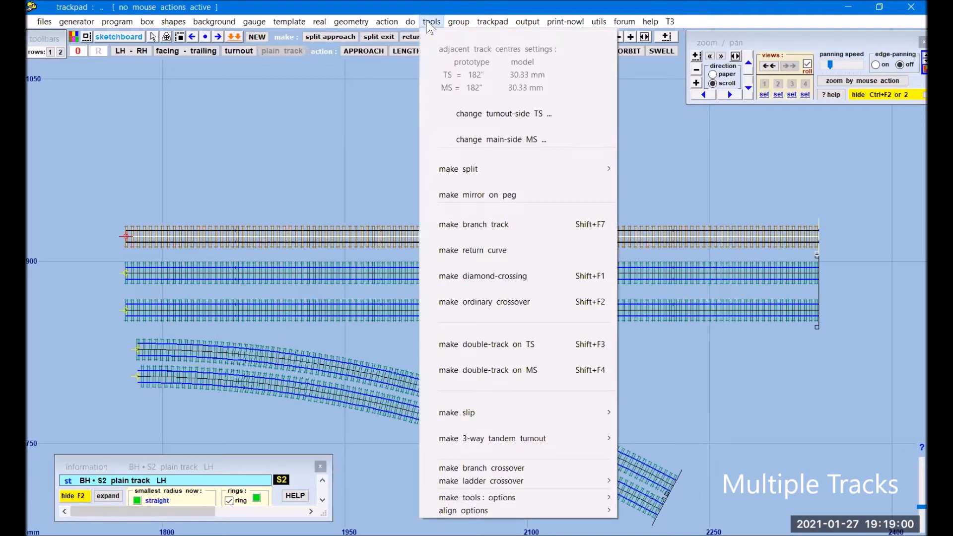
{"action": "left_click", "coordinate": [510, 370]}
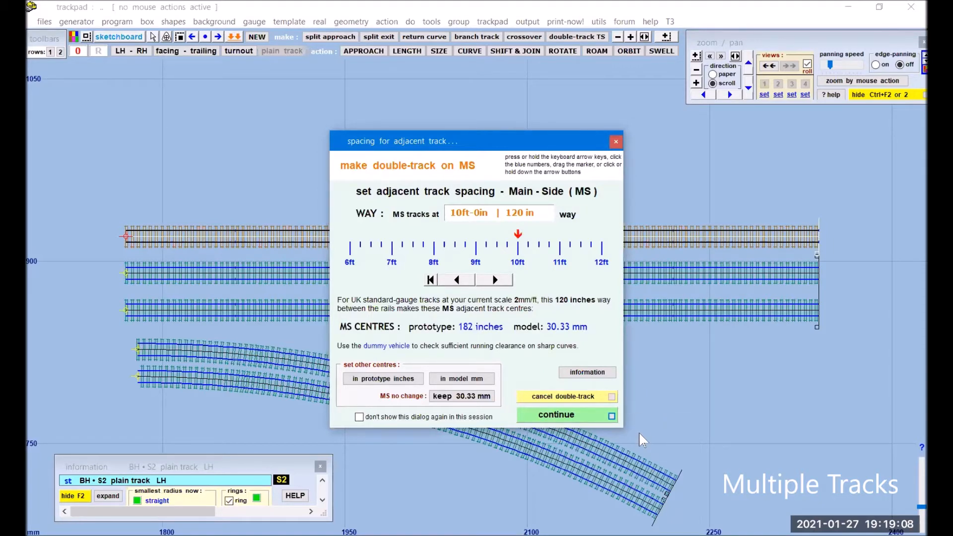
{"action": "left_click", "coordinate": [591, 417]}
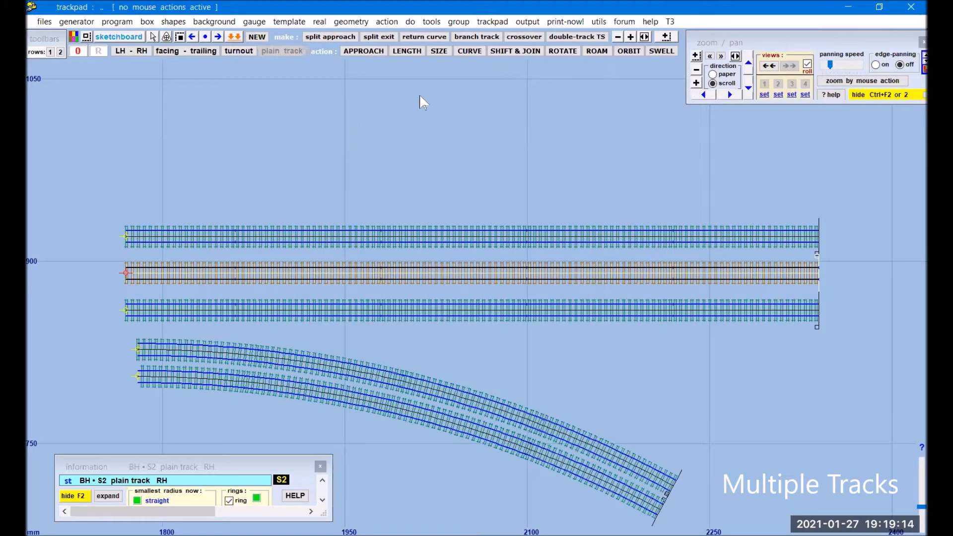
{"action": "left_click", "coordinate": [514, 245]}
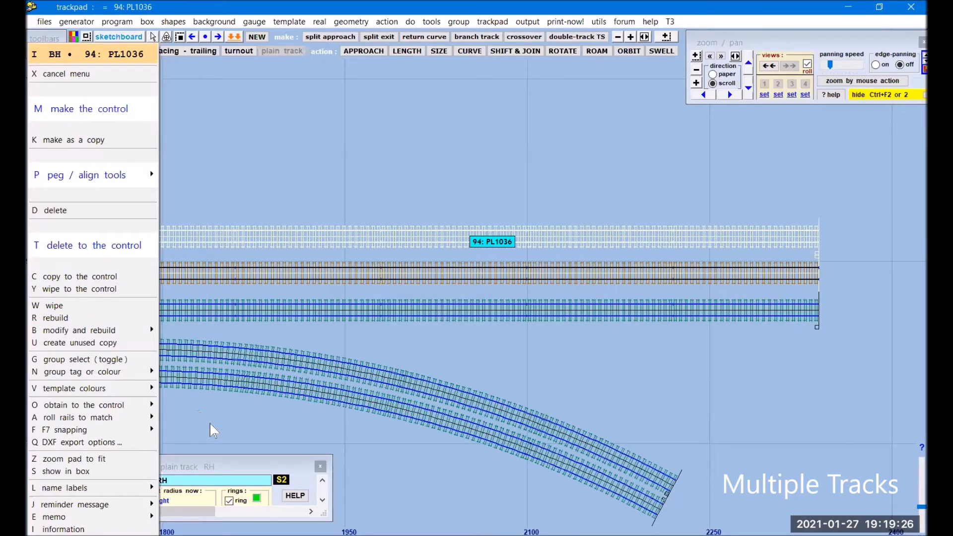
{"action": "left_click", "coordinate": [104, 244]}
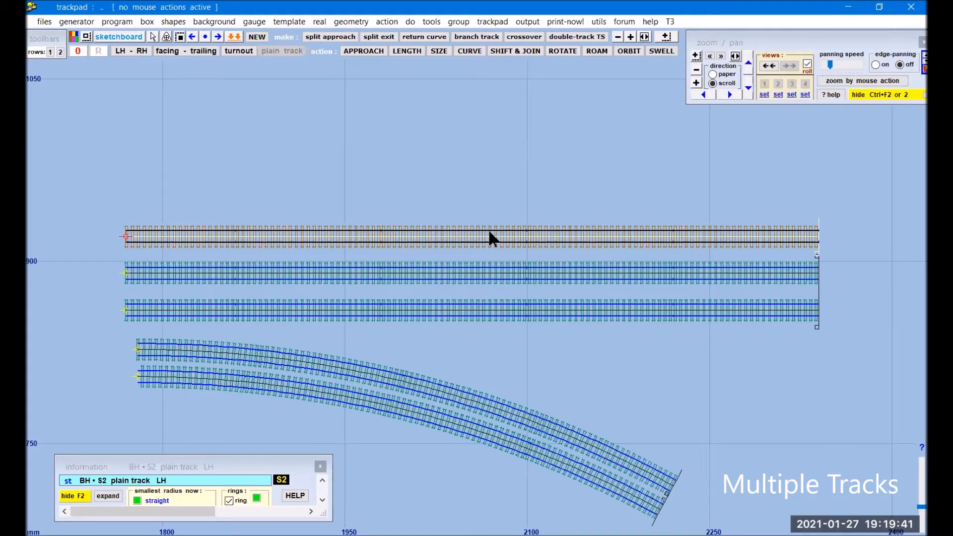
- Add three more parallel straight tracks above the uppermost one by making turnout-side, main-side and turnout-side double tracks at a 10 ft way
{"action": "left_click", "coordinate": [431, 22]}
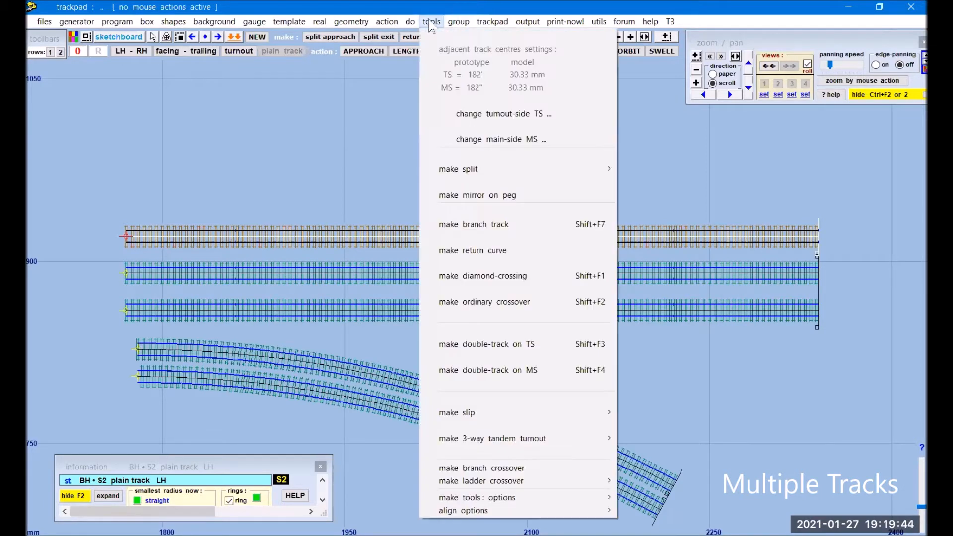
{"action": "left_click", "coordinate": [529, 349]}
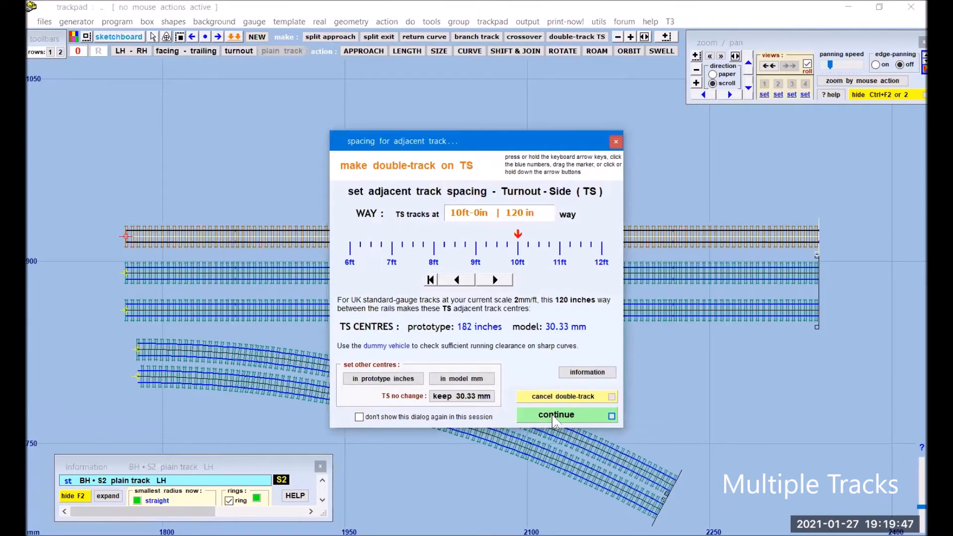
{"action": "left_click", "coordinate": [553, 416]}
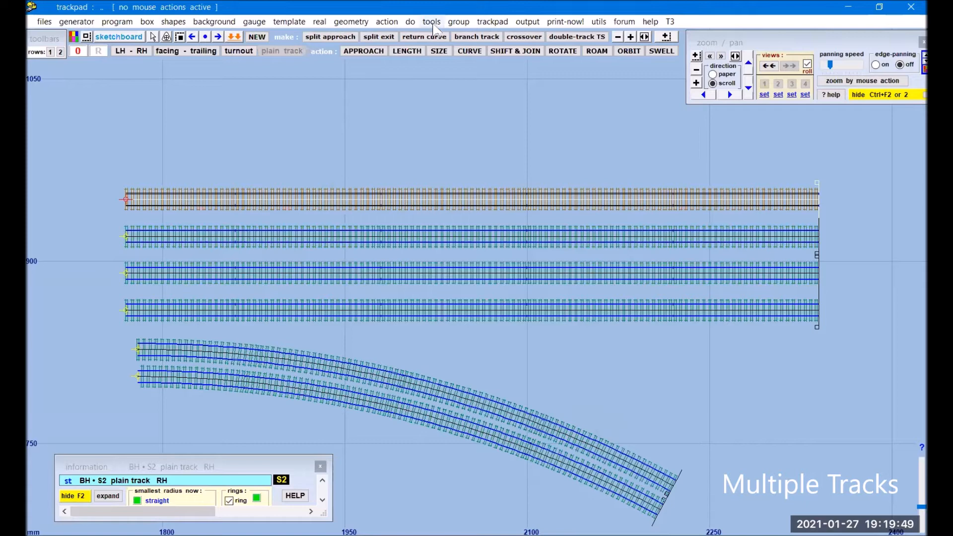
{"action": "left_click", "coordinate": [432, 22]}
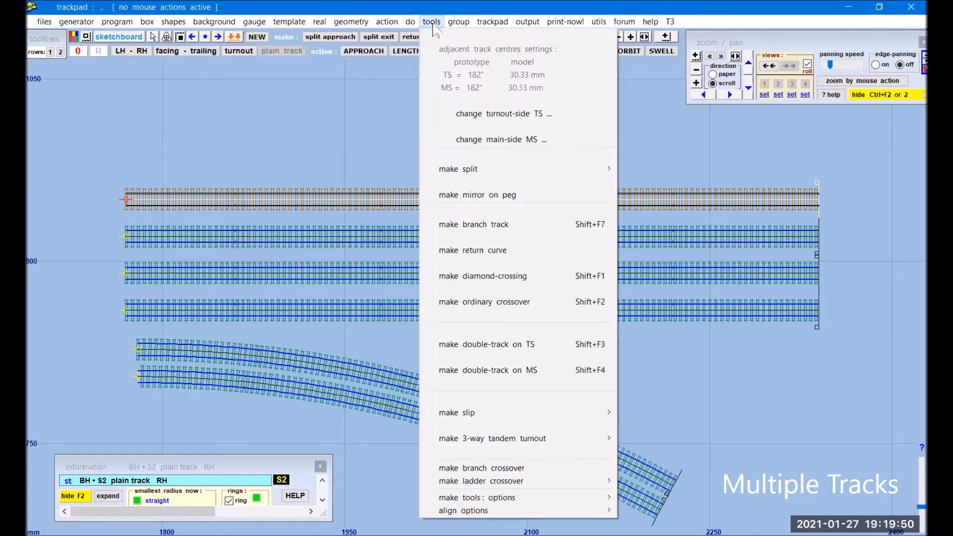
{"action": "left_click", "coordinate": [521, 376]}
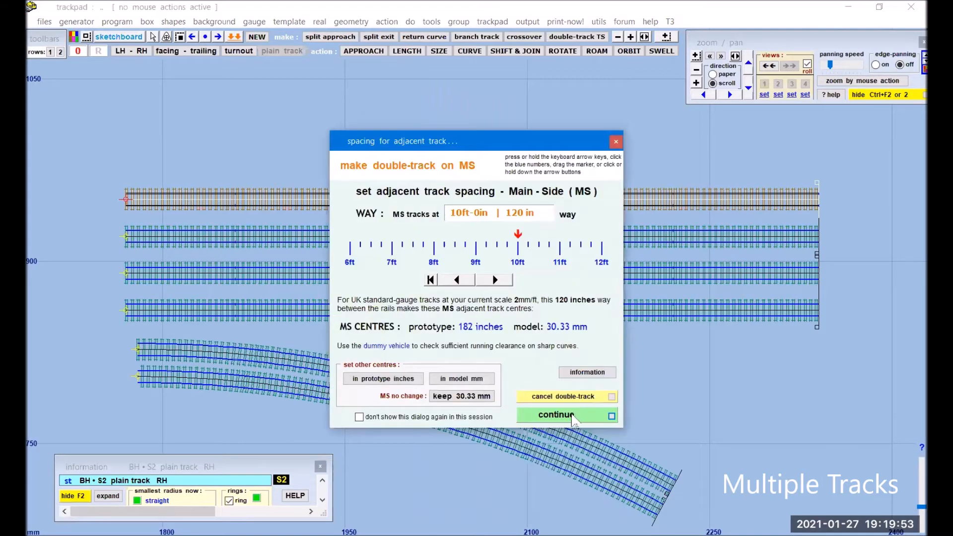
{"action": "left_click", "coordinate": [574, 421]}
{"action": "left_click", "coordinate": [431, 22]}
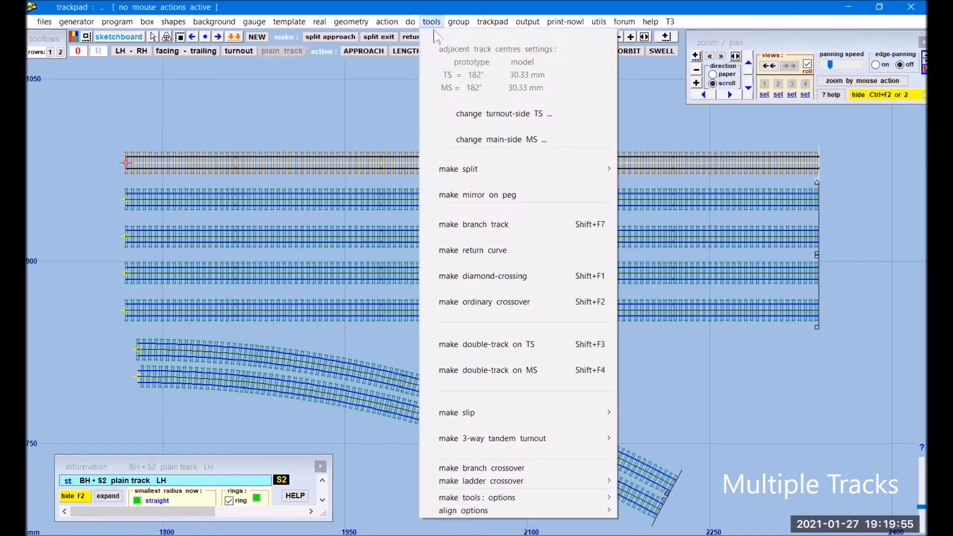
{"action": "left_click", "coordinate": [476, 350]}
{"action": "left_click", "coordinate": [573, 421]}
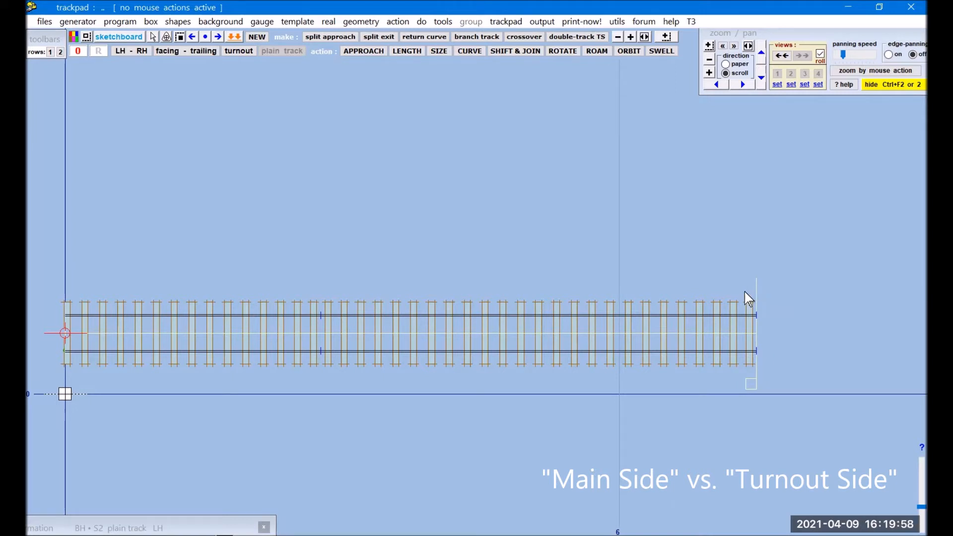
- Try a main-side double track at a 6 ft way from the single straight track, and delete its stored copy to the control
{"action": "left_click", "coordinate": [443, 22]}
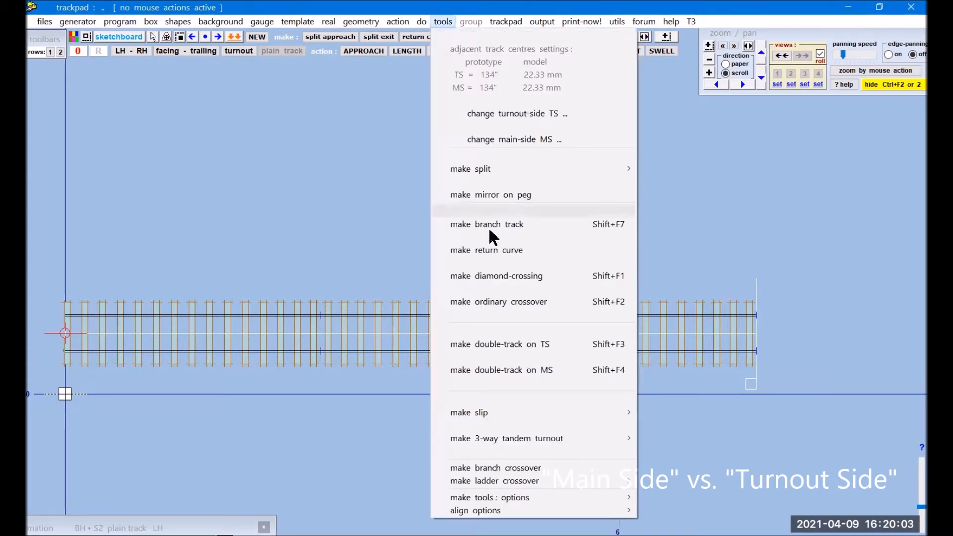
{"action": "left_click", "coordinate": [500, 370]}
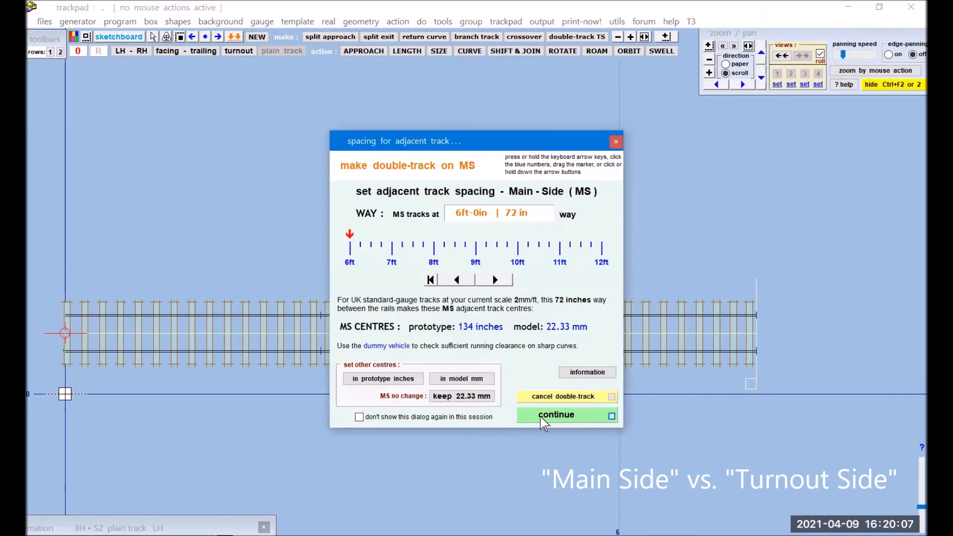
{"action": "left_click", "coordinate": [540, 415]}
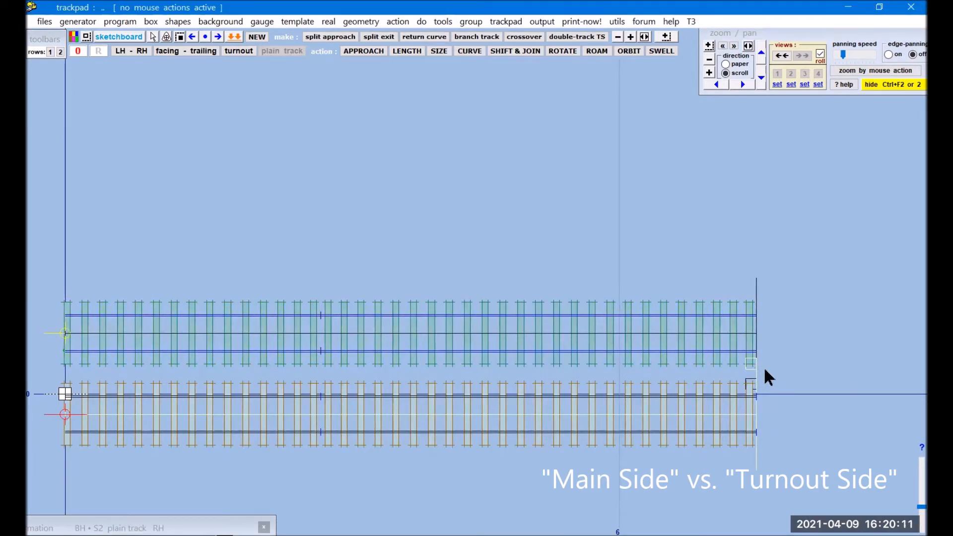
{"action": "left_click", "coordinate": [708, 334]}
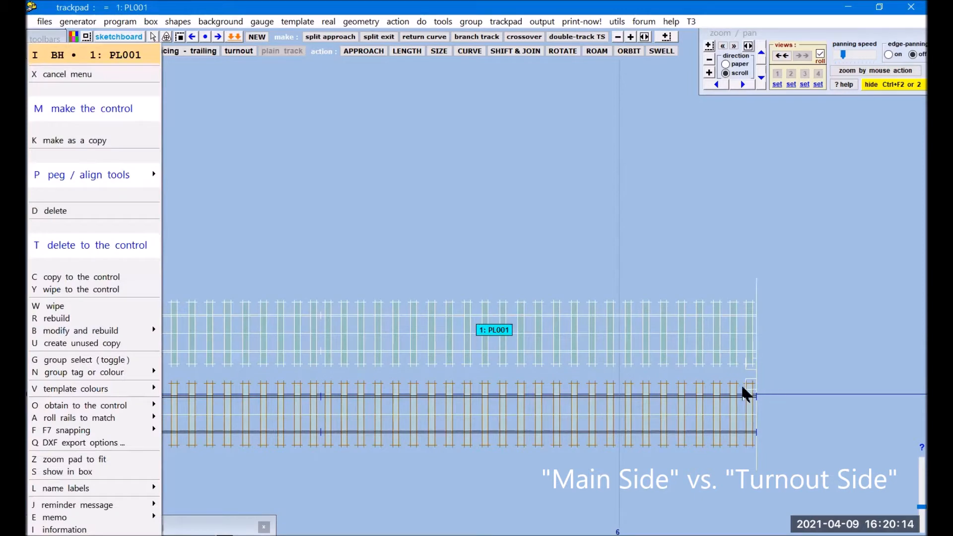
{"action": "left_click", "coordinate": [510, 340]}
{"action": "left_click", "coordinate": [508, 337]}
{"action": "left_click", "coordinate": [117, 248]}
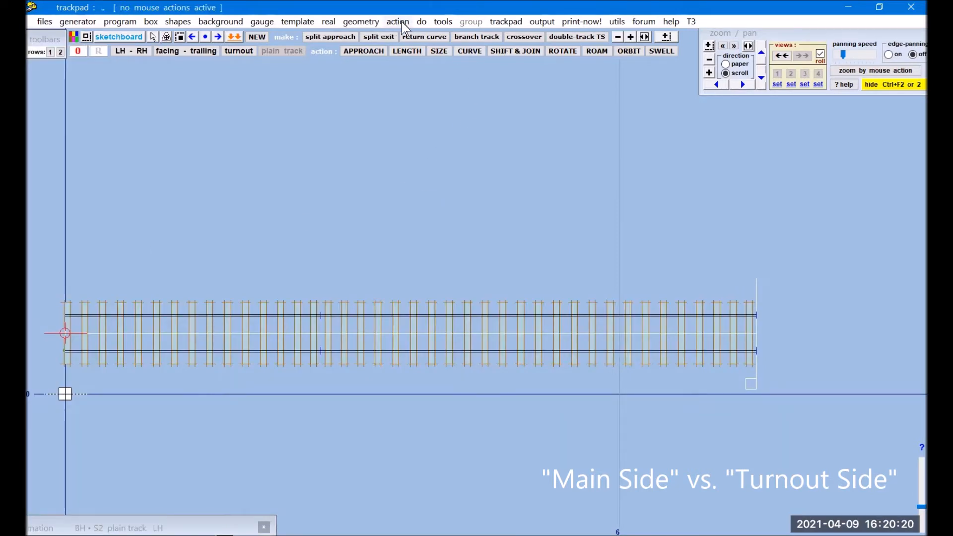
- Make a double track on the turnout side of the single straight track at a 6 ft way
{"action": "left_click", "coordinate": [439, 21]}
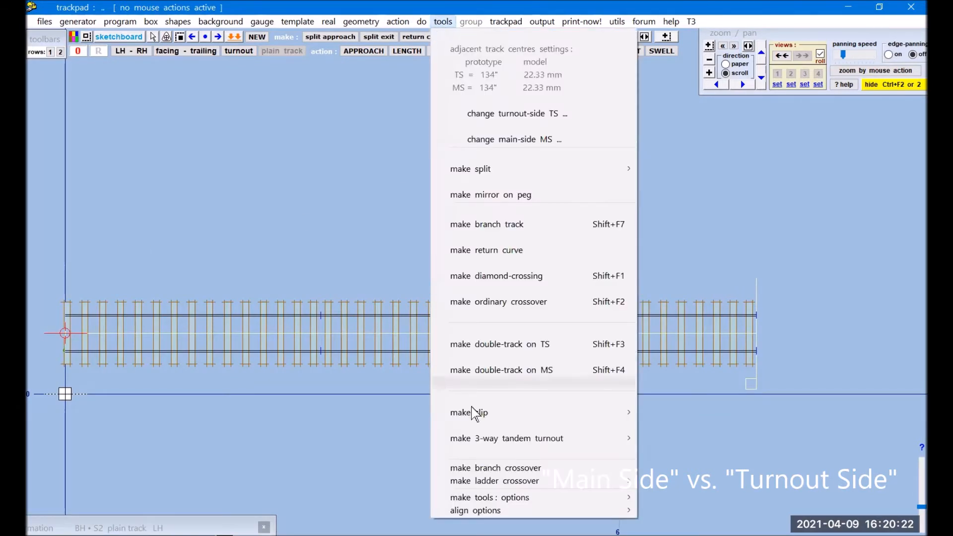
{"action": "left_click", "coordinate": [526, 344]}
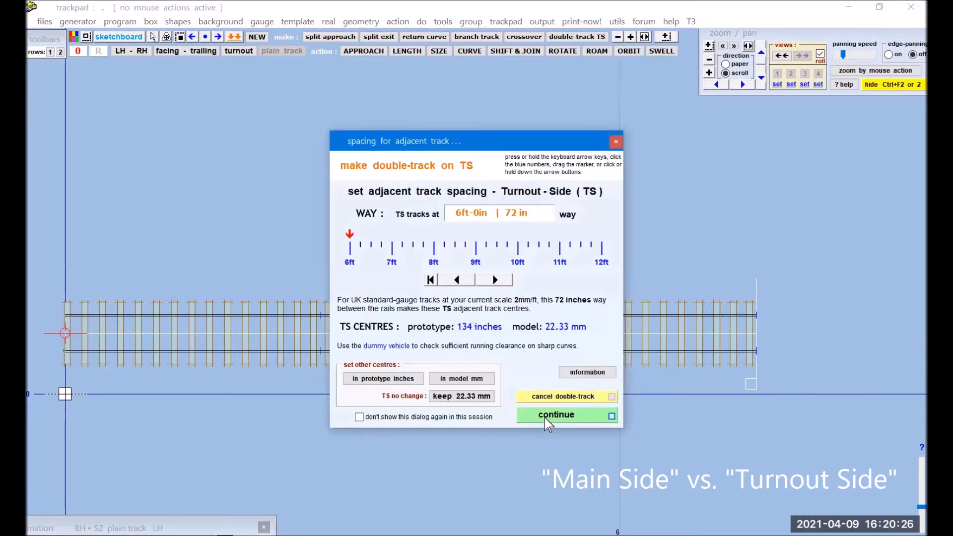
{"action": "left_click", "coordinate": [541, 419]}
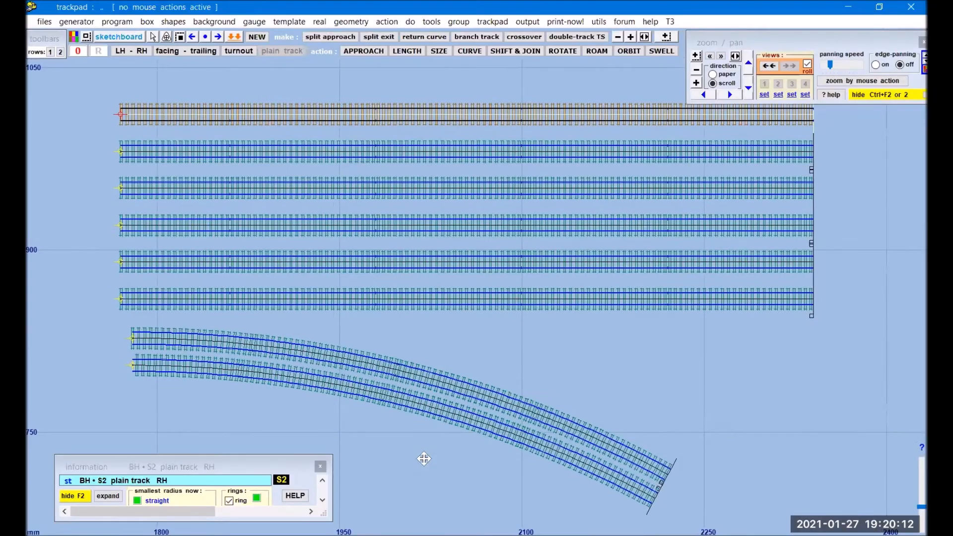
- Delete the stored second-lowest straight track to the control
{"action": "left_click_drag", "start_coordinate": [424, 458], "coordinate": [425, 460]}
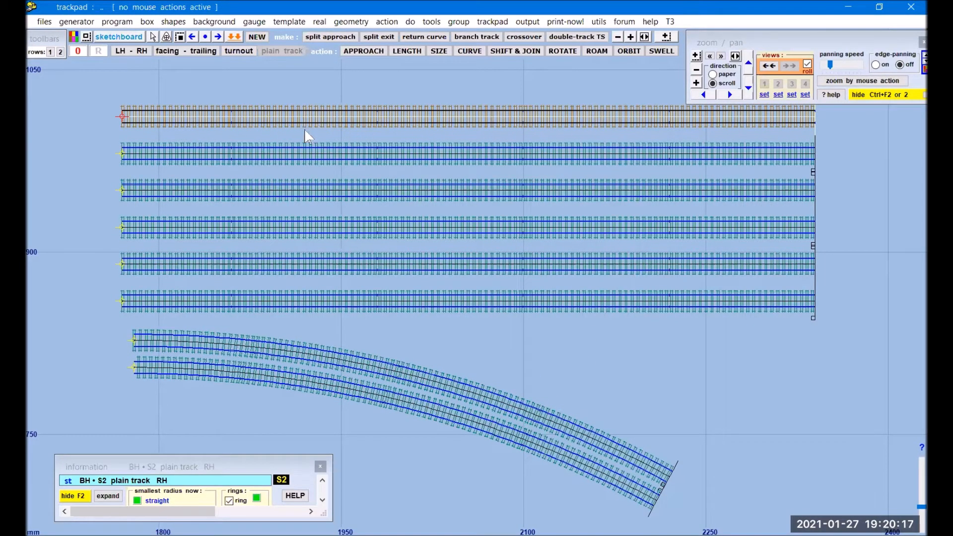
{"action": "left_click", "coordinate": [342, 267]}
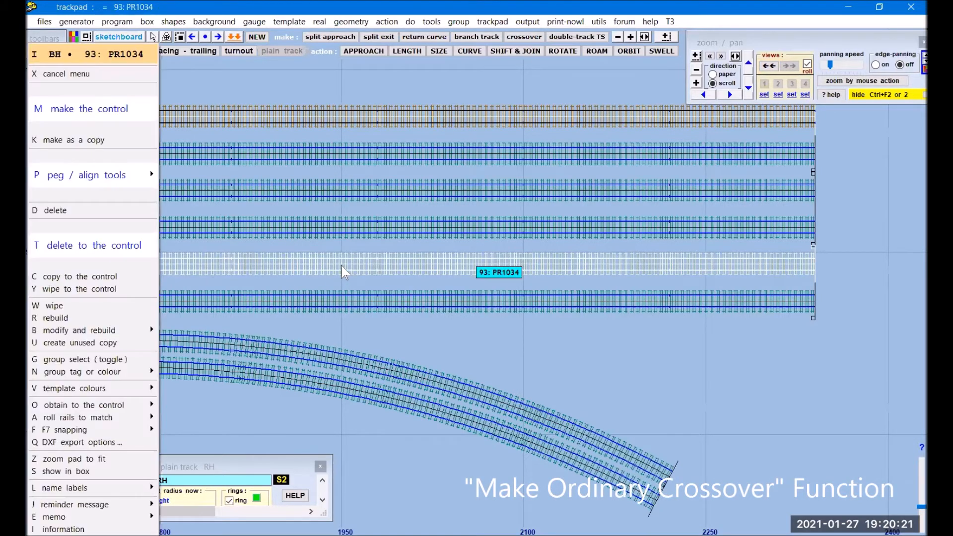
{"action": "left_click", "coordinate": [112, 251]}
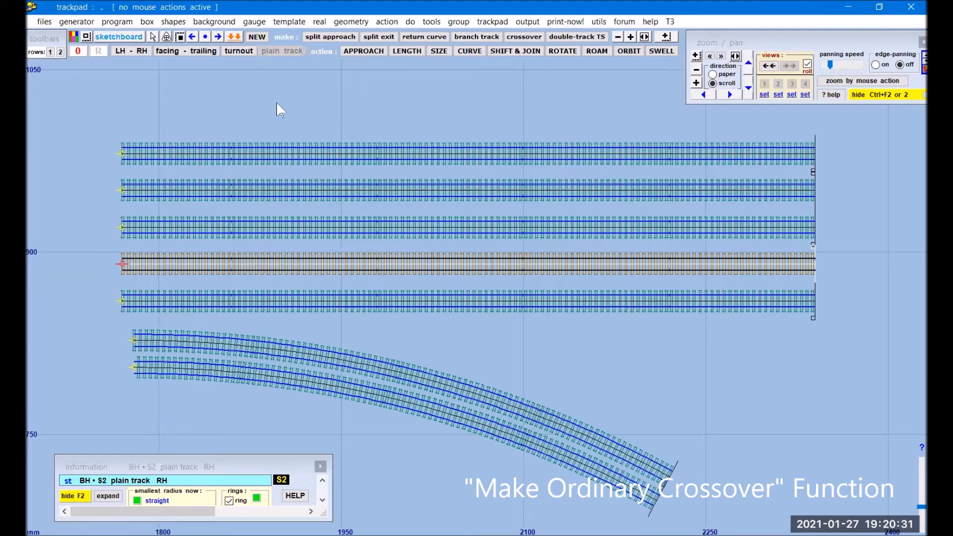
- Convert the control track to a turnout and switch it to left-hand, diverging towards the track above from its left end
{"action": "left_click", "coordinate": [240, 51]}
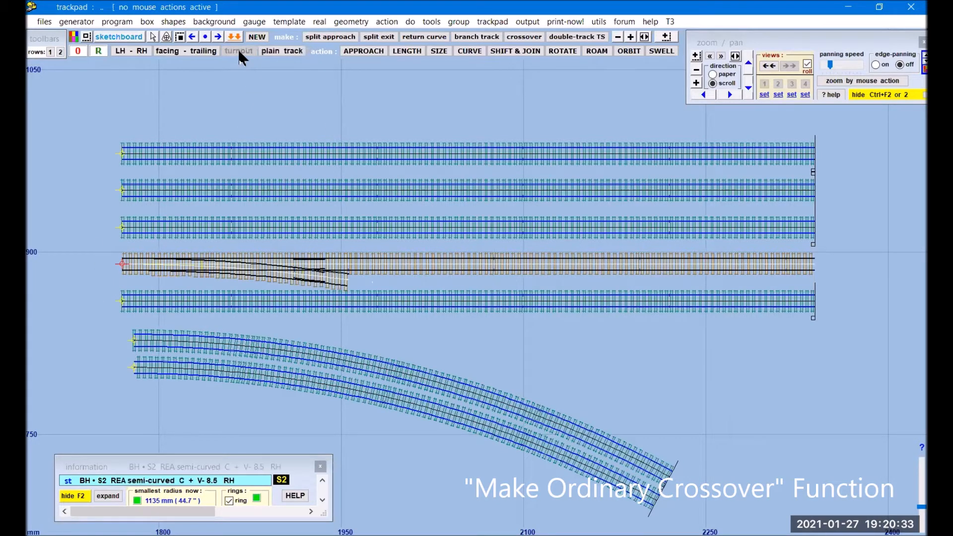
{"action": "left_click", "coordinate": [171, 52]}
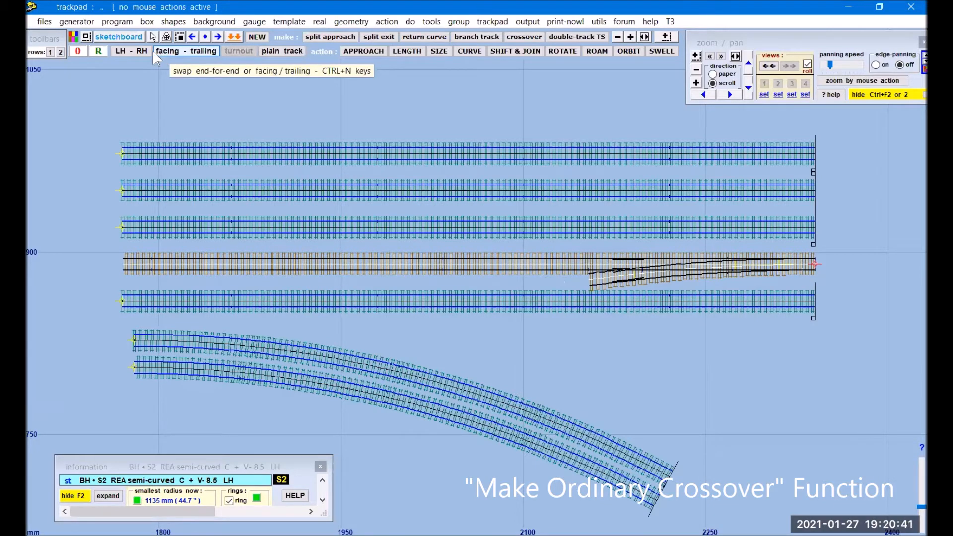
{"action": "left_click", "coordinate": [165, 52]}
{"action": "left_click", "coordinate": [140, 53]}
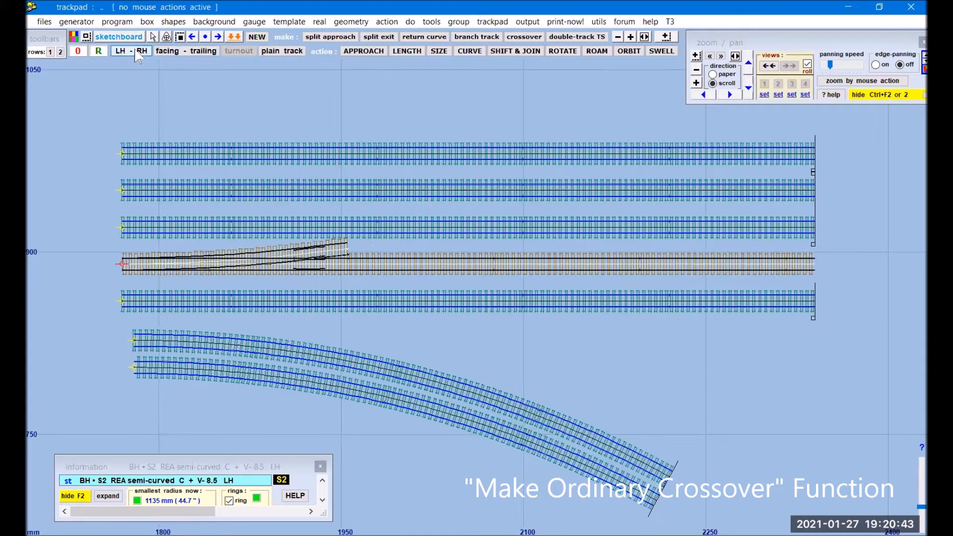
- Roam the turnout along its straight track to an approach length of about 78 mm
{"action": "left_click", "coordinate": [597, 52]}
{"action": "left_click_drag", "start_coordinate": [140, 181], "coordinate": [234, 187]}
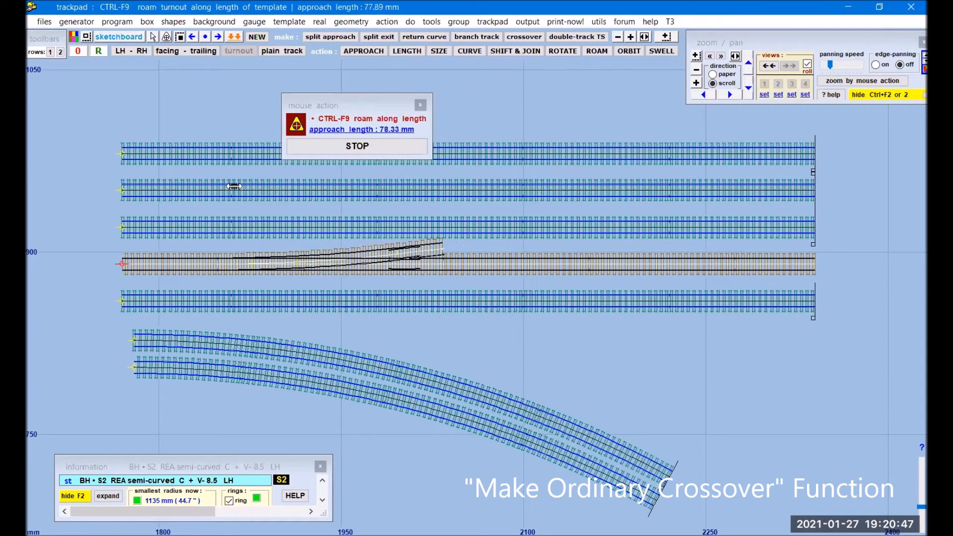
{"action": "left_click", "coordinate": [390, 147]}
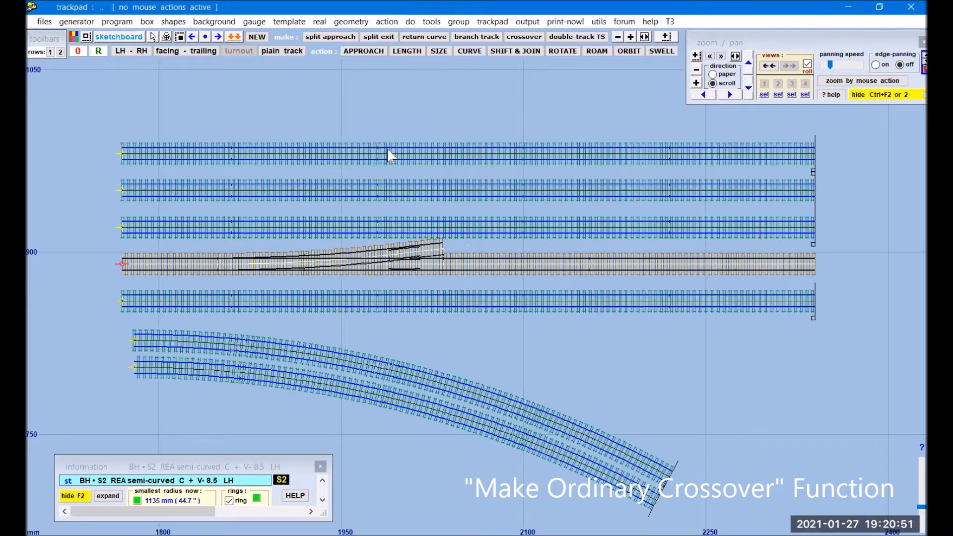
- Make an ordinary crossover from the turnout to the adjacent track, with turnout-side spacing at a 10 ft way
{"action": "left_click", "coordinate": [429, 22]}
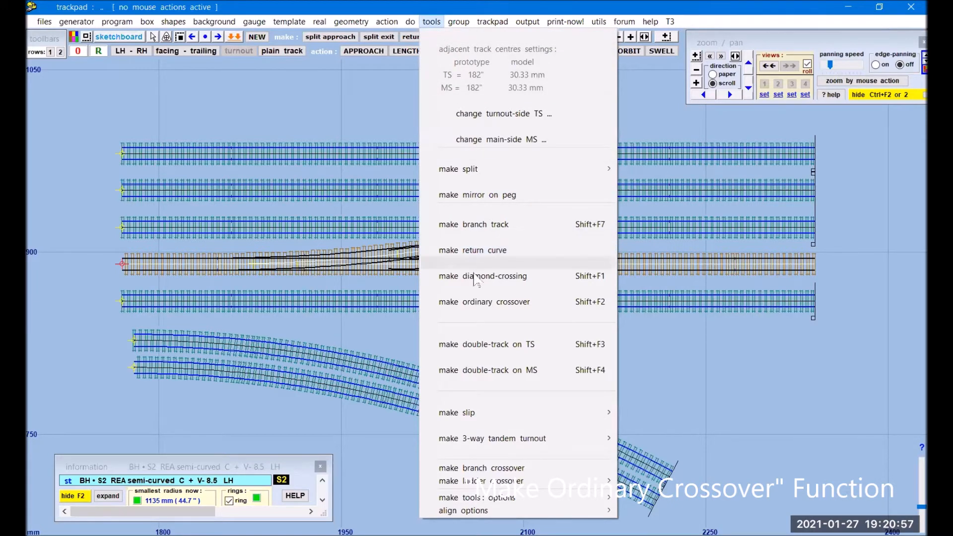
{"action": "left_click", "coordinate": [475, 303]}
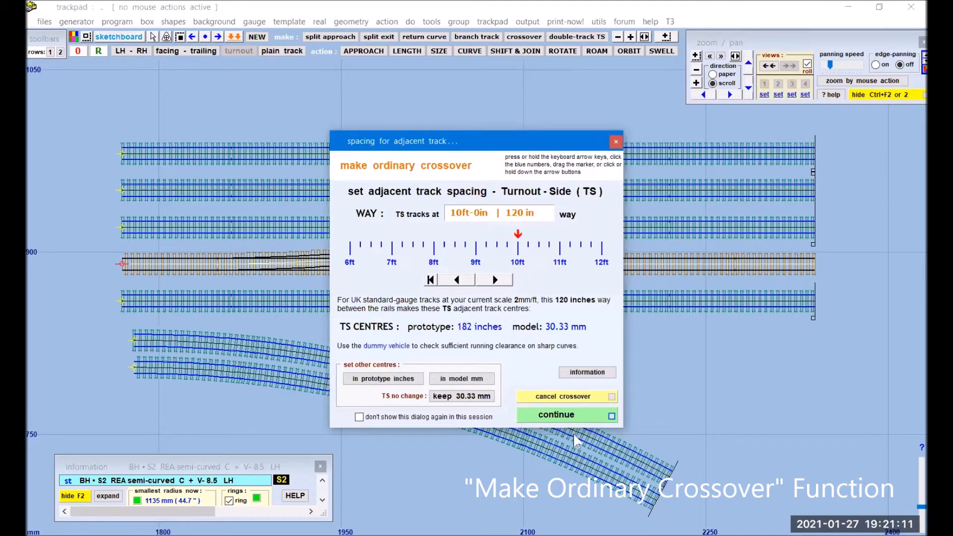
{"action": "left_click", "coordinate": [557, 415]}
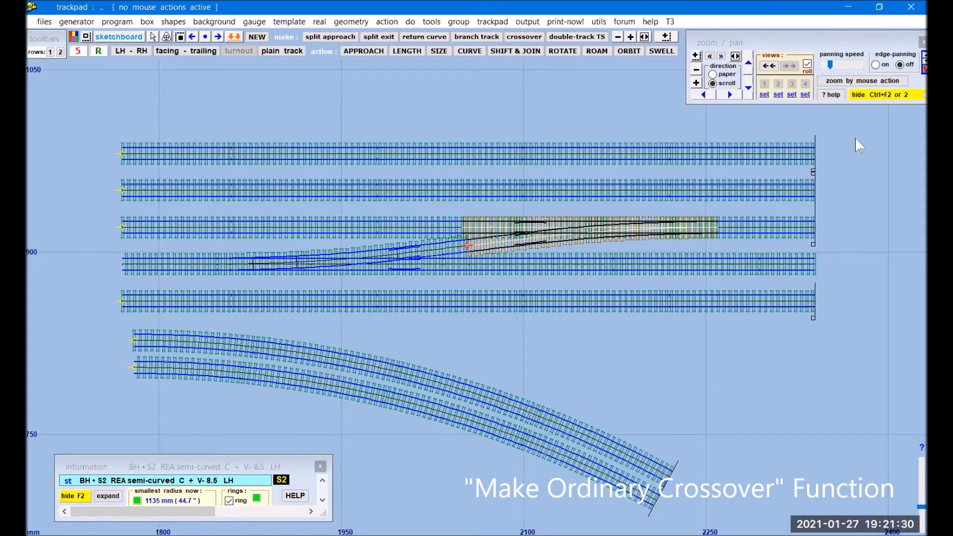
- Examine how the crossover's second turnout overlaps the stored straight track beneath it, up to the track ends
{"action": "mouse_move", "coordinate": [859, 404]}
{"action": "right_mouse_down"}
{"action": "mouse_move", "coordinate": [759, 417]}
{"action": "mouse_move", "coordinate": [736, 403]}
{"action": "right_mouse_up"}
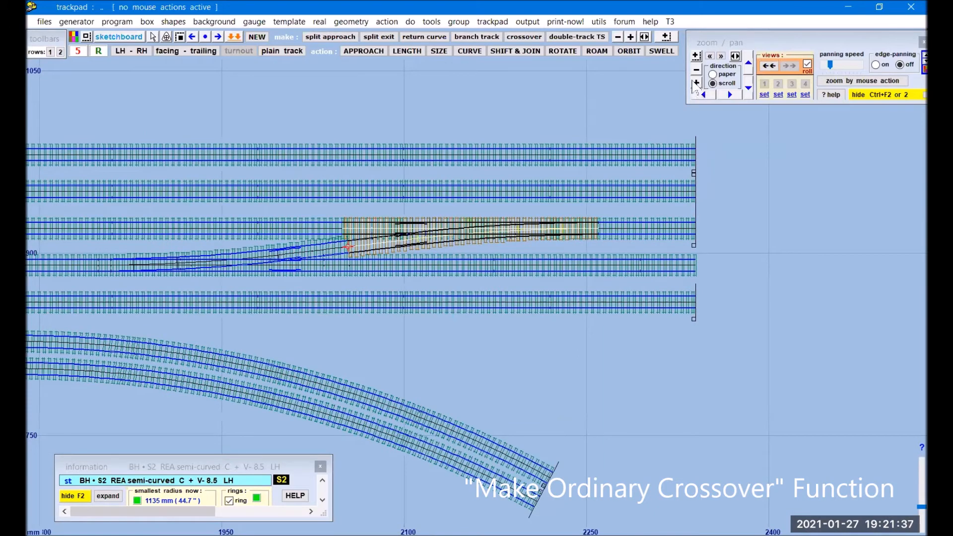
{"action": "left_click", "coordinate": [697, 84]}
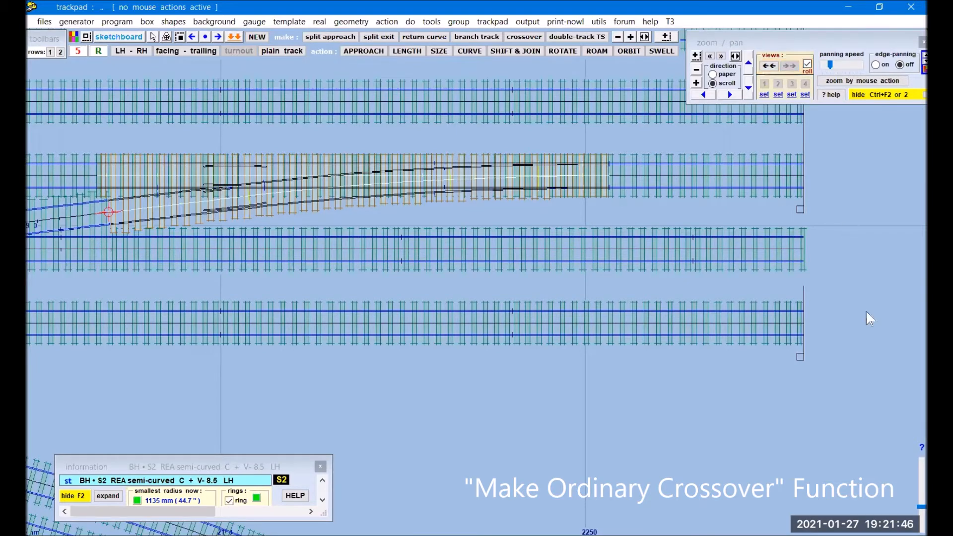
{"action": "left_click_drag", "start_coordinate": [464, 366], "coordinate": [589, 402]}
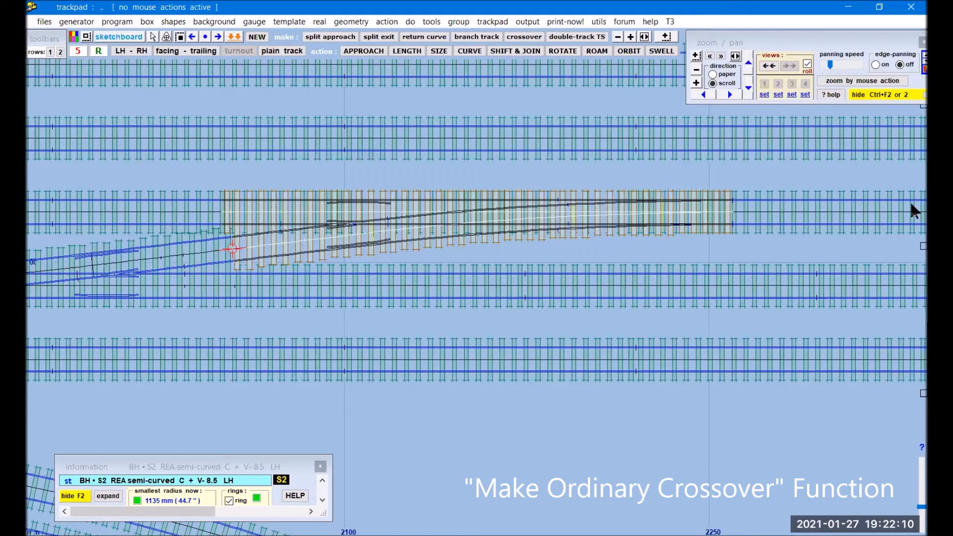
{"action": "left_click_drag", "start_coordinate": [839, 425], "coordinate": [546, 439]}
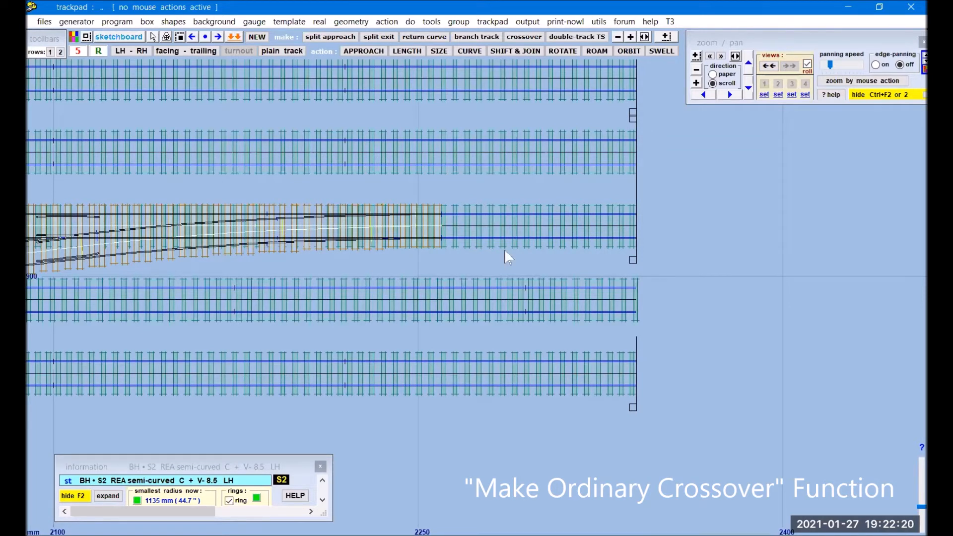
{"action": "right_click_drag", "start_coordinate": [539, 256], "coordinate": [751, 261]}
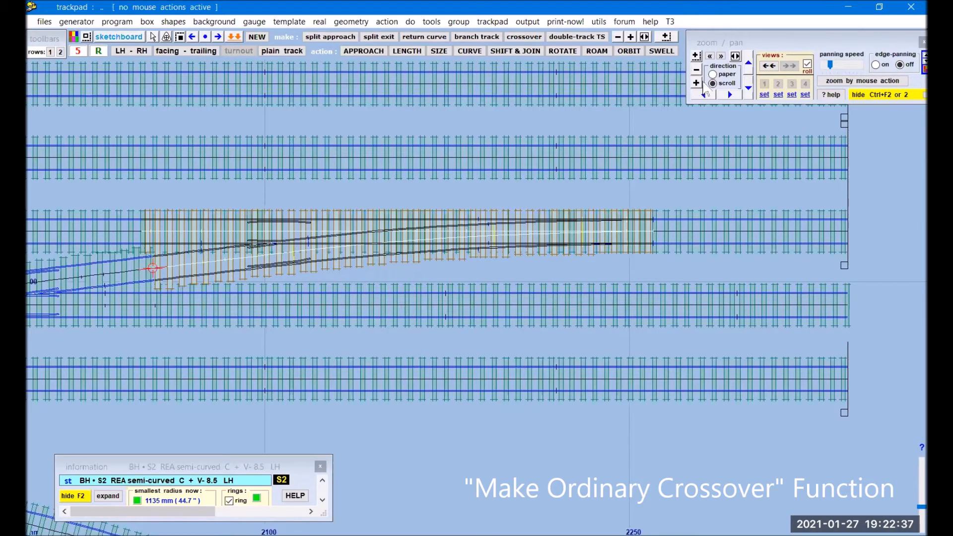
{"action": "left_click", "coordinate": [697, 70]}
{"action": "middle_click_drag", "start_coordinate": [429, 365], "coordinate": [536, 367]}
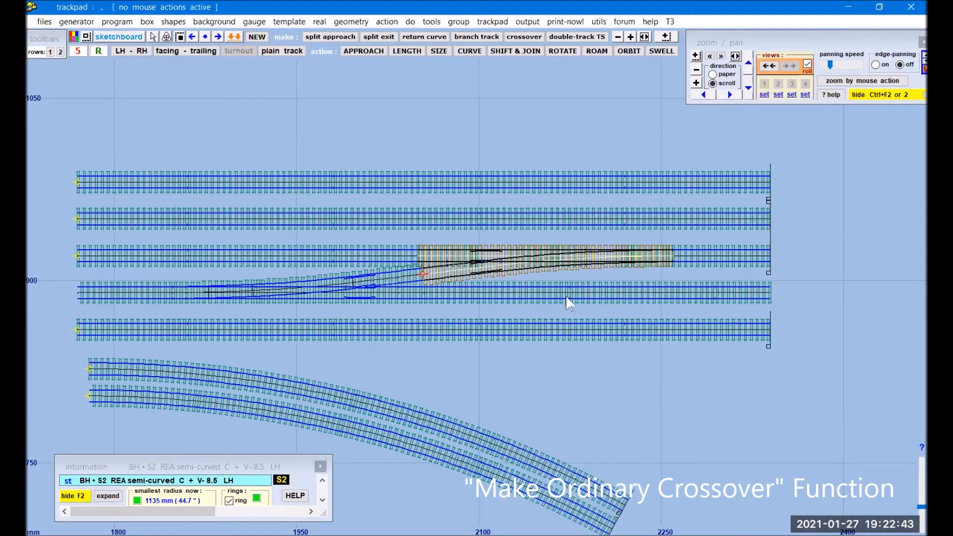
{"action": "left_click", "coordinate": [549, 254]}
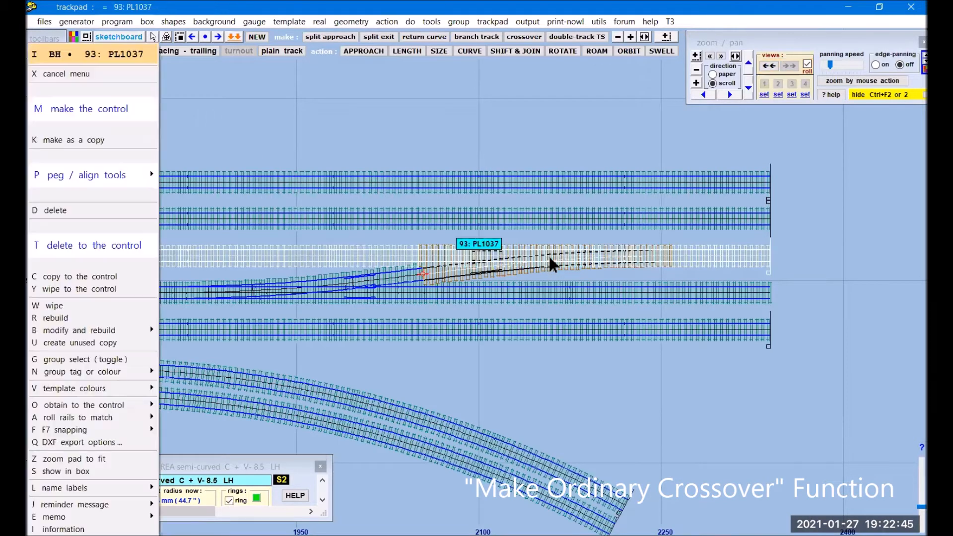
{"action": "left_click", "coordinate": [504, 268]}
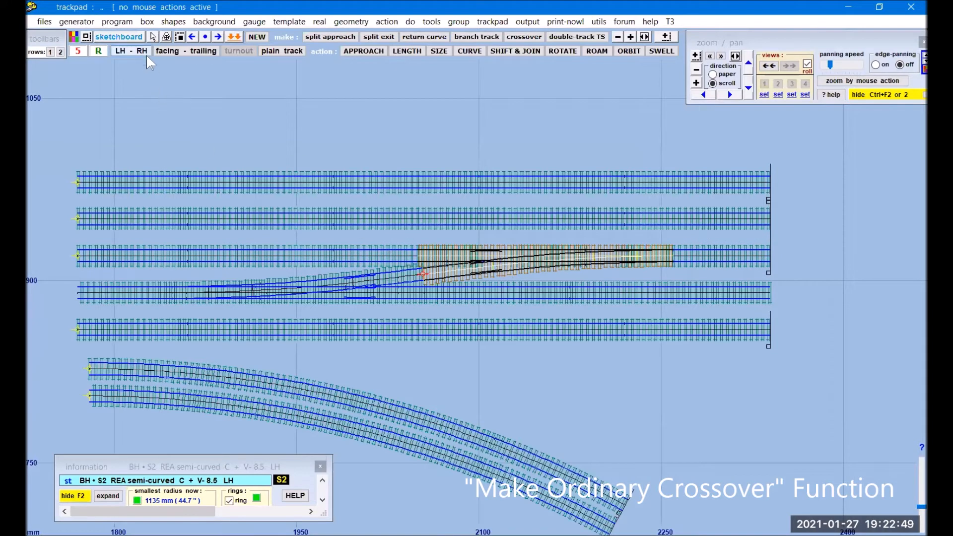
{"action": "left_click", "coordinate": [455, 272]}
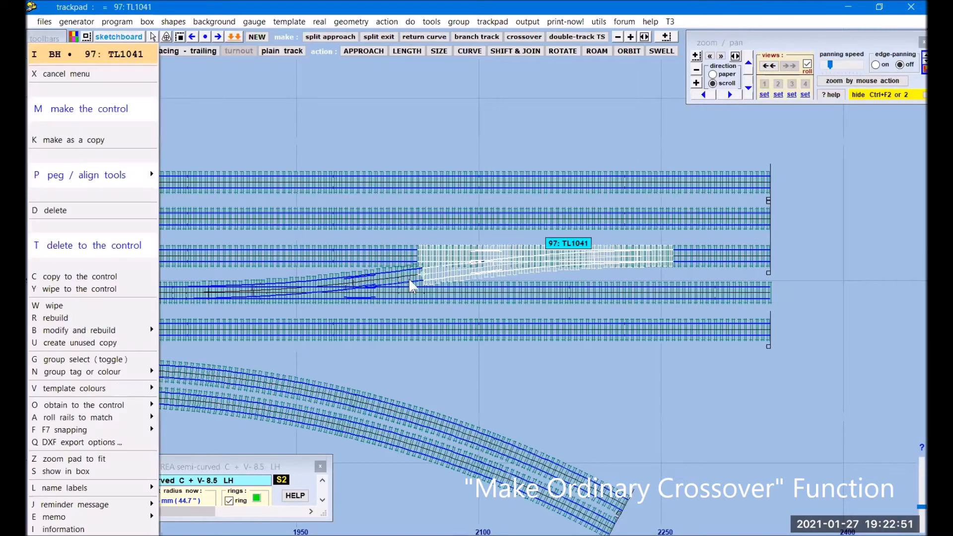
{"action": "left_click", "coordinate": [78, 256]}
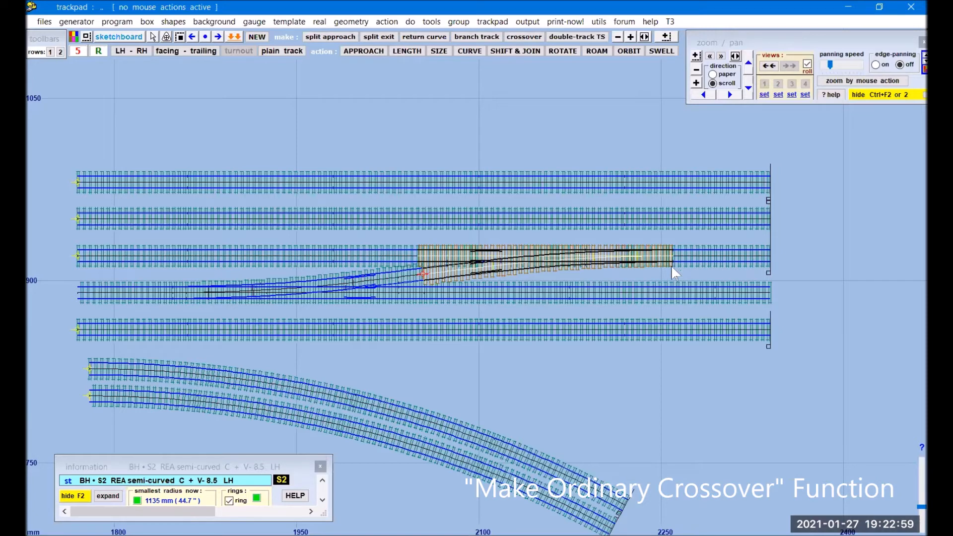
- Extend the approach of the crossover's second turnout to about 80.5 mm, reaching the right-hand end of the parallel tracks
{"action": "left_click", "coordinate": [351, 48]}
{"action": "left_click_drag", "start_coordinate": [446, 143], "coordinate": [543, 135]}
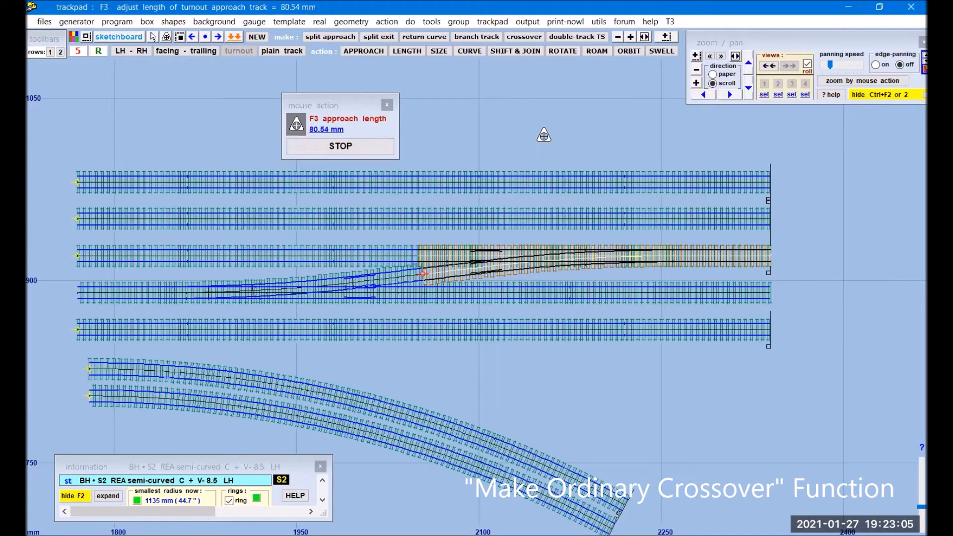
{"action": "left_click", "coordinate": [327, 148]}
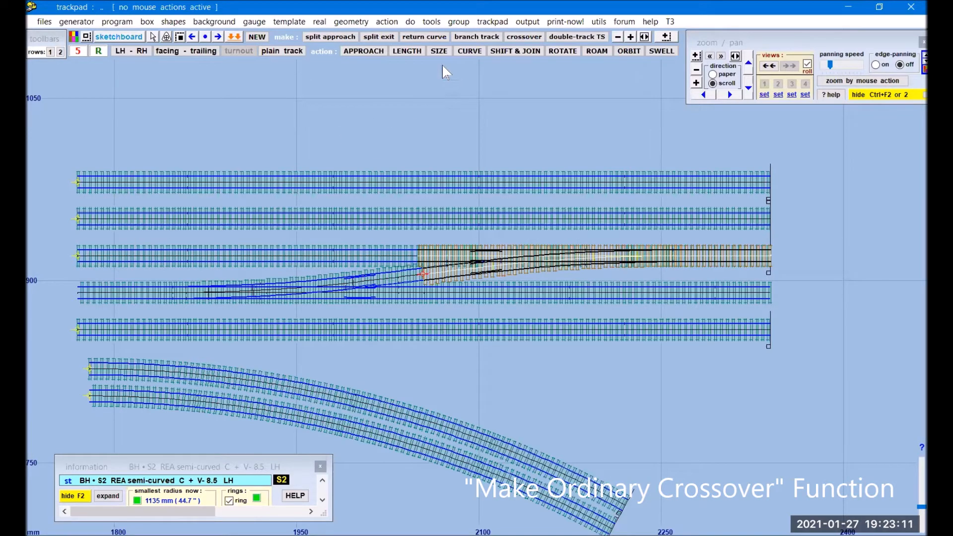
- Extend the turnout's overall length to about 570 mm, to the far track end, and delete the stored plain track beneath it
{"action": "left_click", "coordinate": [405, 51]}
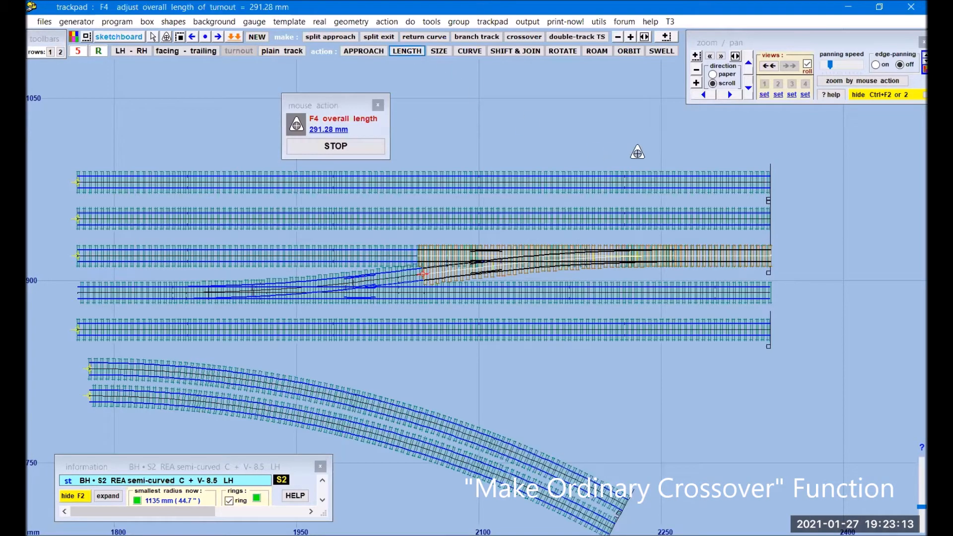
{"action": "left_click", "coordinate": [773, 167]}
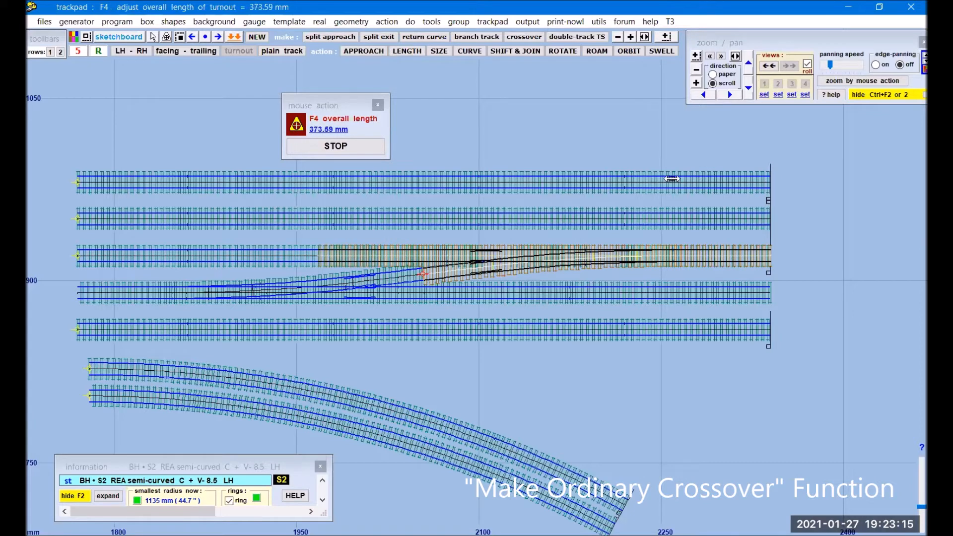
{"action": "left_click", "coordinate": [434, 208]}
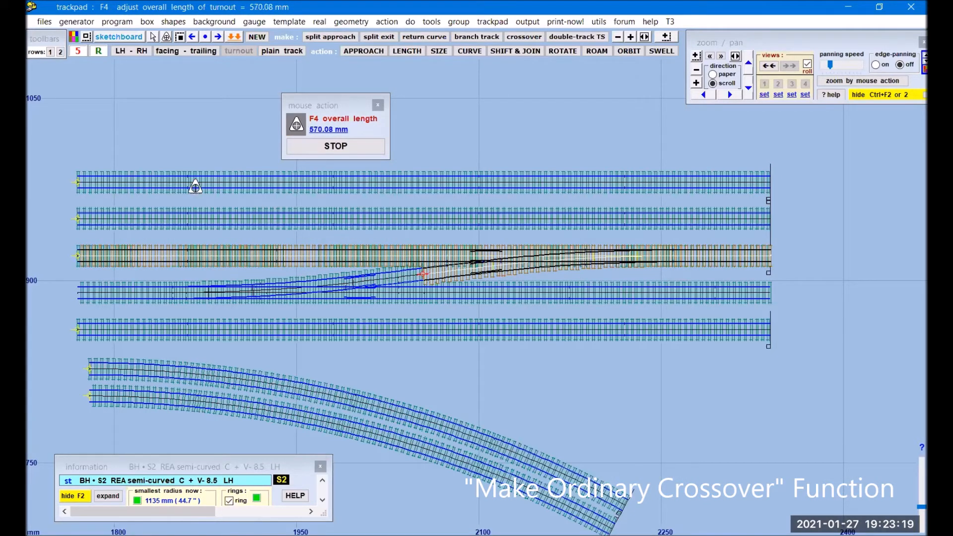
{"action": "left_click", "coordinate": [228, 34]}
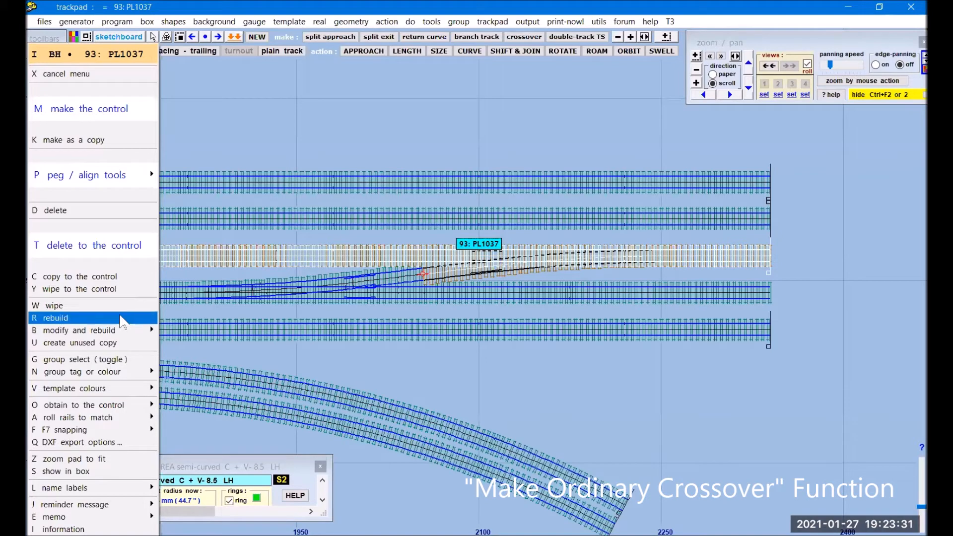
{"action": "left_click", "coordinate": [57, 210]}
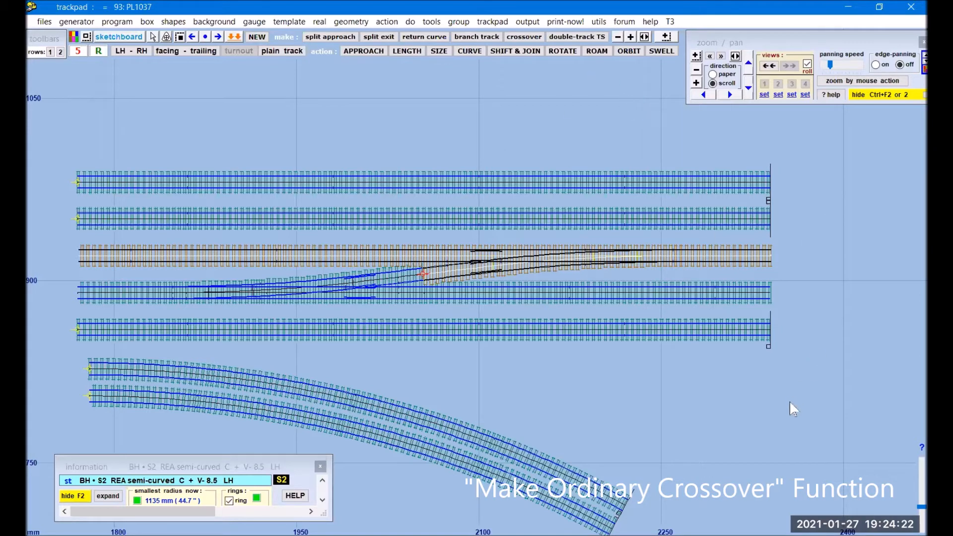
- Delete the lower curved track to the control and convert it to a left-hand turnout diverging towards the upper curved track
{"action": "middle_click_drag", "start_coordinate": [786, 402], "coordinate": [871, 204]}
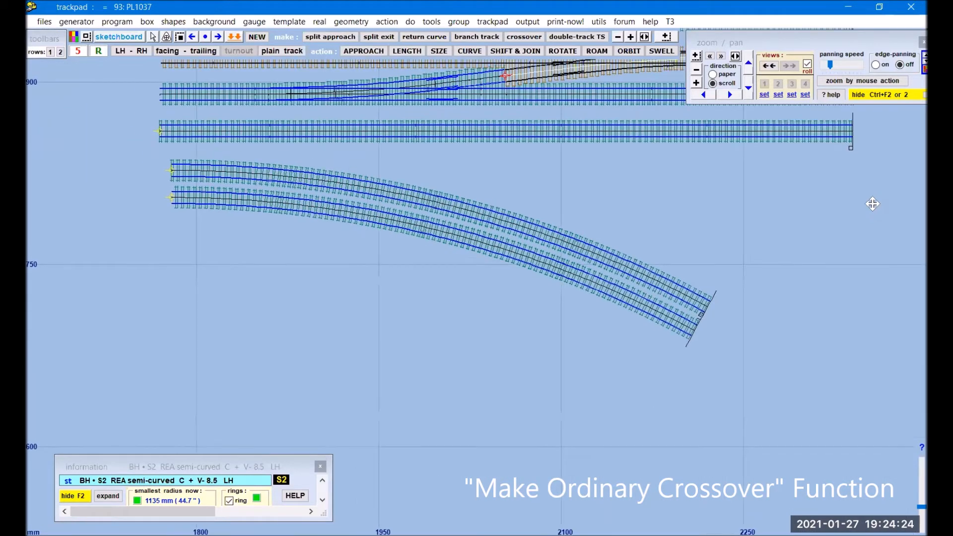
{"action": "left_click", "coordinate": [330, 216]}
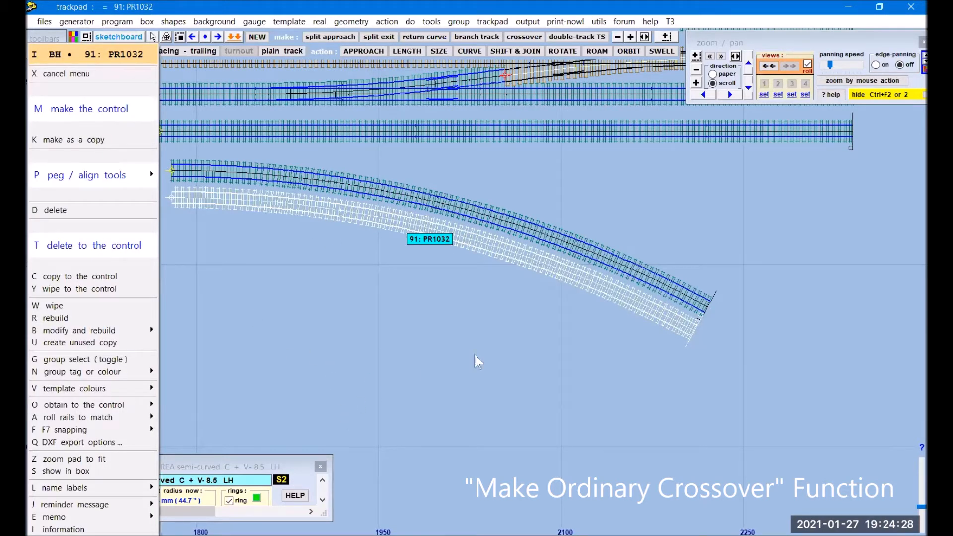
{"action": "left_click", "coordinate": [112, 248]}
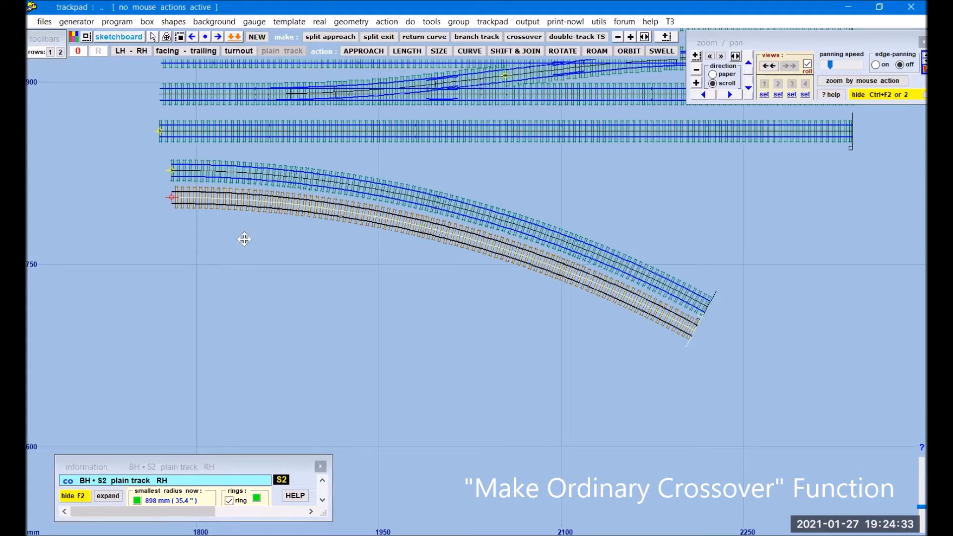
{"action": "left_click", "coordinate": [241, 51]}
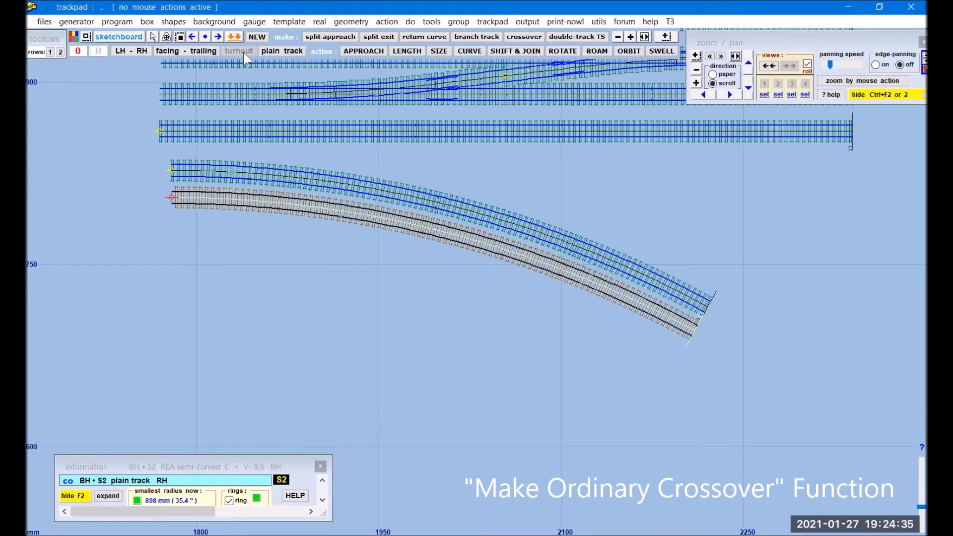
{"action": "left_click", "coordinate": [139, 55]}
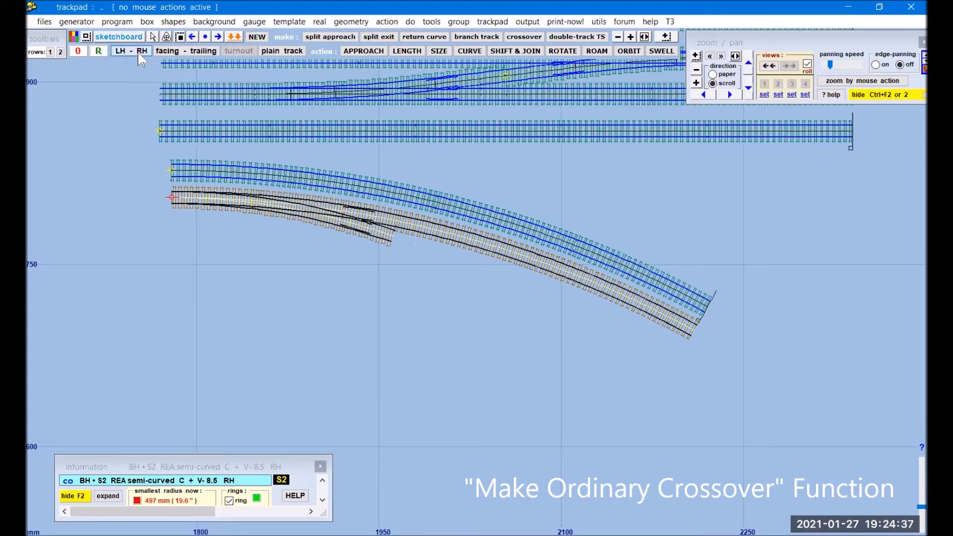
- Roam the turnout along the curved track to an approach length of about 16 mm
{"action": "left_click", "coordinate": [595, 50]}
{"action": "left_click_drag", "start_coordinate": [213, 315], "coordinate": [233, 315]}
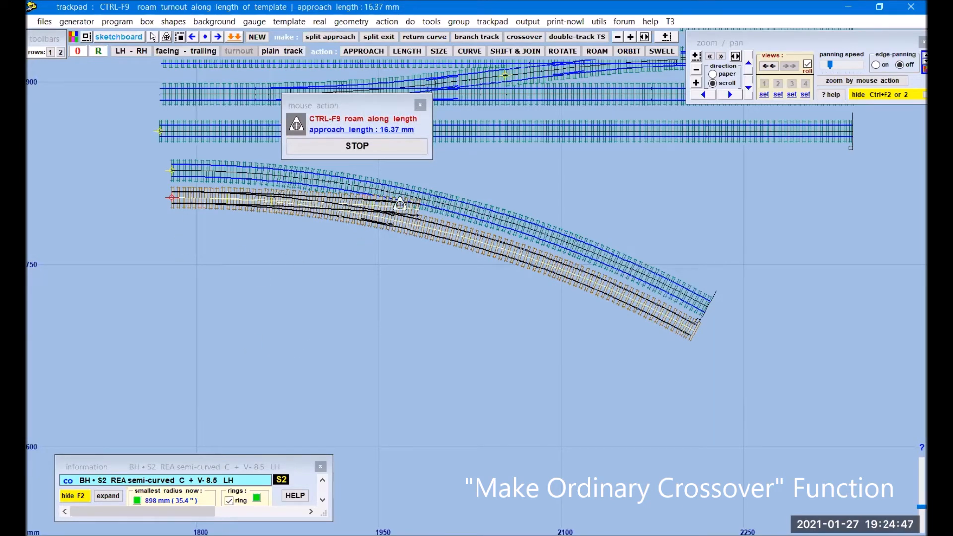
{"action": "left_click", "coordinate": [411, 149]}
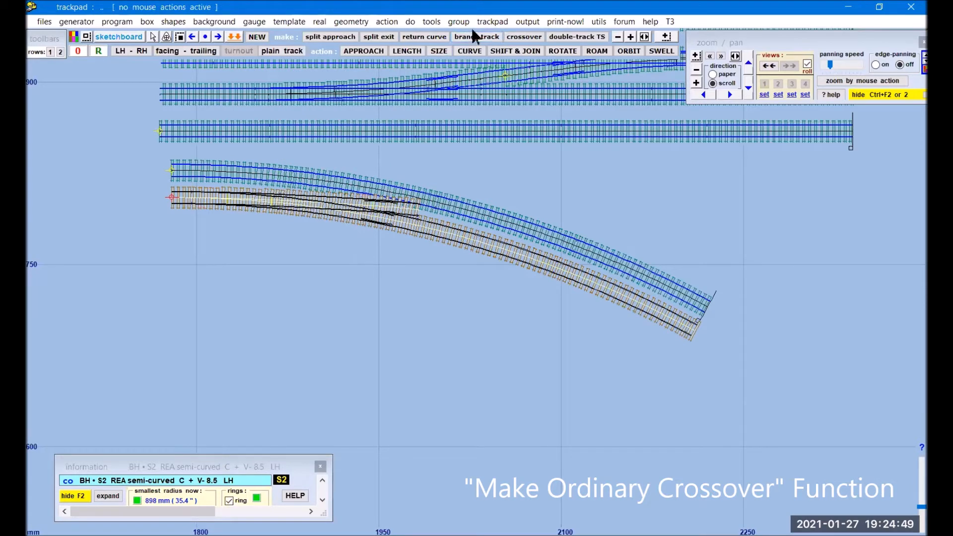
- Make an ordinary crossover from the curved turnout to the adjacent curved track, with turnout-side spacing at a 6 ft way
{"action": "left_click", "coordinate": [432, 22]}
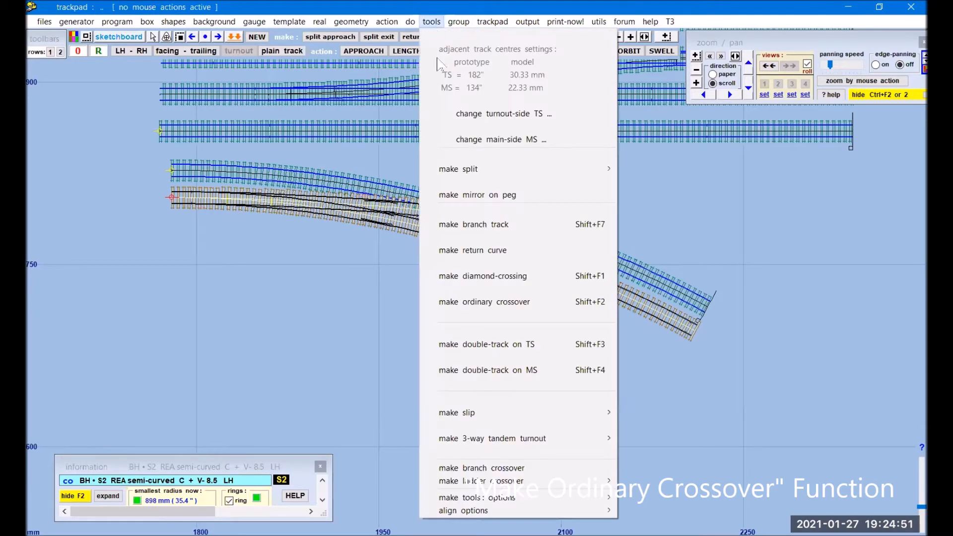
{"action": "left_click", "coordinate": [468, 304]}
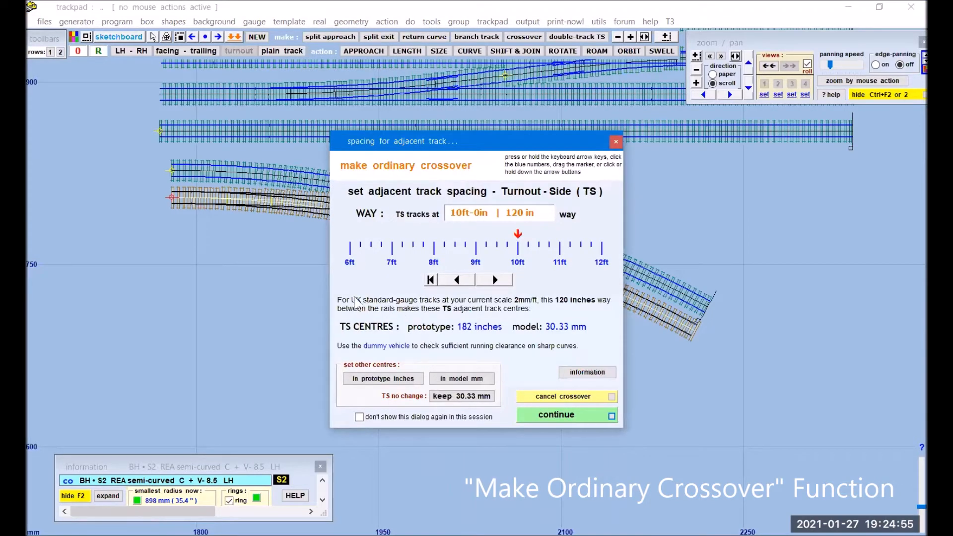
{"action": "left_click", "coordinate": [349, 262]}
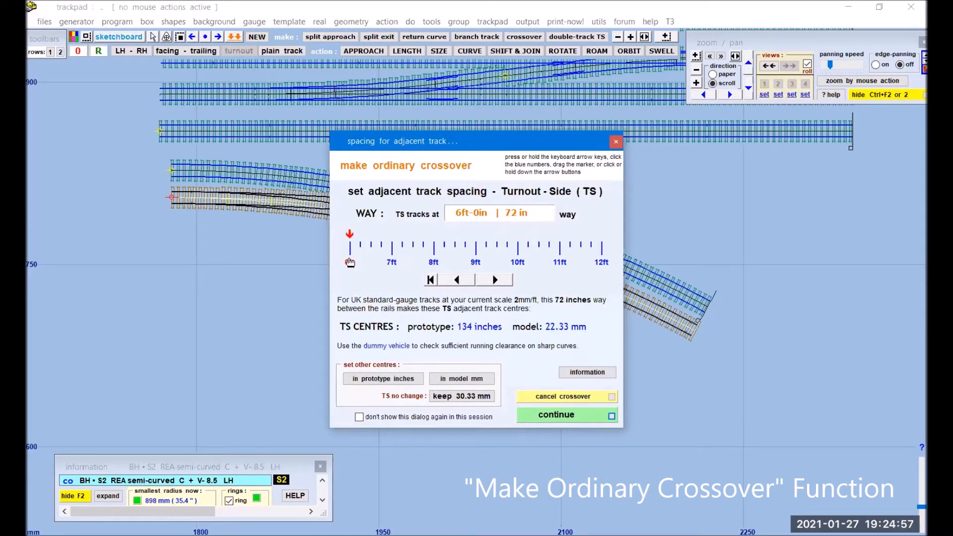
{"action": "left_click", "coordinate": [584, 422]}
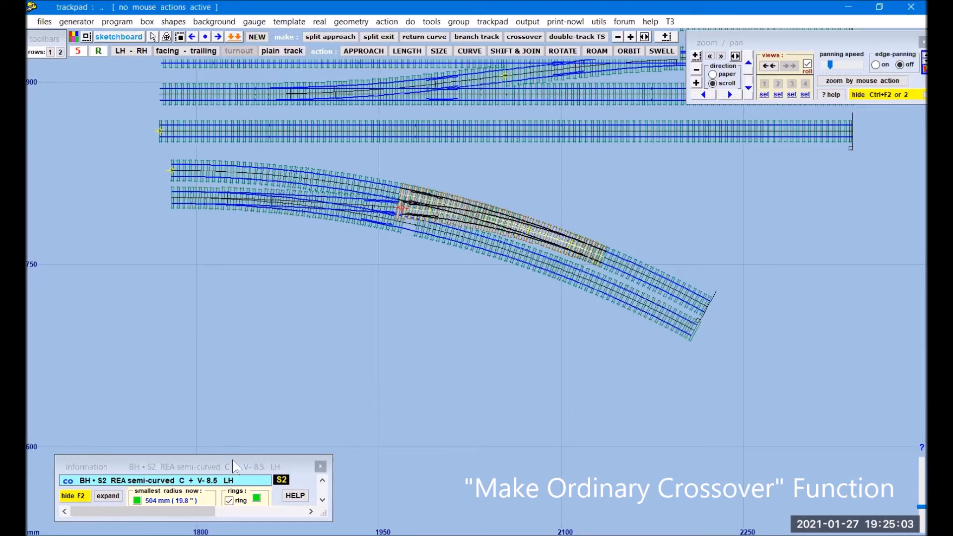
- Delete the second-highest straight track to the control and convert it to a left-hand turnout diverging towards the uppermost track
{"action": "left_click_drag", "start_coordinate": [243, 457], "coordinate": [231, 432]}
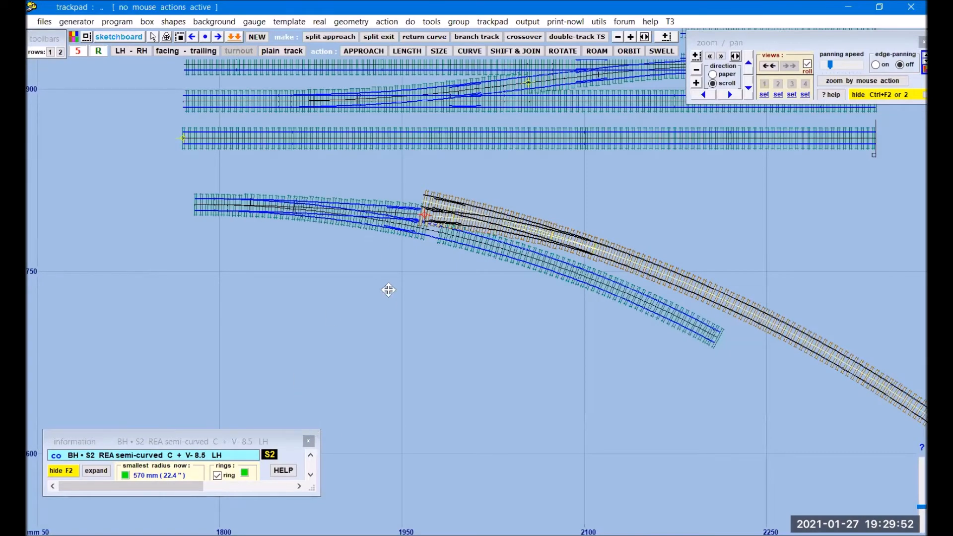
{"action": "left_click_drag", "start_coordinate": [389, 290], "coordinate": [382, 432]}
{"action": "left_click_drag", "start_coordinate": [635, 301], "coordinate": [567, 321]}
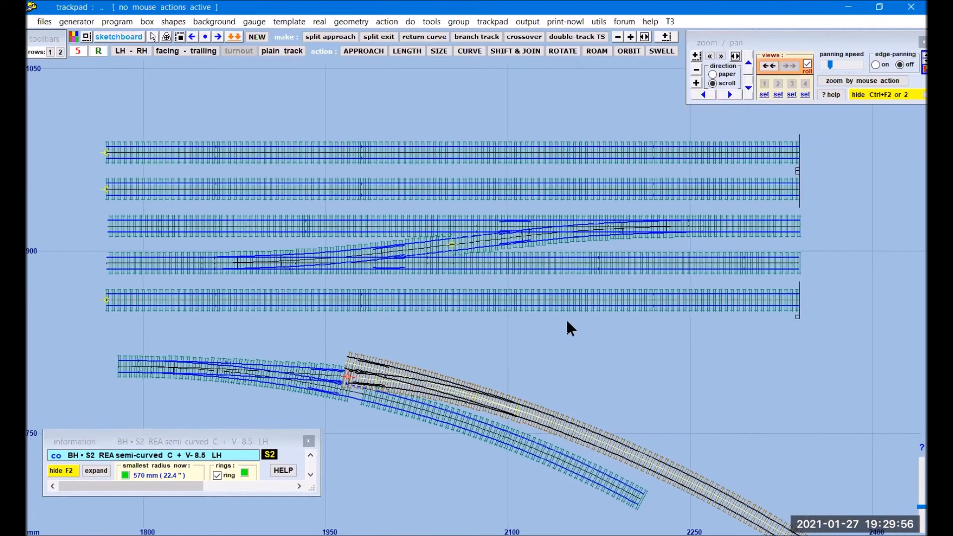
{"action": "left_click", "coordinate": [254, 185]}
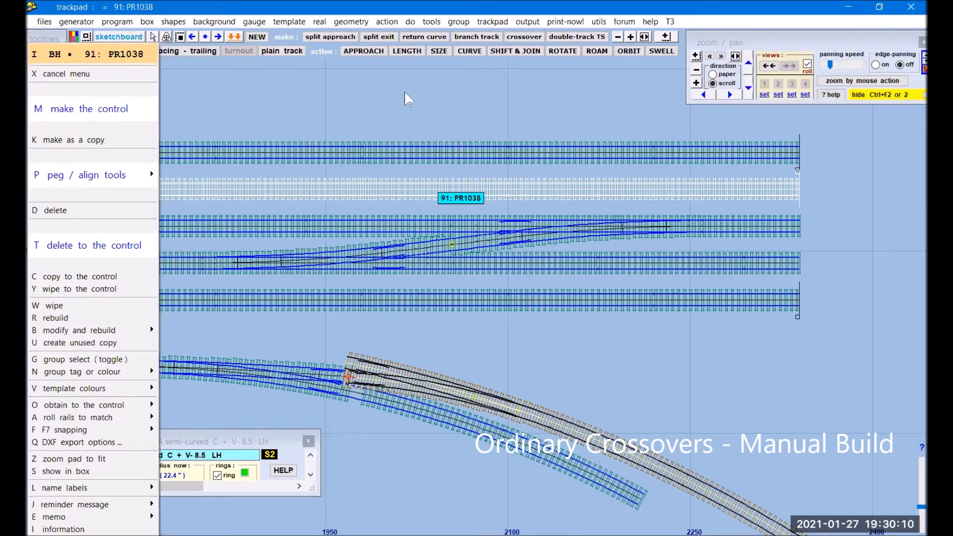
{"action": "left_click", "coordinate": [94, 248]}
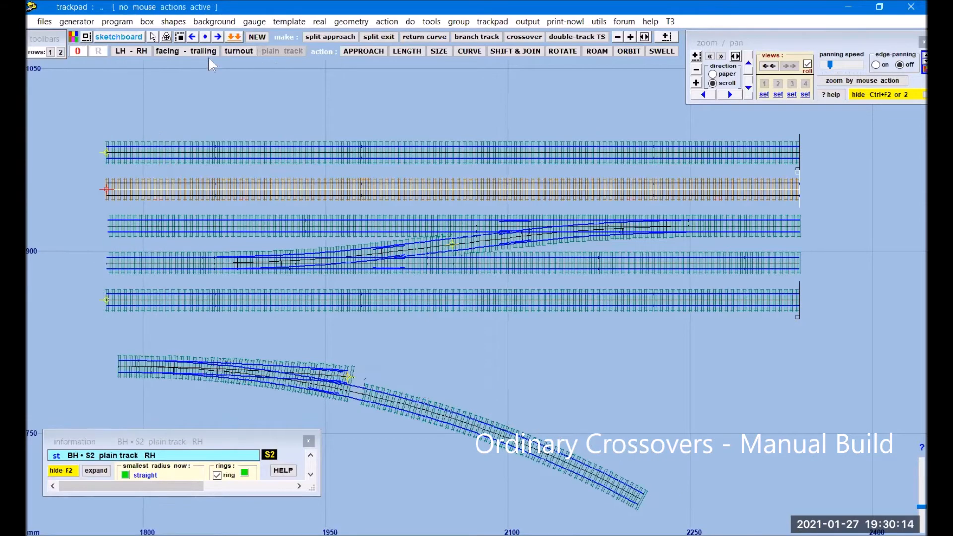
{"action": "left_click", "coordinate": [238, 52]}
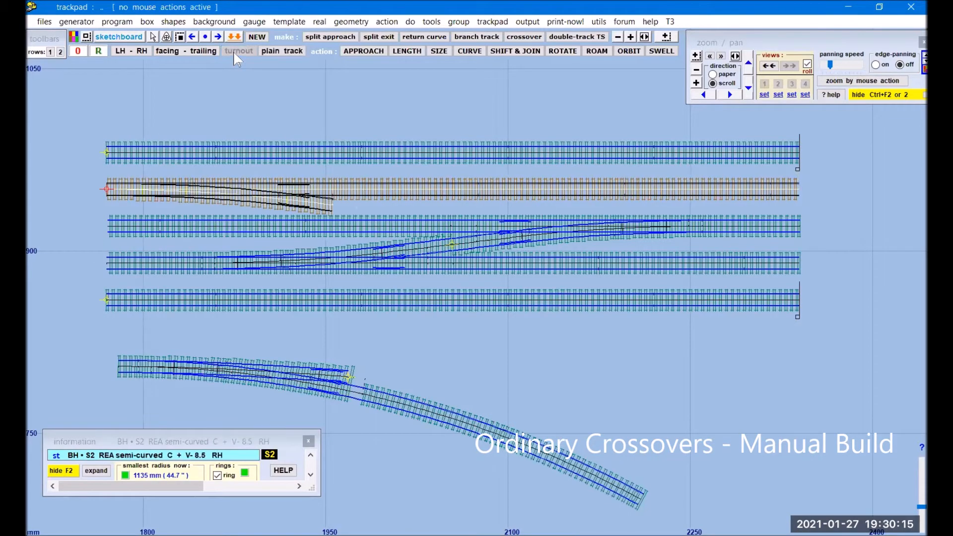
{"action": "left_click", "coordinate": [141, 52]}
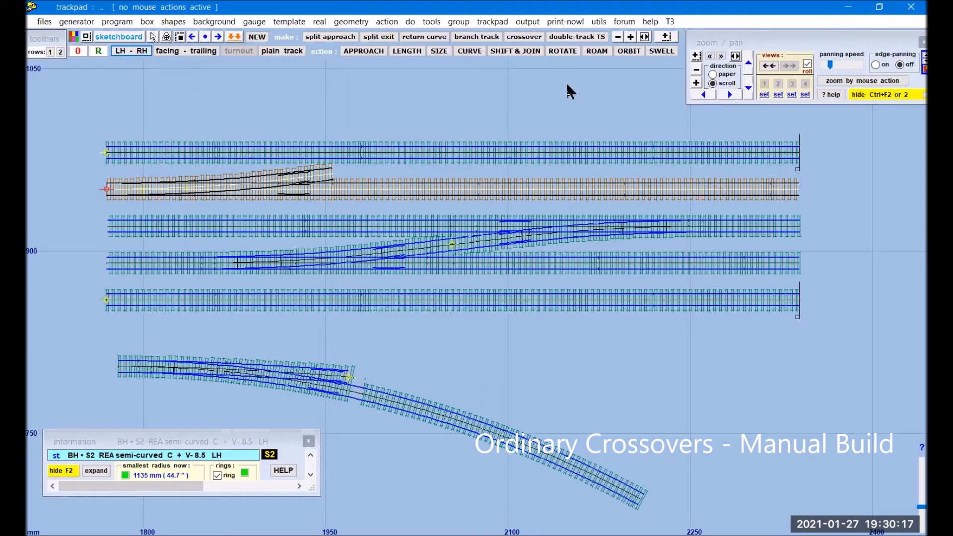
- Roam the new turnout a short distance along its straight track, away from the track's left end
{"action": "left_click", "coordinate": [596, 52]}
{"action": "mouse_move", "coordinate": [188, 107]}
{"action": "left_mouse_down"}
{"action": "mouse_move", "coordinate": [220, 112]}
{"action": "mouse_move", "coordinate": [204, 113]}
{"action": "left_mouse_up"}
{"action": "left_click", "coordinate": [401, 147]}
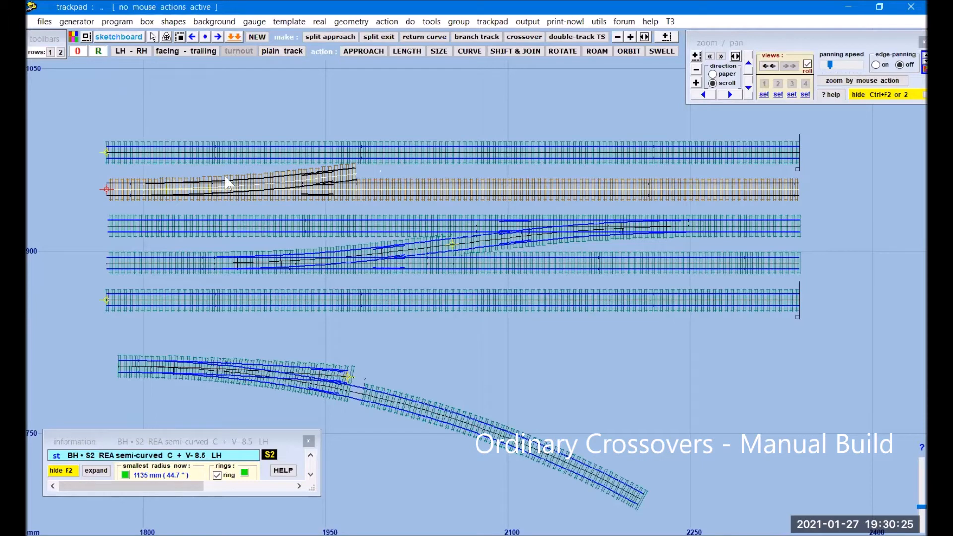
- Set the turnout's switch to BH size B semi-curved flexible switch (REA)
{"action": "left_click", "coordinate": [320, 22]}
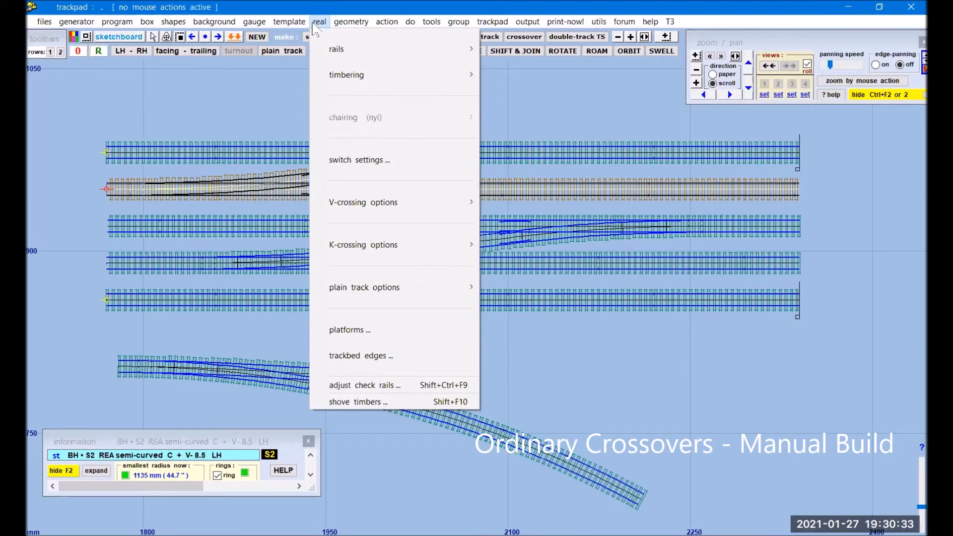
{"action": "mouse_move", "coordinate": [290, 28]}
{"action": "mouse_move", "coordinate": [323, 27]}
{"action": "left_click", "coordinate": [353, 163]}
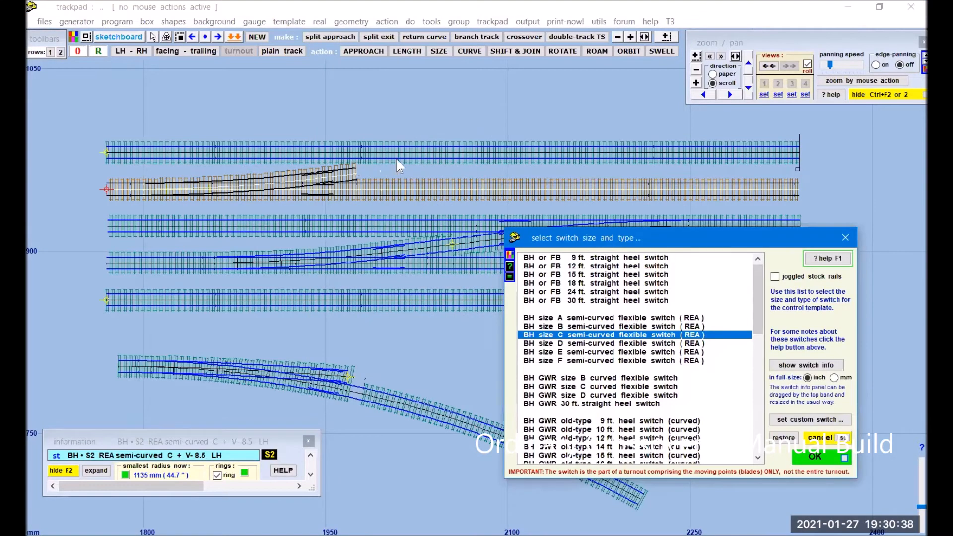
{"action": "left_click", "coordinate": [586, 327]}
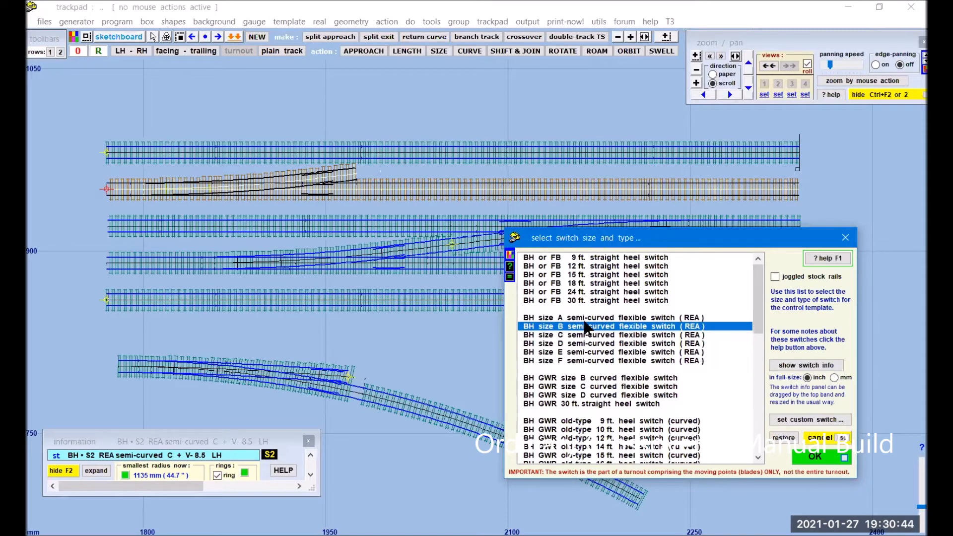
{"action": "left_click", "coordinate": [815, 456]}
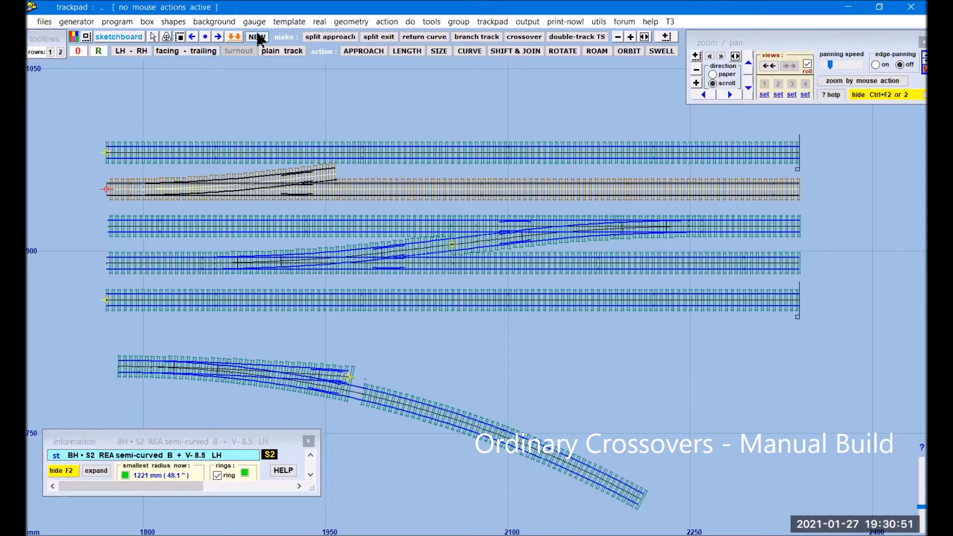
- Set the V-crossing angle of the left-hand turnout on the second-highest straight track to 1:8
{"action": "left_click", "coordinate": [318, 21]}
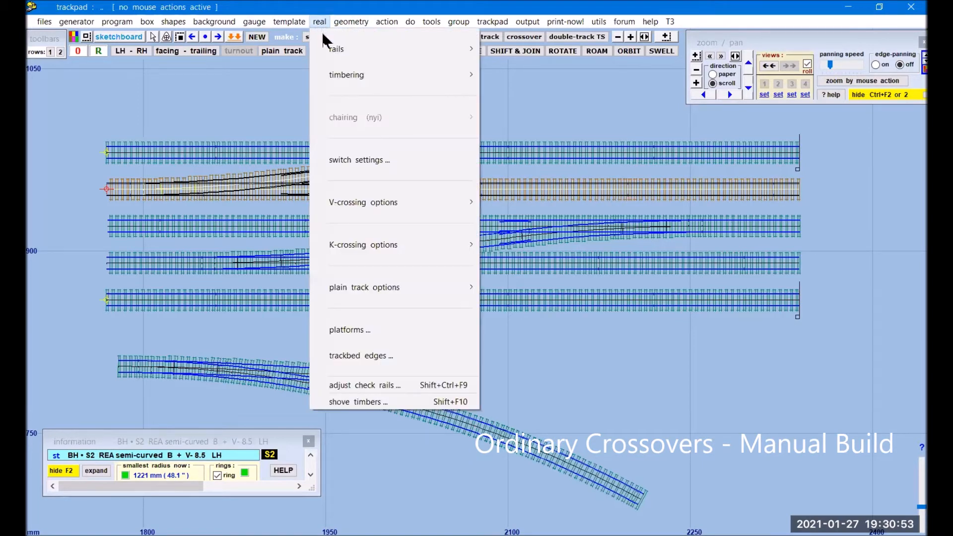
{"action": "mouse_move", "coordinate": [355, 210]}
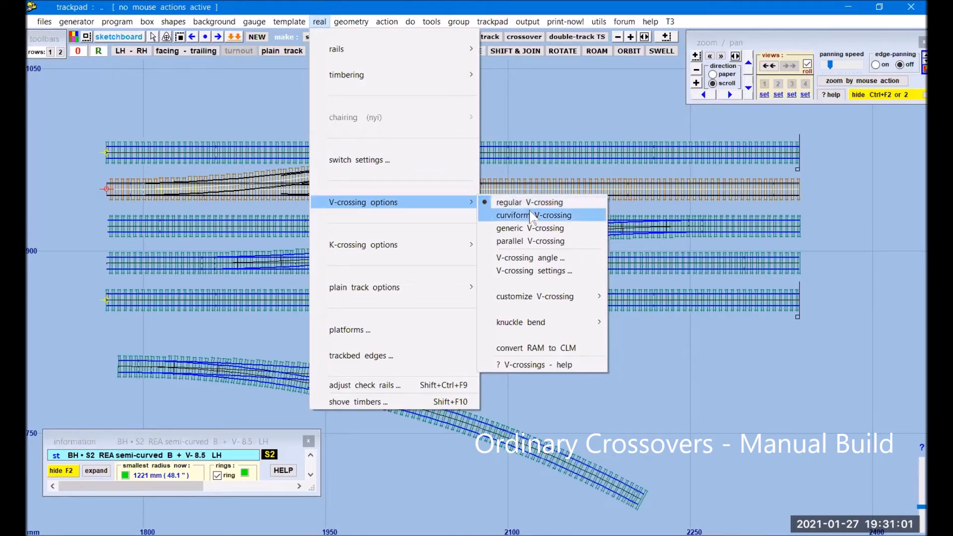
{"action": "left_click", "coordinate": [541, 262]}
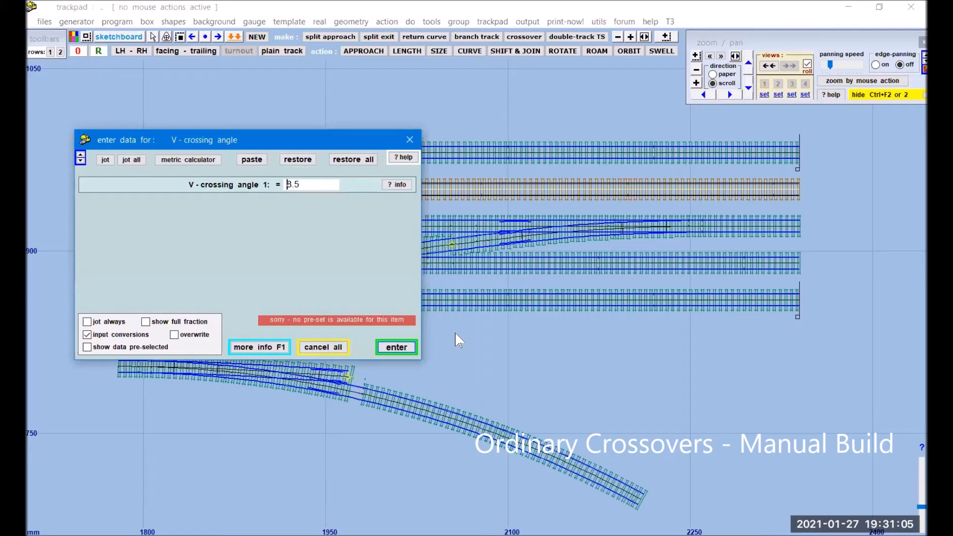
{"action": "key", "text": "Delete"}
{"action": "key", "text": "Delete"}
{"action": "left_click", "coordinate": [412, 349]}
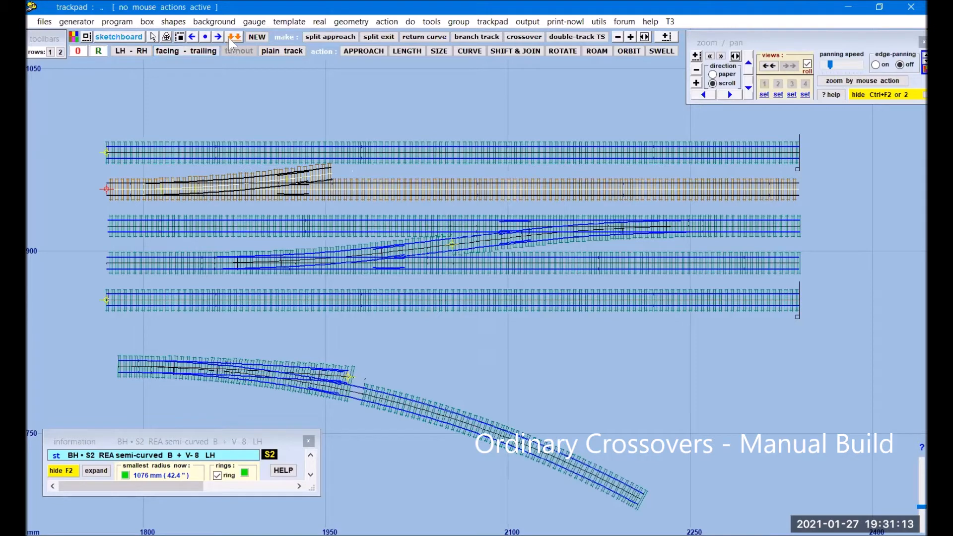
- Delete the uppermost straight track to the control and convert it to a left-hand trailing turnout diverging towards the second-highest track
{"action": "left_click", "coordinate": [546, 157]}
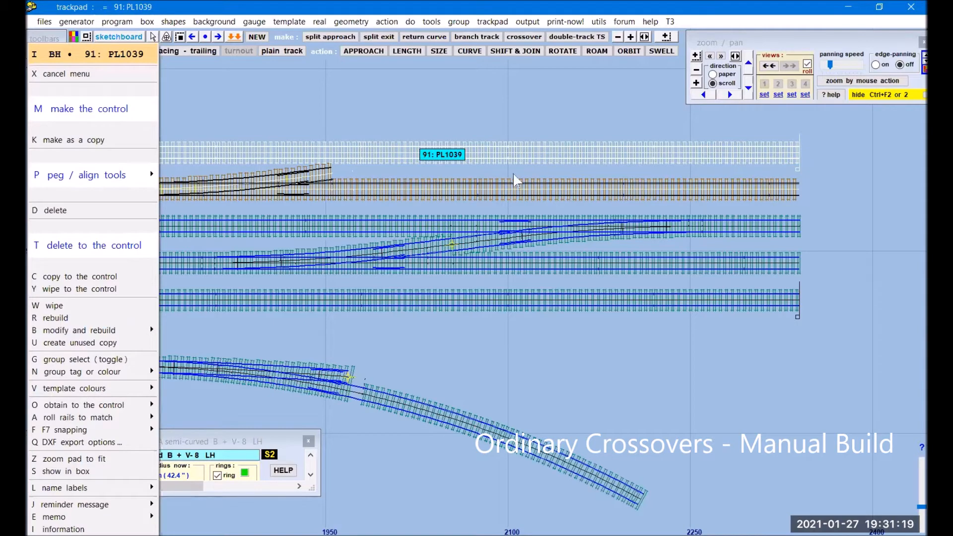
{"action": "left_click", "coordinate": [128, 256]}
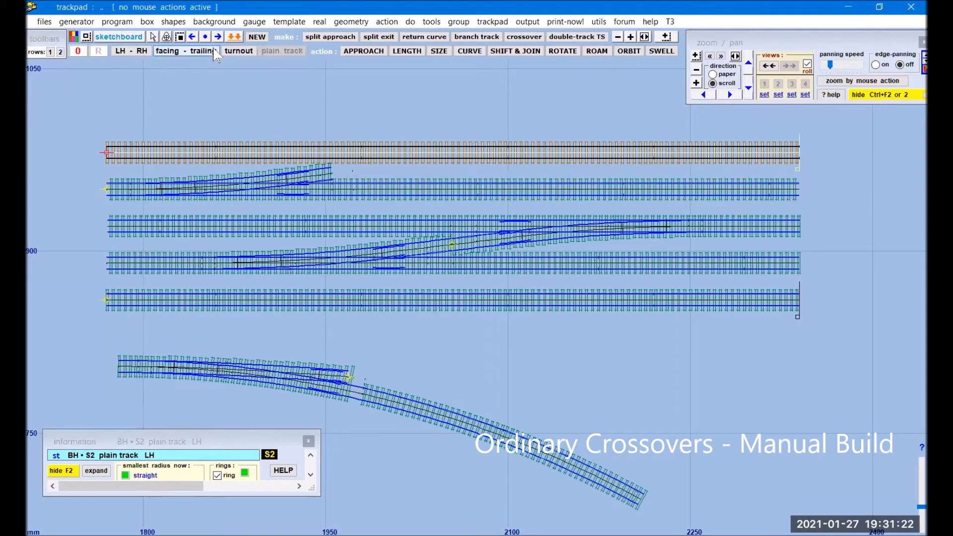
{"action": "left_click", "coordinate": [239, 50]}
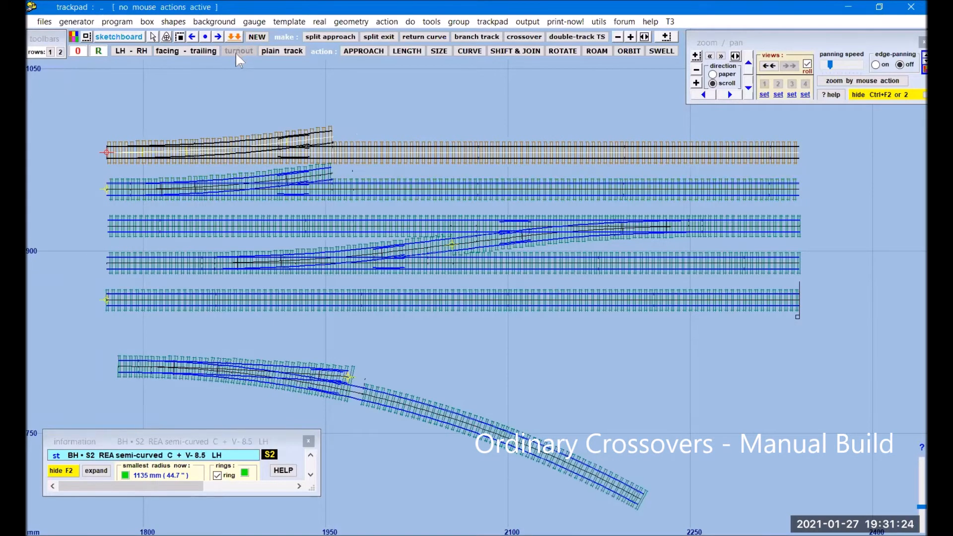
{"action": "left_click", "coordinate": [126, 53]}
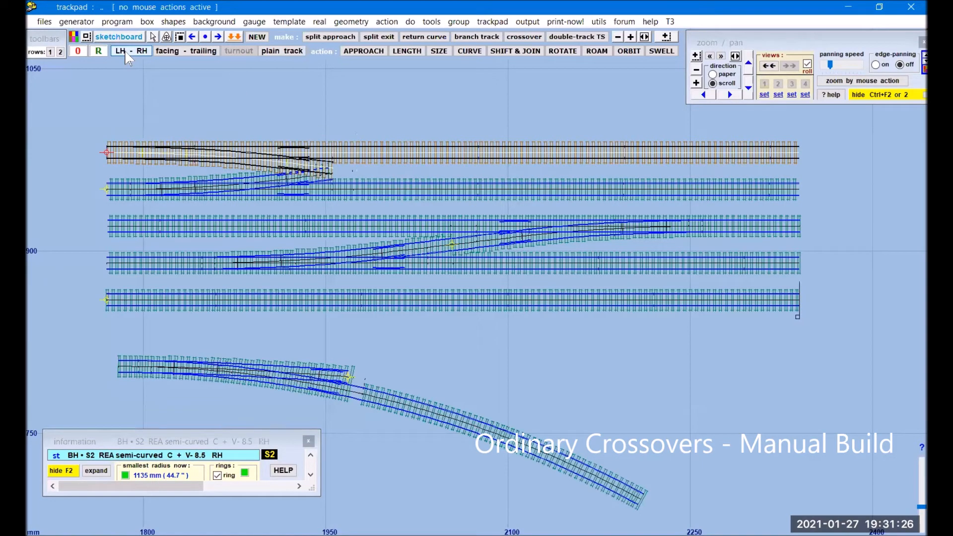
{"action": "left_click", "coordinate": [167, 53]}
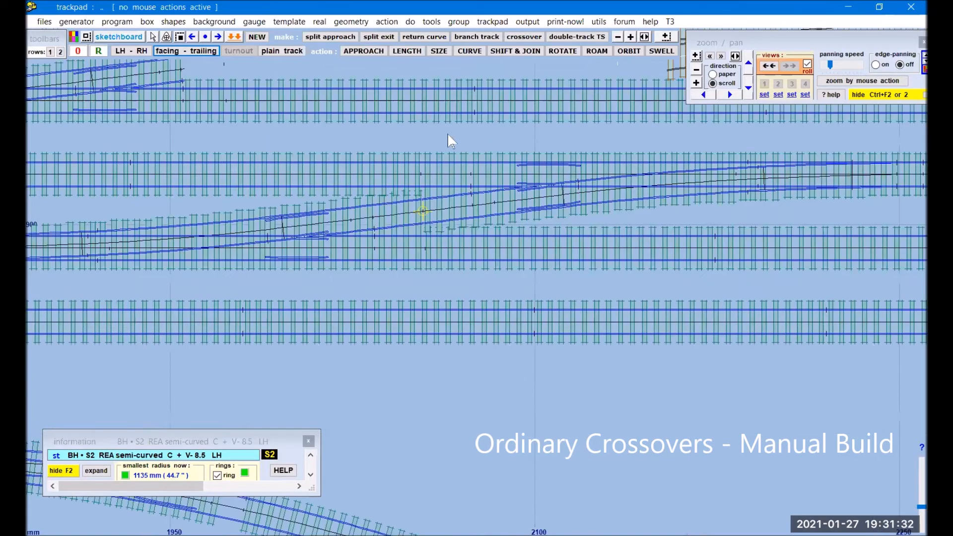
- Roam the uppermost track's turnout along its length towards the turnout below, to an approach length of about 157.76 mm
{"action": "mouse_move", "coordinate": [325, 138]}
{"action": "left_mouse_down"}
{"action": "mouse_move", "coordinate": [458, 263]}
{"action": "mouse_move", "coordinate": [592, 357]}
{"action": "left_mouse_up"}
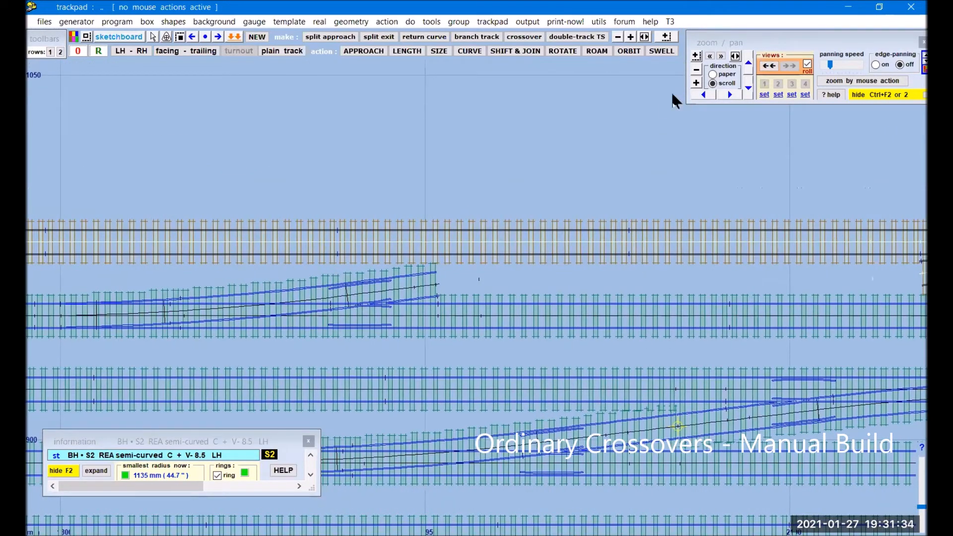
{"action": "left_click", "coordinate": [697, 82]}
{"action": "mouse_move", "coordinate": [136, 132]}
{"action": "left_mouse_down"}
{"action": "mouse_move", "coordinate": [308, 145]}
{"action": "mouse_move", "coordinate": [32, 163]}
{"action": "left_mouse_up"}
{"action": "mouse_move", "coordinate": [544, 144]}
{"action": "left_mouse_down"}
{"action": "mouse_move", "coordinate": [385, 136]}
{"action": "mouse_move", "coordinate": [287, 115]}
{"action": "mouse_move", "coordinate": [106, 119]}
{"action": "mouse_move", "coordinate": [117, 133]}
{"action": "left_mouse_up"}
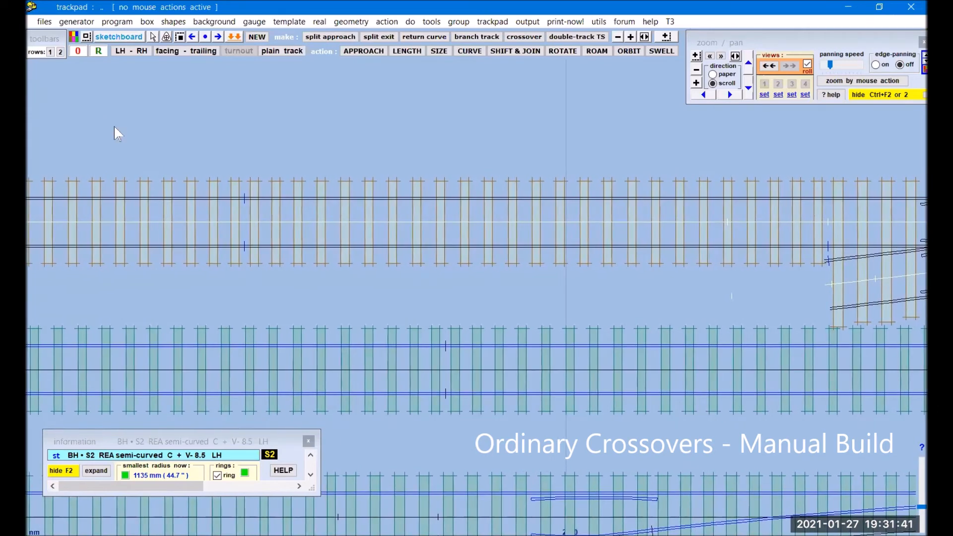
{"action": "left_click", "coordinate": [596, 51]}
{"action": "left_click_drag", "start_coordinate": [877, 154], "coordinate": [152, 152]}
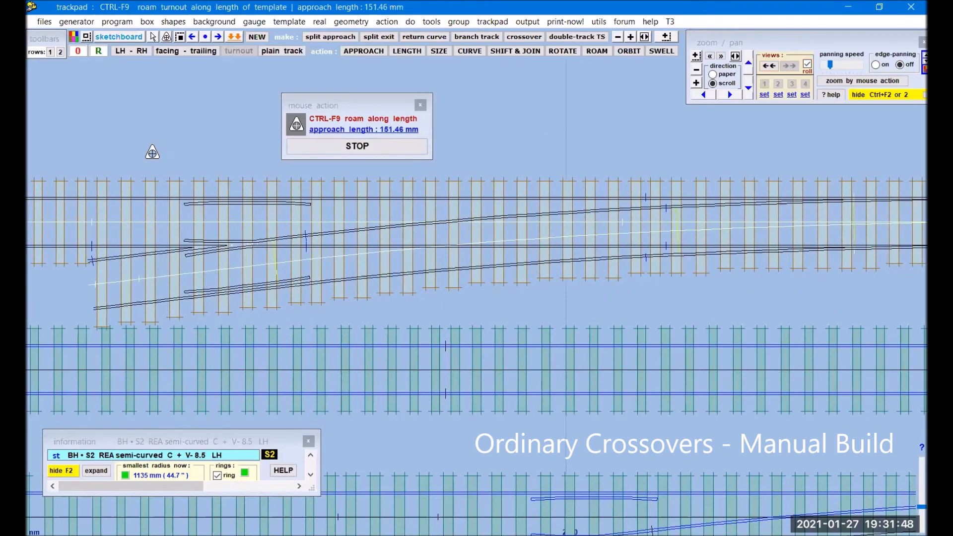
{"action": "left_click", "coordinate": [704, 94]}
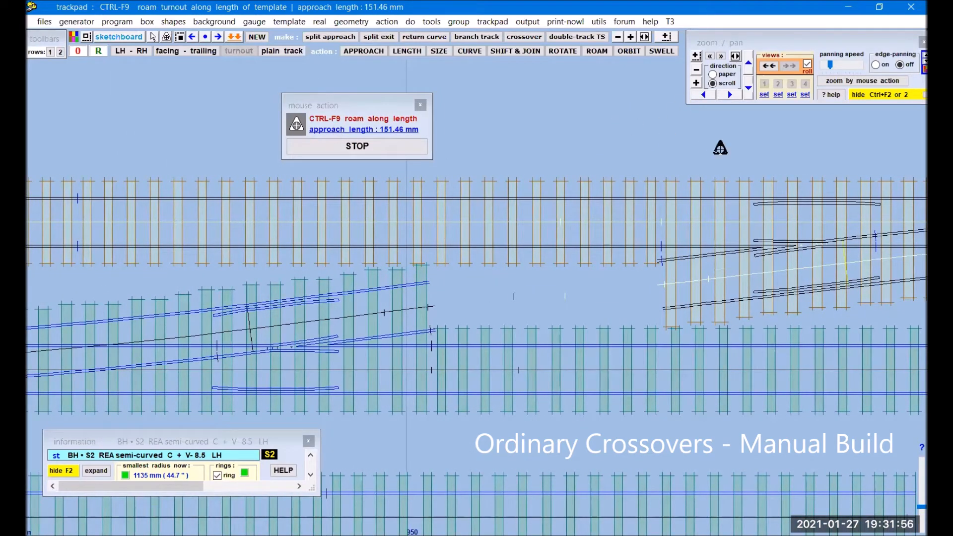
{"action": "left_click", "coordinate": [720, 148]}
{"action": "left_click_drag", "start_coordinate": [649, 180], "coordinate": [698, 234]}
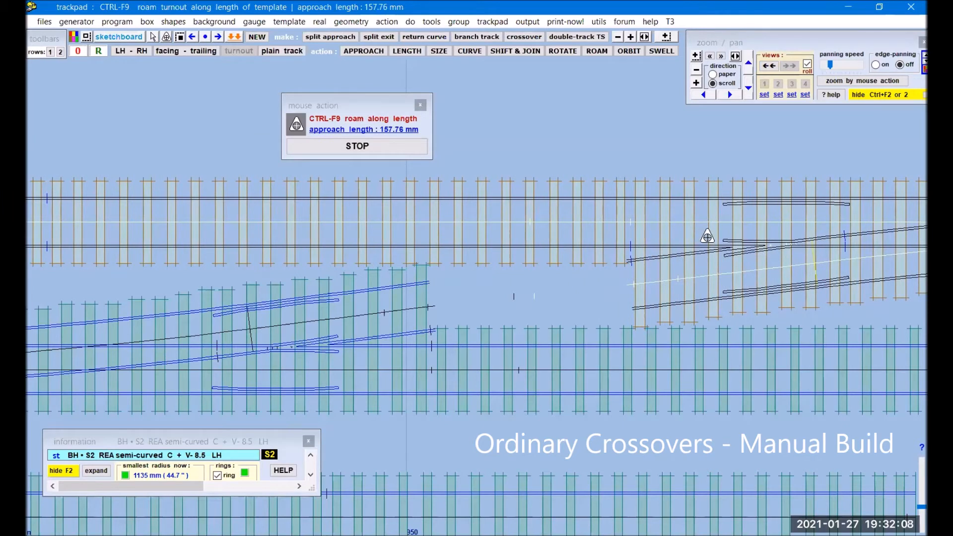
{"action": "left_click", "coordinate": [392, 149]}
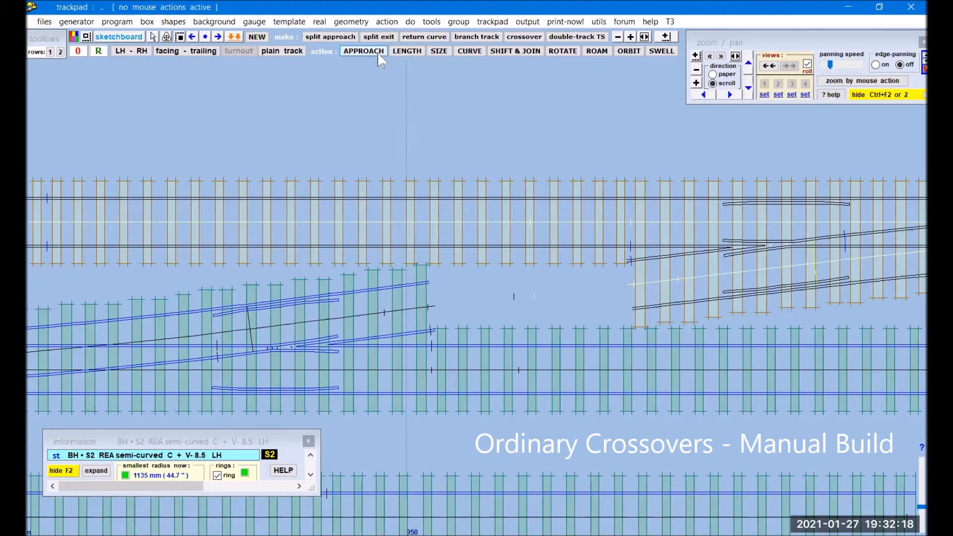
- Extend the upper turnout's turnout-road exit to about 489.49 mm so its rails overlap the lower turnout's diverging road
{"action": "left_click", "coordinate": [386, 22]}
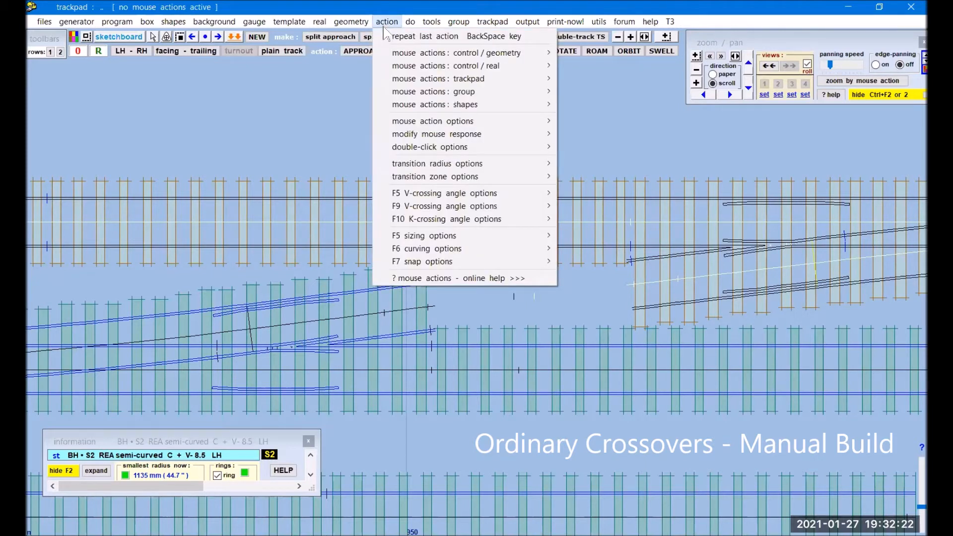
{"action": "mouse_move", "coordinate": [395, 54]}
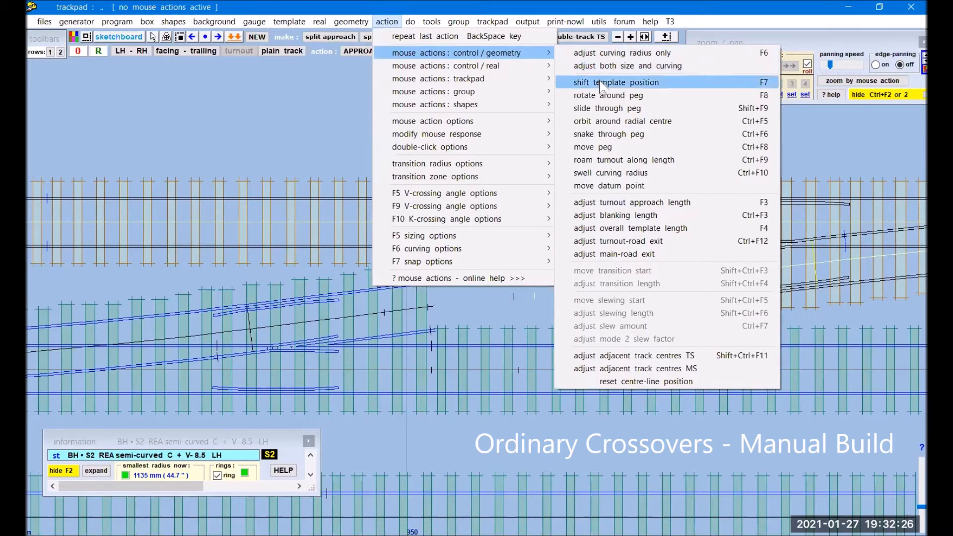
{"action": "left_click", "coordinate": [625, 242]}
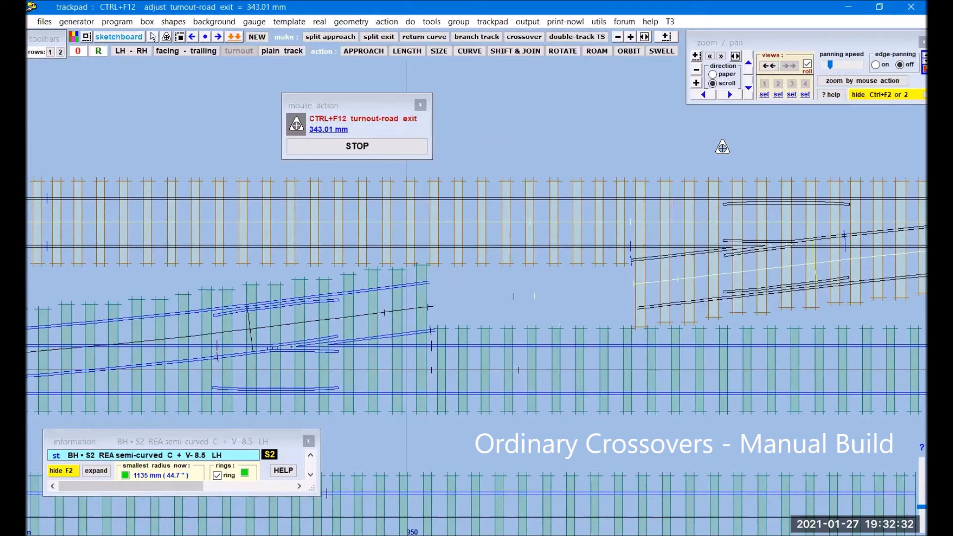
{"action": "mouse_move", "coordinate": [722, 147]}
{"action": "left_mouse_down"}
{"action": "mouse_move", "coordinate": [632, 162]}
{"action": "mouse_move", "coordinate": [519, 203]}
{"action": "mouse_move", "coordinate": [157, 243]}
{"action": "left_mouse_up"}
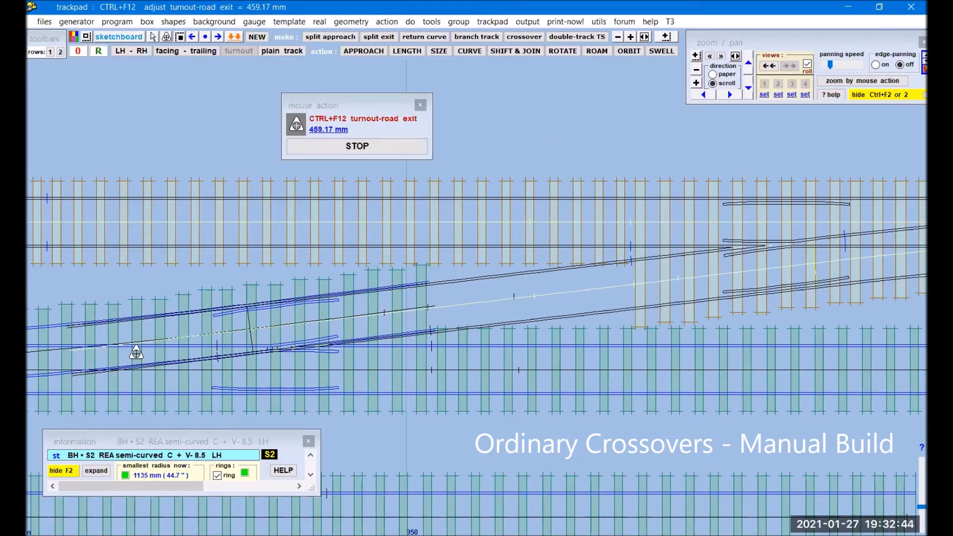
{"action": "mouse_move", "coordinate": [663, 140]}
{"action": "left_mouse_down"}
{"action": "mouse_move", "coordinate": [666, 154]}
{"action": "mouse_move", "coordinate": [504, 140]}
{"action": "mouse_move", "coordinate": [519, 144]}
{"action": "left_mouse_up"}
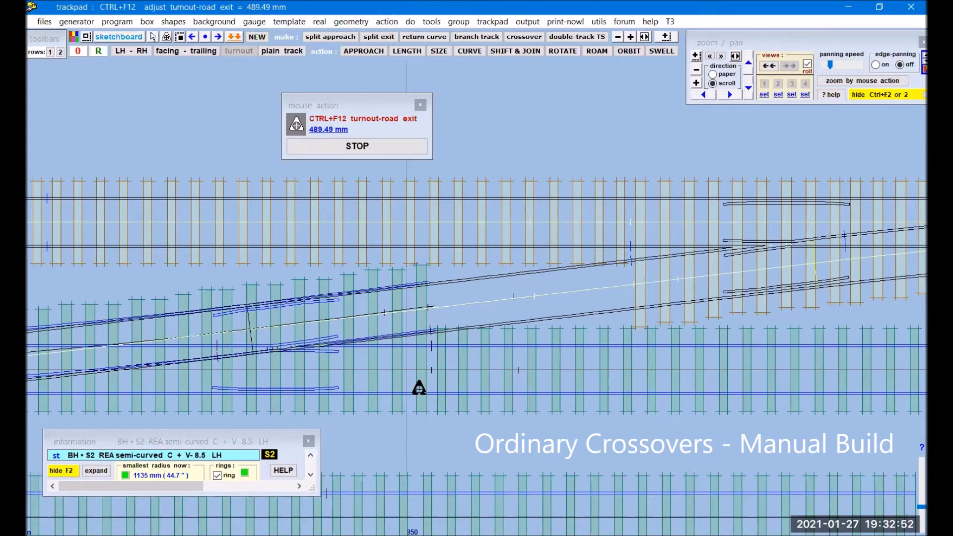
{"action": "left_click", "coordinate": [390, 149]}
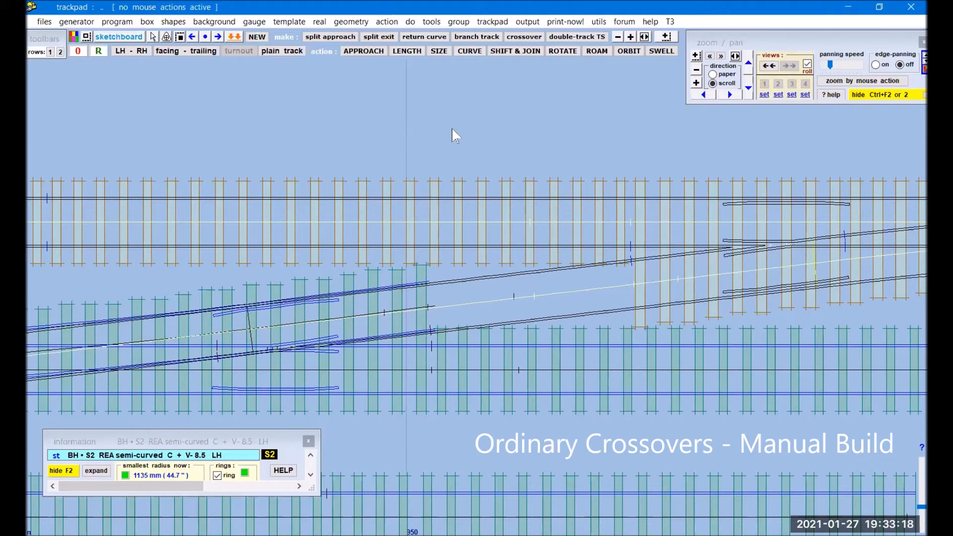
{"action": "left_click", "coordinate": [319, 21]}
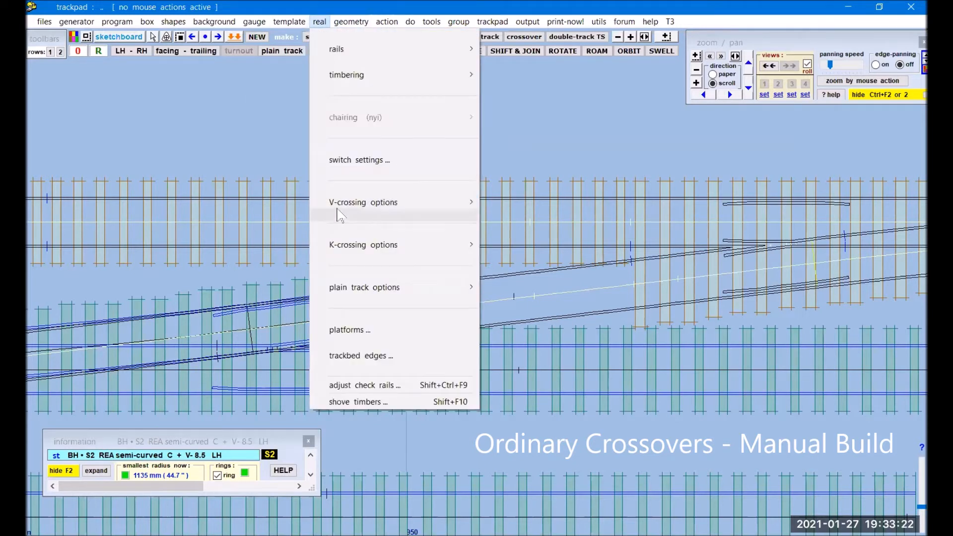
{"action": "mouse_move", "coordinate": [353, 209]}
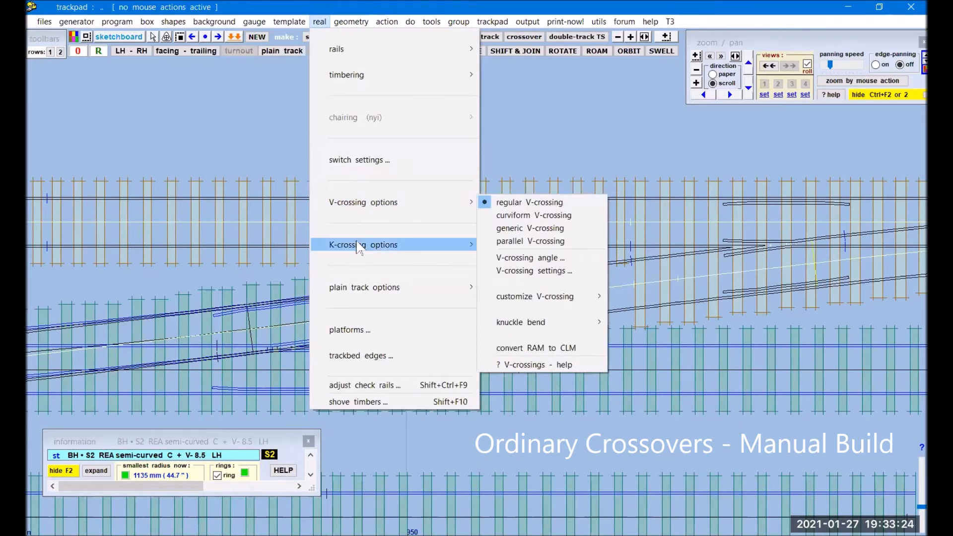
{"action": "mouse_move", "coordinate": [359, 248]}
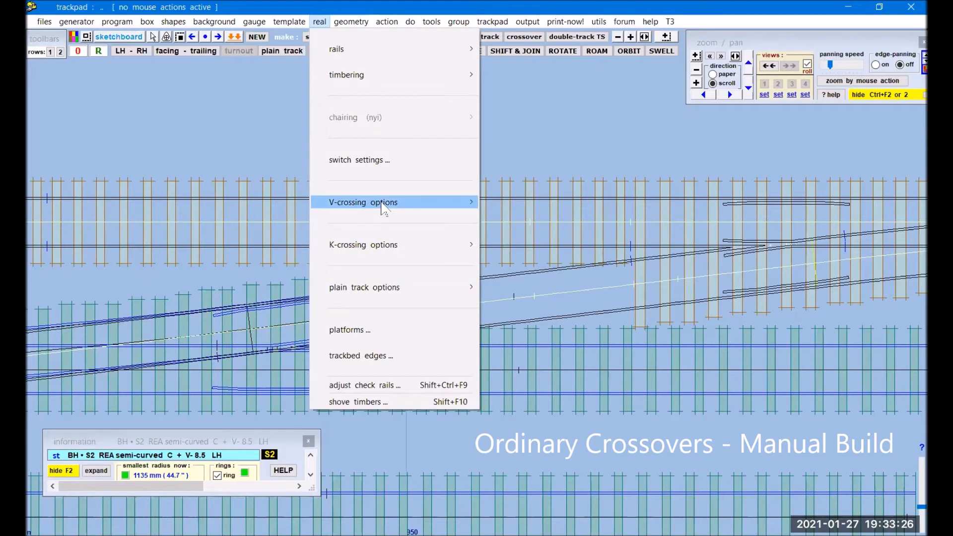
{"action": "mouse_move", "coordinate": [384, 209]}
{"action": "left_click", "coordinate": [236, 148]}
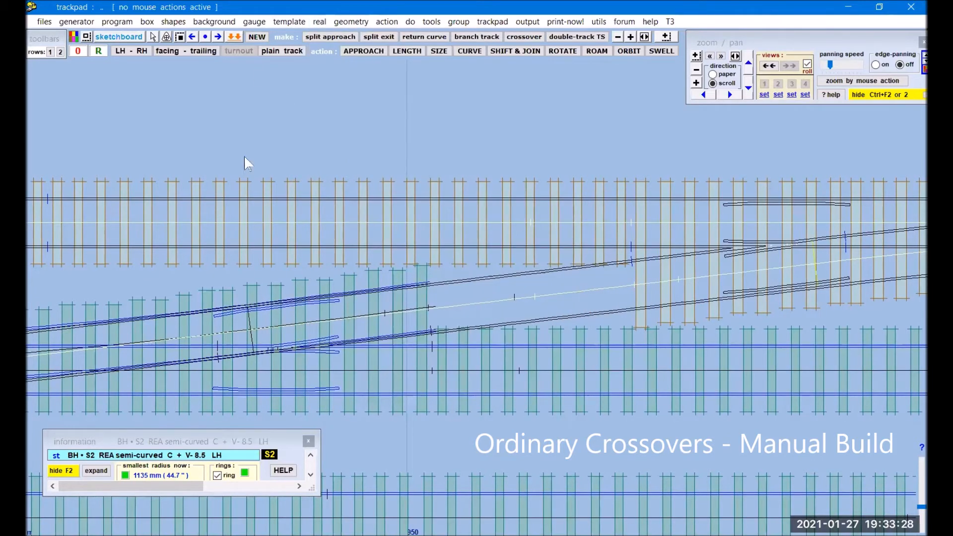
- Set the upper turnout's V-crossing angle to 1:8 to match the lower turnout
{"action": "left_click", "coordinate": [318, 23]}
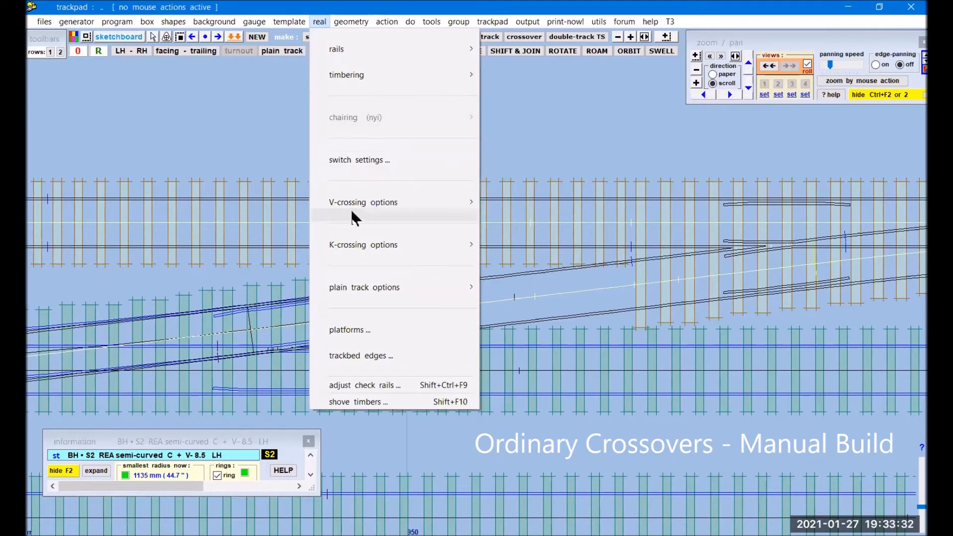
{"action": "mouse_move", "coordinate": [357, 203]}
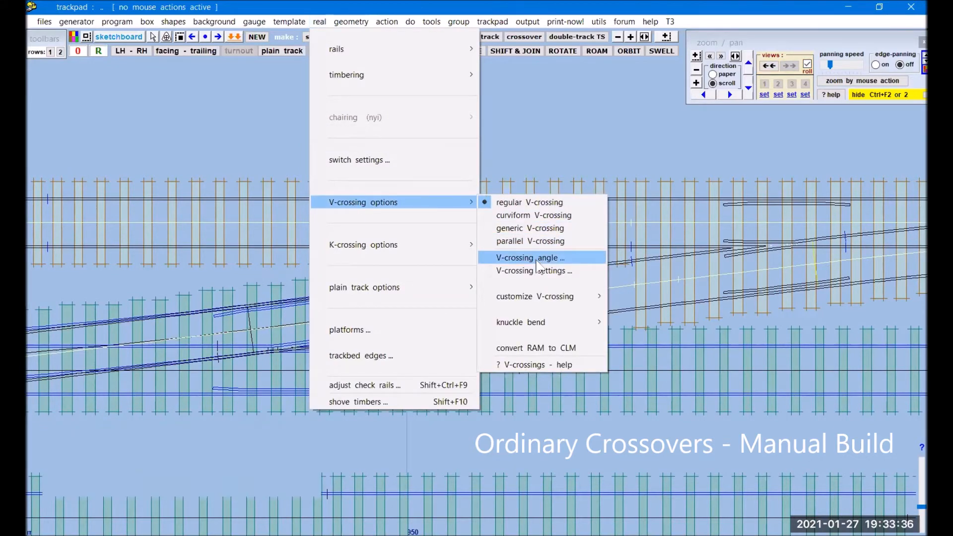
{"action": "left_click", "coordinate": [537, 258]}
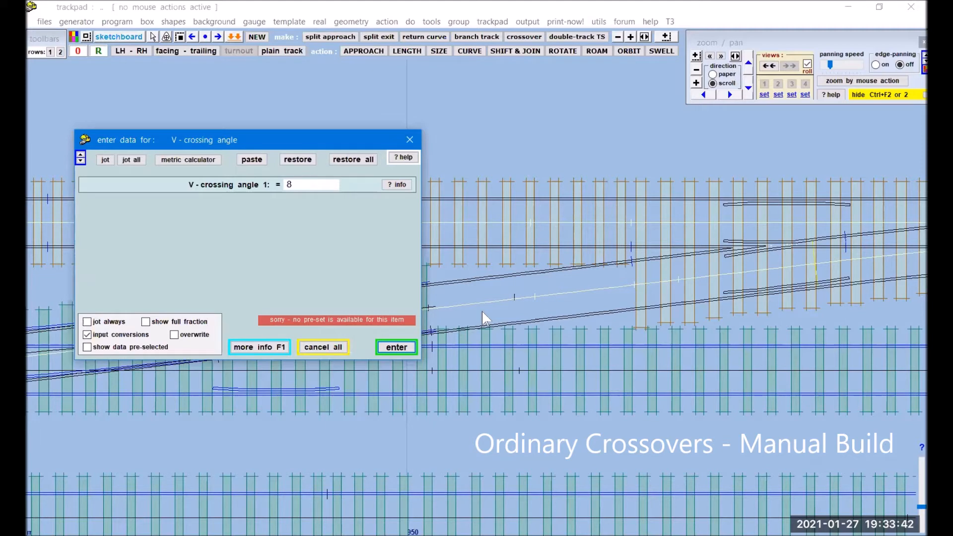
{"action": "left_click", "coordinate": [399, 347]}
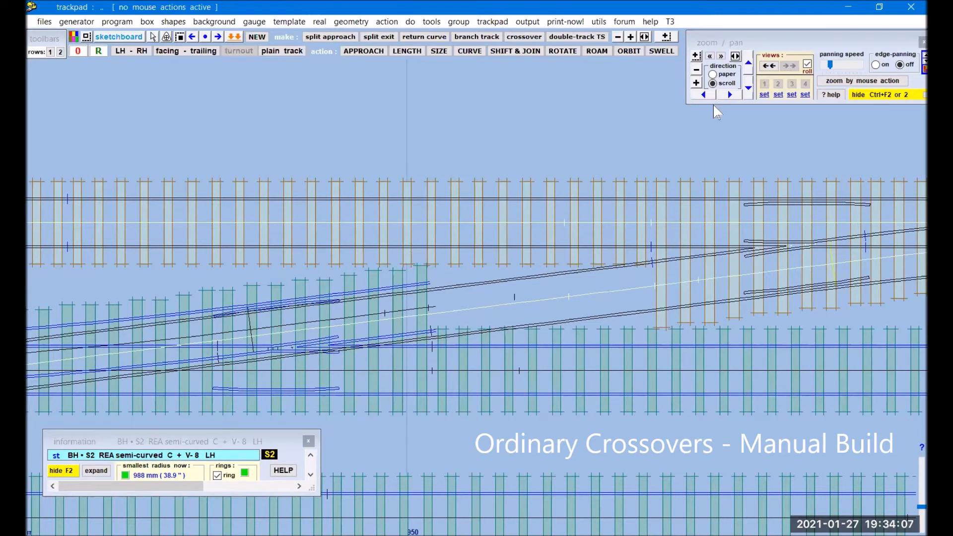
- Roam the upper turnout to an approach length of about 168.94 mm, aligning its extended exit centre-line with the lower turnout's diverging centre-line
{"action": "left_click", "coordinate": [596, 51]}
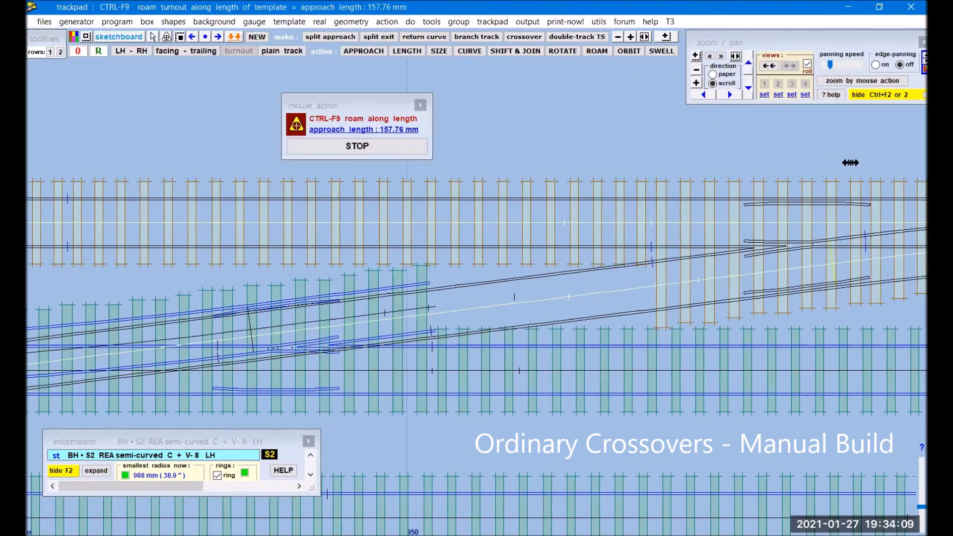
{"action": "left_click_drag", "start_coordinate": [852, 160], "coordinate": [796, 174]}
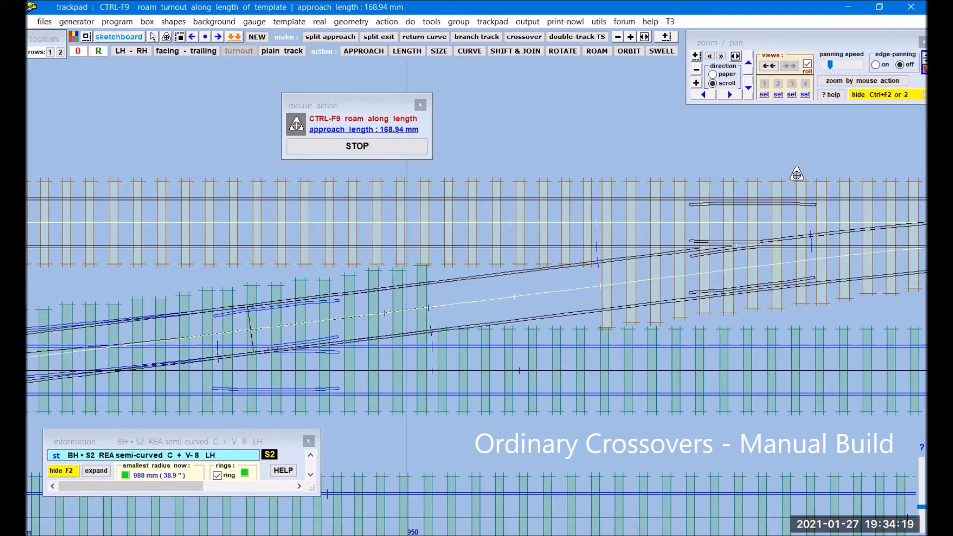
{"action": "left_click", "coordinate": [696, 83]}
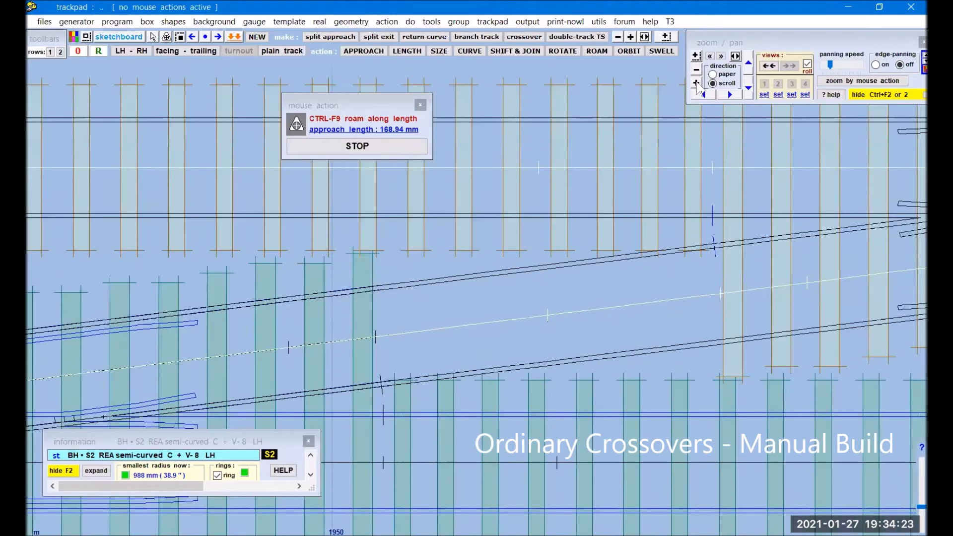
{"action": "left_click", "coordinate": [697, 83]}
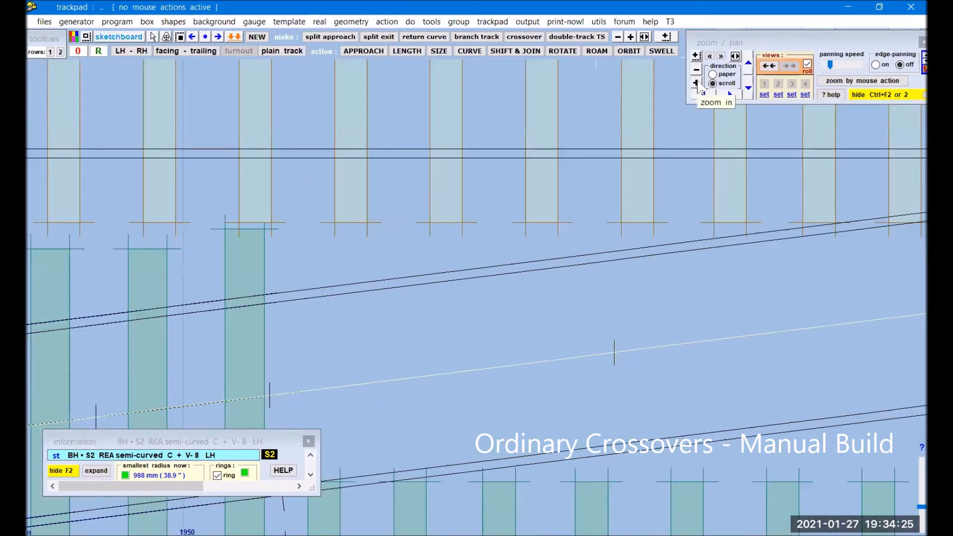
{"action": "left_click", "coordinate": [375, 341]}
{"action": "mouse_move", "coordinate": [376, 340]}
{"action": "left_mouse_down"}
{"action": "mouse_move", "coordinate": [730, 126]}
{"action": "mouse_move", "coordinate": [810, 161]}
{"action": "mouse_move", "coordinate": [628, 270]}
{"action": "mouse_move", "coordinate": [425, 276]}
{"action": "mouse_move", "coordinate": [475, 279]}
{"action": "mouse_move", "coordinate": [601, 253]}
{"action": "mouse_move", "coordinate": [611, 233]}
{"action": "left_mouse_up"}
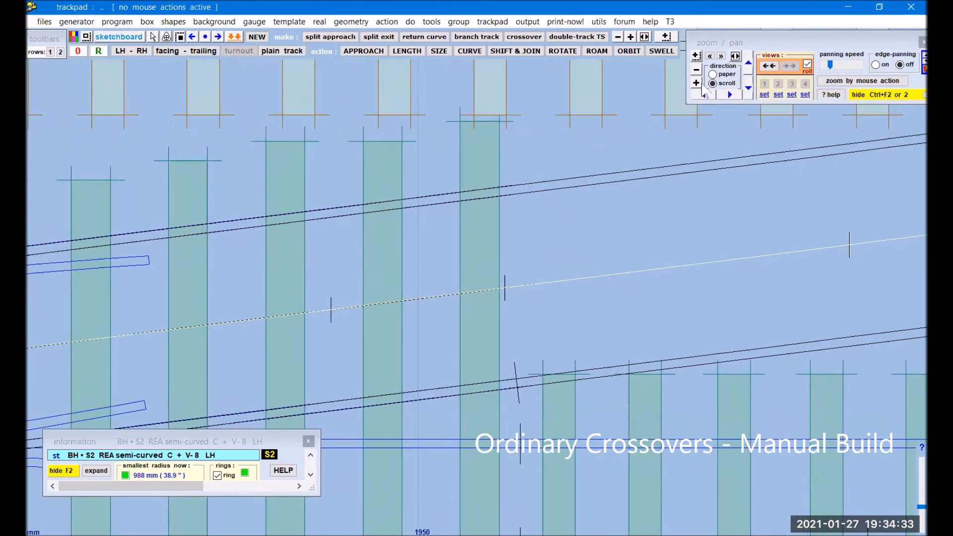
{"action": "left_click", "coordinate": [696, 83]}
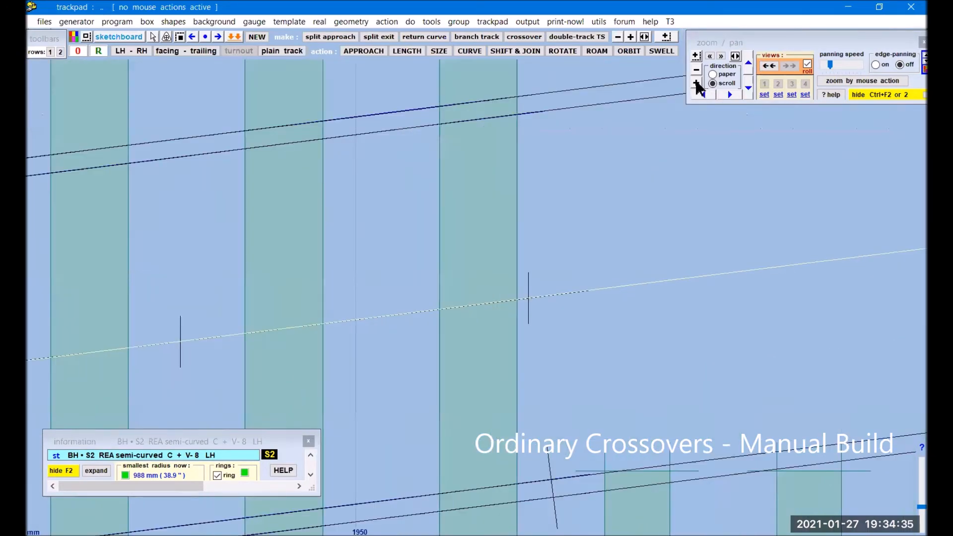
- Roam the upper turnout along its length to an approach length of about 168.97 mm, making the two diverging centre-lines coincide
{"action": "left_click", "coordinate": [716, 168]}
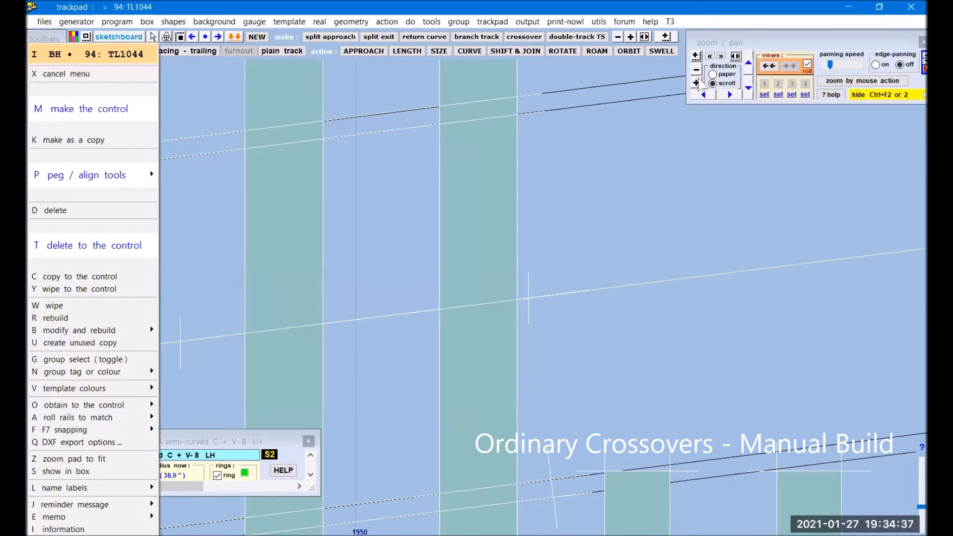
{"action": "left_click", "coordinate": [696, 82]}
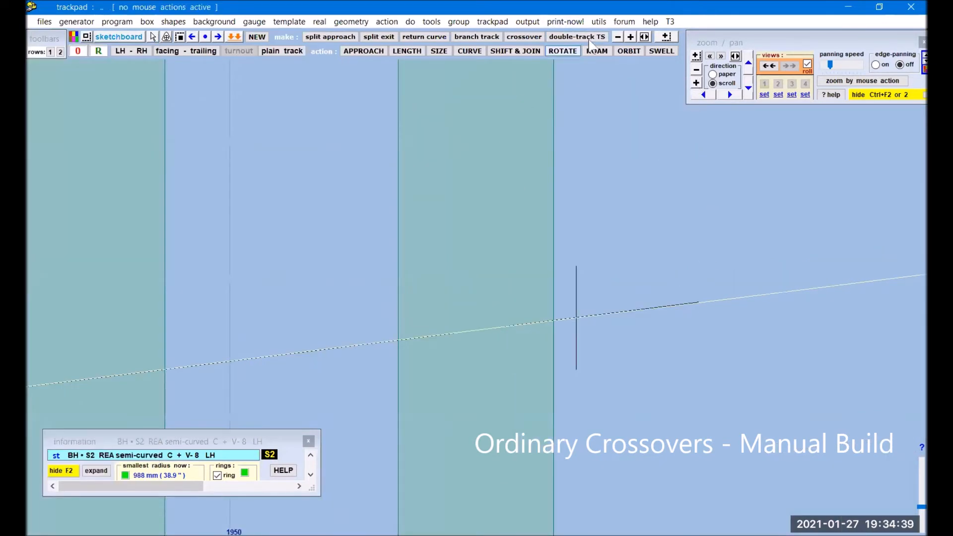
{"action": "left_click", "coordinate": [598, 52]}
{"action": "mouse_move", "coordinate": [814, 170]}
{"action": "left_mouse_down"}
{"action": "mouse_move", "coordinate": [789, 168]}
{"action": "mouse_move", "coordinate": [811, 157]}
{"action": "left_mouse_up"}
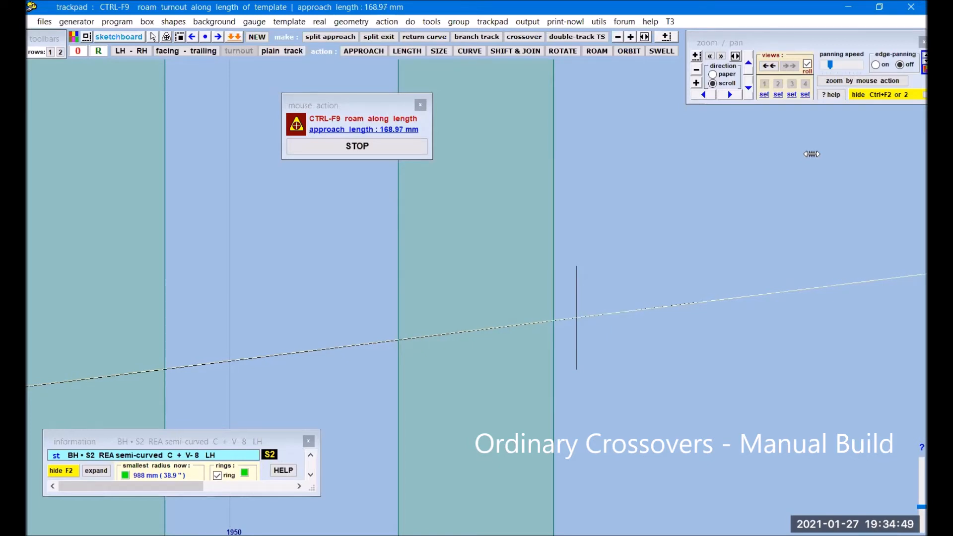
{"action": "left_click", "coordinate": [419, 149]}
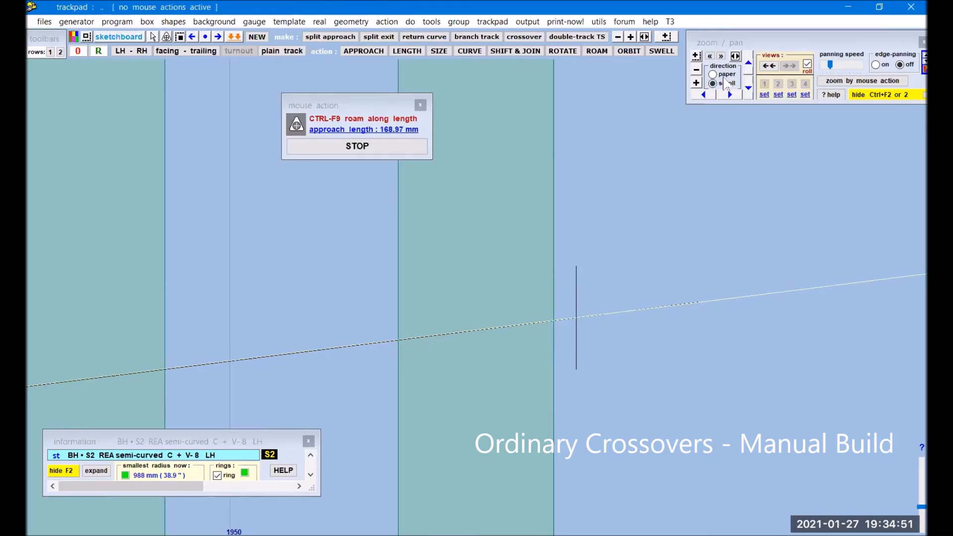
{"action": "left_click", "coordinate": [697, 70]}
{"action": "left_click", "coordinate": [697, 70]}
{"action": "left_click", "coordinate": [697, 70]}
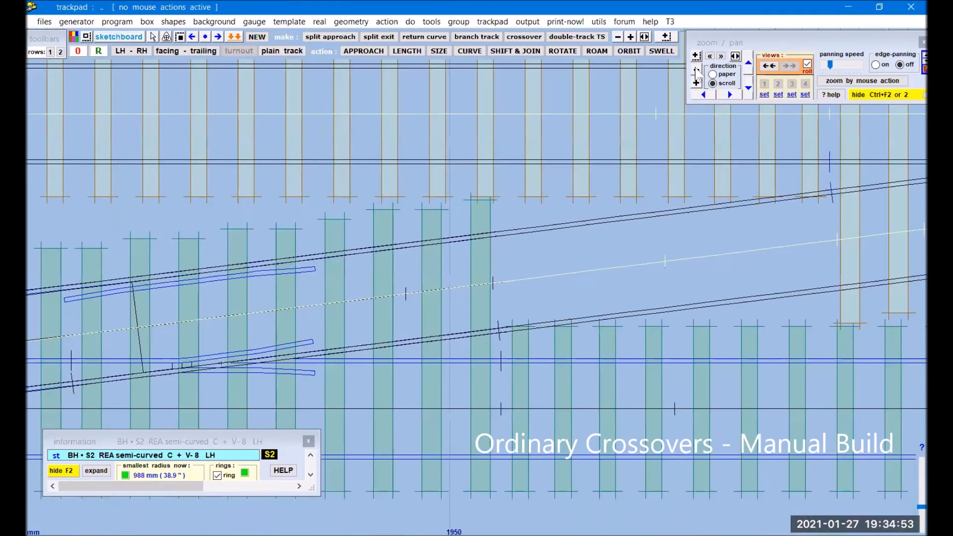
{"action": "left_click", "coordinate": [697, 70]}
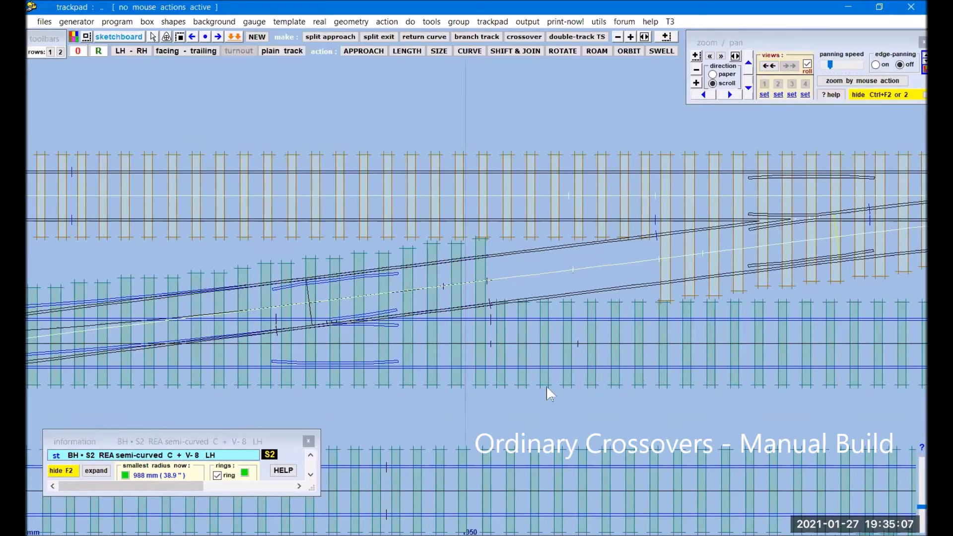
{"action": "right_click", "coordinate": [457, 388]}
{"action": "left_click", "coordinate": [466, 416]}
{"action": "left_click", "coordinate": [408, 52]}
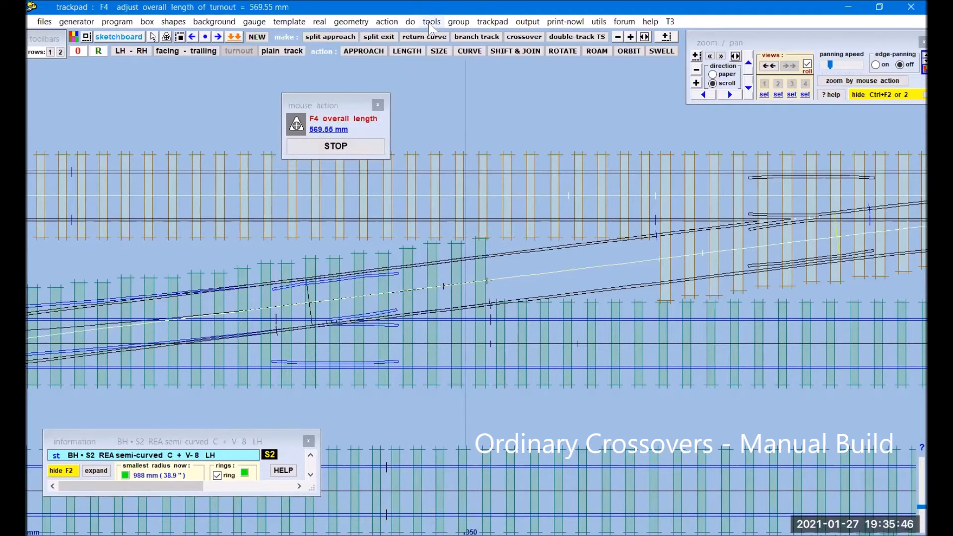
- Shorten the upper turnout's turnout-road exit to about 384.97 mm so it ends where the lower turnout's diverging timbering ends
{"action": "left_click", "coordinate": [386, 22]}
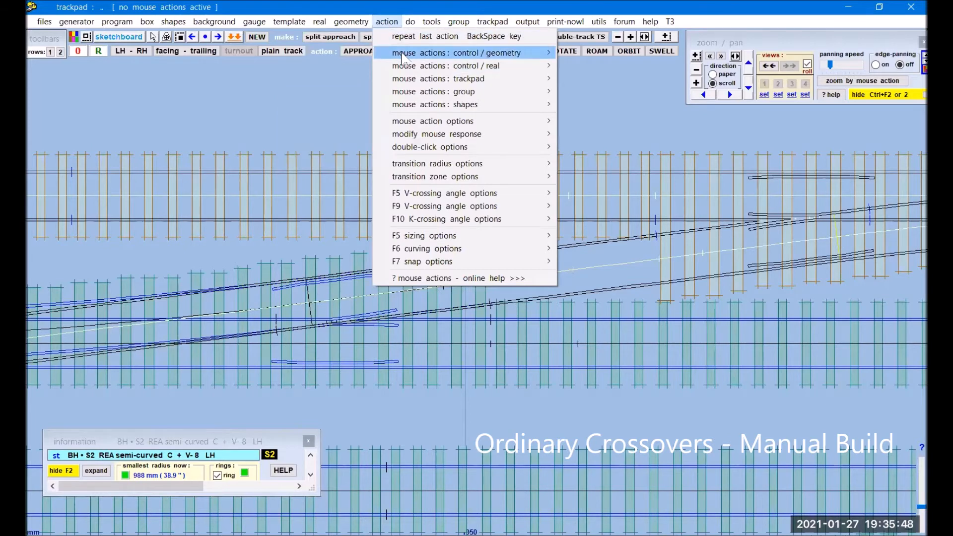
{"action": "mouse_move", "coordinate": [477, 53]}
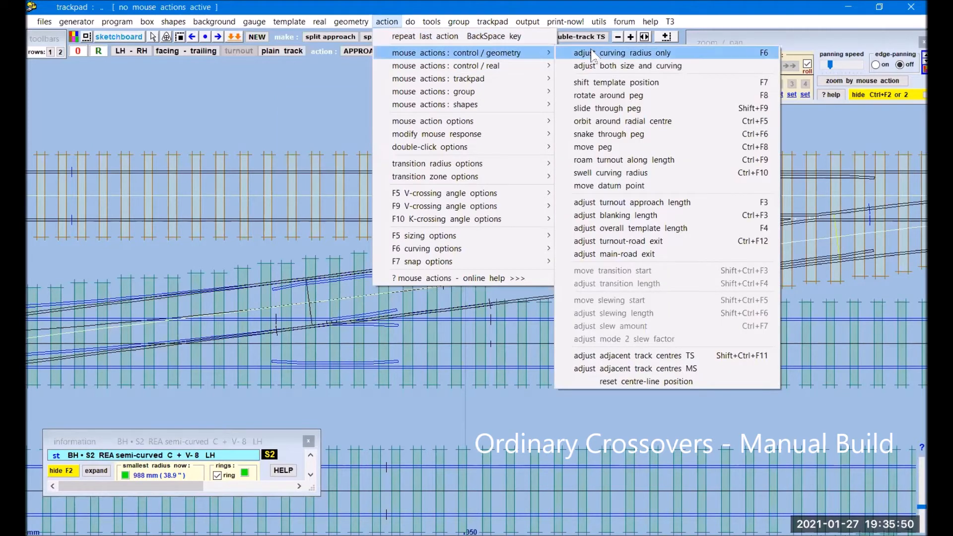
{"action": "left_click", "coordinate": [633, 242]}
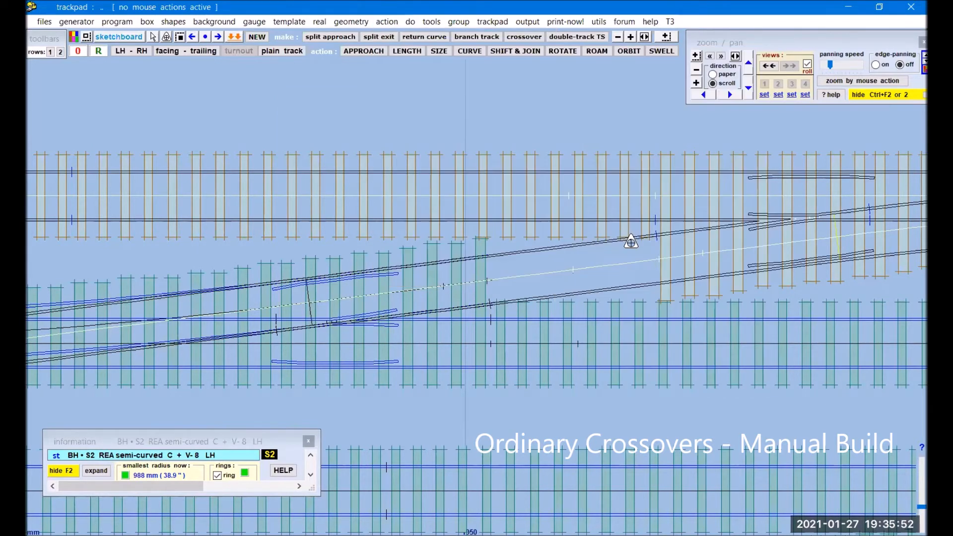
{"action": "left_click_drag", "start_coordinate": [119, 253], "coordinate": [681, 154]}
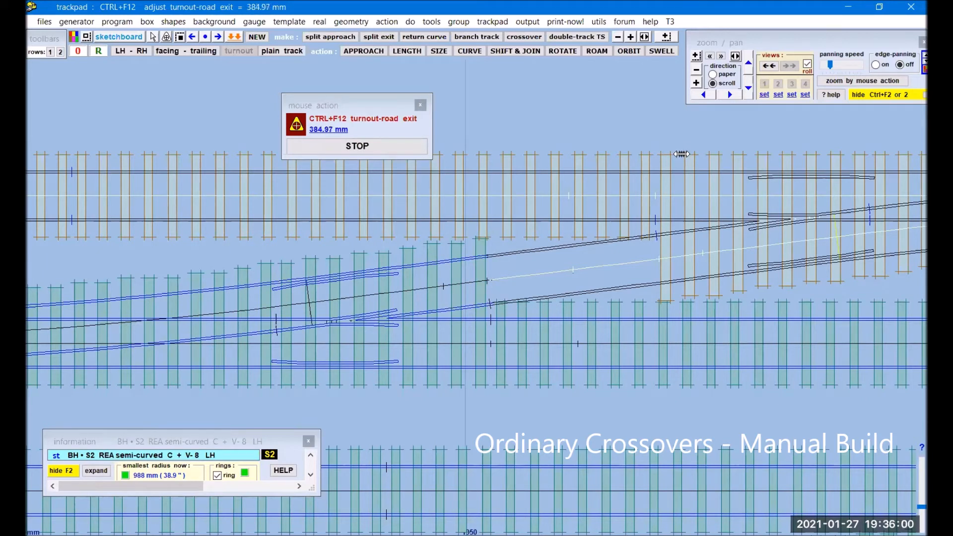
{"action": "left_click", "coordinate": [357, 147]}
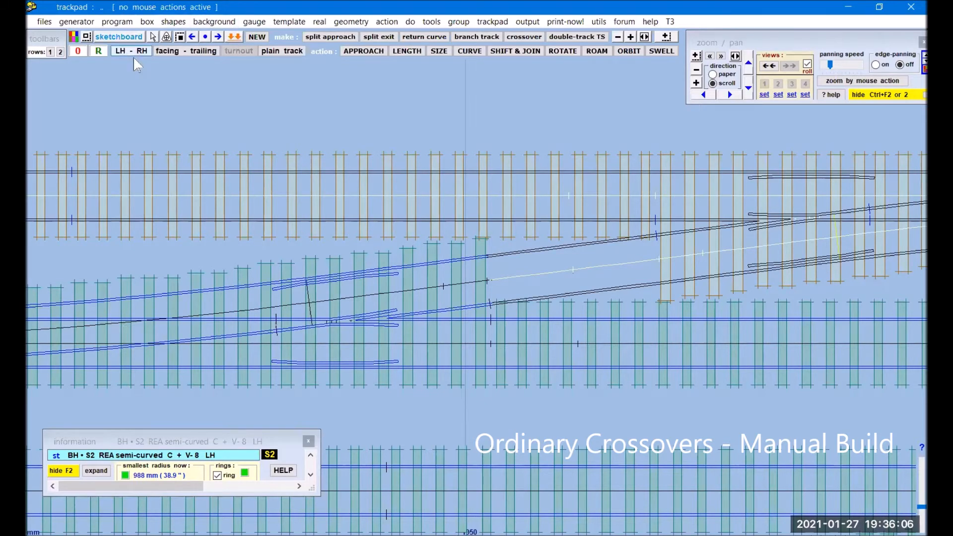
- Return the stored upper turnout to the control template and make a branch track from its diverging road
{"action": "left_click", "coordinate": [812, 181]}
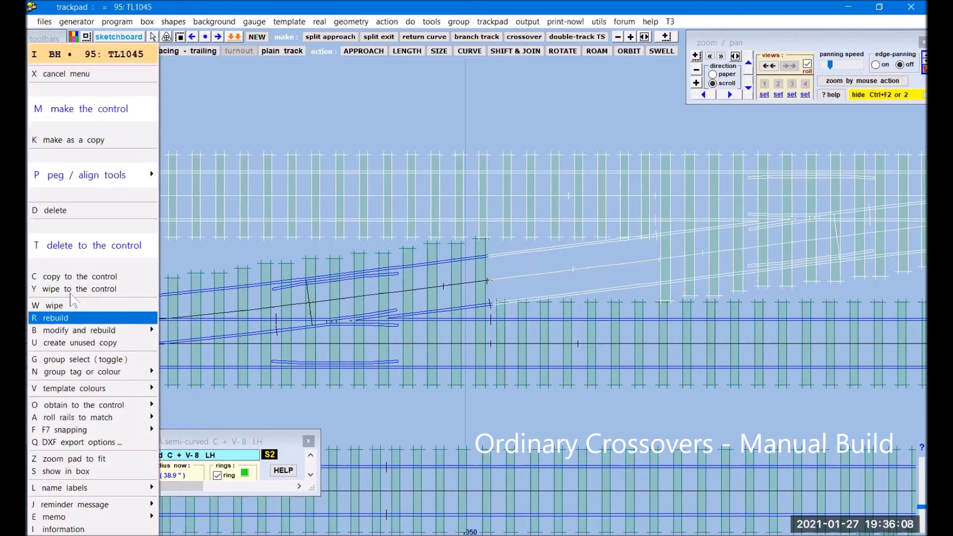
{"action": "left_click", "coordinate": [59, 257]}
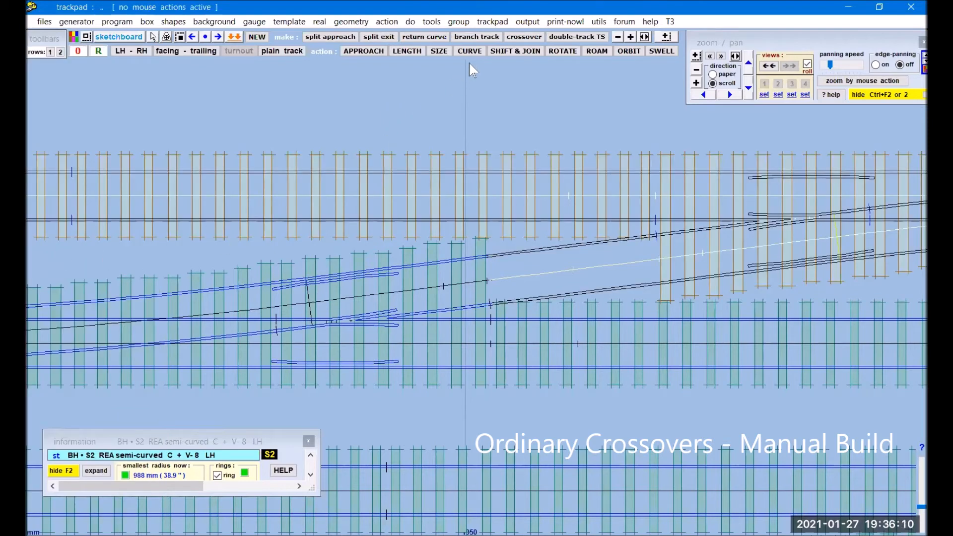
{"action": "left_click", "coordinate": [484, 37]}
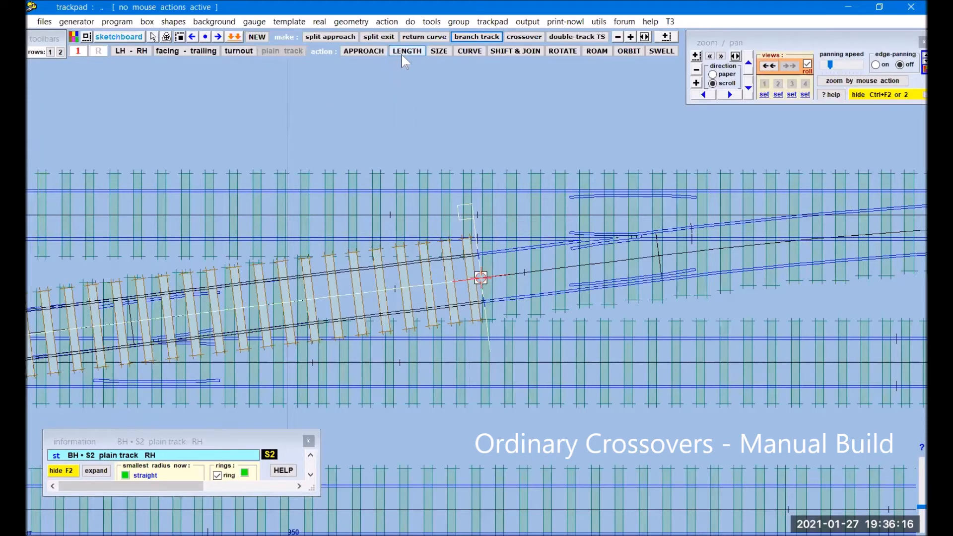
- Shorten the plain branch track to about 34.77 mm so it only bridges the middle of the crossover between the turnouts
{"action": "left_click", "coordinate": [696, 70]}
{"action": "left_click_drag", "start_coordinate": [340, 124], "coordinate": [338, 196]}
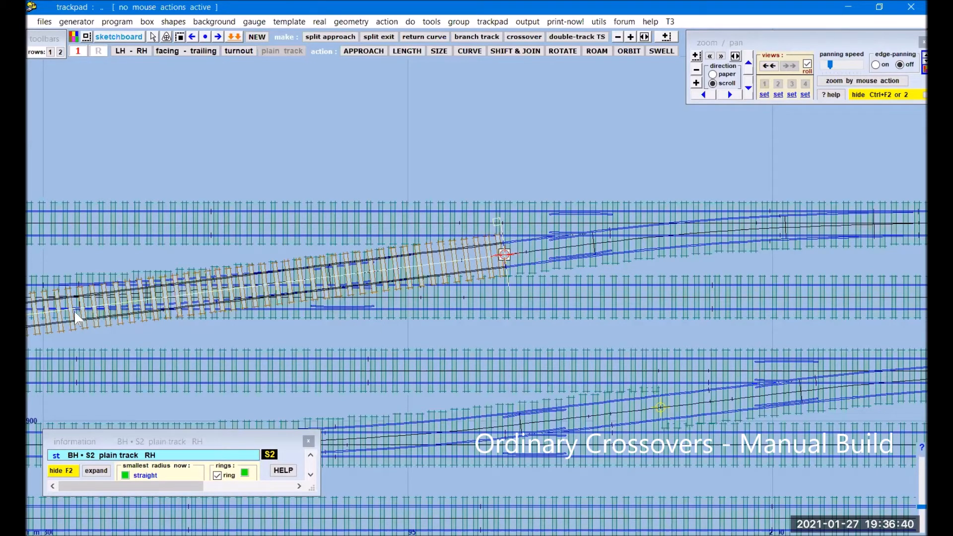
{"action": "left_click", "coordinate": [408, 53]}
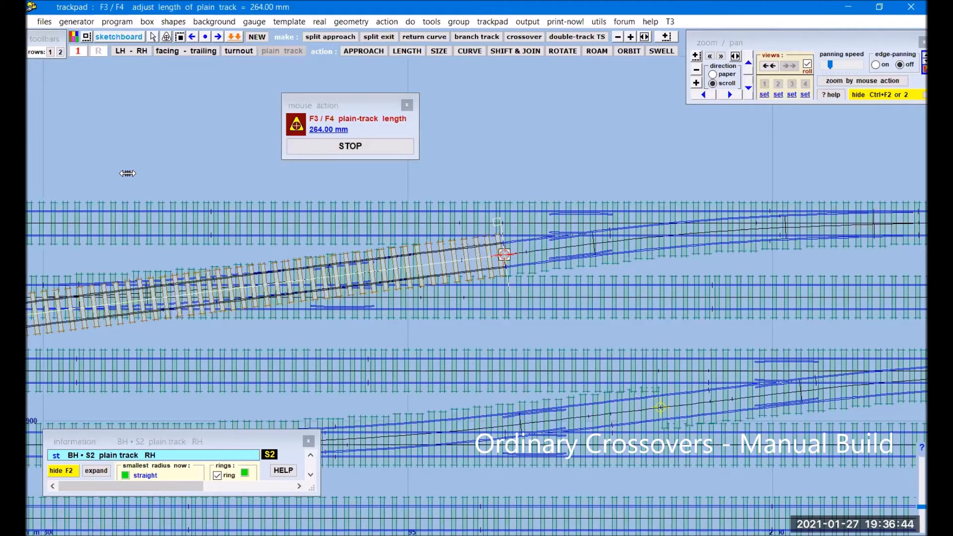
{"action": "left_click_drag", "start_coordinate": [127, 173], "coordinate": [667, 158]}
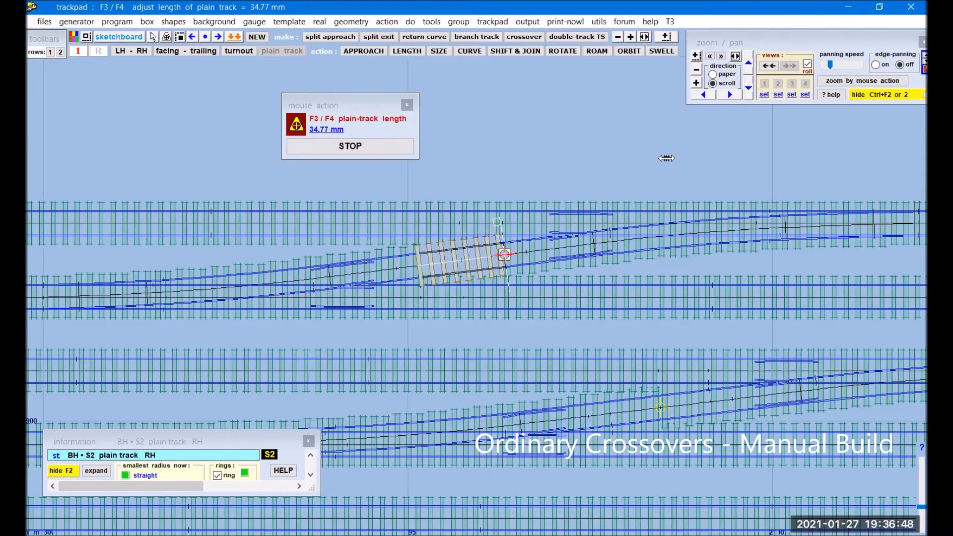
{"action": "left_click", "coordinate": [360, 147]}
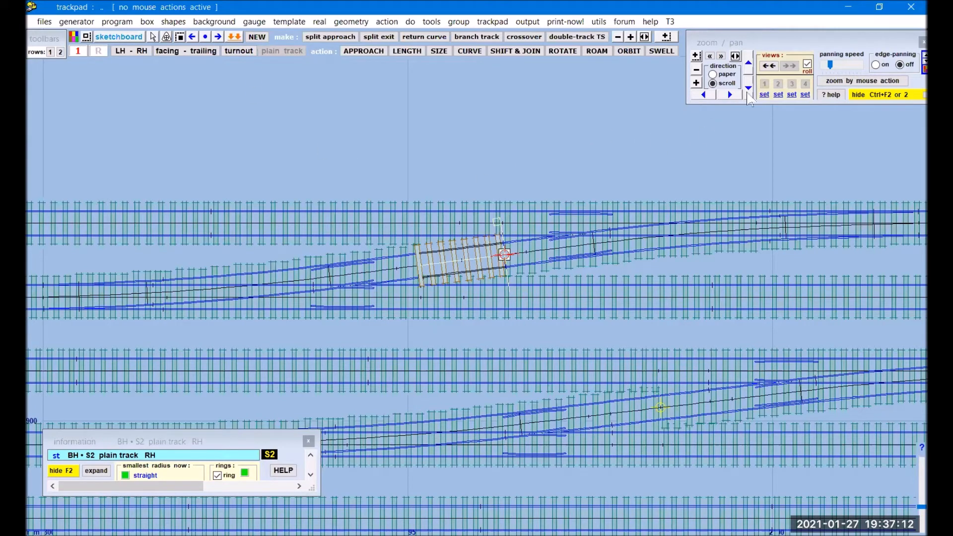
- Create a new straight left-hand plain-track control template in an empty area of the trackpad below the existing tracks
{"action": "left_click", "coordinate": [696, 70]}
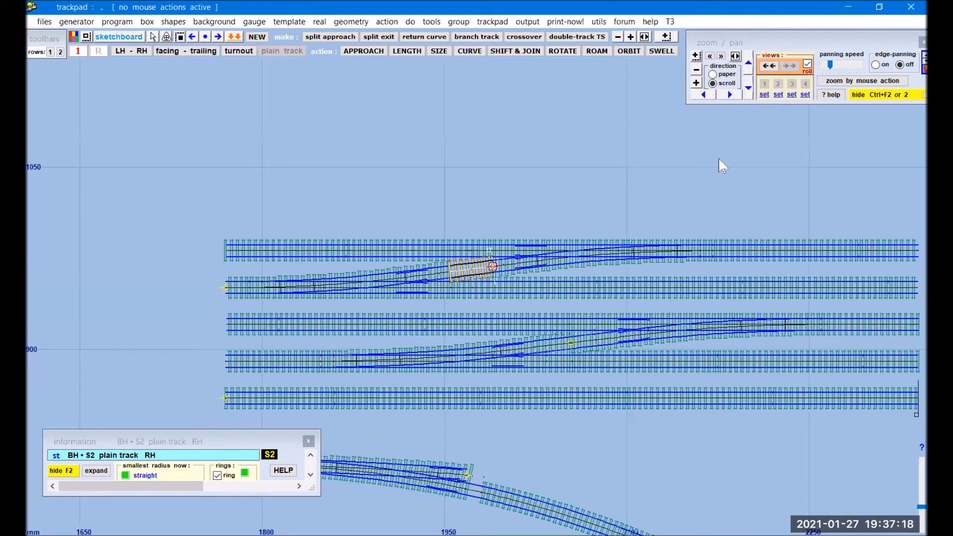
{"action": "left_click_drag", "start_coordinate": [820, 195], "coordinate": [734, 229]}
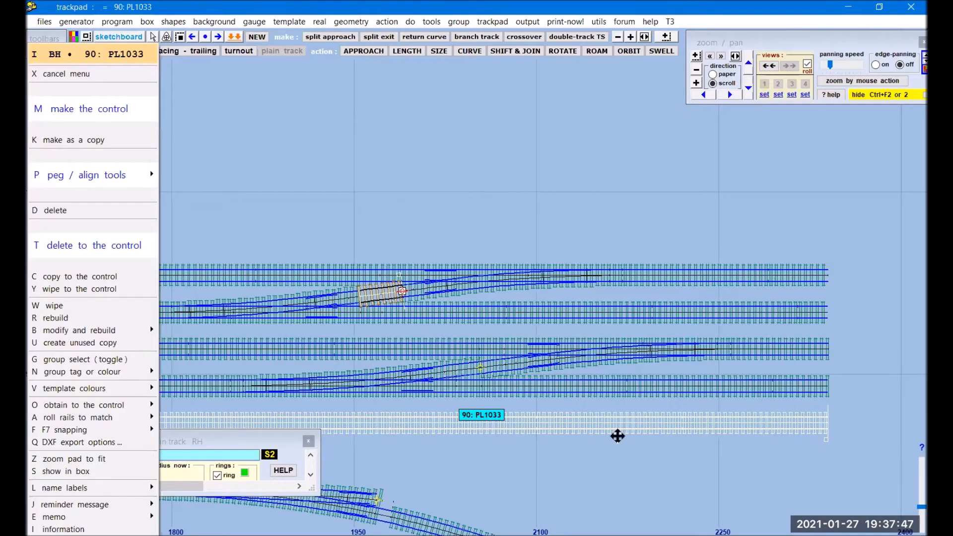
{"action": "left_click", "coordinate": [617, 435]}
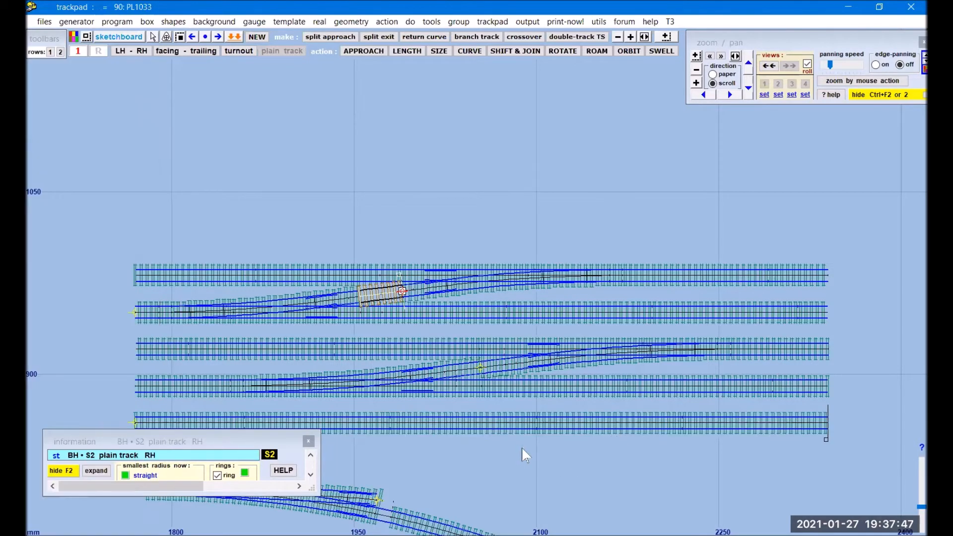
{"action": "mouse_move", "coordinate": [861, 389]}
{"action": "left_mouse_down"}
{"action": "mouse_move", "coordinate": [847, 317]}
{"action": "mouse_move", "coordinate": [793, 213]}
{"action": "mouse_move", "coordinate": [778, 159]}
{"action": "left_mouse_up"}
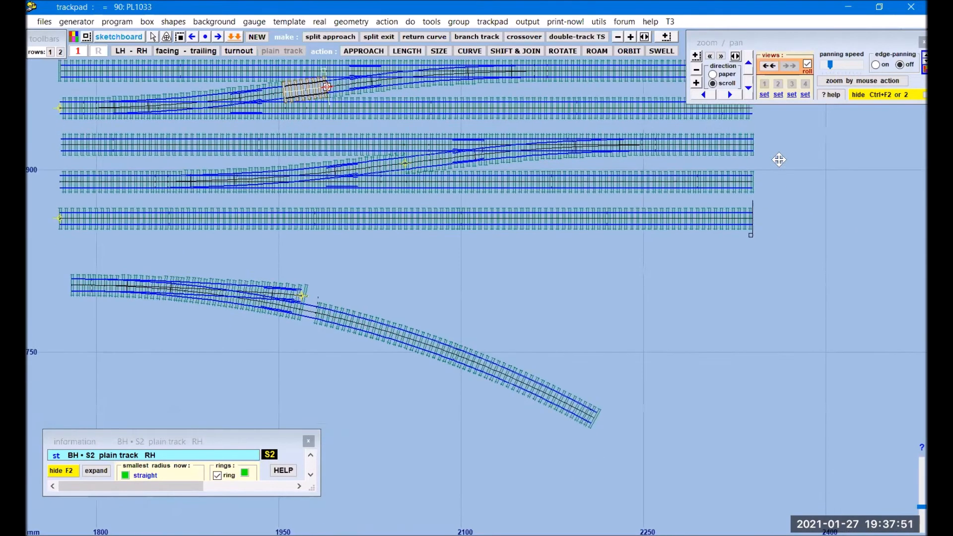
{"action": "left_click_drag", "start_coordinate": [762, 353], "coordinate": [756, 143]}
{"action": "mouse_move", "coordinate": [696, 405]}
{"action": "left_mouse_down"}
{"action": "mouse_move", "coordinate": [843, 283]}
{"action": "mouse_move", "coordinate": [832, 189]}
{"action": "left_mouse_up"}
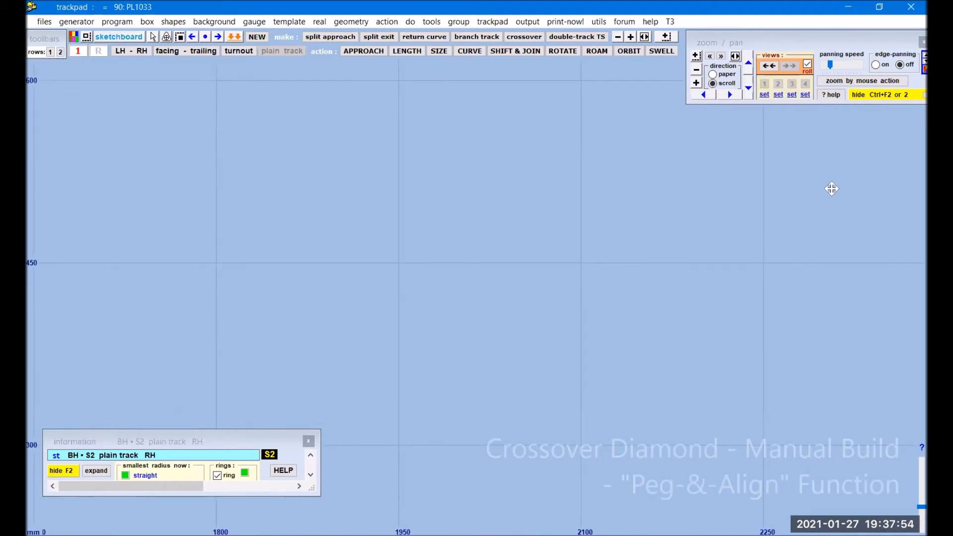
{"action": "left_click", "coordinate": [252, 39]}
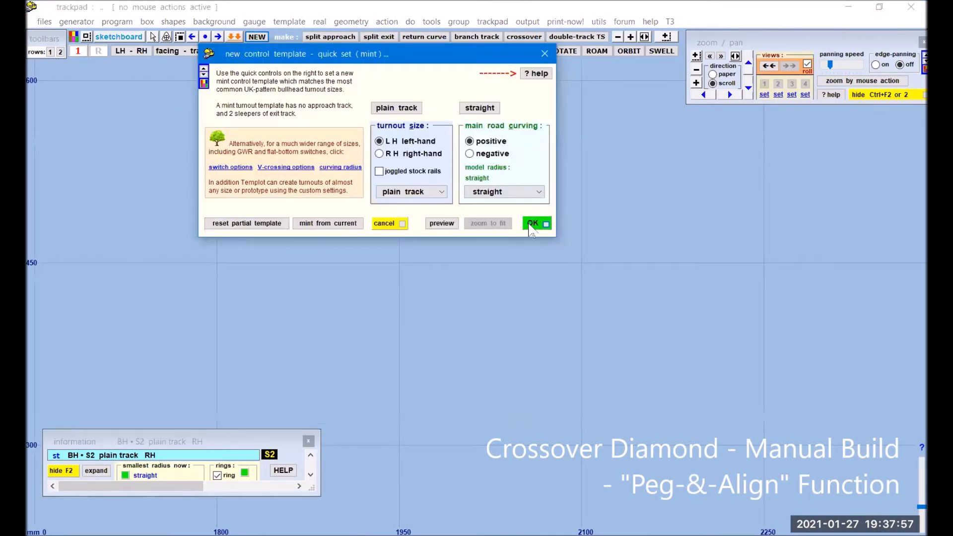
{"action": "left_click", "coordinate": [530, 224]}
- Extend the new straight plain track to a length of about 681.96 mm
{"action": "middle_click_drag", "start_coordinate": [626, 163], "coordinate": [371, 190]}
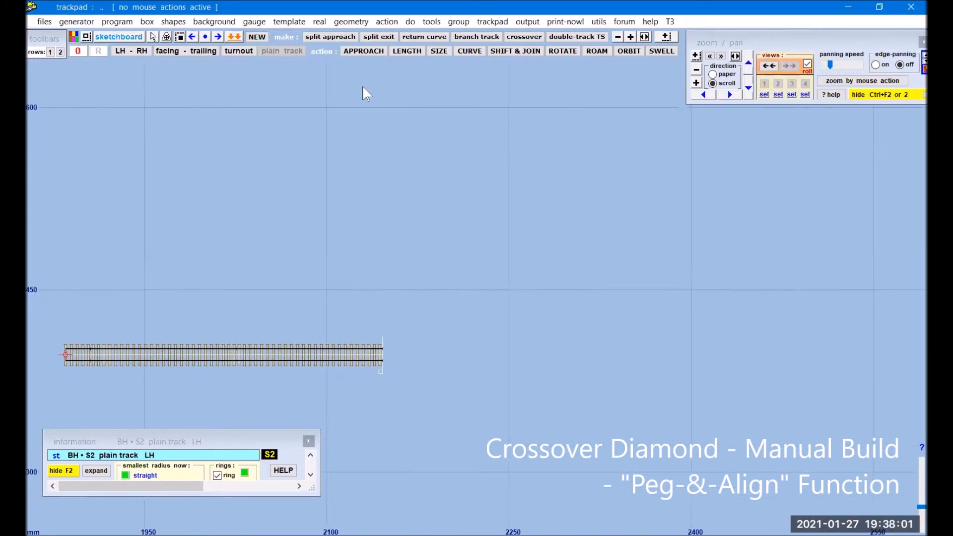
{"action": "left_click", "coordinate": [421, 54]}
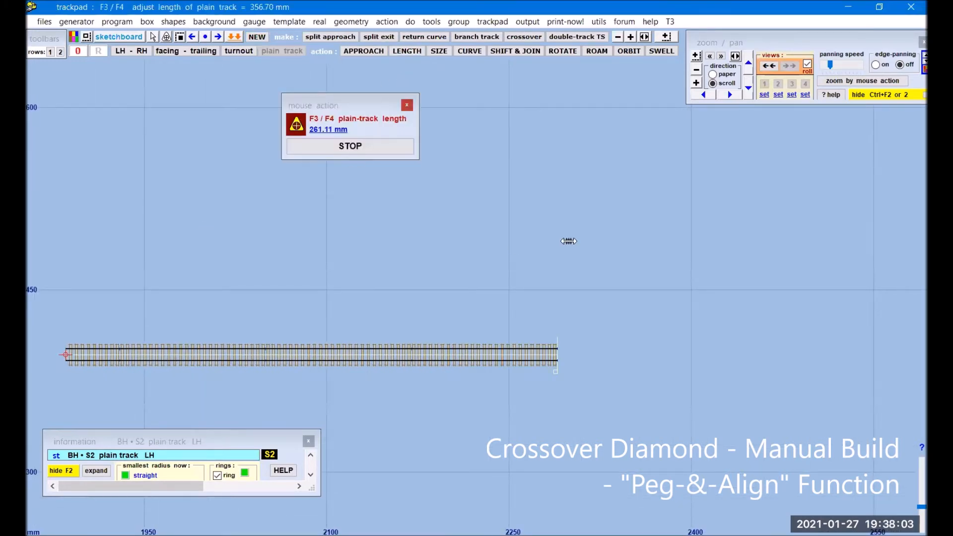
{"action": "left_click", "coordinate": [715, 234]}
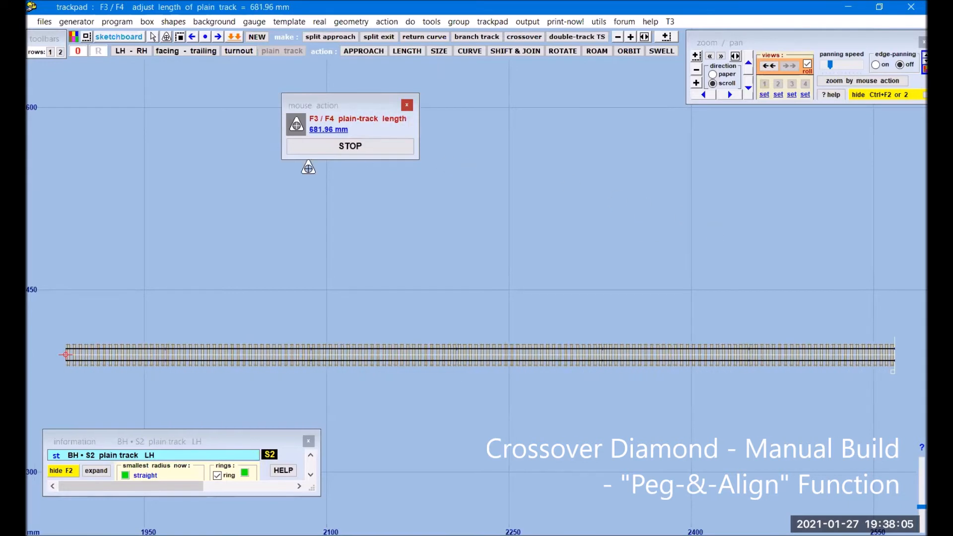
{"action": "left_click", "coordinate": [352, 146]}
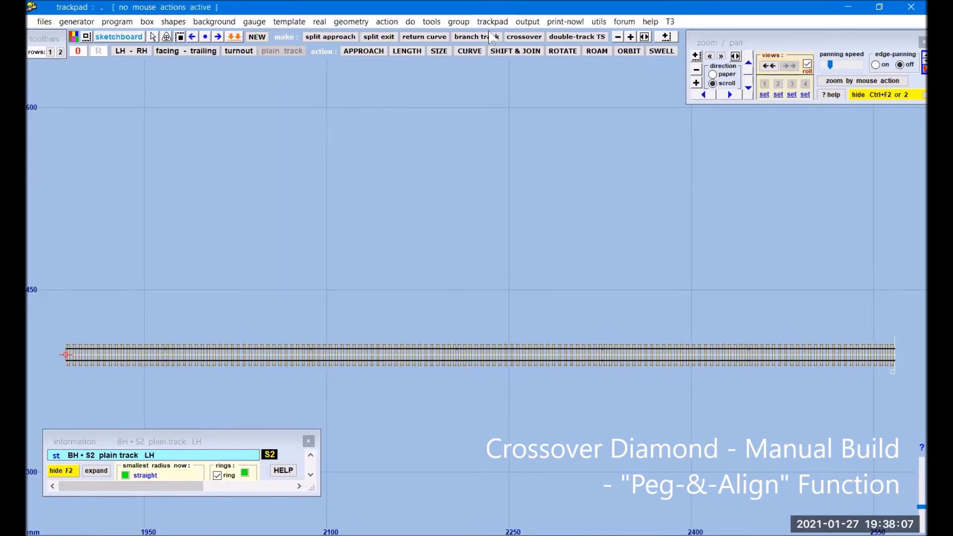
- Make a double track on the main side of the straight track with a 6ft-0in way
{"action": "left_click", "coordinate": [435, 23]}
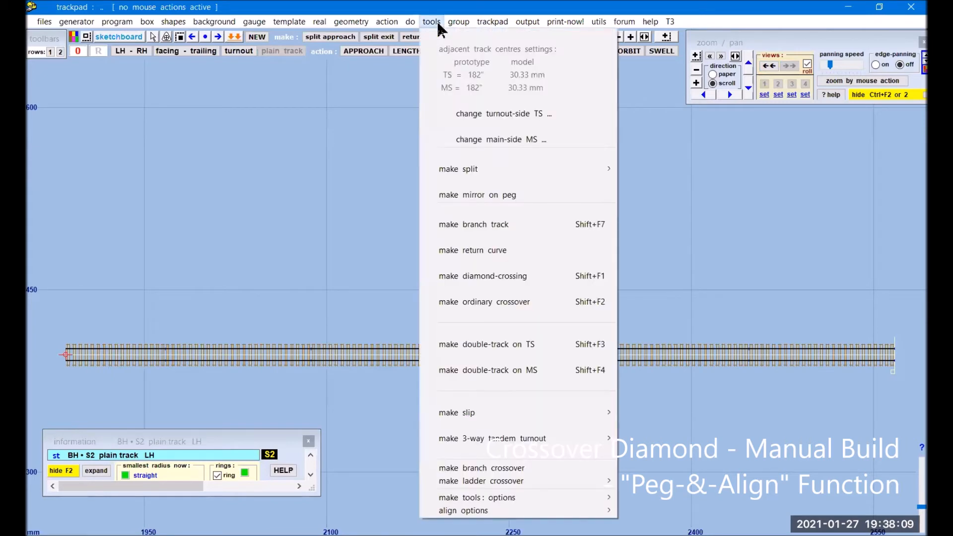
{"action": "left_click", "coordinate": [491, 371]}
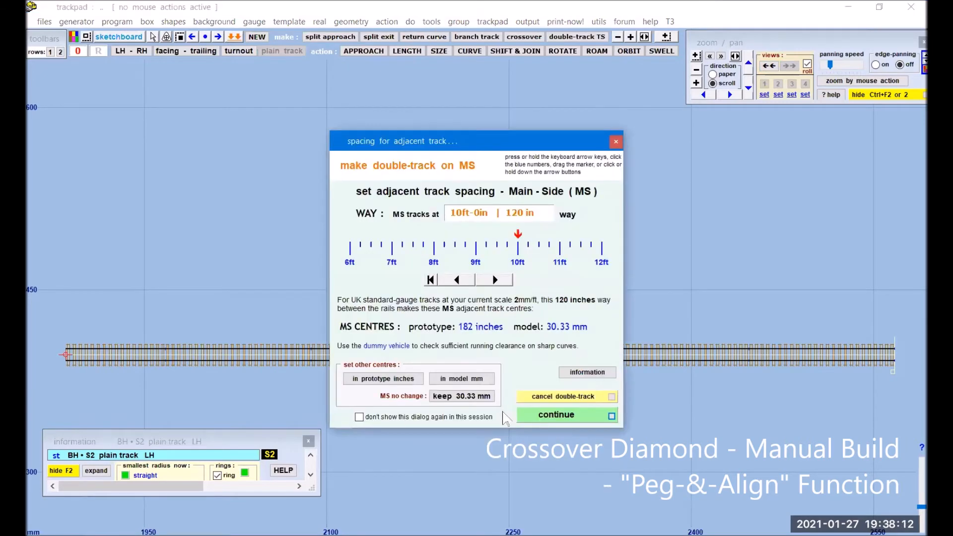
{"action": "left_click", "coordinate": [350, 263]}
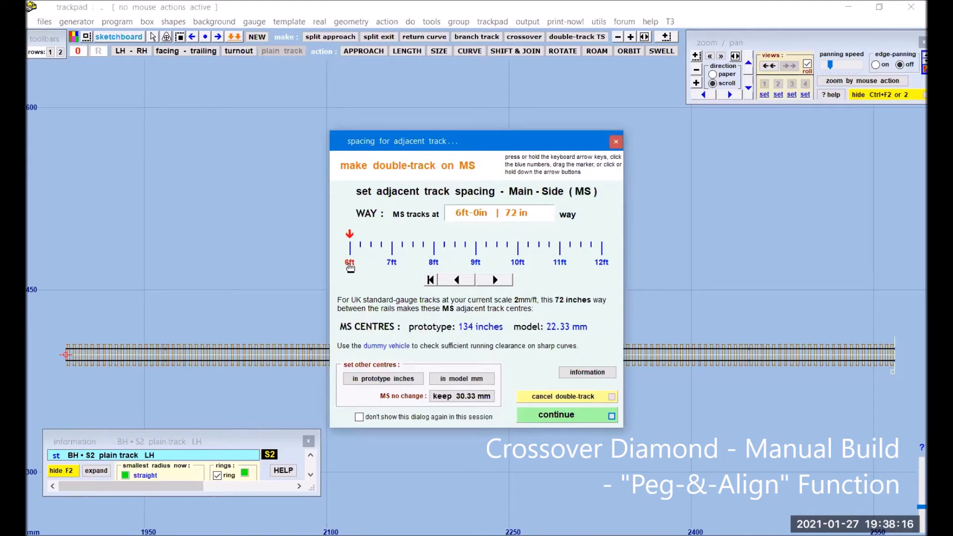
{"action": "left_click", "coordinate": [561, 416]}
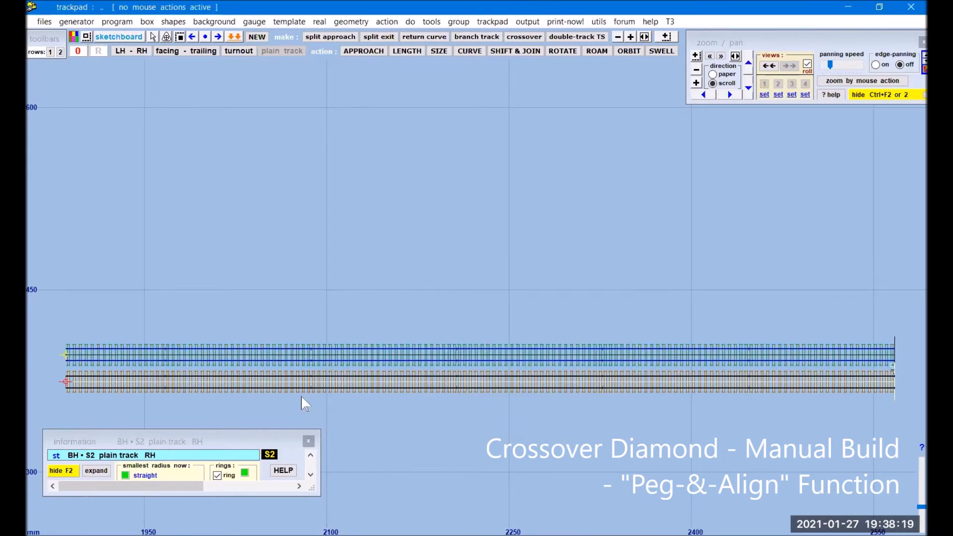
- Convert the lower plain track into a left-hand turnout and roam it along the template to an approach length of about 53.99 mm
{"action": "left_click", "coordinate": [238, 52]}
{"action": "left_click", "coordinate": [131, 51]}
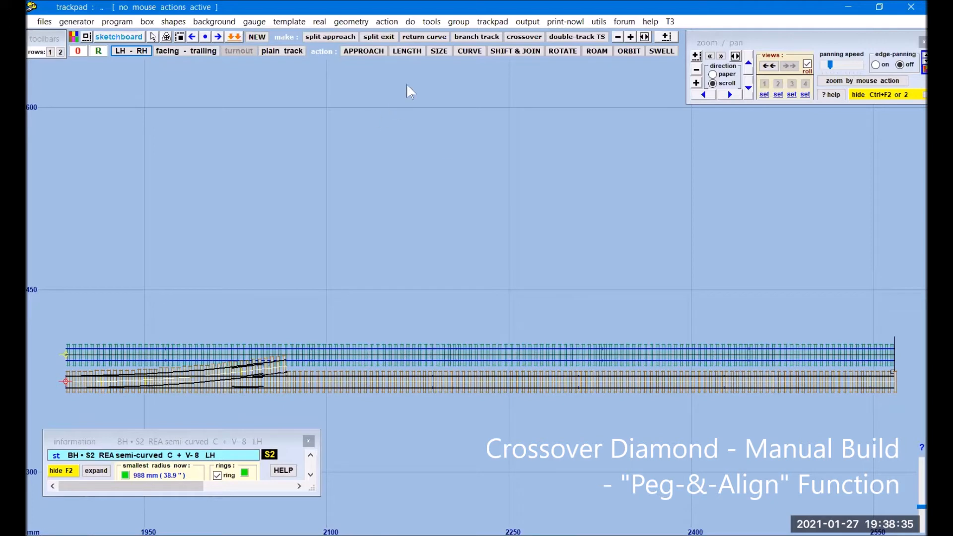
{"action": "left_click", "coordinate": [597, 51]}
{"action": "left_click_drag", "start_coordinate": [144, 273], "coordinate": [209, 271]}
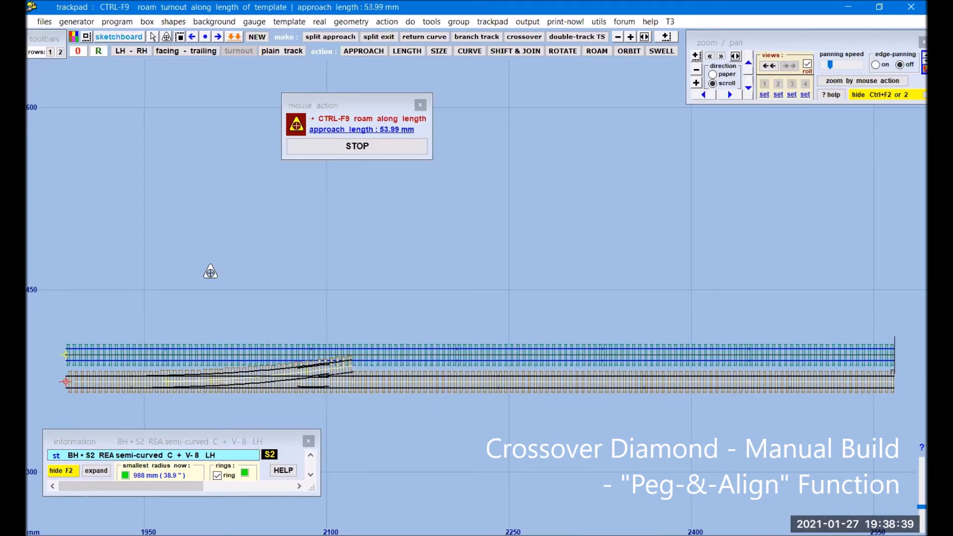
{"action": "left_click", "coordinate": [390, 149]}
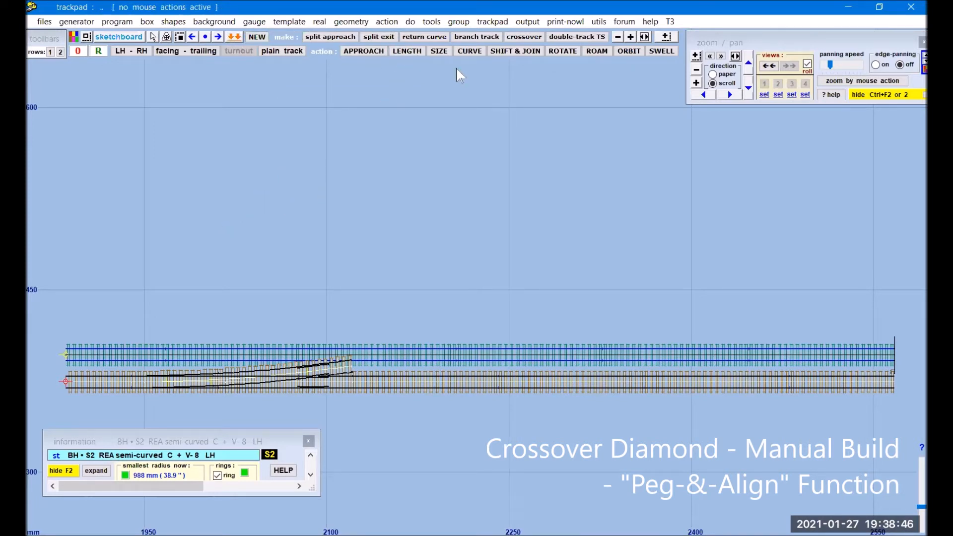
- Make a branch track from the turnout and a diamond-crossing where it intersects the upper track, splitting or extending the background template to fit
{"action": "left_click", "coordinate": [478, 37]}
{"action": "left_click_drag", "start_coordinate": [623, 141], "coordinate": [454, 130]}
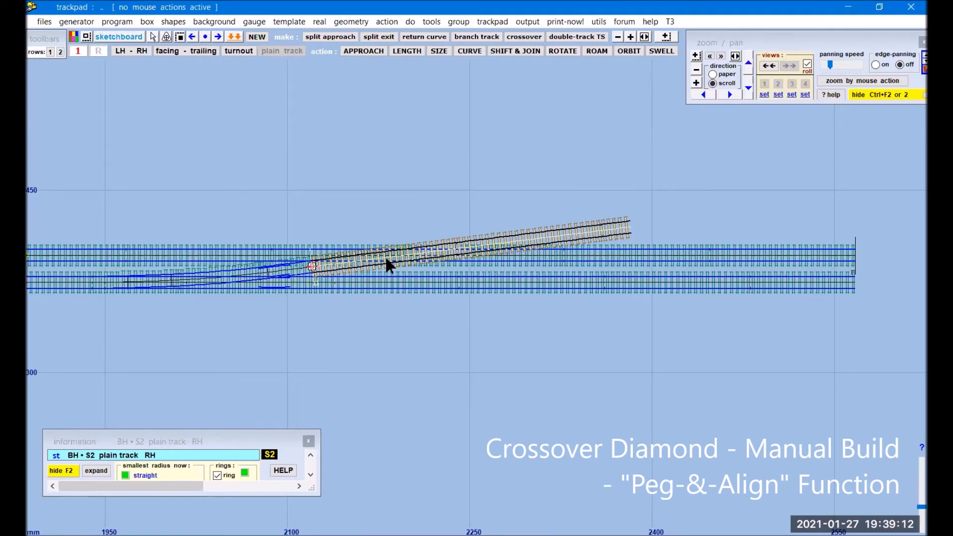
{"action": "left_click", "coordinate": [267, 257]}
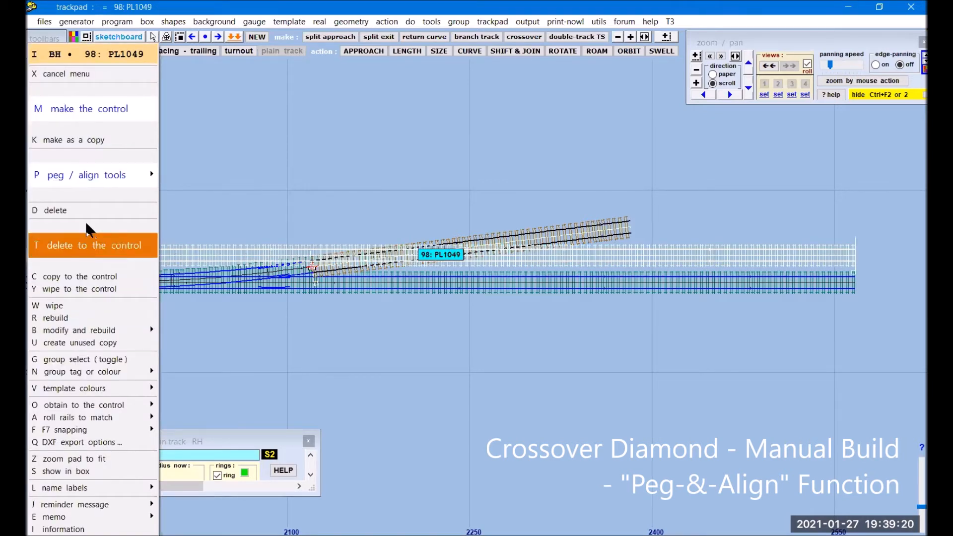
{"action": "left_click", "coordinate": [70, 181]}
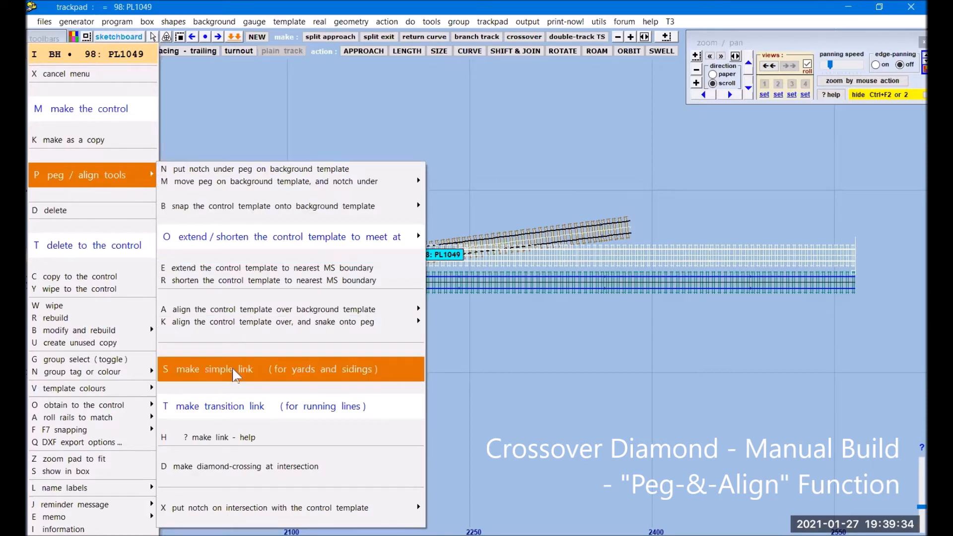
{"action": "left_click", "coordinate": [247, 466]}
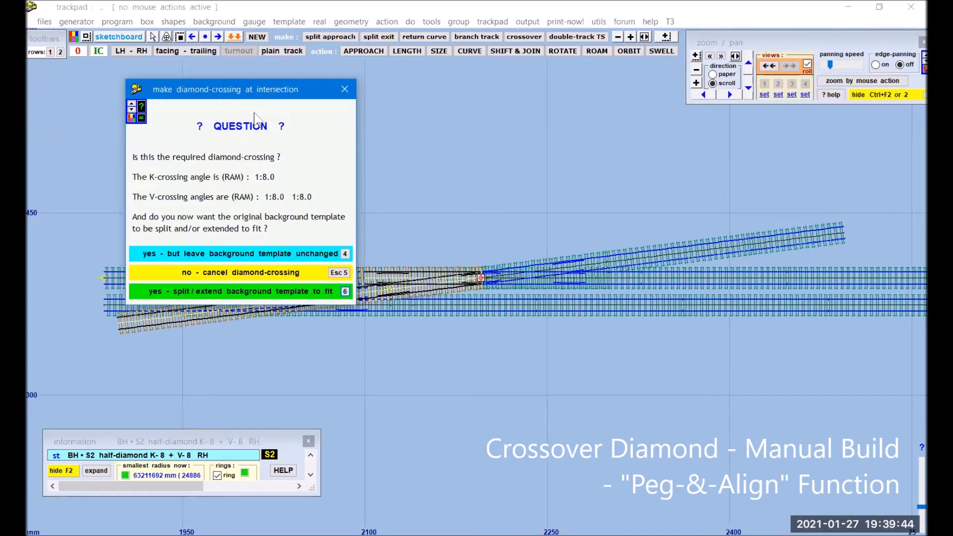
{"action": "left_click_drag", "start_coordinate": [271, 90], "coordinate": [284, 34]}
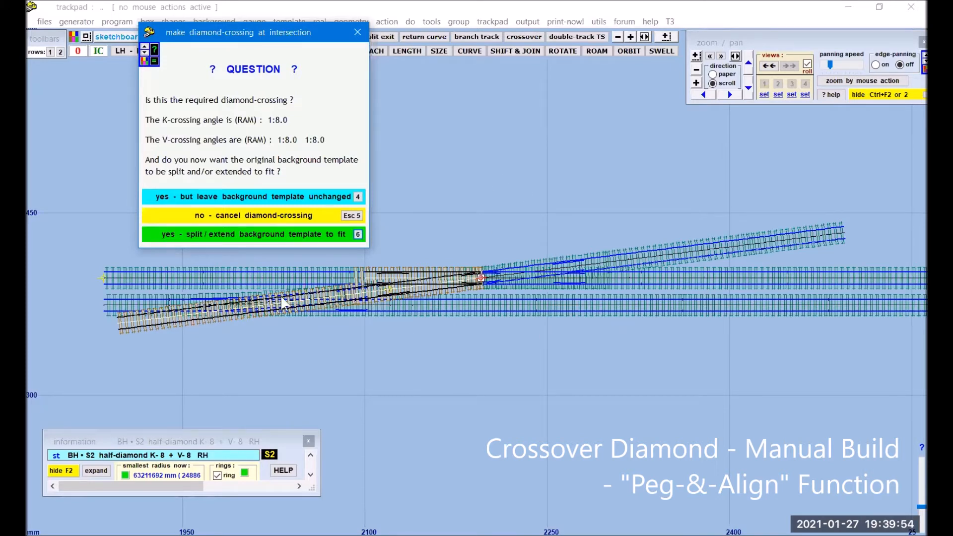
{"action": "left_click", "coordinate": [252, 243]}
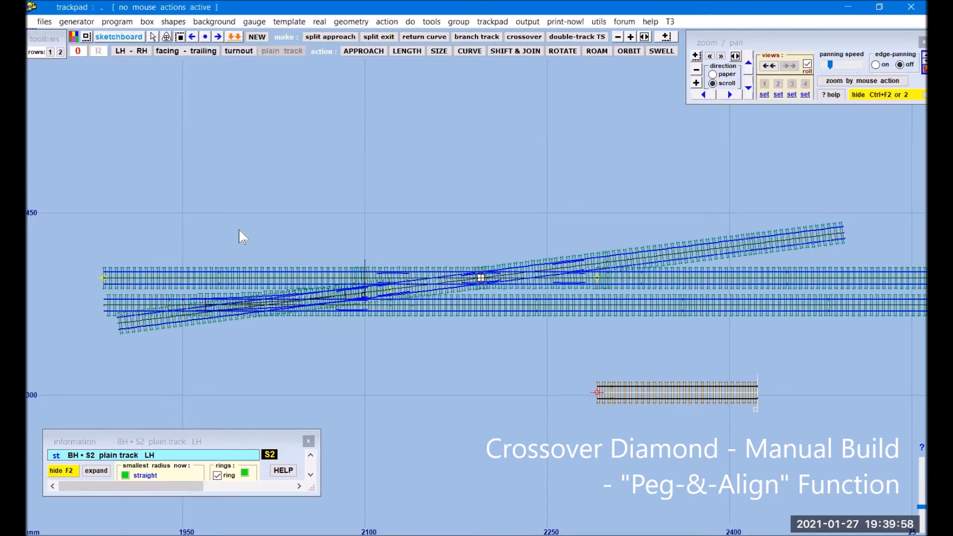
- Shorten the half-diamond overlapping the turnout to an overall length of about 92.74 mm and store it in the background
{"action": "left_click", "coordinate": [696, 82]}
{"action": "left_click_drag", "start_coordinate": [525, 400], "coordinate": [534, 350]}
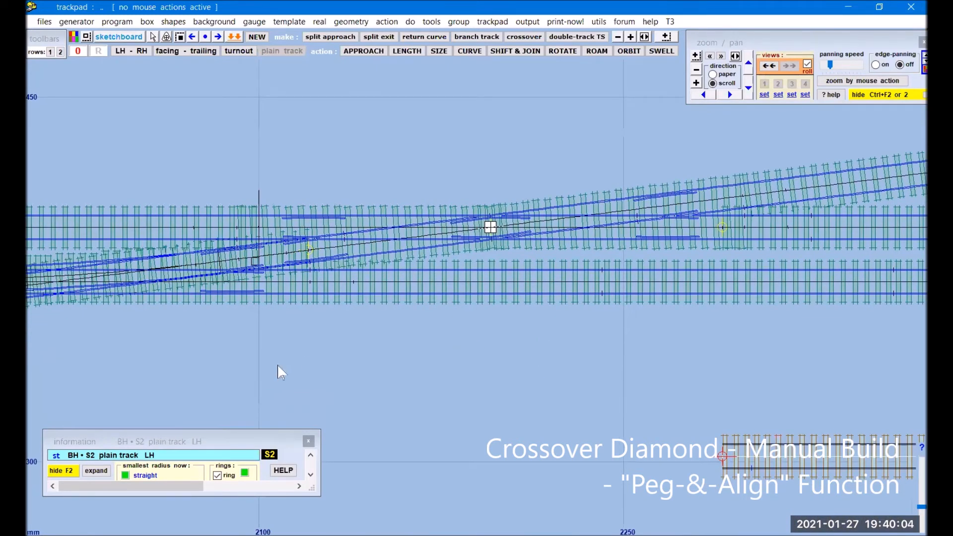
{"action": "left_click_drag", "start_coordinate": [331, 341], "coordinate": [364, 336]}
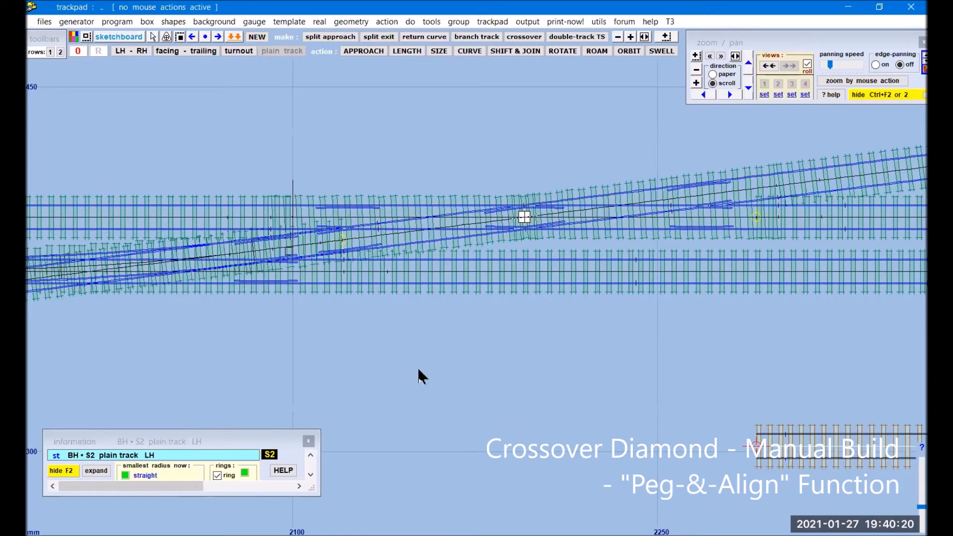
{"action": "right_click_drag", "start_coordinate": [210, 361], "coordinate": [457, 355]}
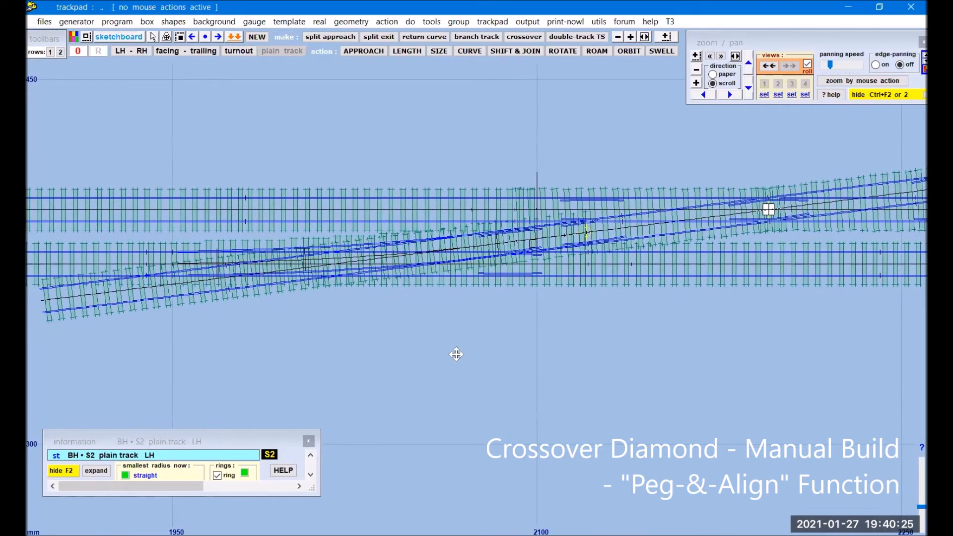
{"action": "left_click", "coordinate": [119, 308]}
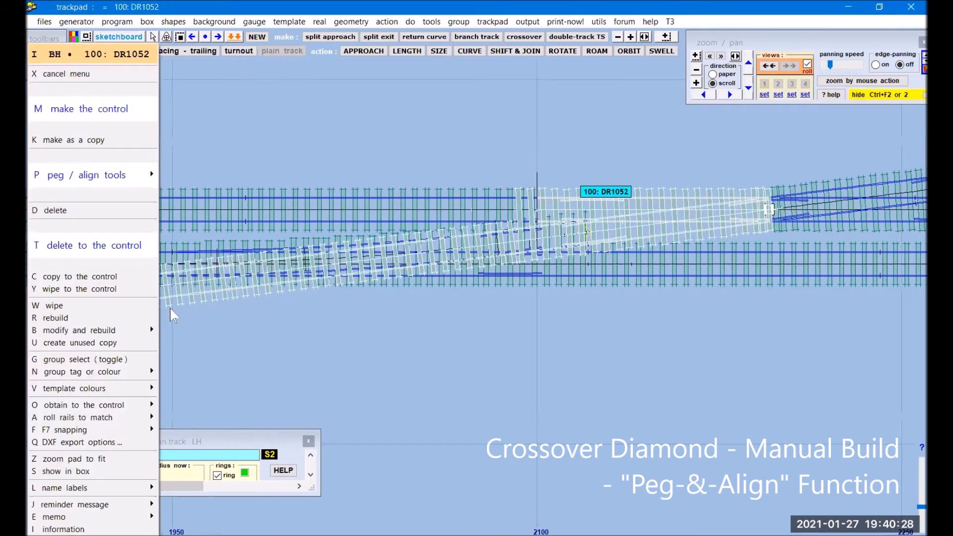
{"action": "left_click", "coordinate": [82, 249]}
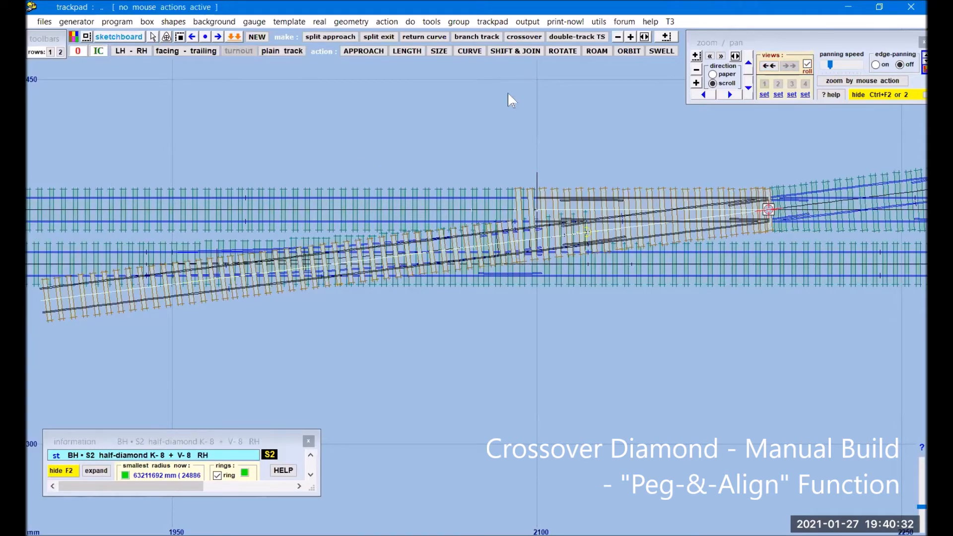
{"action": "left_click", "coordinate": [412, 56]}
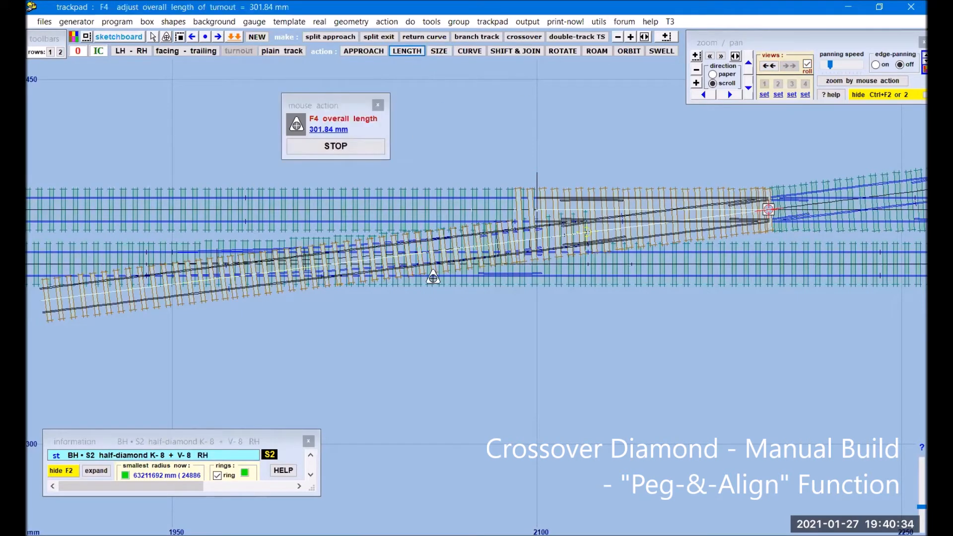
{"action": "left_click_drag", "start_coordinate": [395, 368], "coordinate": [814, 339]}
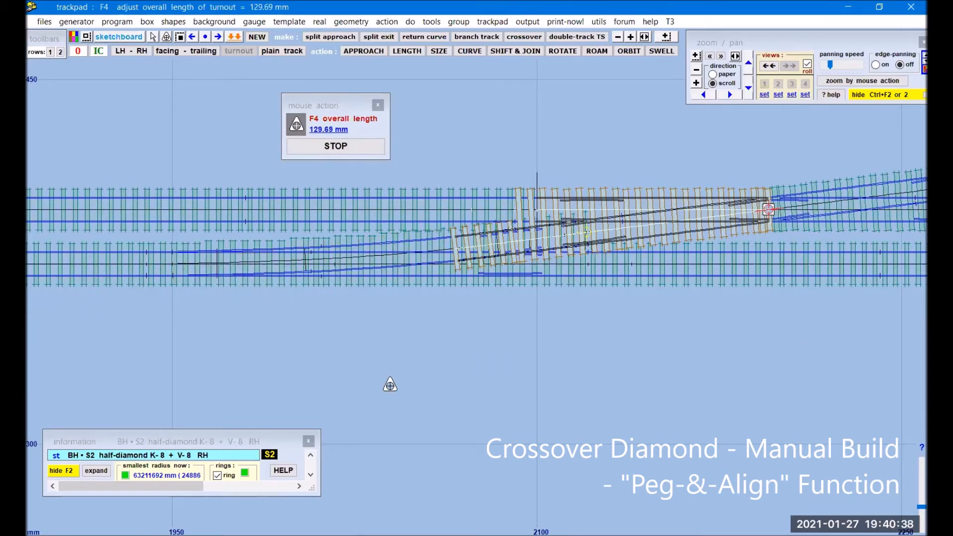
{"action": "left_click_drag", "start_coordinate": [382, 385], "coordinate": [472, 394]}
{"action": "left_click", "coordinate": [238, 37]}
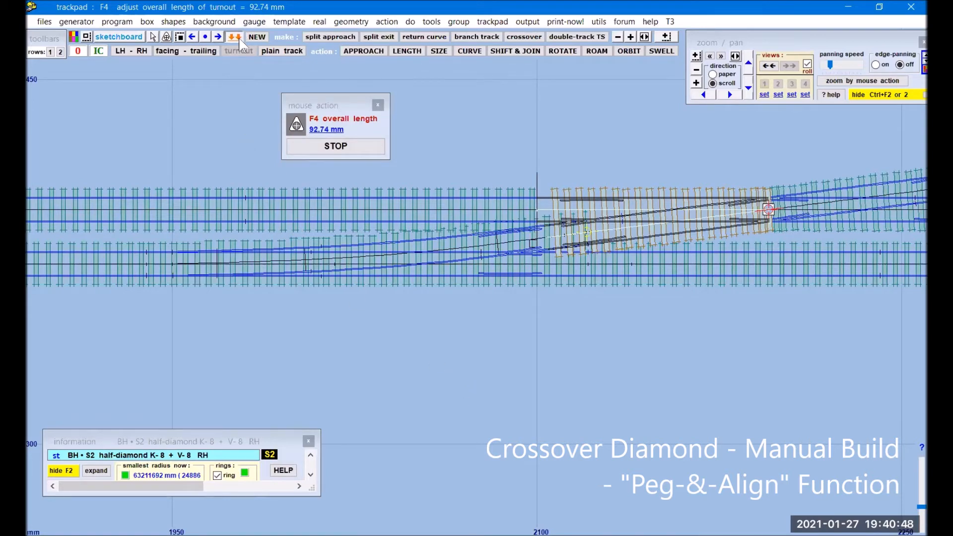
- Make a double-slip from the half-diamond, converting it to a regular slip
{"action": "right_click_drag", "start_coordinate": [756, 377], "coordinate": [506, 362]}
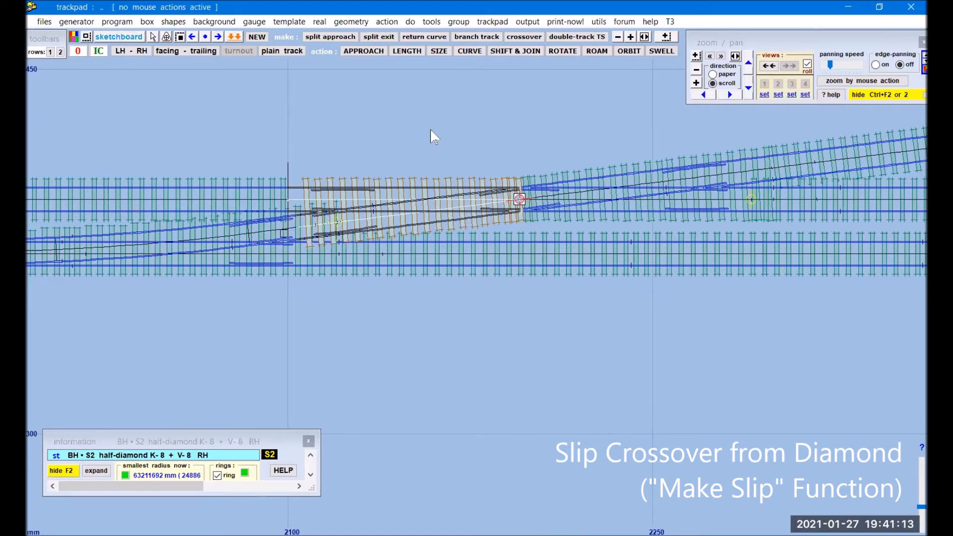
{"action": "left_click", "coordinate": [431, 22]}
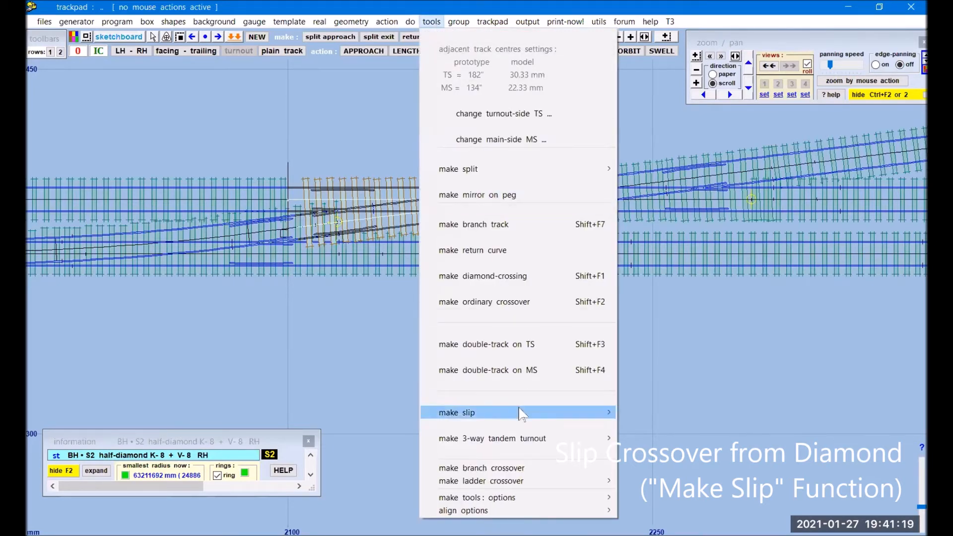
{"action": "mouse_move", "coordinate": [457, 413]}
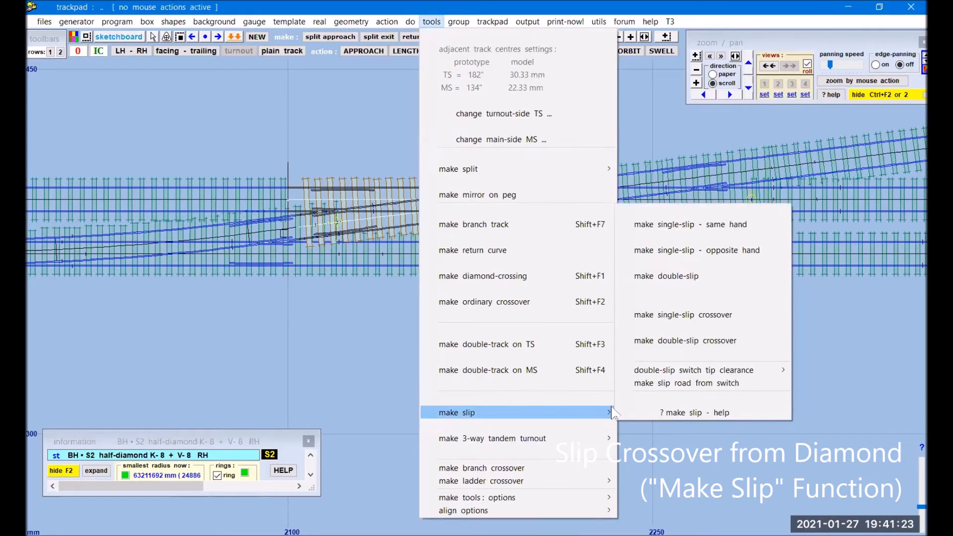
{"action": "left_click", "coordinate": [697, 277]}
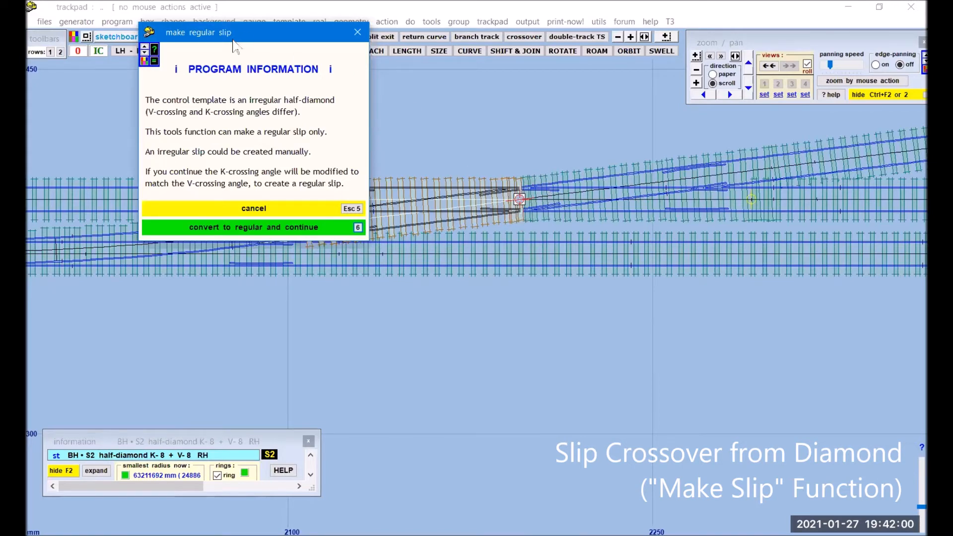
{"action": "left_click_drag", "start_coordinate": [233, 43], "coordinate": [372, 367]}
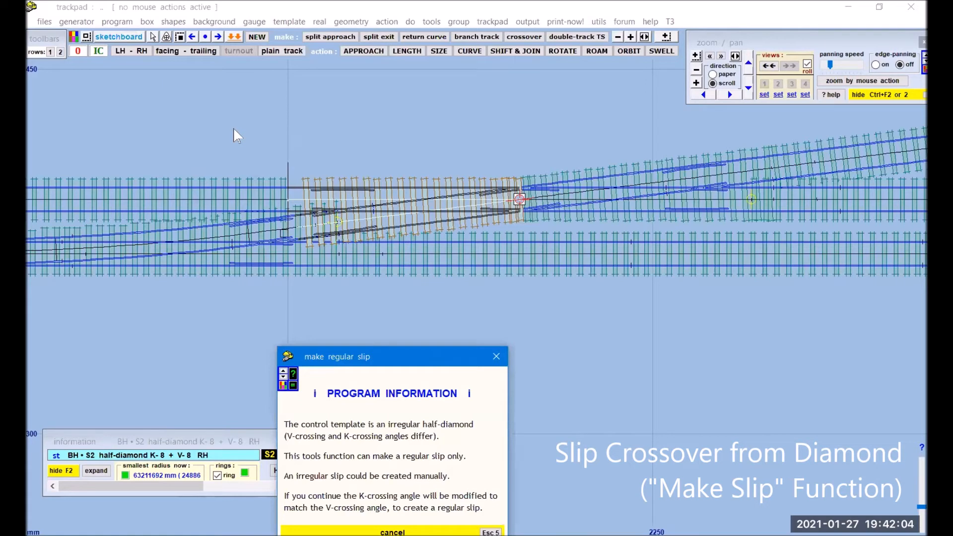
{"action": "left_click_drag", "start_coordinate": [234, 128], "coordinate": [133, 70]}
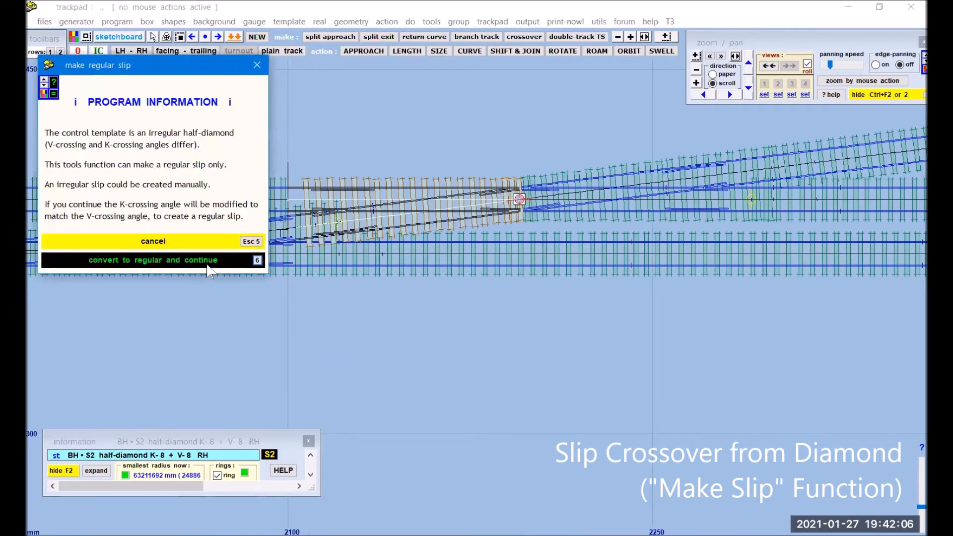
{"action": "left_click", "coordinate": [207, 263]}
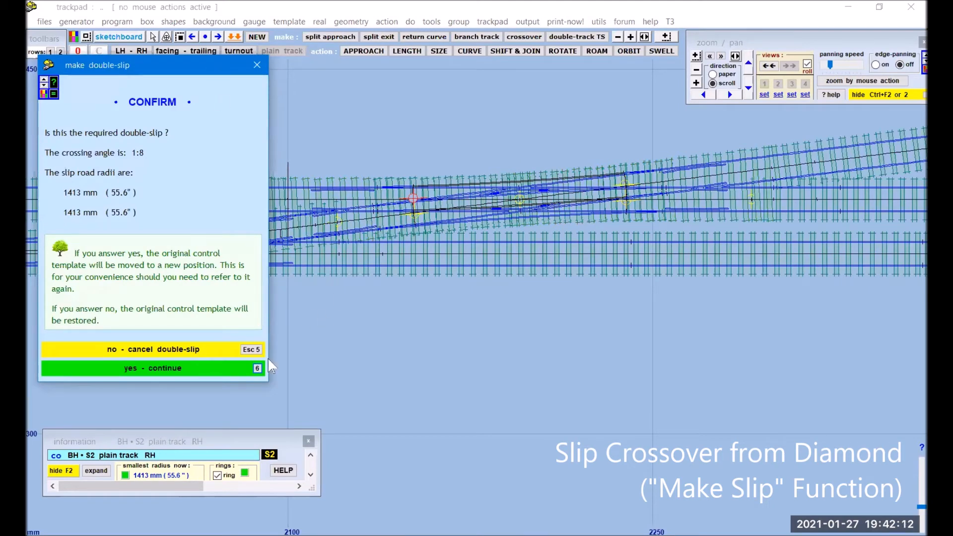
{"action": "left_click", "coordinate": [172, 368]}
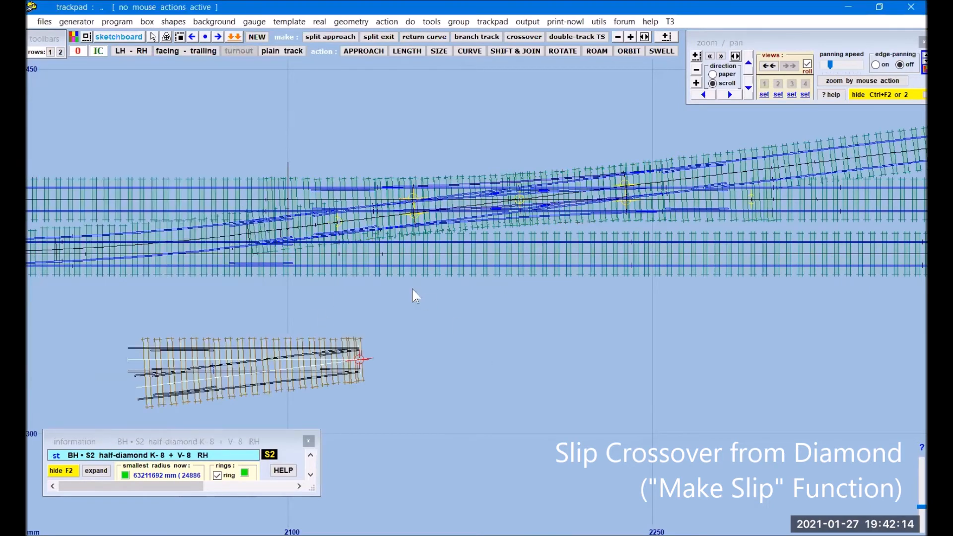
- Examine the new double-slip and how its rails and timbers overlap the adjoining left-hand turnout
{"action": "left_click", "coordinate": [696, 83]}
{"action": "left_click_drag", "start_coordinate": [338, 343], "coordinate": [427, 386]}
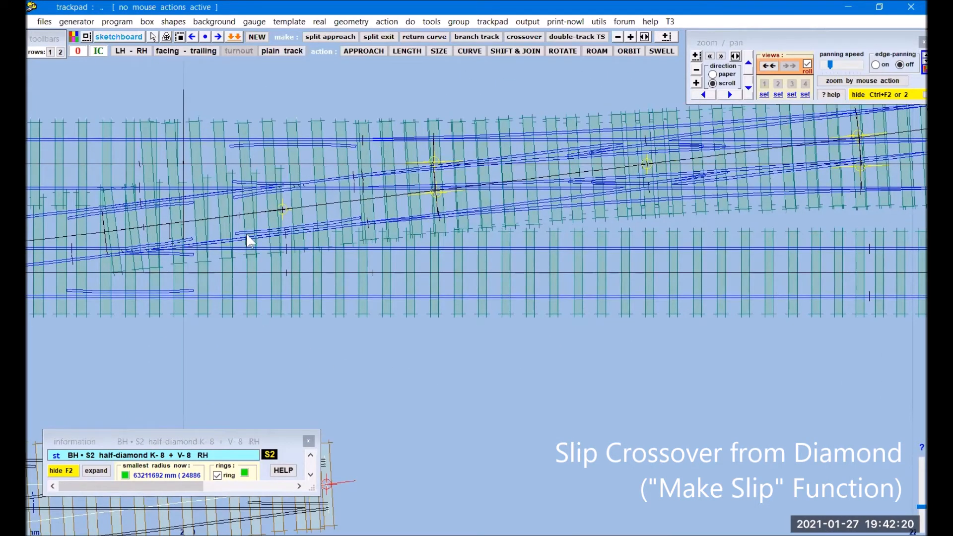
{"action": "mouse_move", "coordinate": [688, 346]}
{"action": "left_mouse_down"}
{"action": "mouse_move", "coordinate": [461, 389]}
{"action": "mouse_move", "coordinate": [379, 394]}
{"action": "left_mouse_up"}
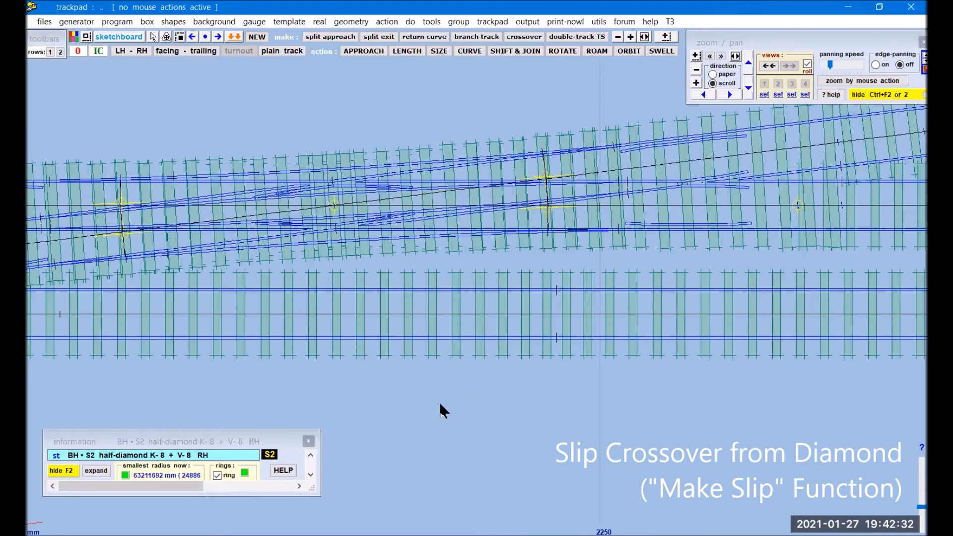
{"action": "mouse_move", "coordinate": [391, 405]}
{"action": "left_mouse_down"}
{"action": "mouse_move", "coordinate": [491, 398]}
{"action": "mouse_move", "coordinate": [574, 366]}
{"action": "mouse_move", "coordinate": [704, 358]}
{"action": "left_mouse_up"}
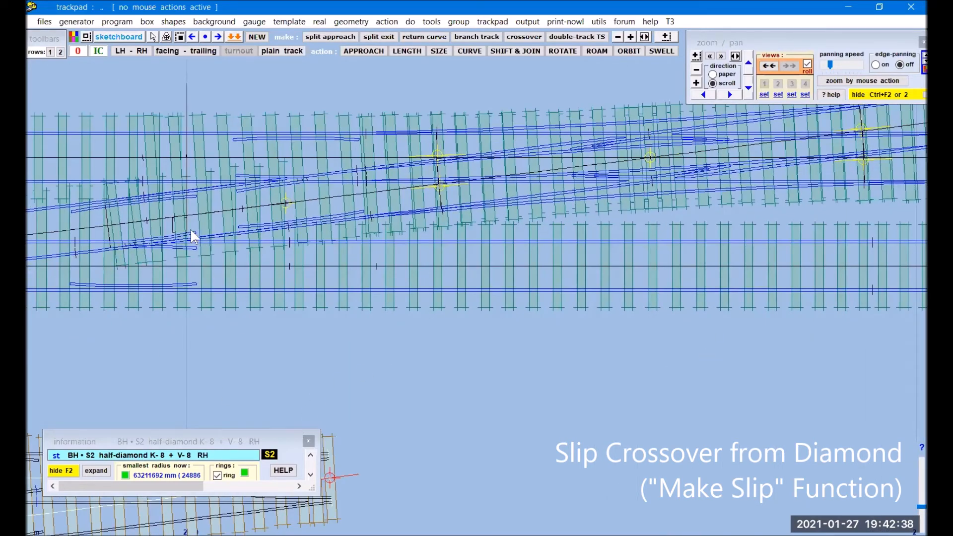
{"action": "left_click", "coordinate": [327, 195]}
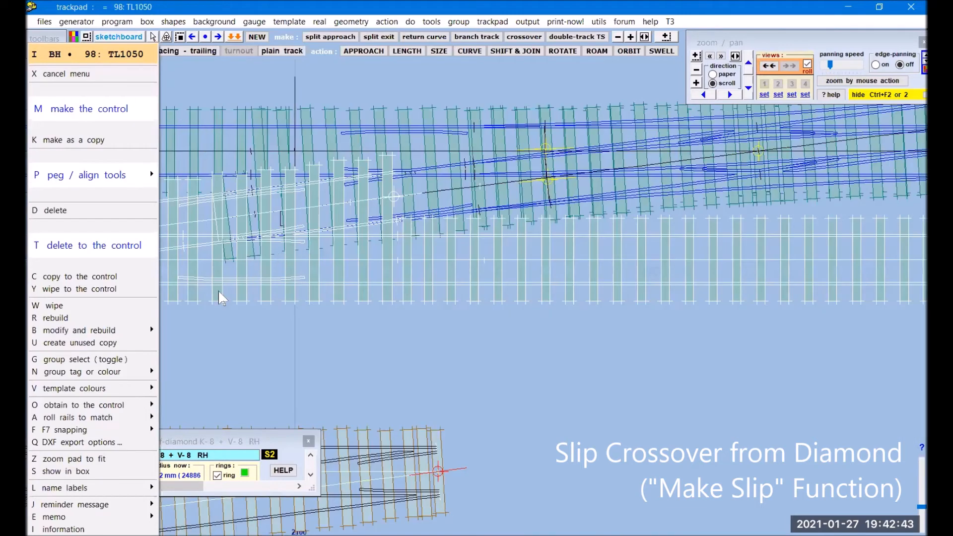
{"action": "left_click", "coordinate": [193, 325]}
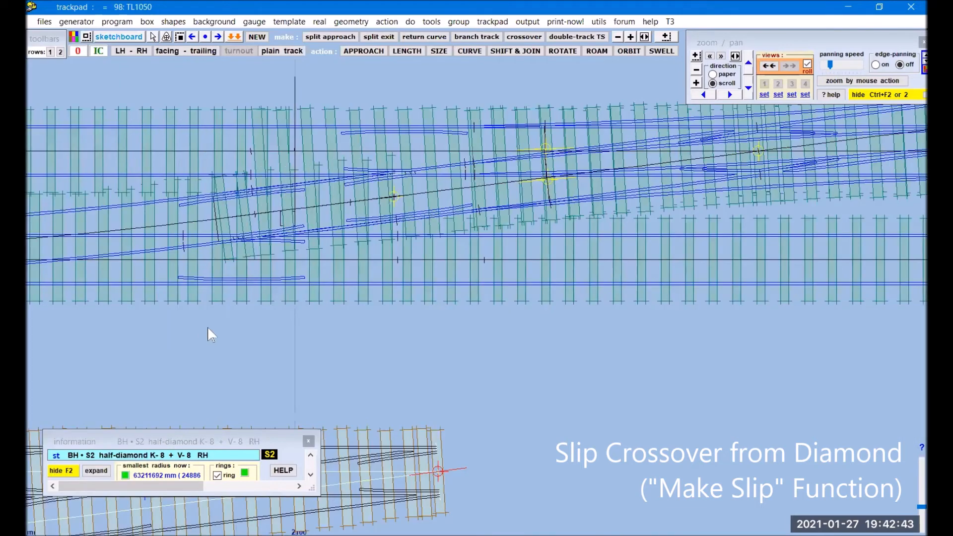
{"action": "left_click", "coordinate": [331, 238]}
{"action": "left_click", "coordinate": [426, 184]}
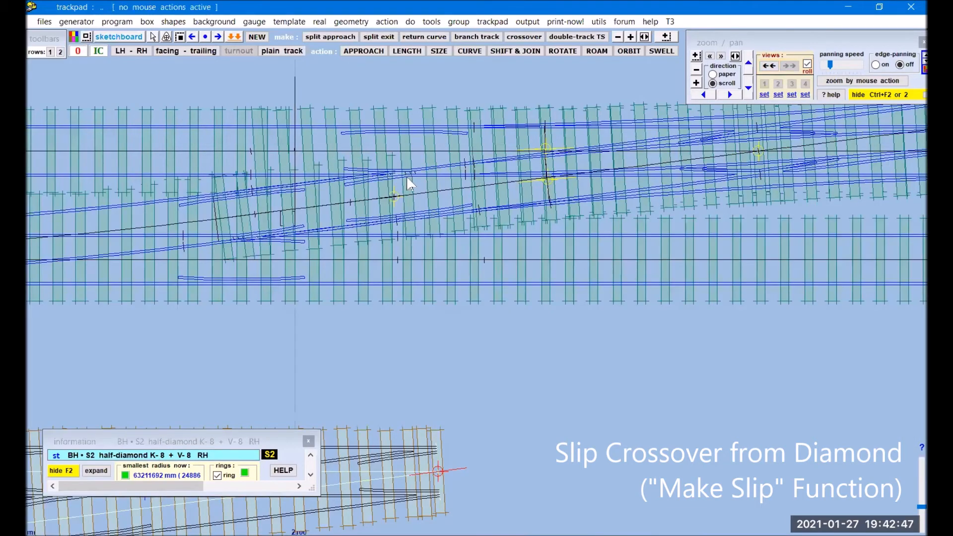
{"action": "left_click", "coordinate": [196, 243]}
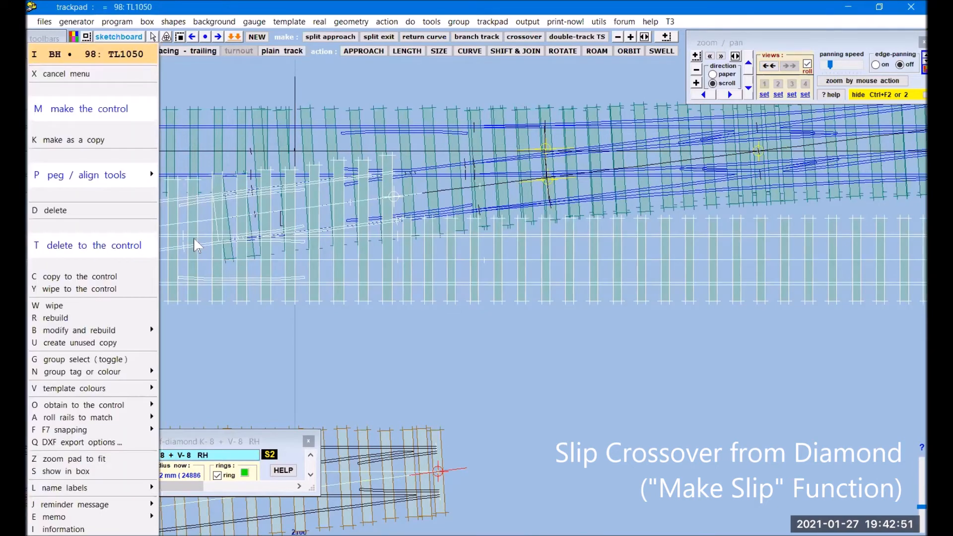
{"action": "left_click", "coordinate": [288, 338]}
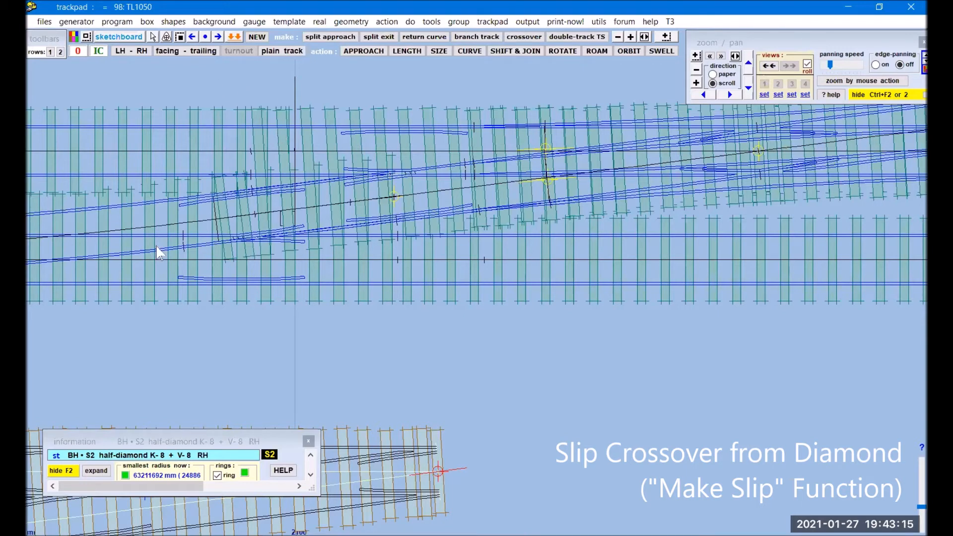
- Delete the lower left-hand turnout to the control and shorten its turnout-road exit to about 221.97 mm
{"action": "left_click", "coordinate": [211, 275]}
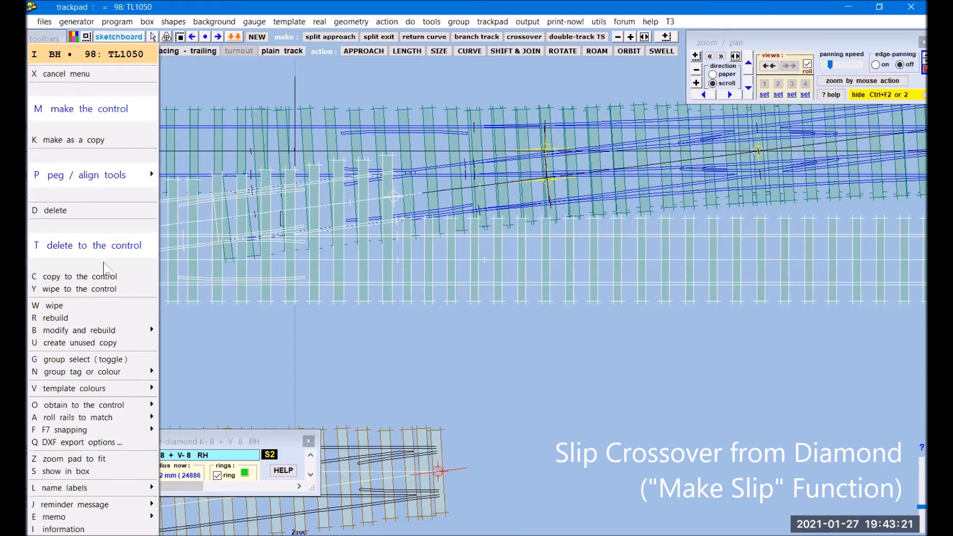
{"action": "left_click", "coordinate": [115, 250]}
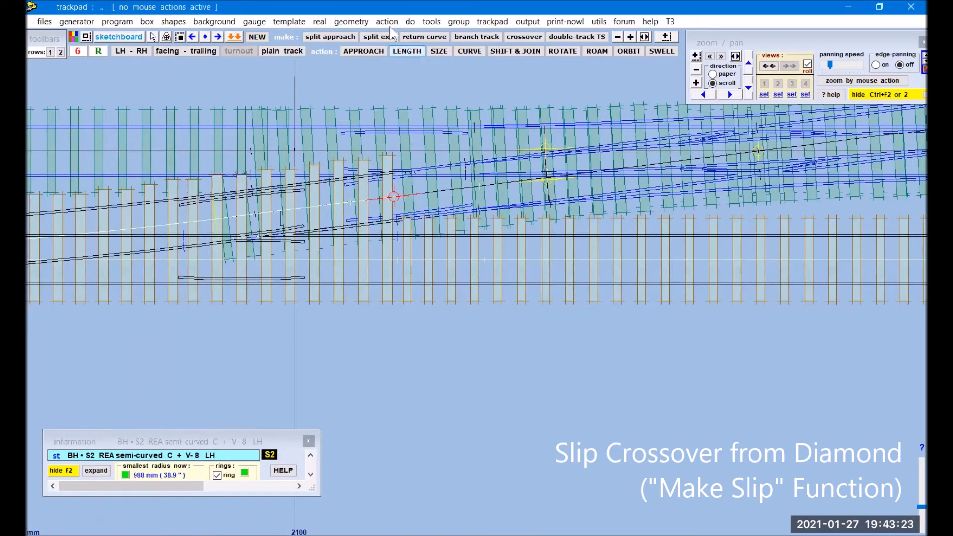
{"action": "left_click", "coordinate": [385, 22]}
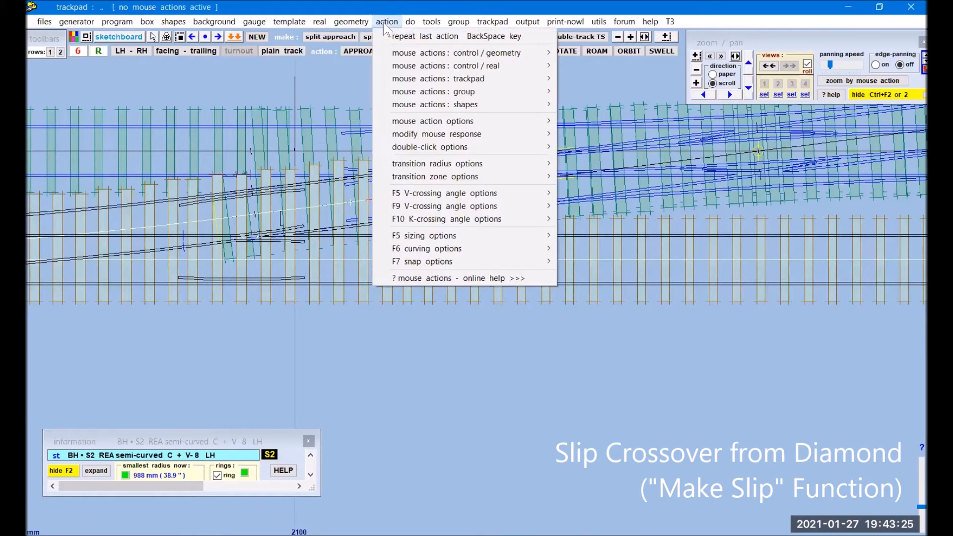
{"action": "mouse_move", "coordinate": [394, 54]}
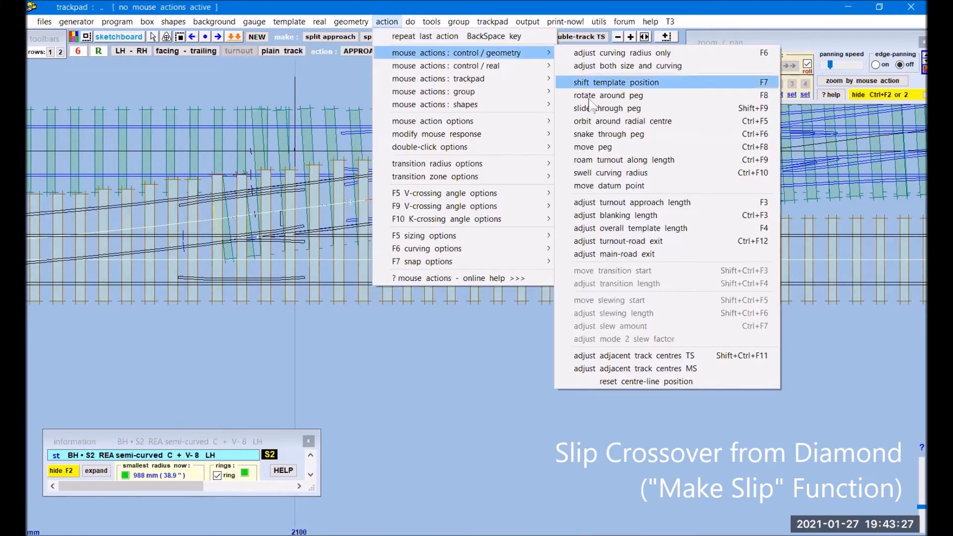
{"action": "left_click", "coordinate": [654, 242]}
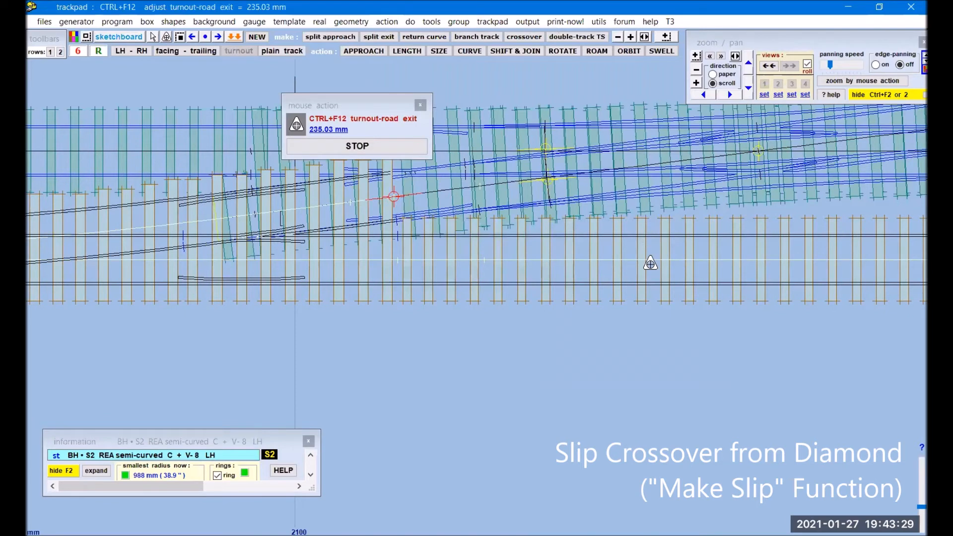
{"action": "left_click_drag", "start_coordinate": [611, 334], "coordinate": [551, 362]}
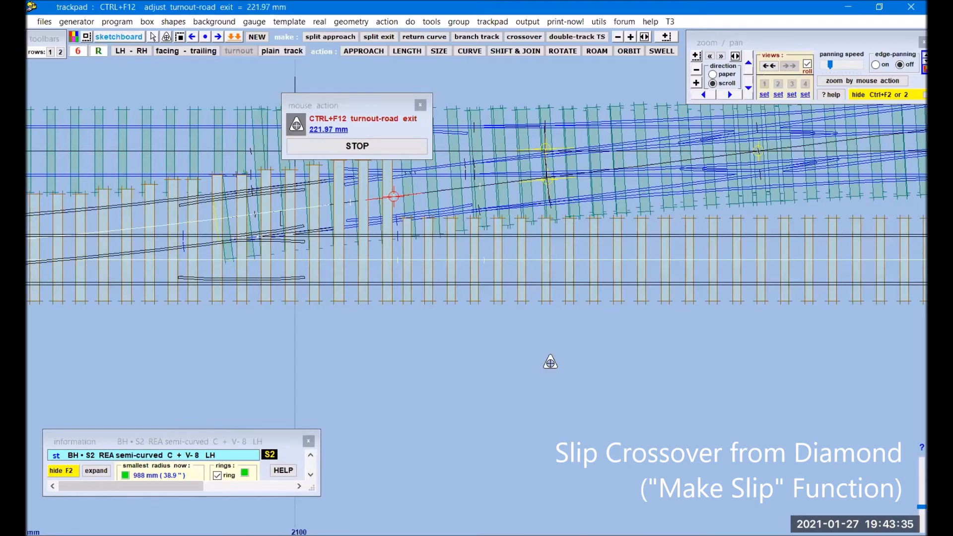
{"action": "left_click", "coordinate": [356, 149]}
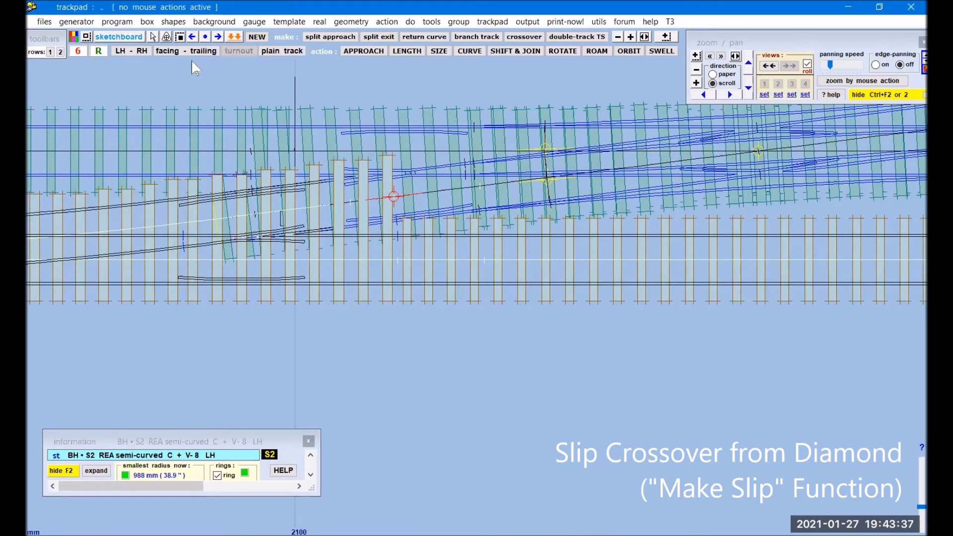
- Delete the original half-diamond DR1055 and the slip half-diamond overlapping the end of the turnout road
{"action": "left_click", "coordinate": [431, 195]}
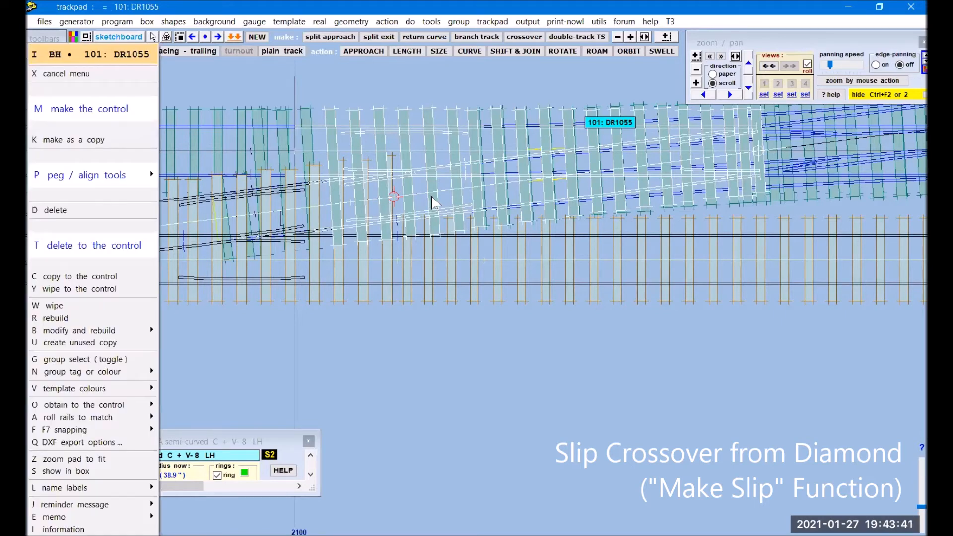
{"action": "left_click", "coordinate": [235, 231]}
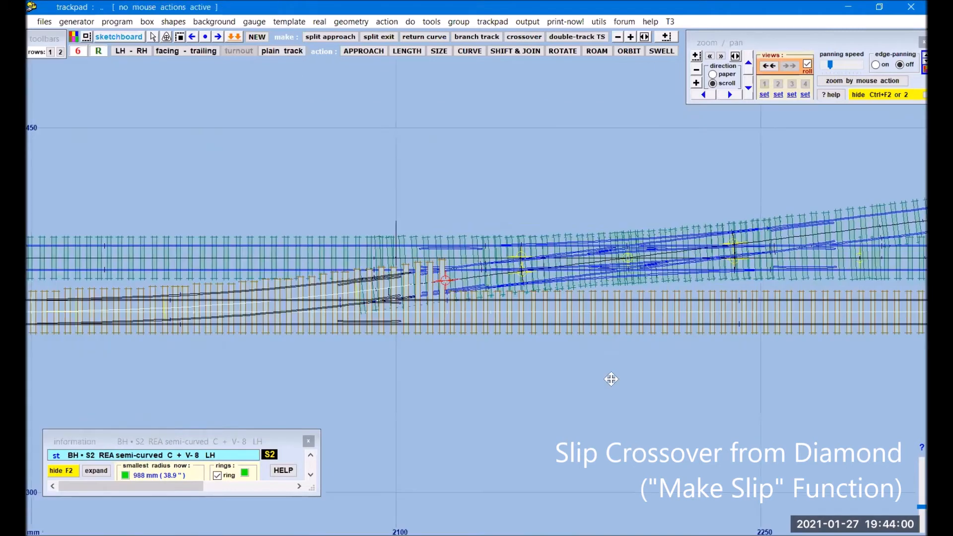
{"action": "left_click_drag", "start_coordinate": [610, 379], "coordinate": [365, 351]}
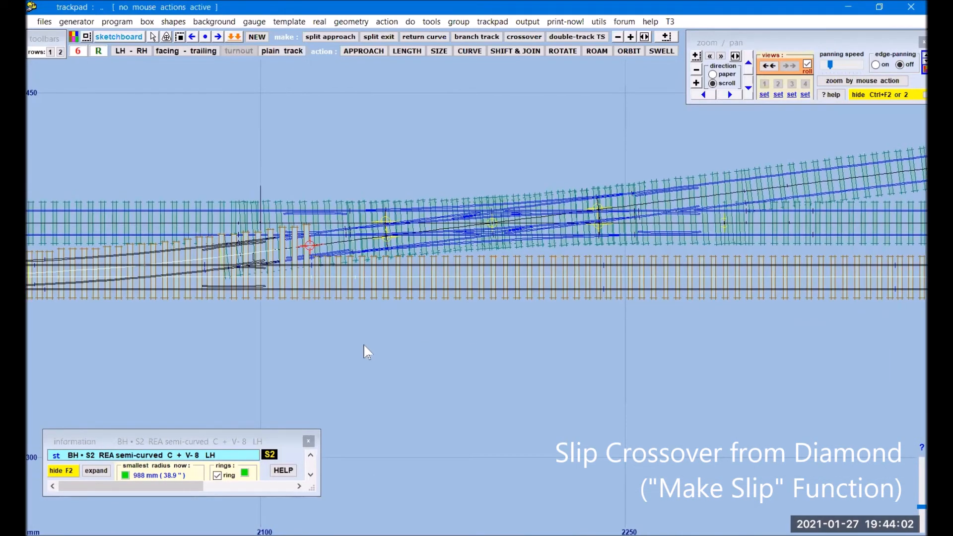
{"action": "left_click", "coordinate": [375, 235]}
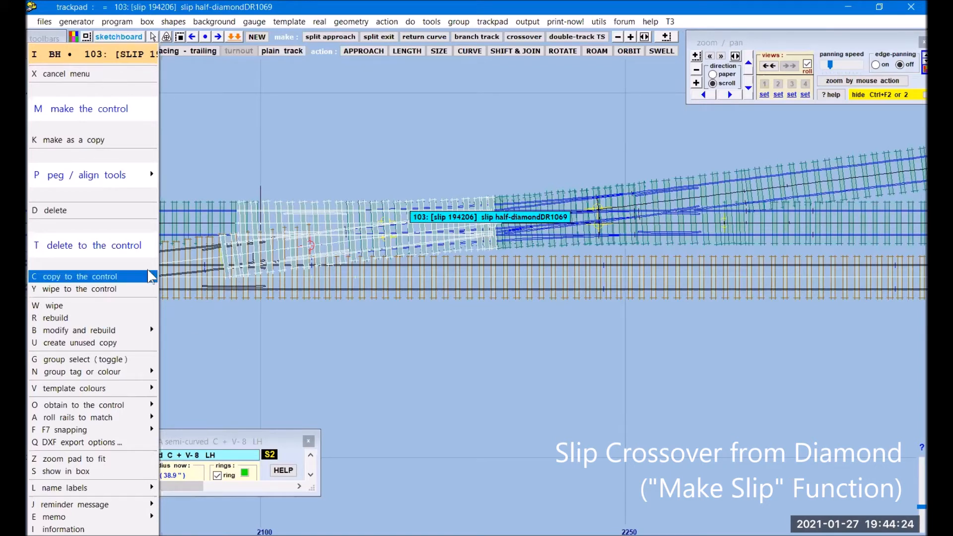
{"action": "left_click", "coordinate": [119, 216]}
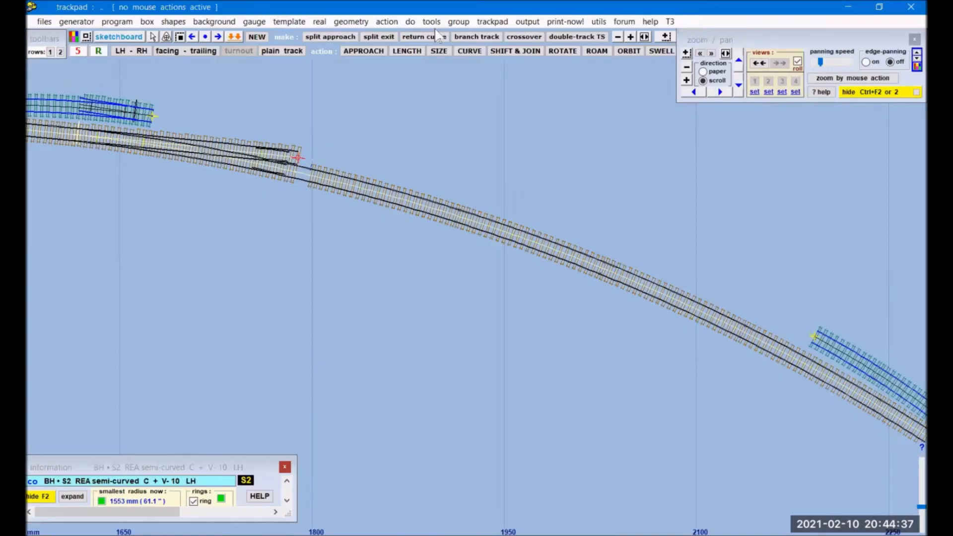
- Make a branch crossover from the left-hand turnout, accepting equalized-incremental timbering and a 6ft-0in turnout-side way
{"action": "left_click", "coordinate": [431, 22]}
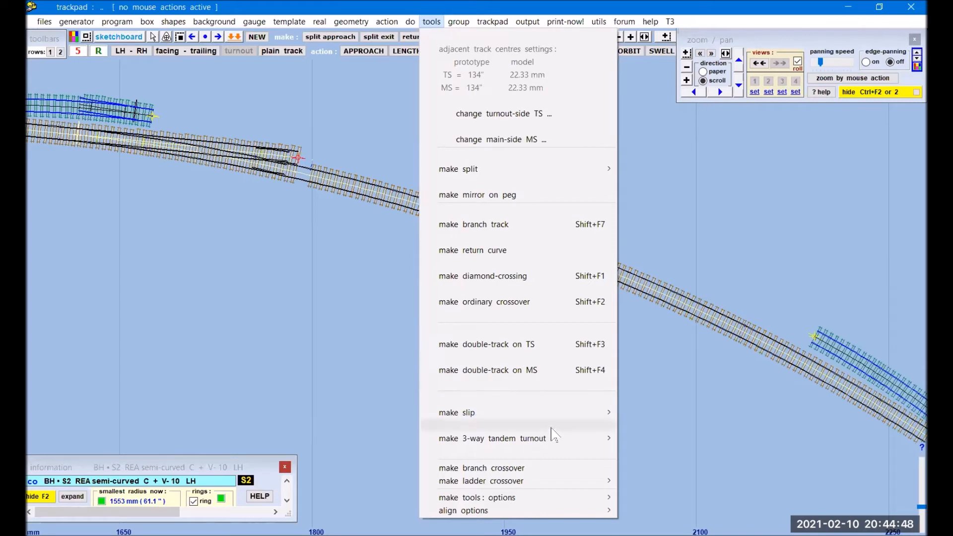
{"action": "left_click", "coordinate": [532, 468]}
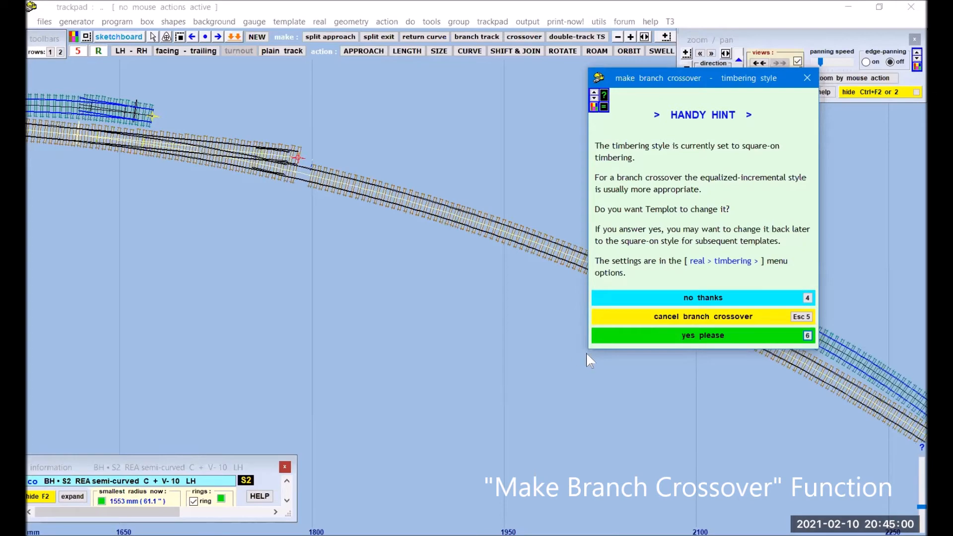
{"action": "left_click", "coordinate": [676, 342]}
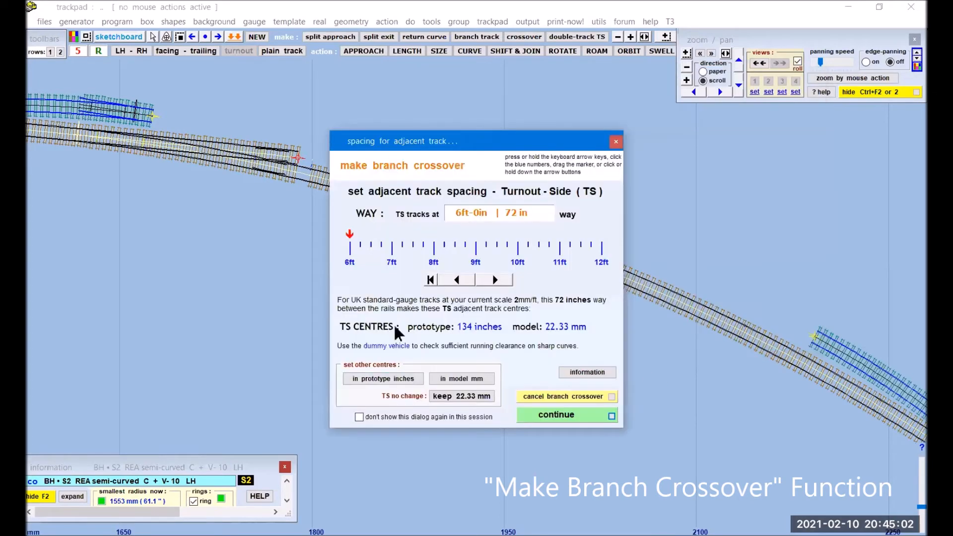
{"action": "left_click", "coordinate": [554, 416]}
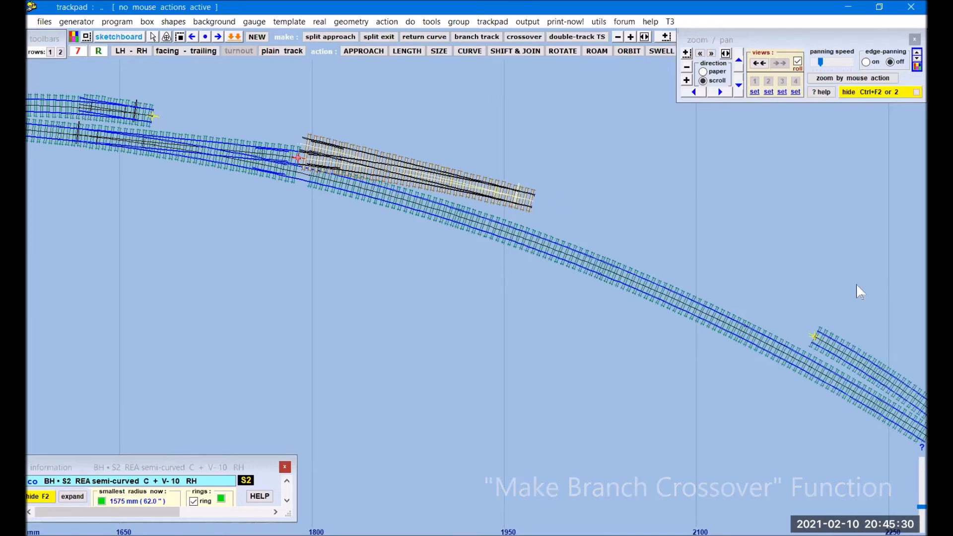
- Delete the left-hand turnout TL290 back to the control and make a regular ladder crossover from it with a 6ft-0in way
{"action": "left_click", "coordinate": [223, 160]}
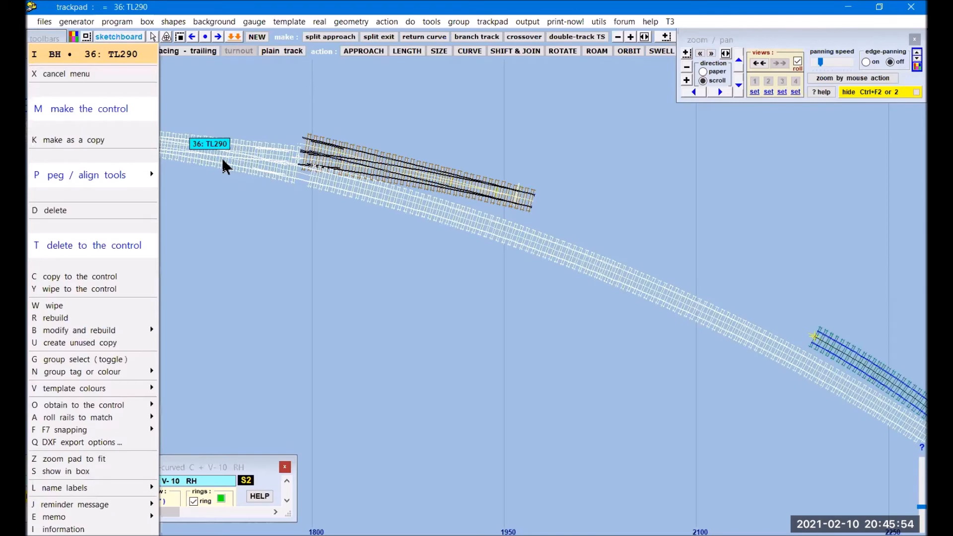
{"action": "left_click", "coordinate": [111, 248]}
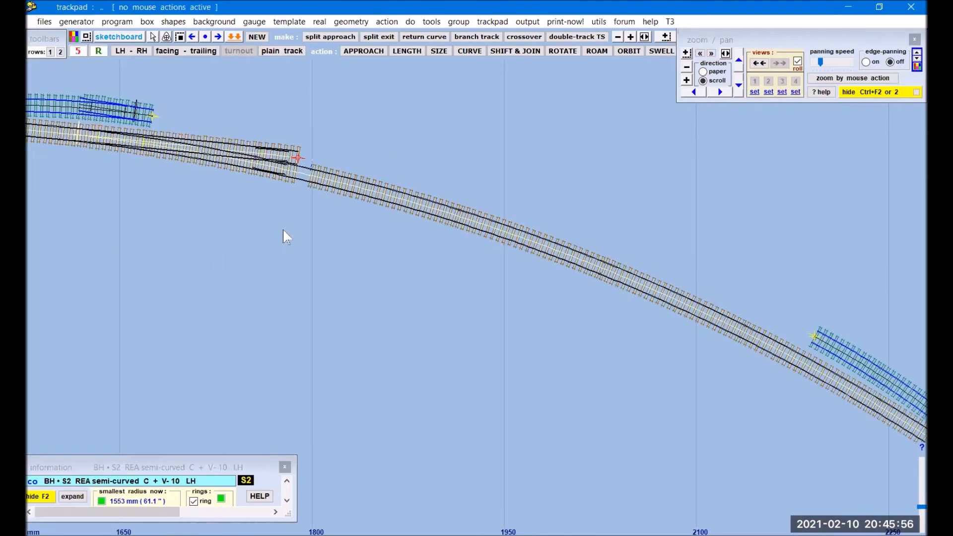
{"action": "left_click", "coordinate": [431, 22]}
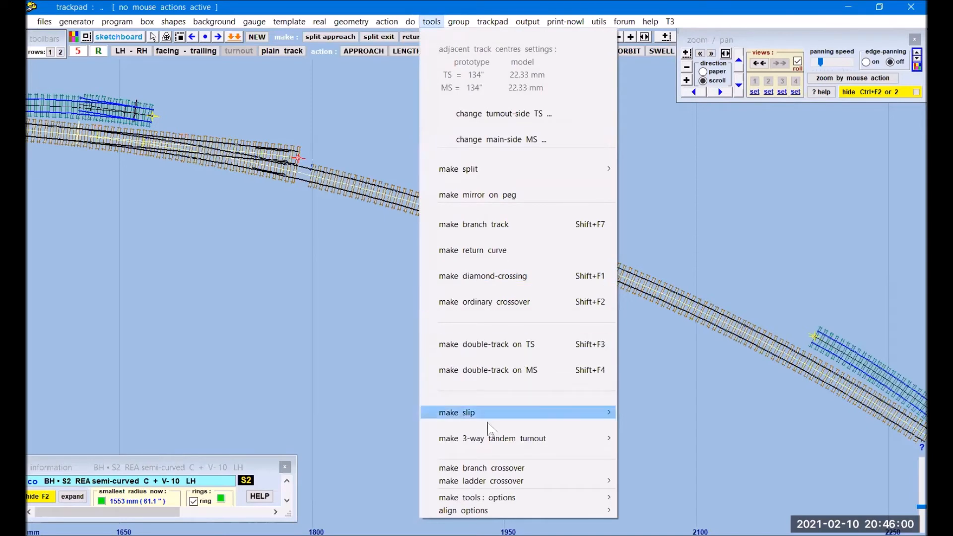
{"action": "mouse_move", "coordinate": [481, 485]}
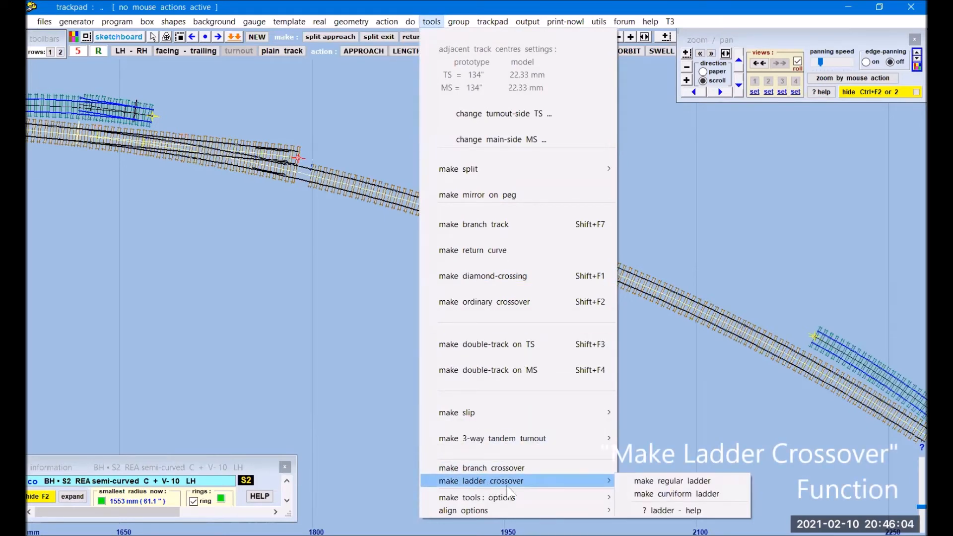
{"action": "left_click", "coordinate": [700, 483]}
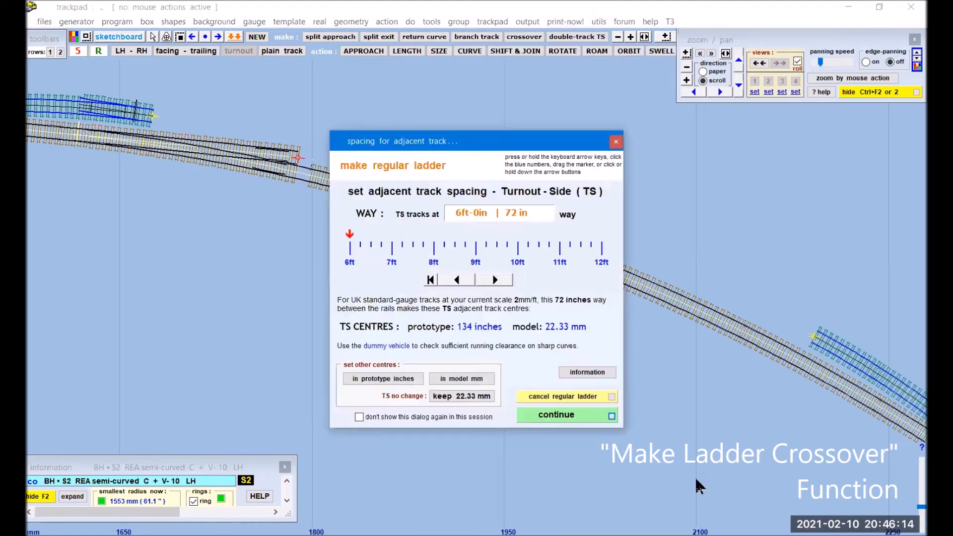
{"action": "left_click", "coordinate": [564, 416]}
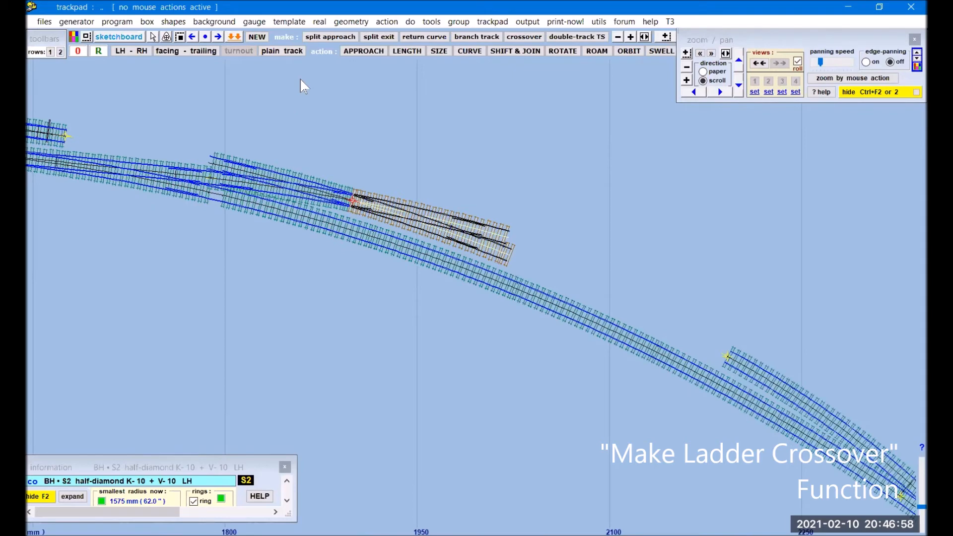
- Continue the regular ladder from the new half-diamond, keeping the 6ft-0in turnout-side way
{"action": "left_click", "coordinate": [431, 21]}
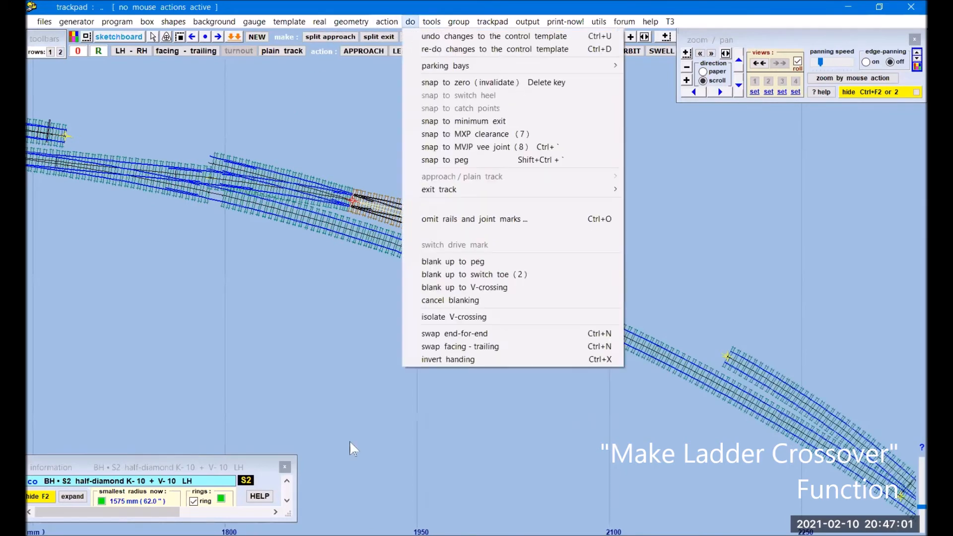
{"action": "mouse_move", "coordinate": [449, 22]}
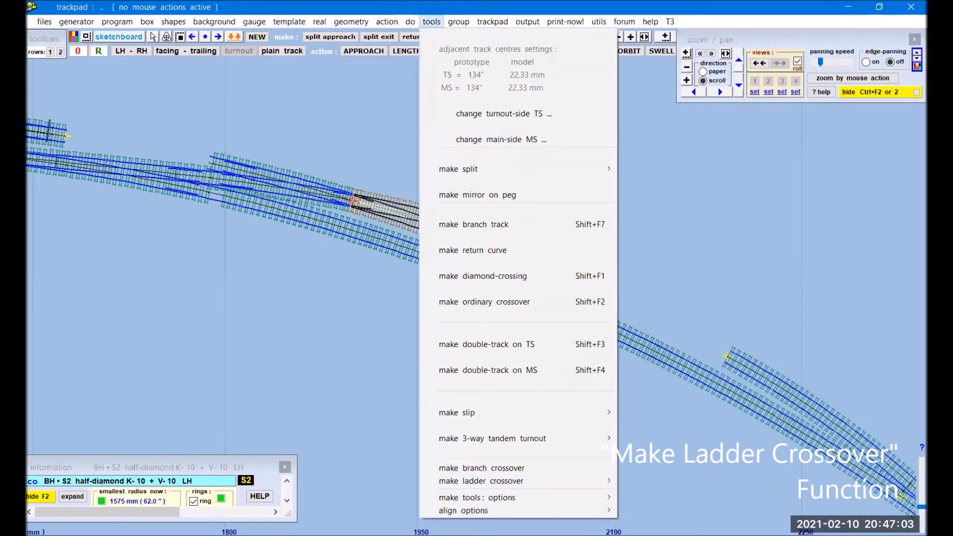
{"action": "mouse_move", "coordinate": [487, 484]}
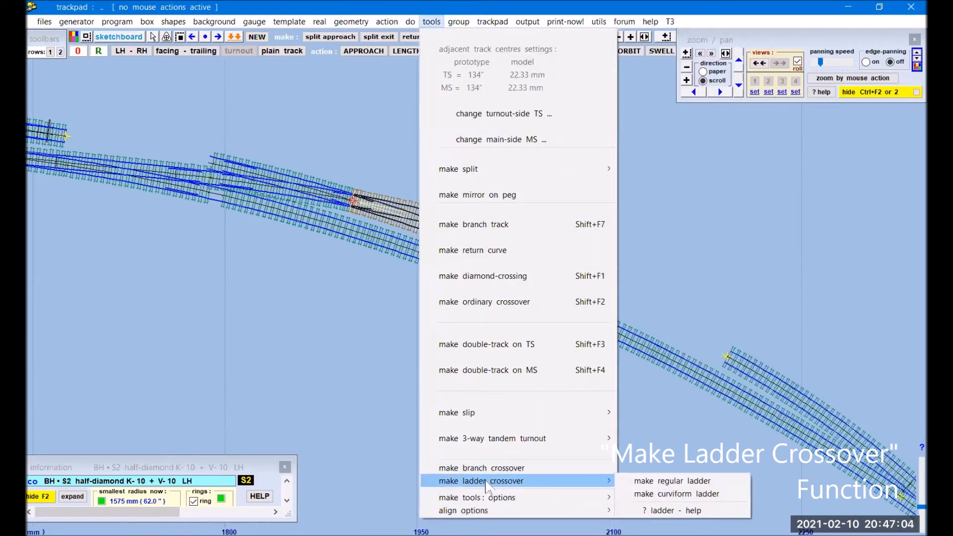
{"action": "left_click", "coordinate": [673, 488]}
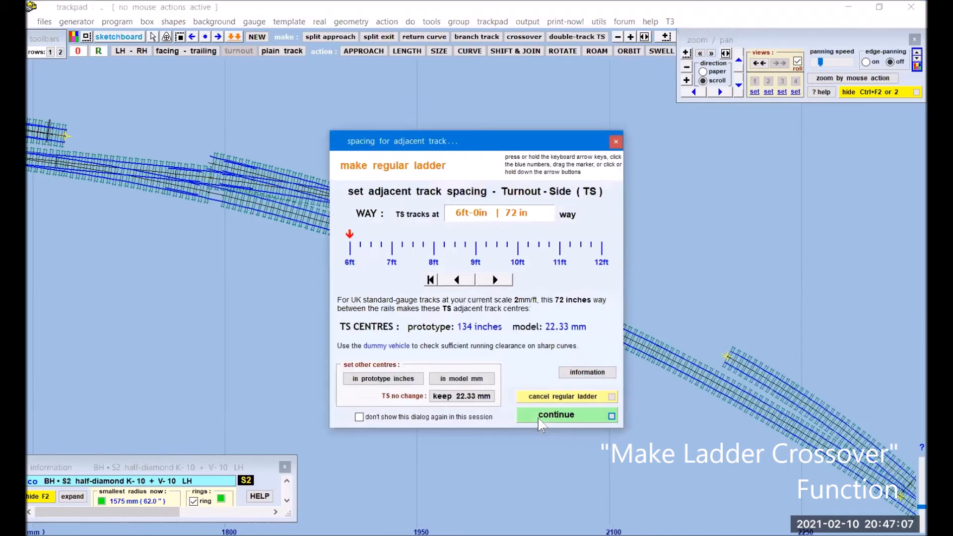
{"action": "left_click", "coordinate": [540, 421]}
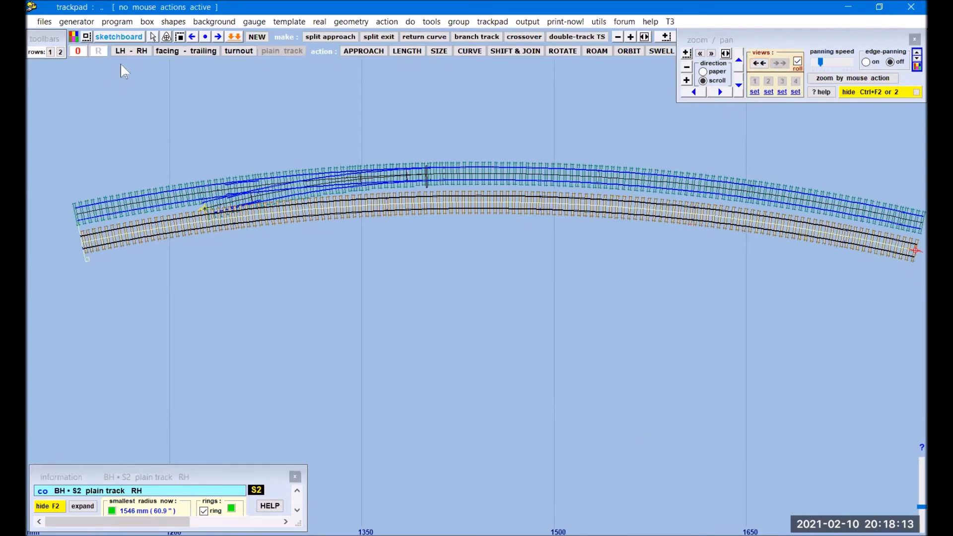
- Peg the opposite end of the lower plain track, extend it to about 1630.44 mm, and store it in the background
{"action": "left_click", "coordinate": [78, 51]}
{"action": "left_click", "coordinate": [686, 67]}
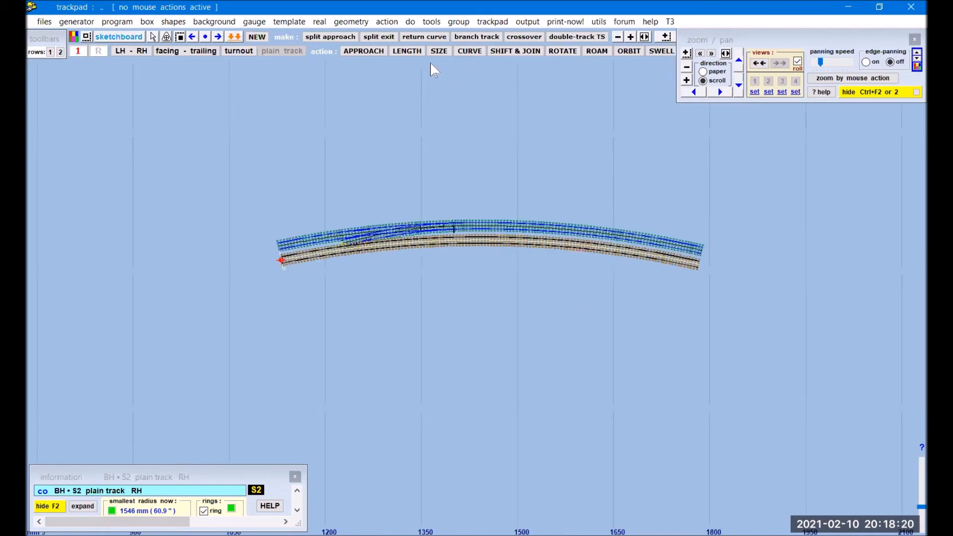
{"action": "left_click", "coordinate": [406, 51]}
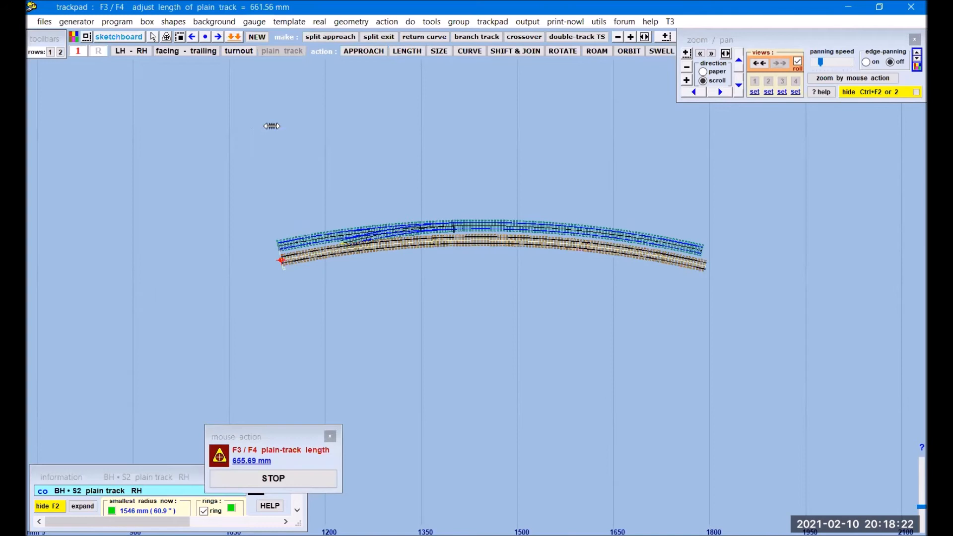
{"action": "left_click", "coordinate": [856, 221]}
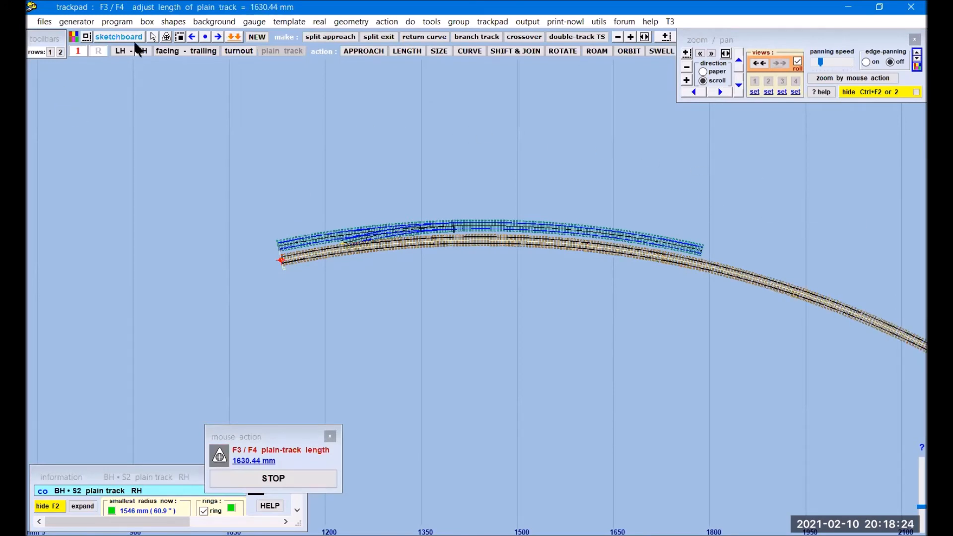
{"action": "left_click", "coordinate": [235, 37]}
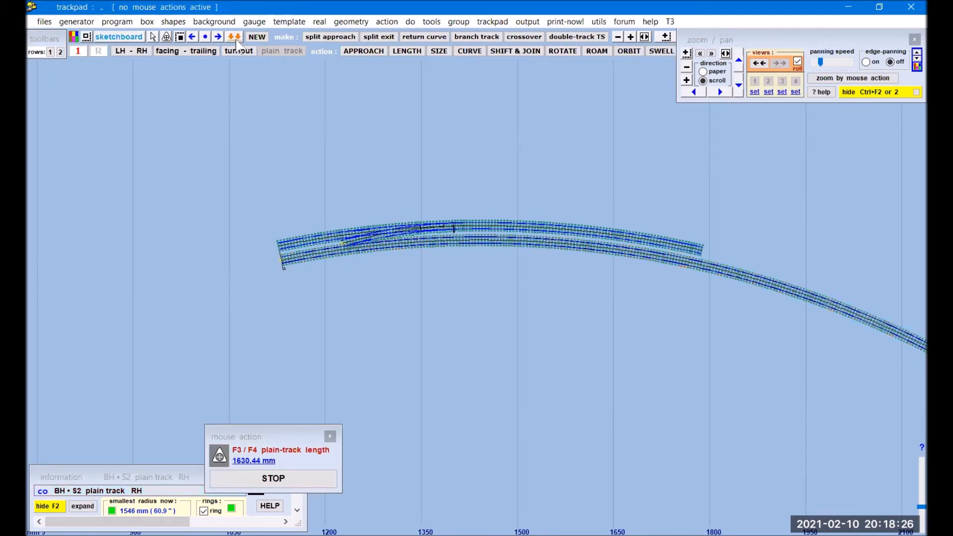
{"action": "left_click_drag", "start_coordinate": [656, 343], "coordinate": [596, 312]}
{"action": "left_click_drag", "start_coordinate": [519, 338], "coordinate": [428, 297]}
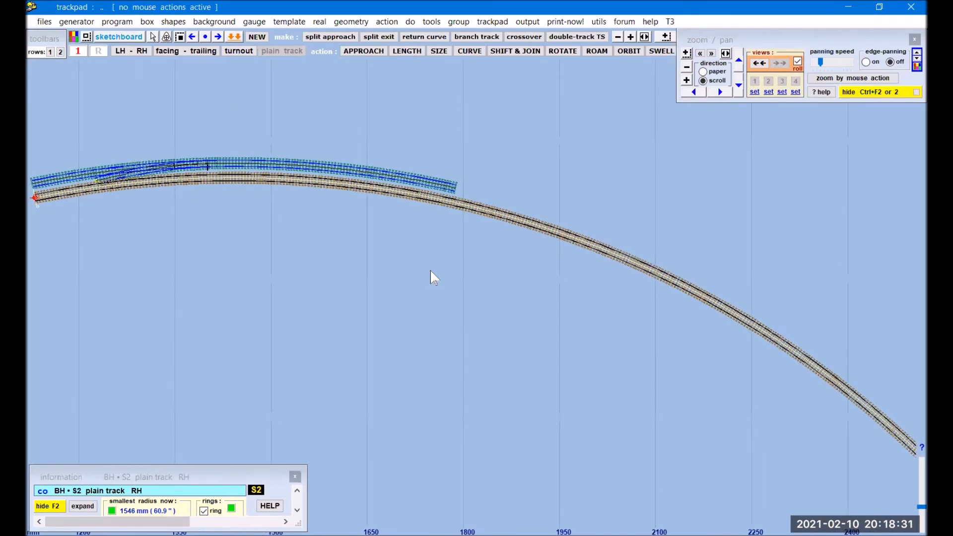
- Delete upper turnout TL268 to the control, peg its left-hand end at position 9, and extend its overall length to about 1496.35 mm
{"action": "left_click", "coordinate": [401, 183]}
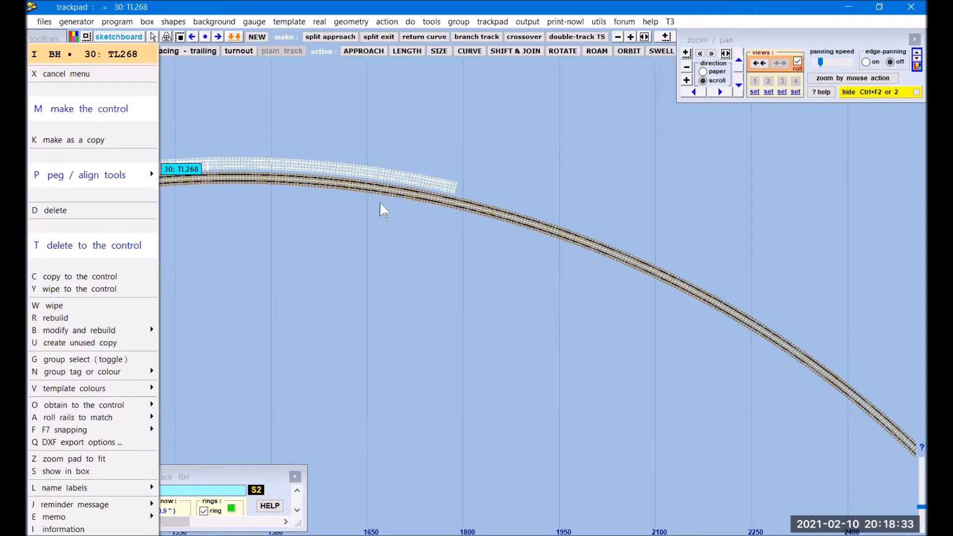
{"action": "left_click", "coordinate": [136, 248]}
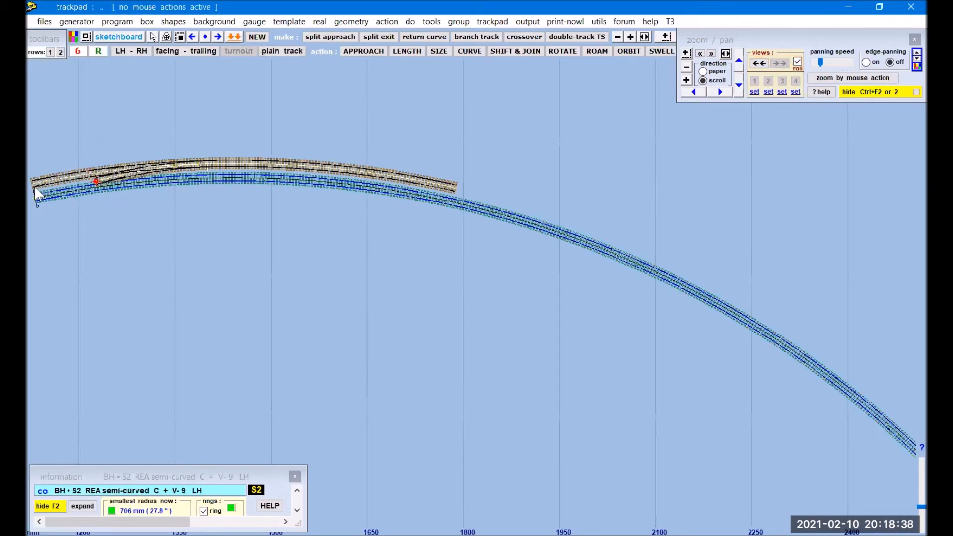
{"action": "left_click", "coordinate": [82, 51]}
{"action": "left_click", "coordinate": [81, 52]}
{"action": "left_click", "coordinate": [413, 52]}
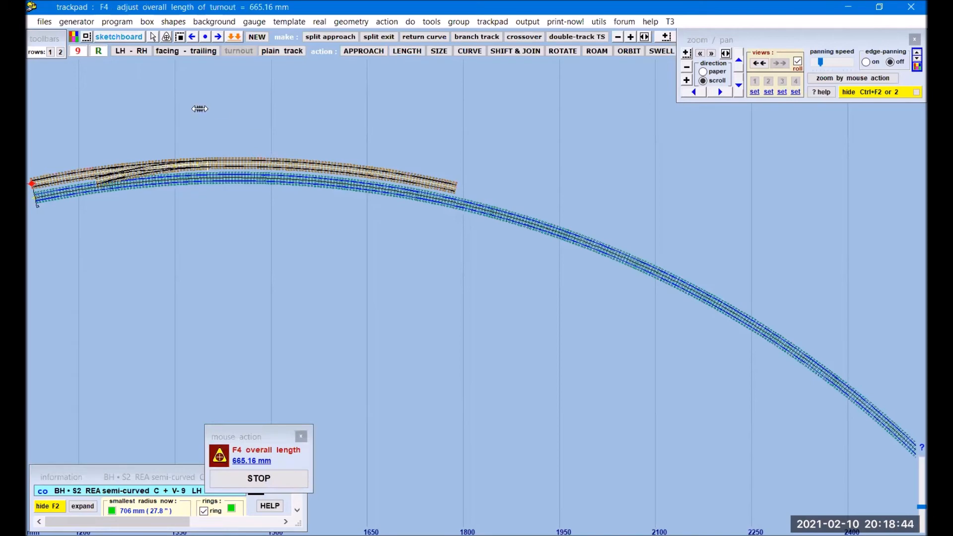
{"action": "left_click_drag", "start_coordinate": [200, 108], "coordinate": [730, 230]}
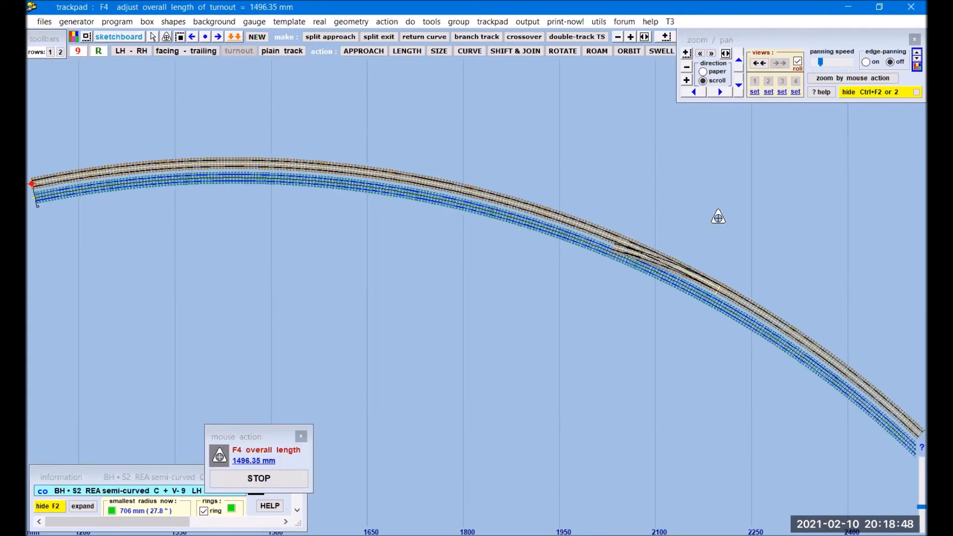
- Roam the turnout along the extended upper track back towards the track's left-hand end
{"action": "left_click", "coordinate": [595, 53]}
{"action": "left_click_drag", "start_coordinate": [697, 185], "coordinate": [115, 125]}
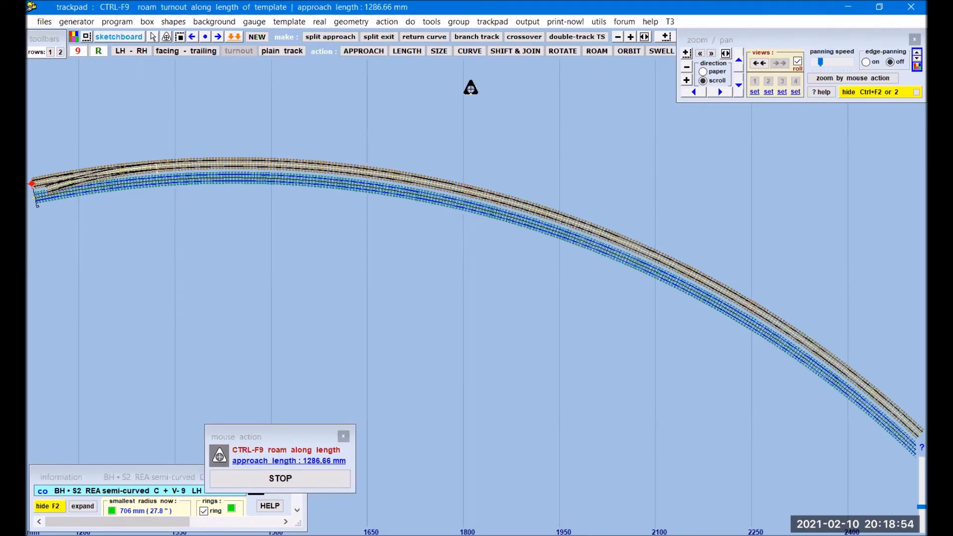
- Set the upper track template to no timbering and store it in the background
{"action": "left_click", "coordinate": [686, 80]}
{"action": "middle_click_drag", "start_coordinate": [711, 307], "coordinate": [466, 351]}
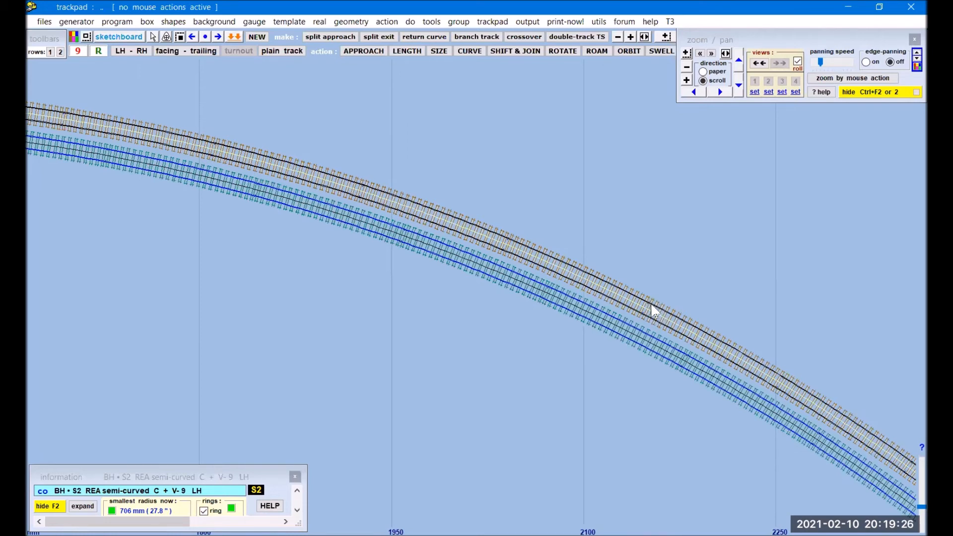
{"action": "left_click", "coordinate": [319, 22]}
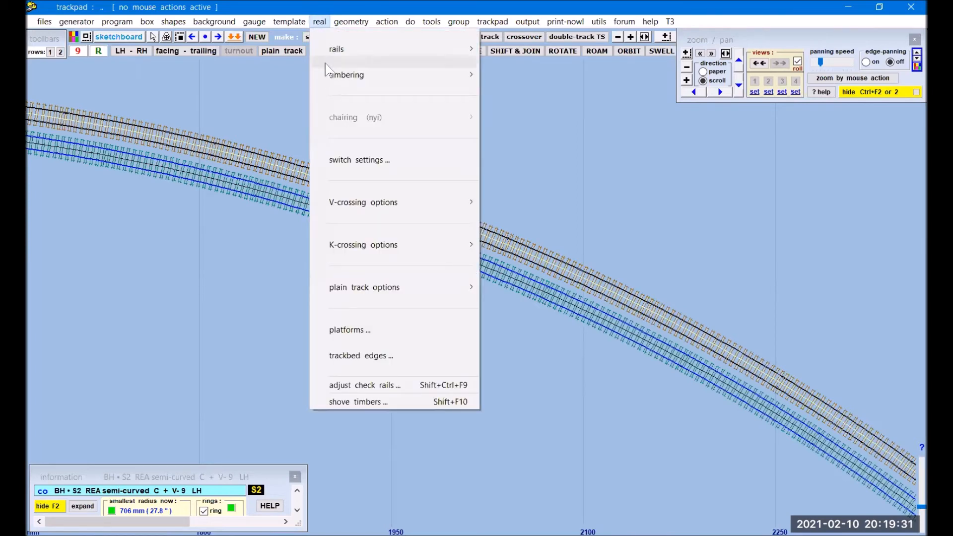
{"action": "mouse_move", "coordinate": [325, 77]}
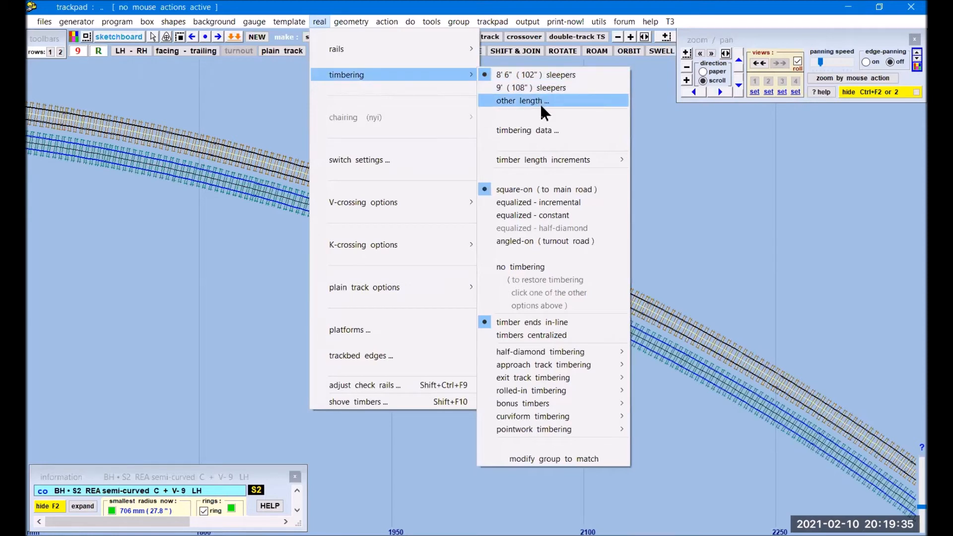
{"action": "mouse_move", "coordinate": [539, 165]}
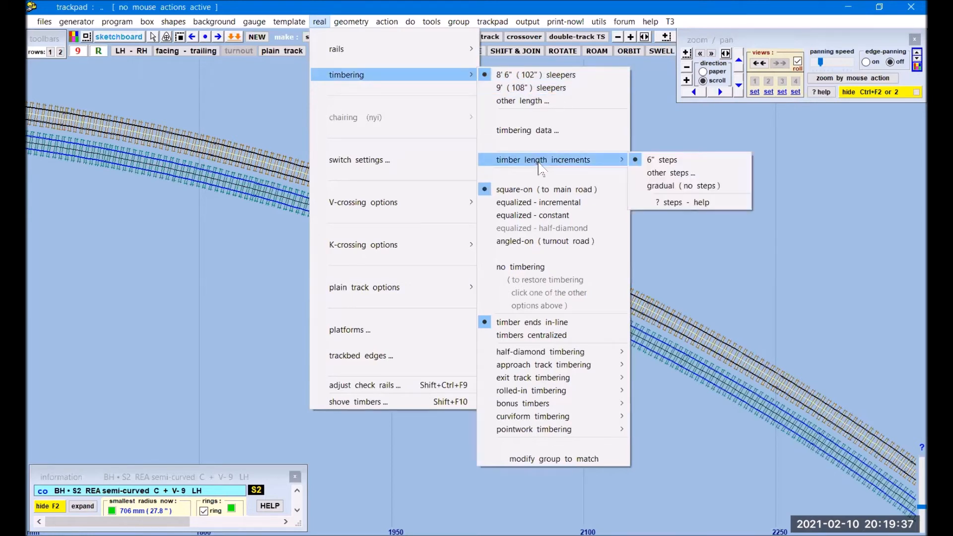
{"action": "left_click", "coordinate": [539, 270]}
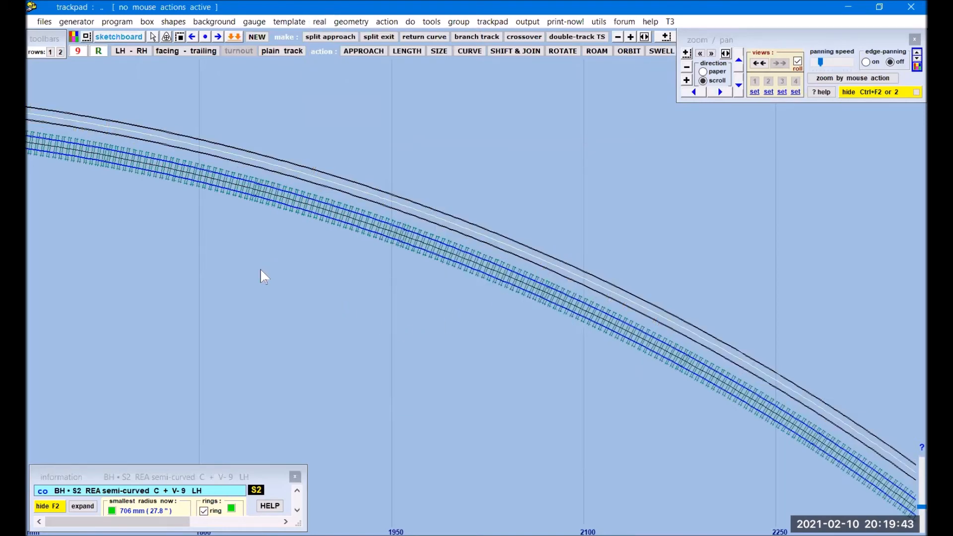
{"action": "left_click", "coordinate": [234, 38]}
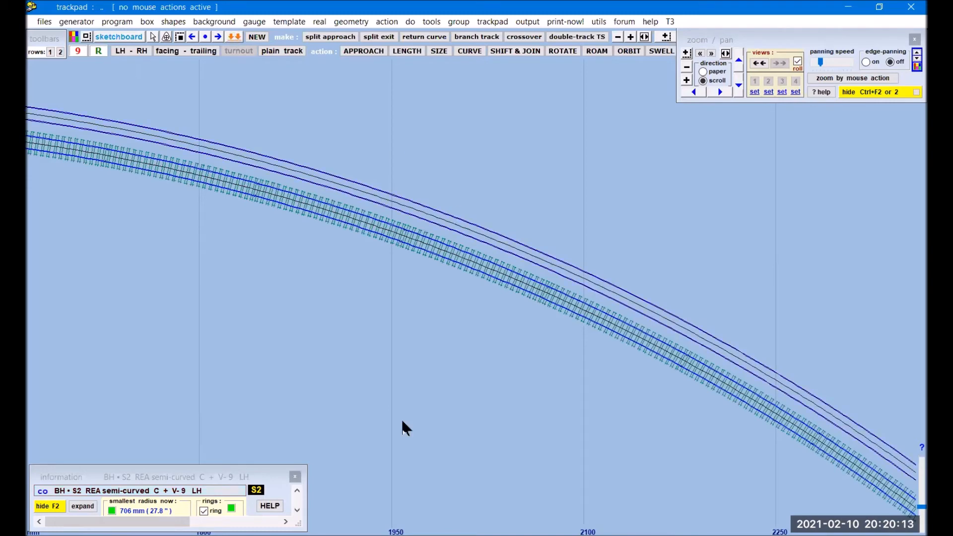
- Delete lower plain track PR269 to the control and convert it to a left-hand turnout swapped to the track's left-hand end
{"action": "left_click", "coordinate": [229, 186]}
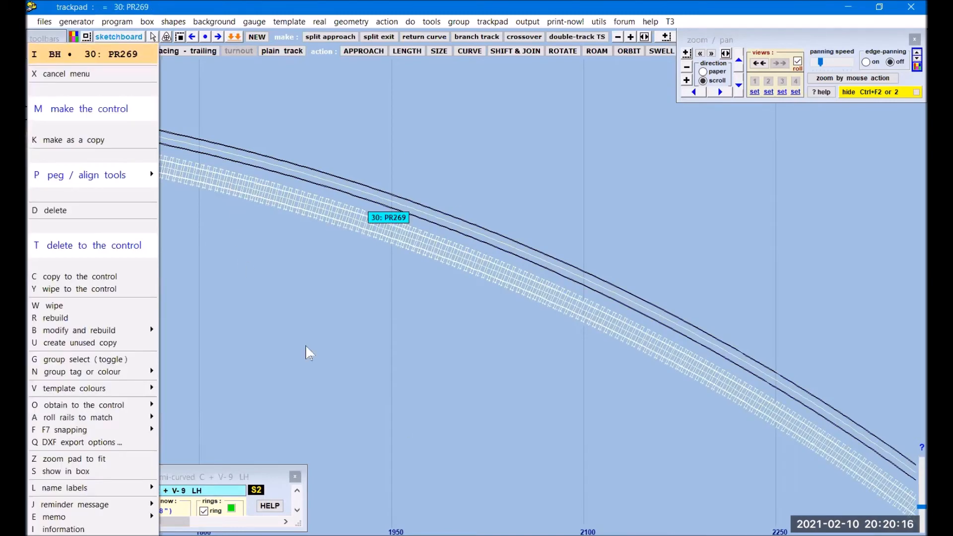
{"action": "left_click", "coordinate": [143, 248]}
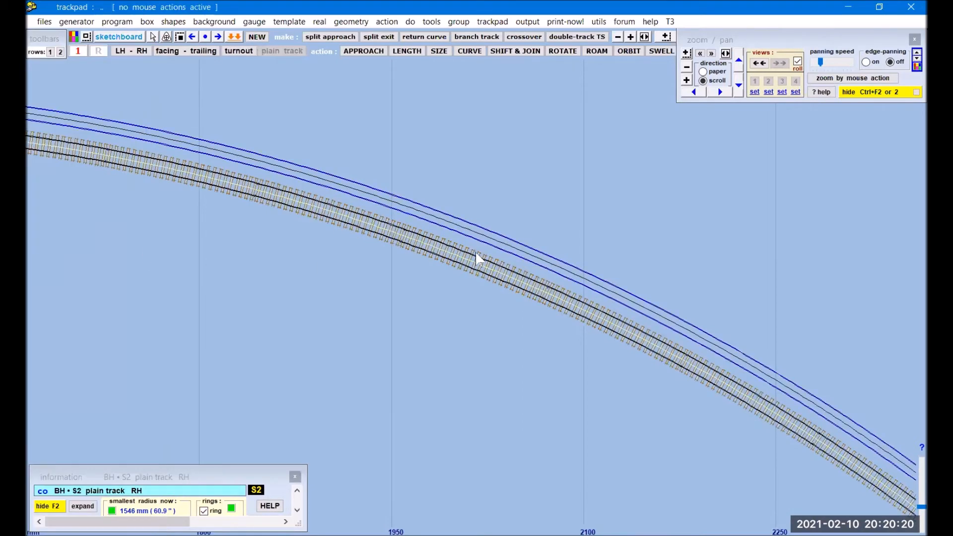
{"action": "left_click", "coordinate": [686, 67]}
{"action": "left_click_drag", "start_coordinate": [230, 316], "coordinate": [346, 276]}
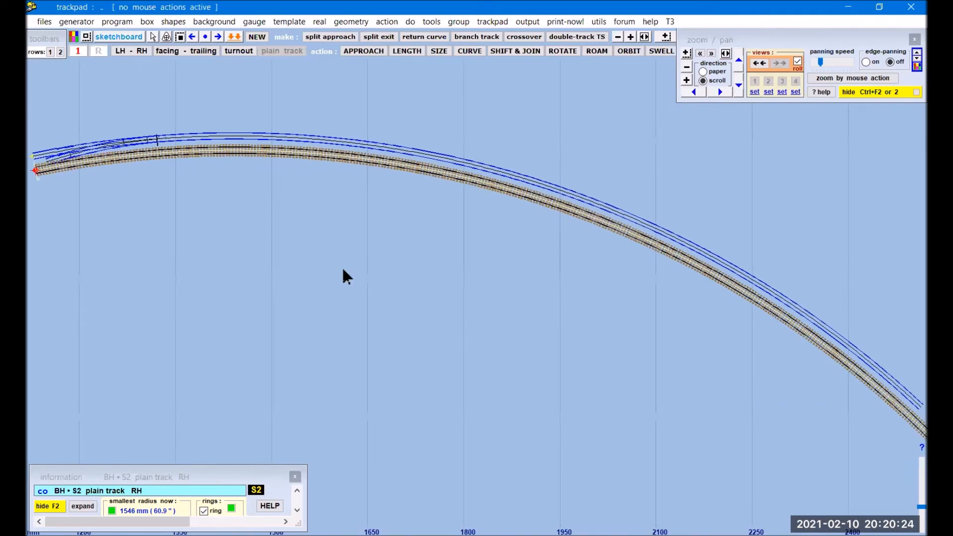
{"action": "left_click", "coordinate": [238, 51]}
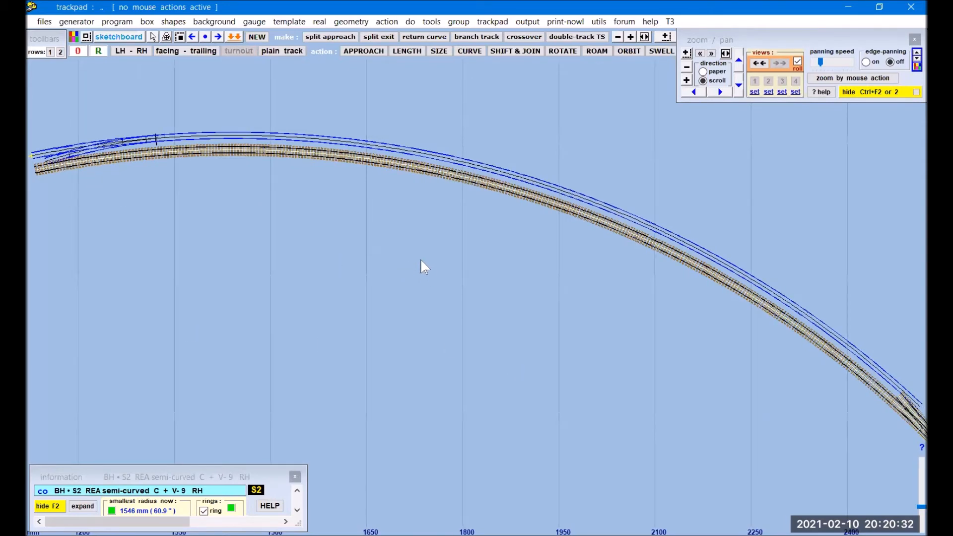
{"action": "left_click", "coordinate": [133, 56]}
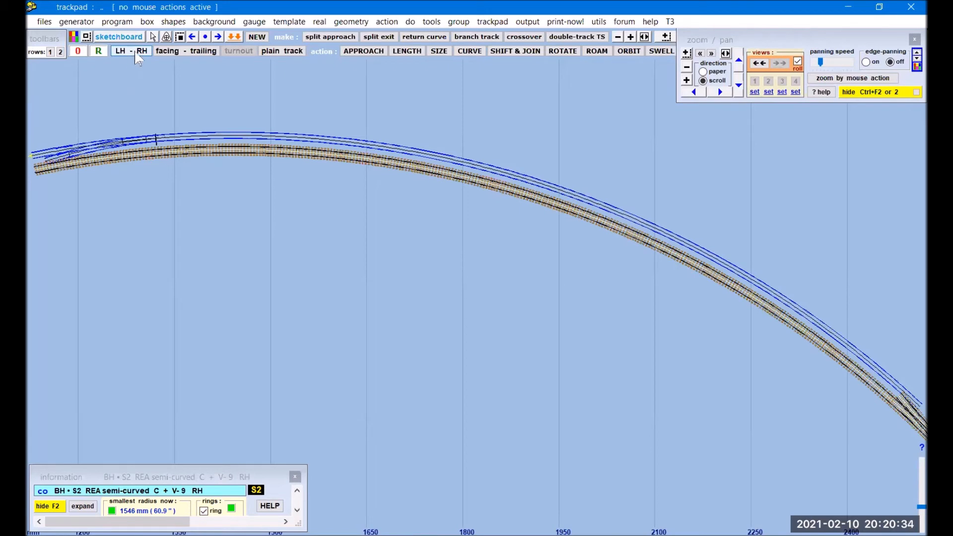
{"action": "left_click", "coordinate": [167, 55]}
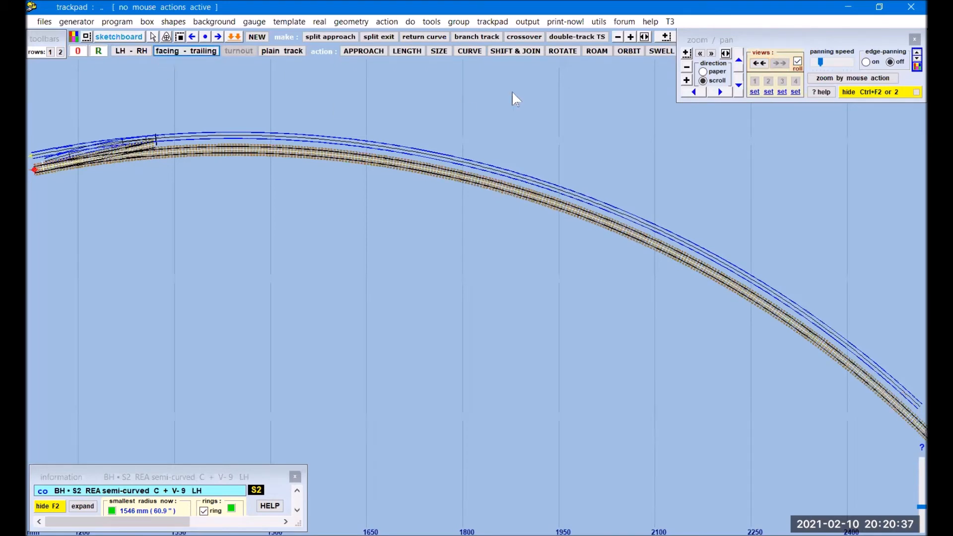
- Roam the left-hand turnout along the lower track to an approach length of about 171.28 mm
{"action": "left_click", "coordinate": [595, 52]}
{"action": "left_click_drag", "start_coordinate": [144, 224], "coordinate": [251, 230]}
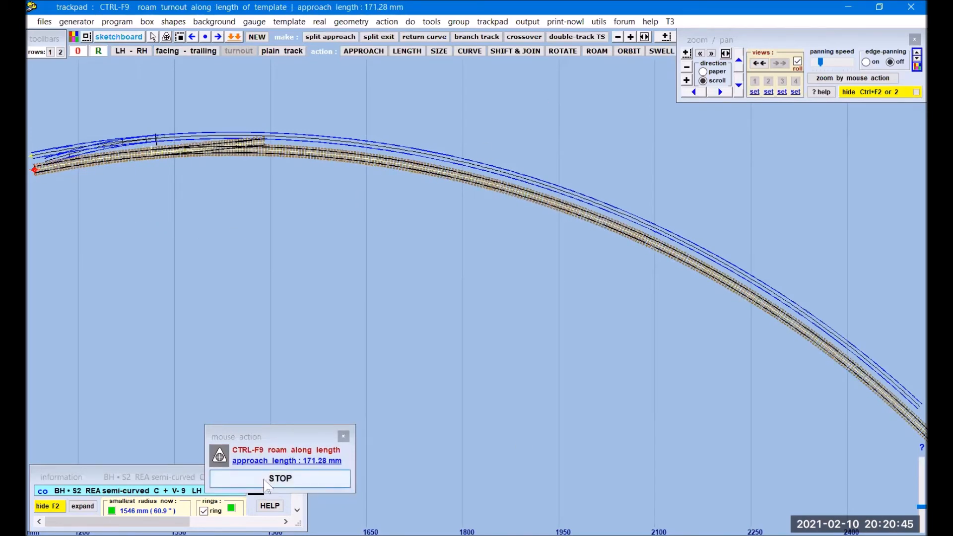
{"action": "left_click", "coordinate": [280, 478]}
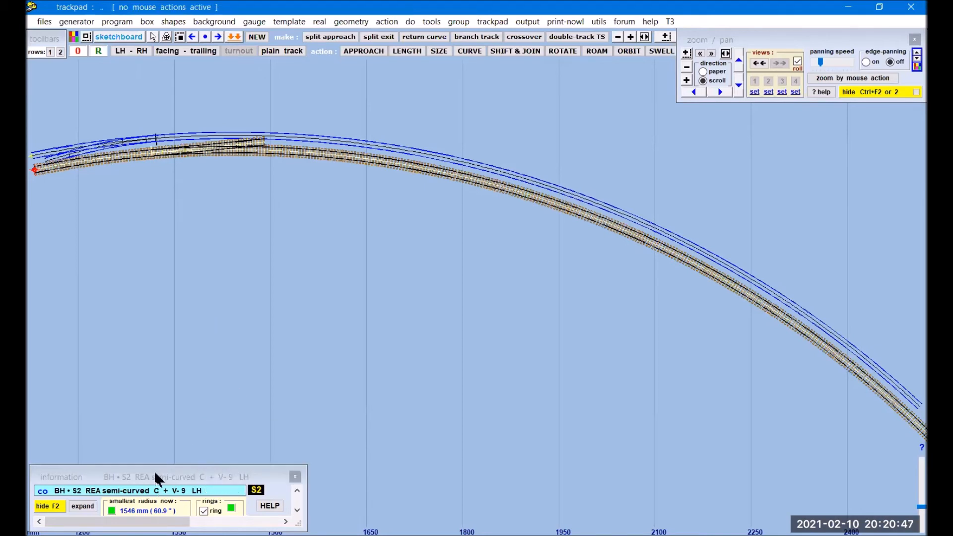
- Change the lower turnout's V-crossing type to curviform
{"action": "left_click_drag", "start_coordinate": [155, 476], "coordinate": [152, 465]}
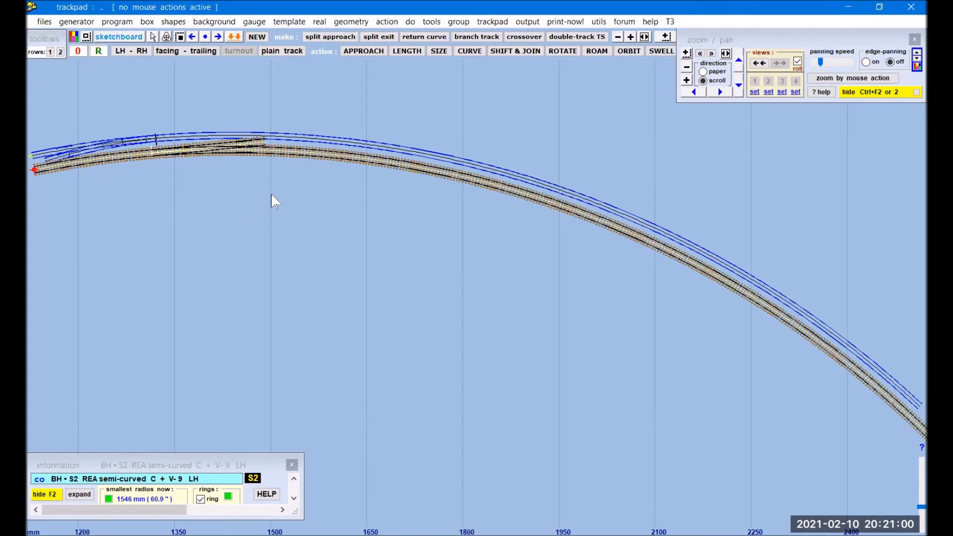
{"action": "left_click_drag", "start_coordinate": [271, 191], "coordinate": [399, 213]}
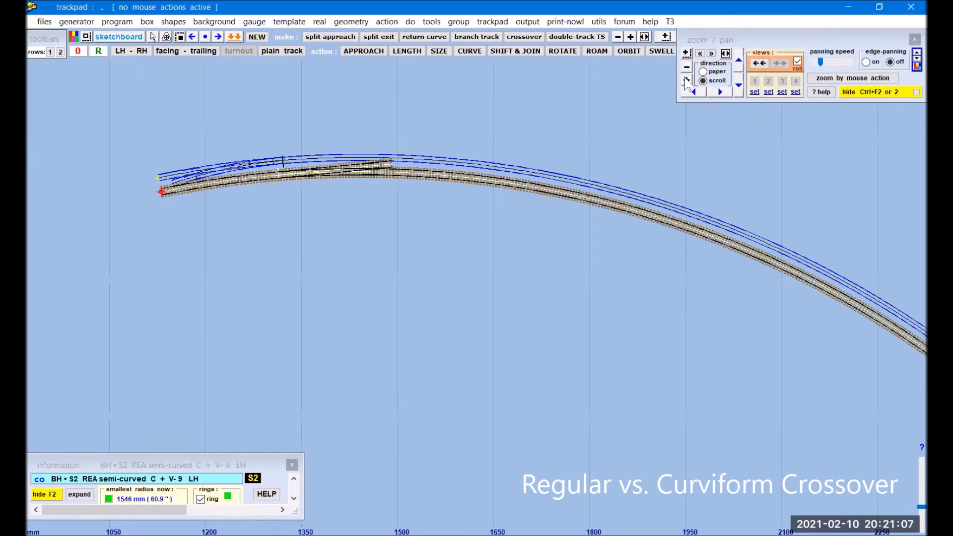
{"action": "left_click", "coordinate": [686, 80]}
{"action": "left_click_drag", "start_coordinate": [281, 127], "coordinate": [480, 325]}
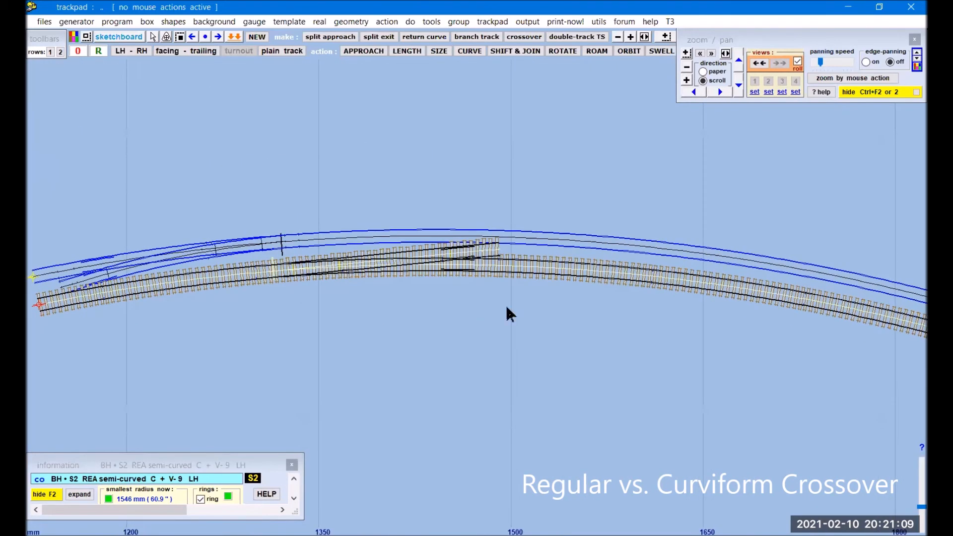
{"action": "left_click", "coordinate": [687, 80]}
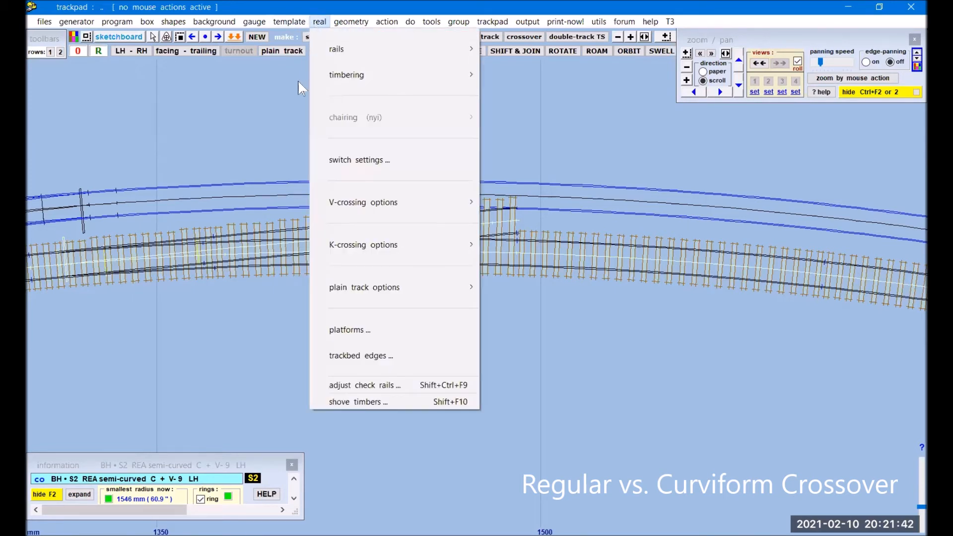
{"action": "mouse_move", "coordinate": [340, 212]}
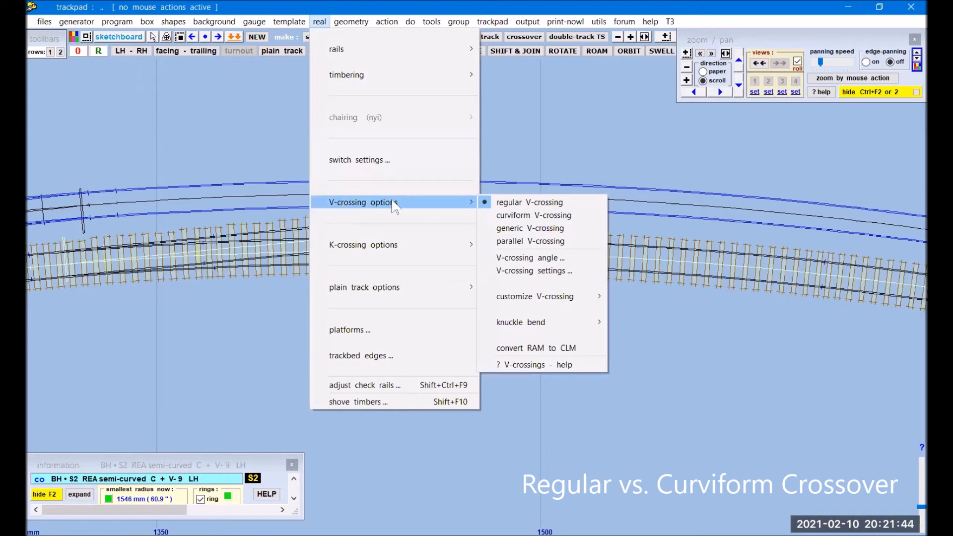
{"action": "left_click", "coordinate": [522, 216]}
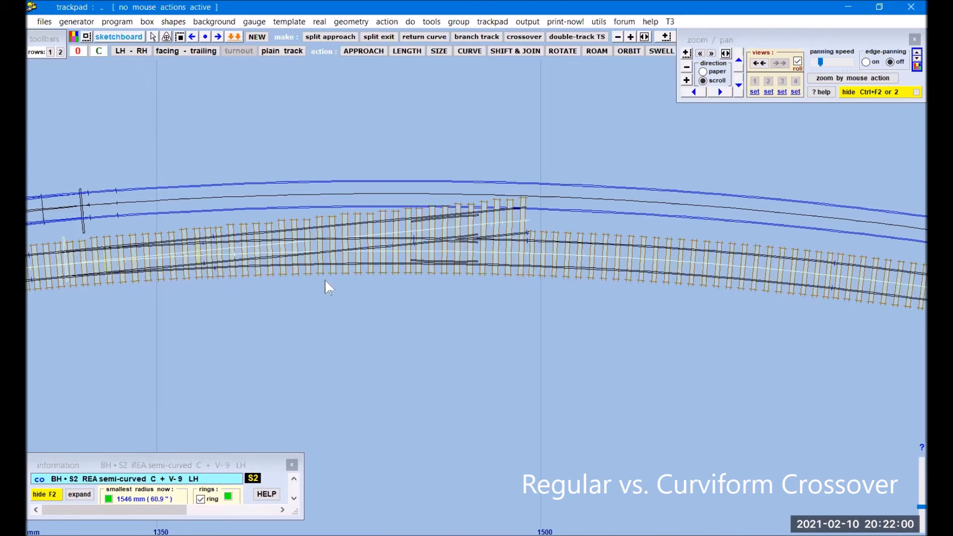
- Examine the curviform turnout's curving radius and its switch, turnout-road and V-crossing details in the expanded template information
{"action": "left_click", "coordinate": [468, 52]}
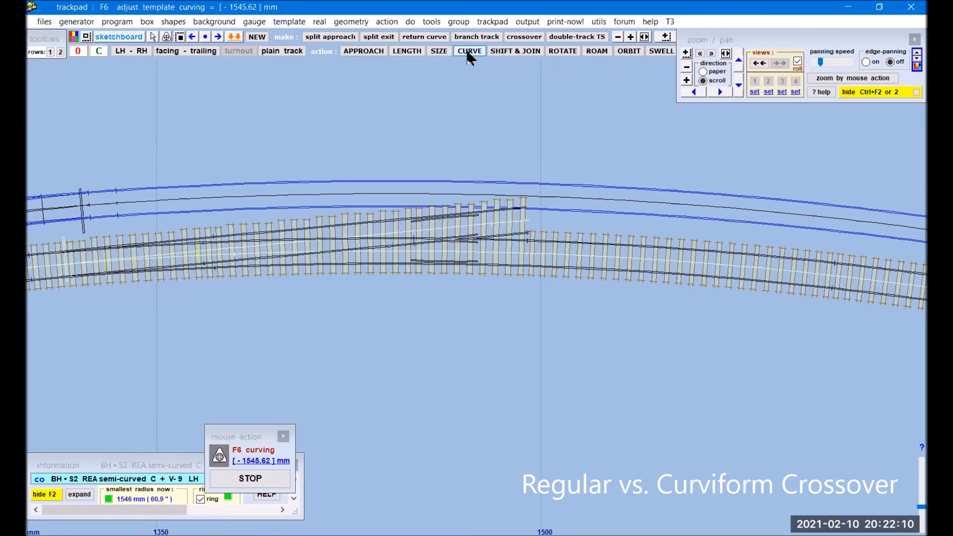
{"action": "left_click", "coordinate": [267, 479]}
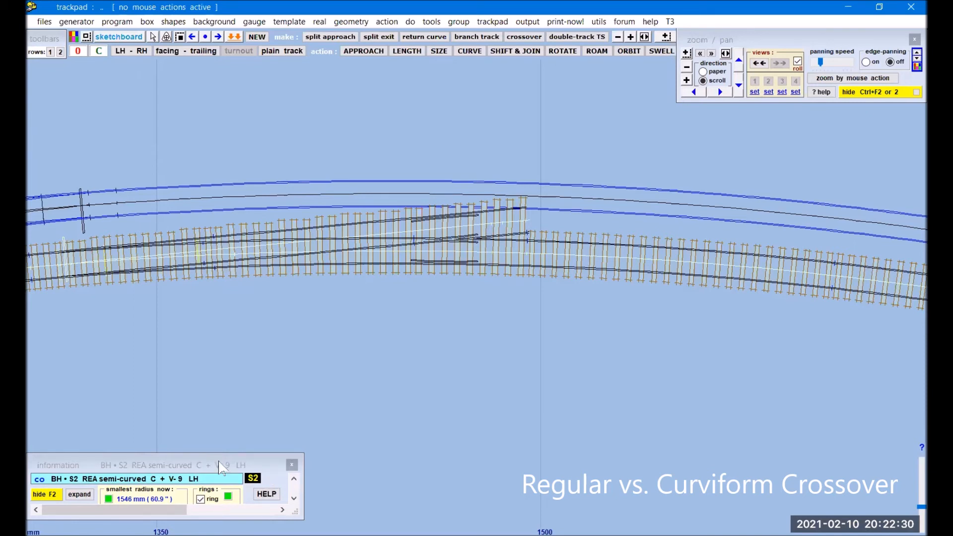
{"action": "left_click_drag", "start_coordinate": [222, 467], "coordinate": [221, 159]}
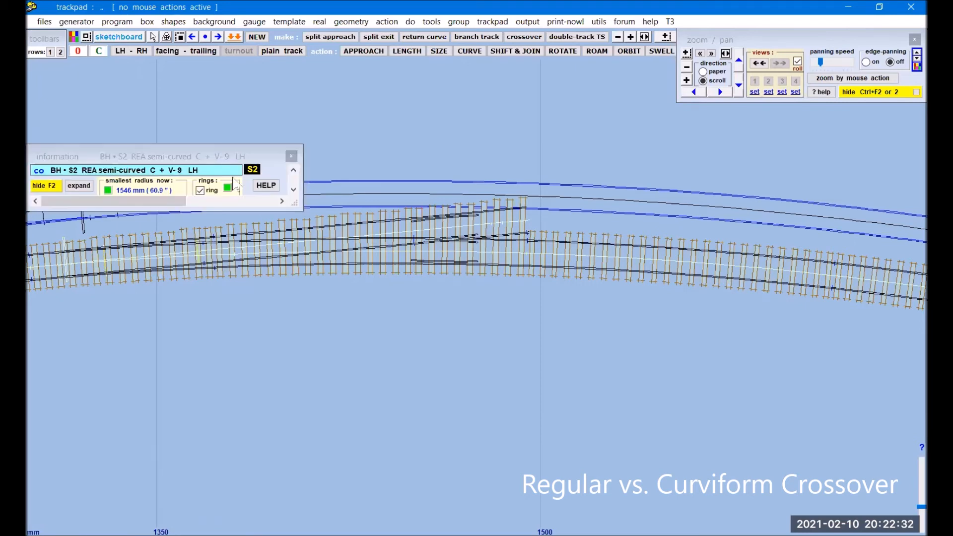
{"action": "left_click", "coordinate": [79, 186]}
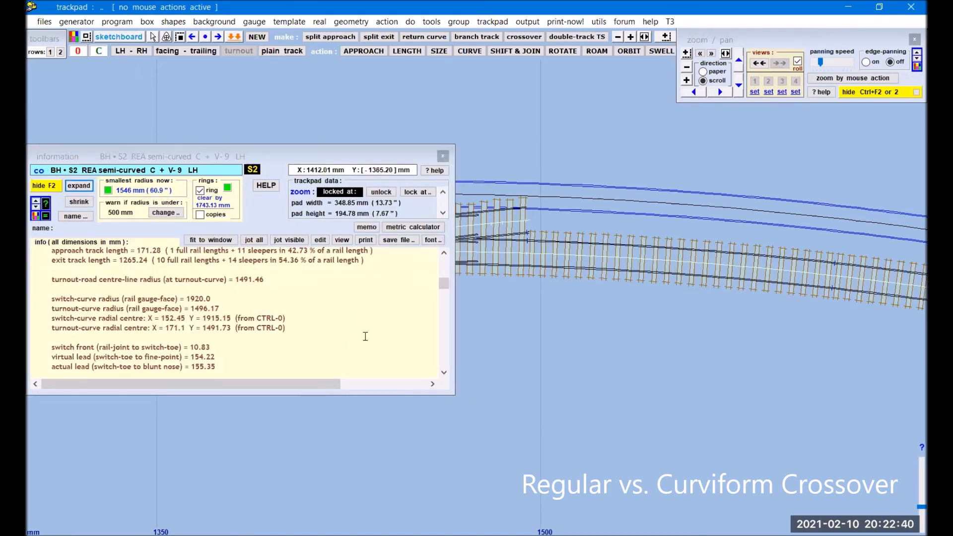
{"action": "mouse_move", "coordinate": [444, 284]}
{"action": "left_mouse_down"}
{"action": "mouse_move", "coordinate": [443, 264]}
{"action": "mouse_move", "coordinate": [447, 272]}
{"action": "left_mouse_up"}
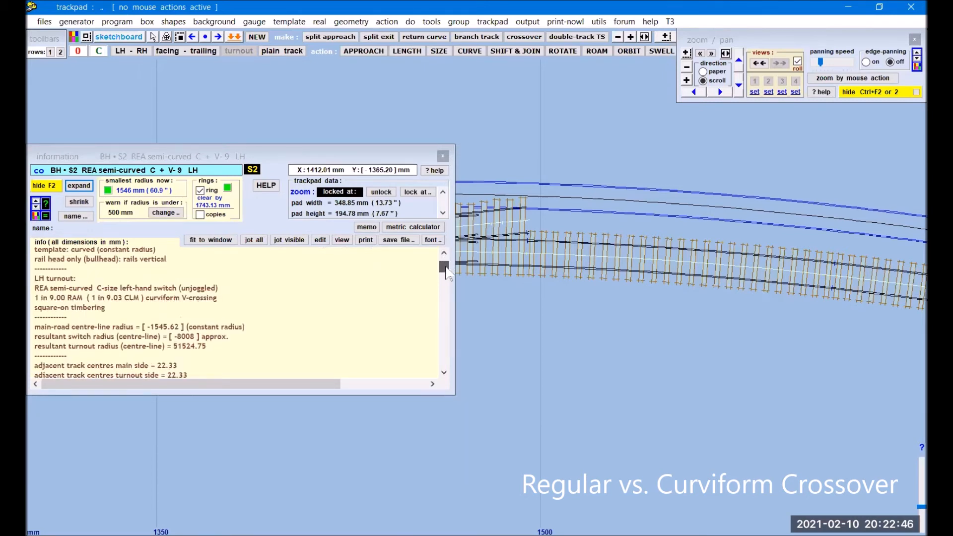
{"action": "left_click_drag", "start_coordinate": [447, 272], "coordinate": [445, 279]}
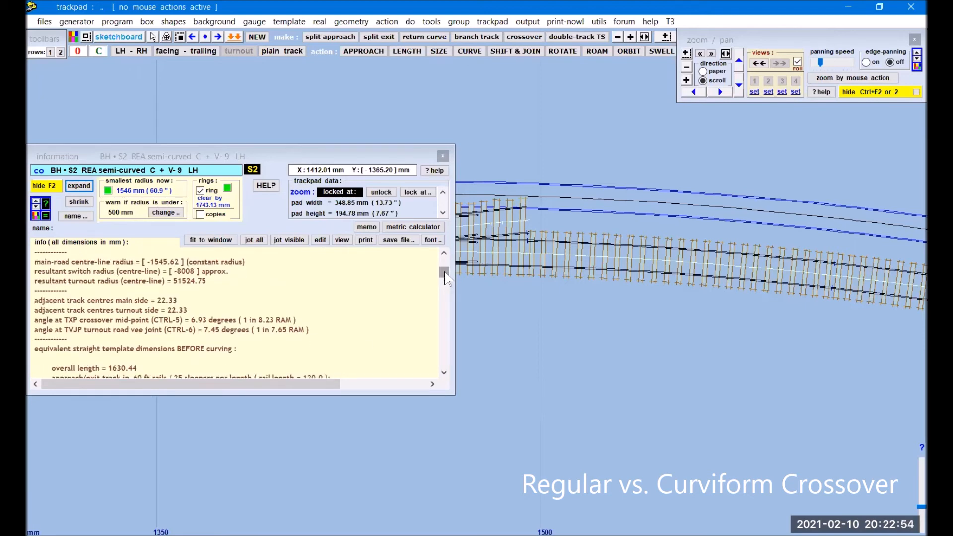
{"action": "left_click_drag", "start_coordinate": [446, 279], "coordinate": [444, 268]}
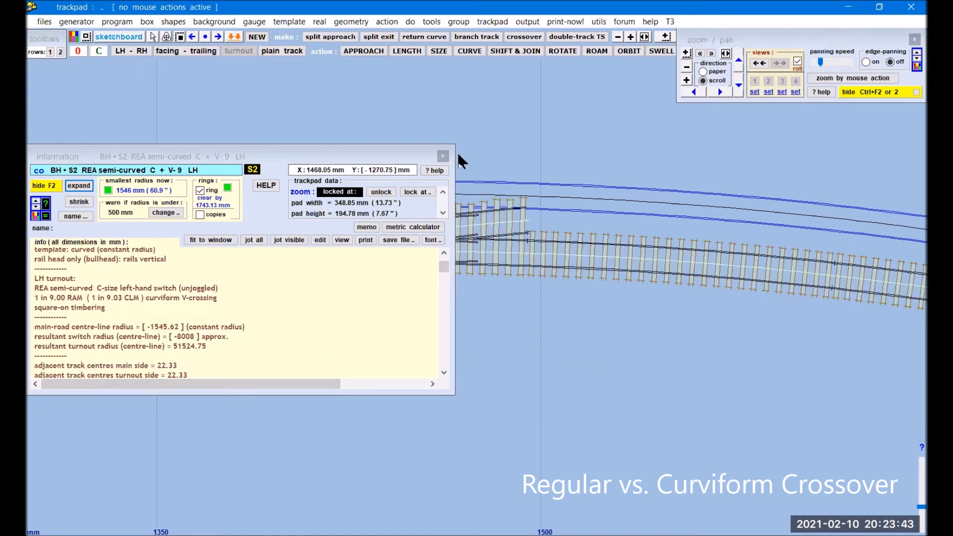
{"action": "left_click", "coordinate": [443, 157]}
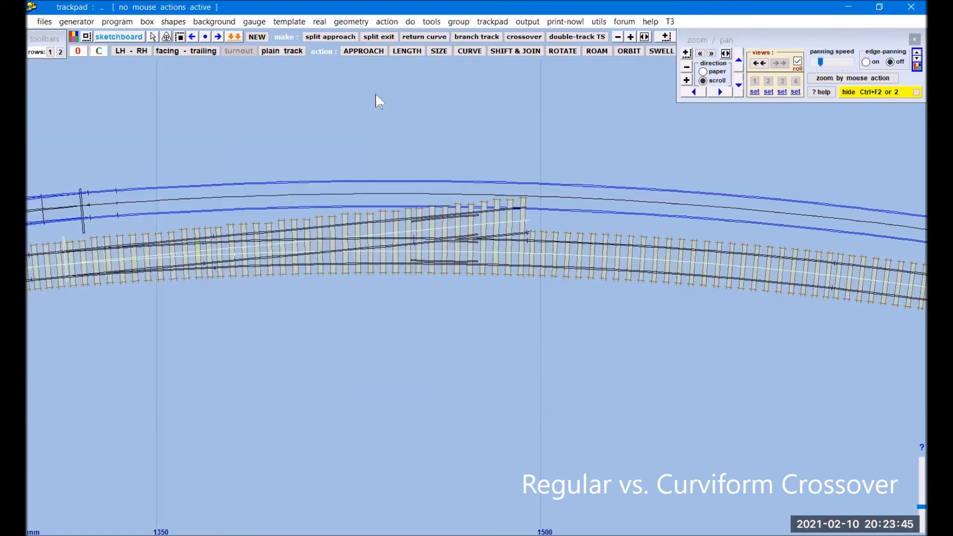
- Set the V-crossing angle of the lower curviform turnout to 10
{"action": "left_click", "coordinate": [319, 23]}
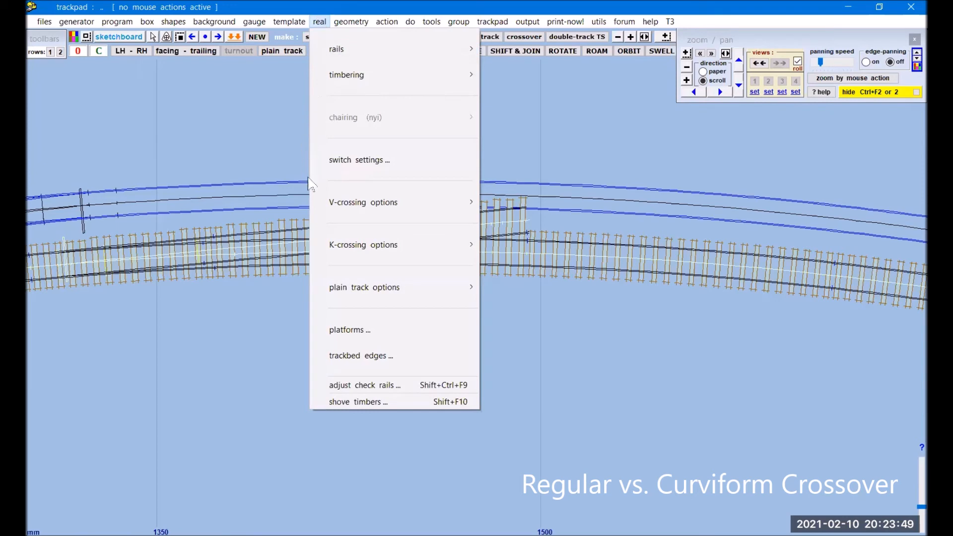
{"action": "mouse_move", "coordinate": [352, 204]}
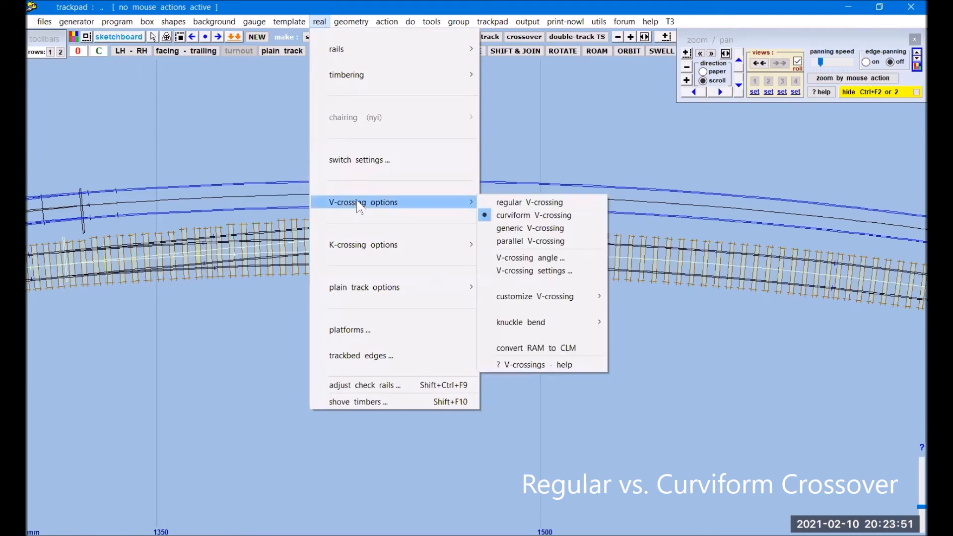
{"action": "left_click", "coordinate": [572, 257]}
{"action": "key", "text": "Delete"}
{"action": "type", "text": "10"}
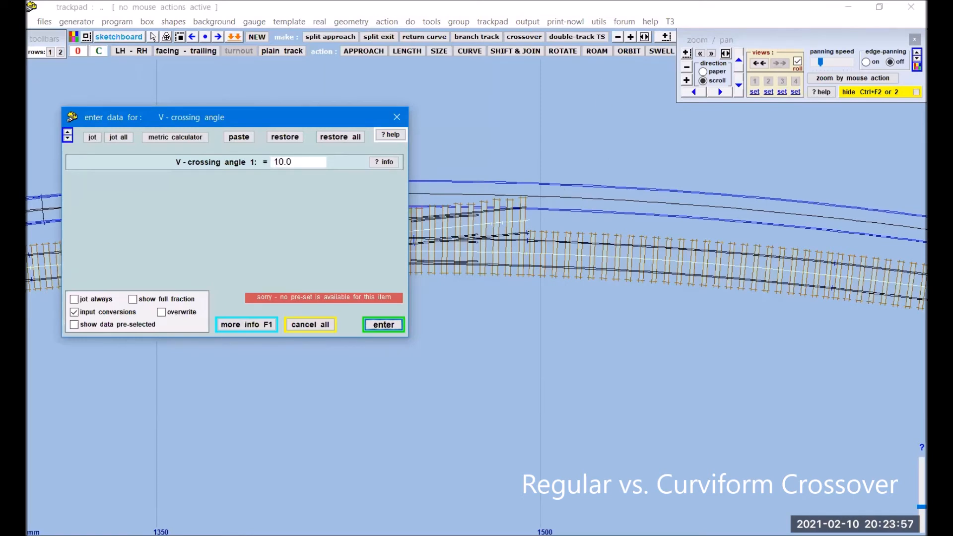
{"action": "key", "text": "Return"}
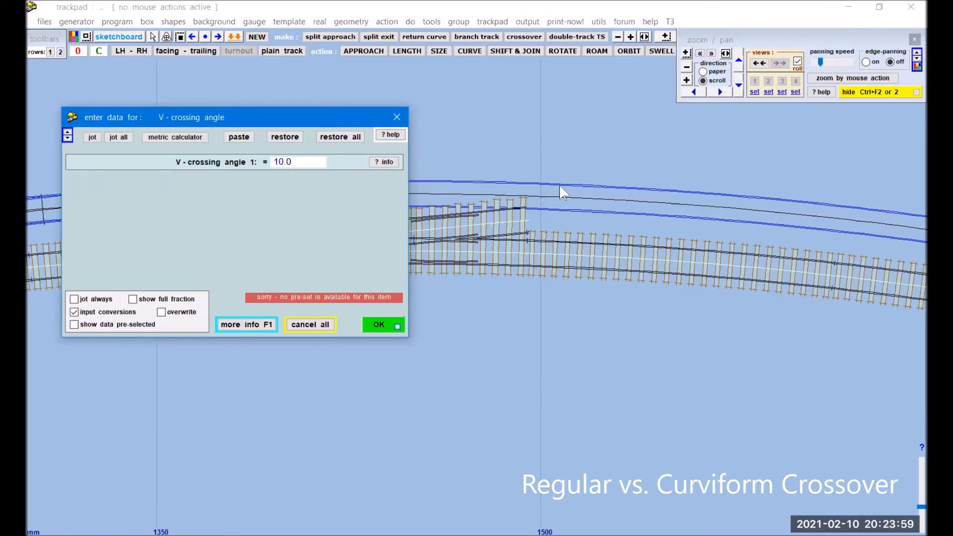
{"action": "key", "text": "Return"}
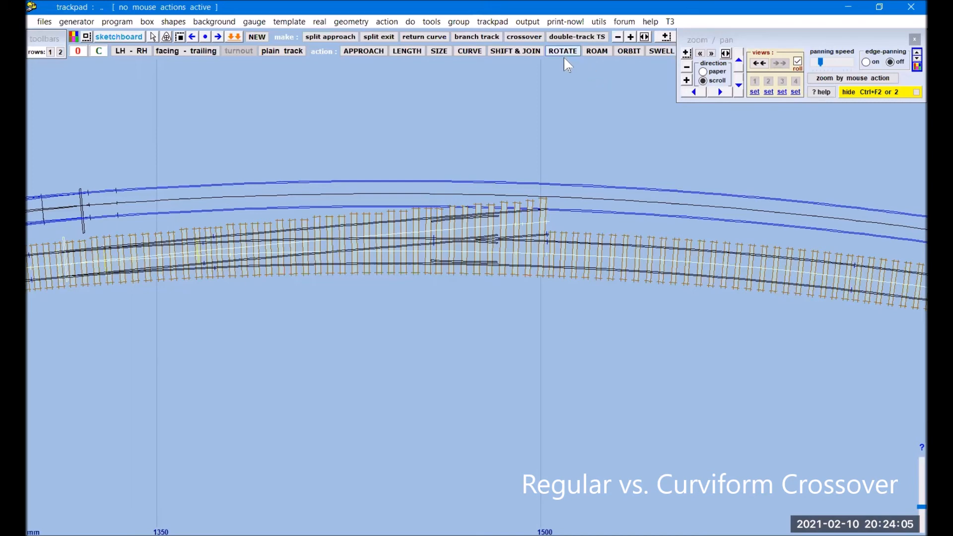
- Display the template information to check the turnout's radii, and park the information window shrunk below the track
{"action": "left_click", "coordinate": [494, 22]}
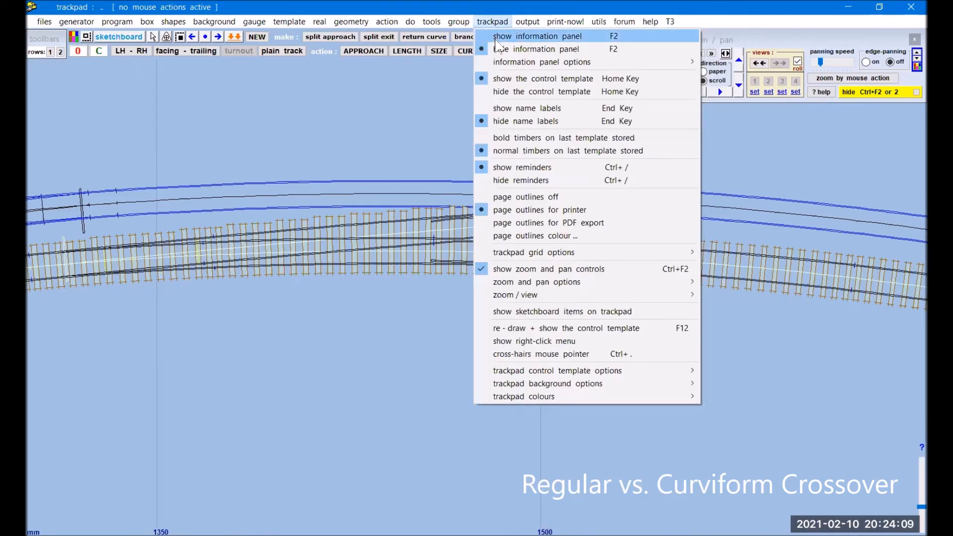
{"action": "left_click", "coordinate": [497, 36]}
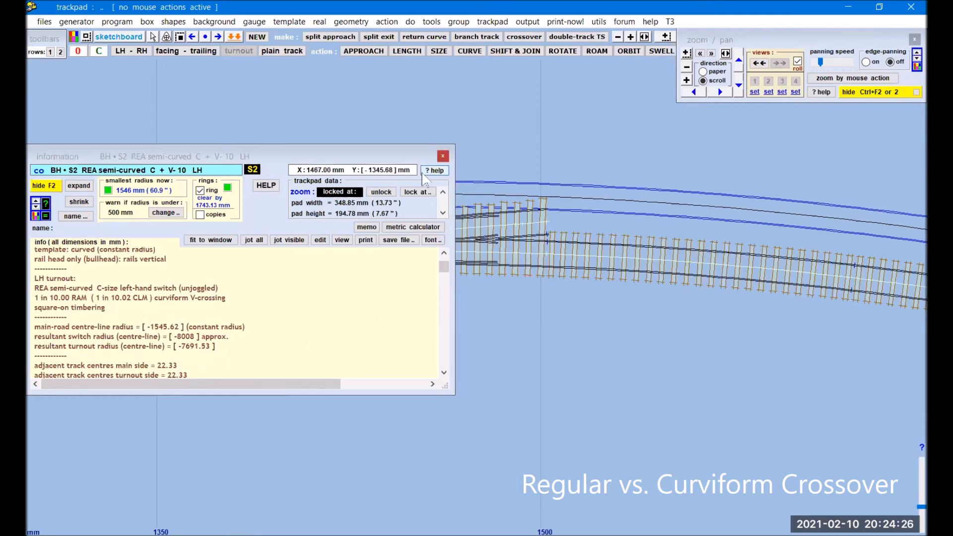
{"action": "left_click", "coordinate": [79, 204]}
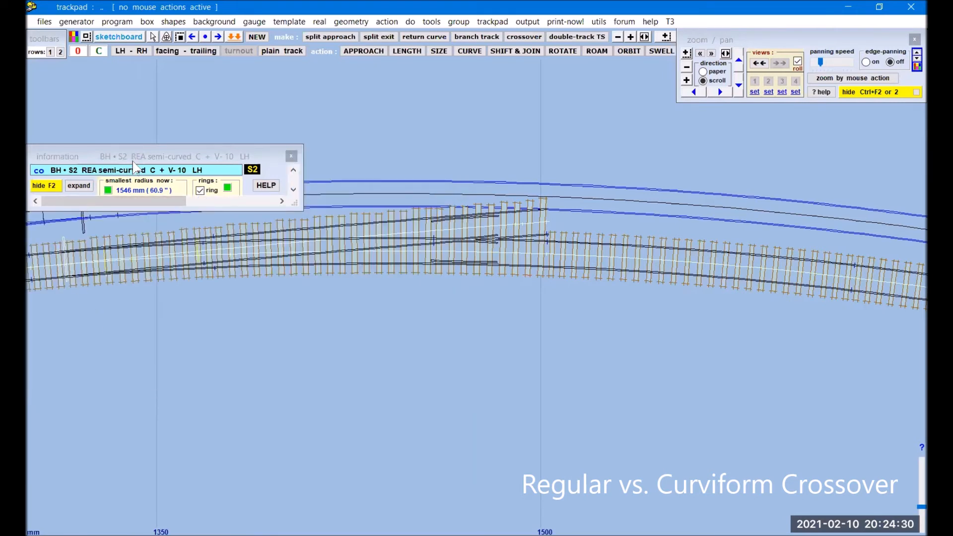
{"action": "left_click_drag", "start_coordinate": [133, 162], "coordinate": [131, 483]}
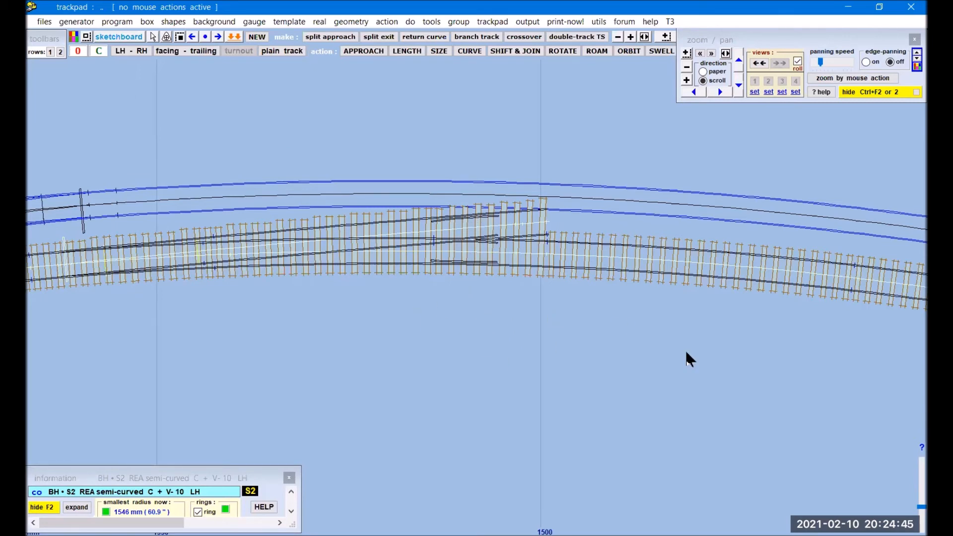
- Change the lower turnout's V-crossing type from curviform to parallel
{"action": "middle_click_drag", "start_coordinate": [687, 352], "coordinate": [450, 335]}
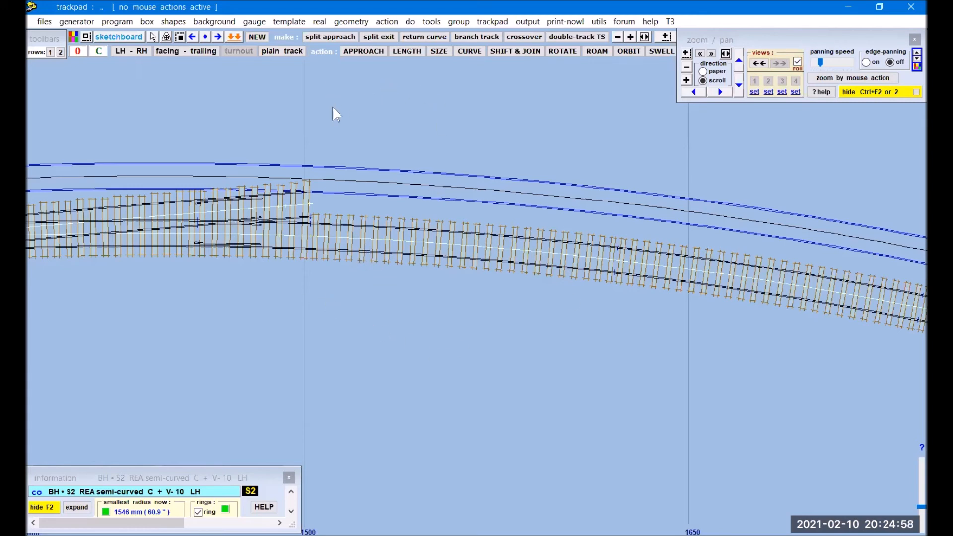
{"action": "left_click", "coordinate": [319, 22]}
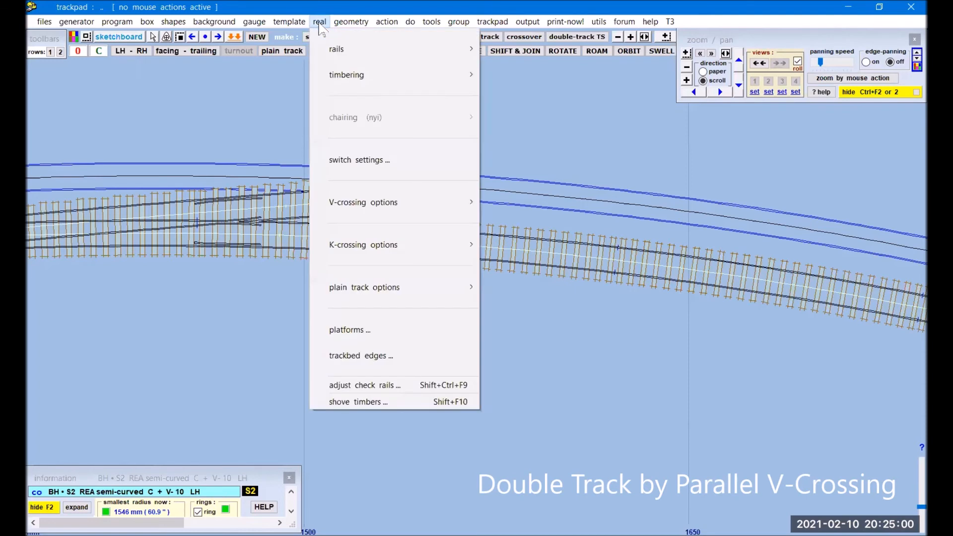
{"action": "mouse_move", "coordinate": [382, 213]}
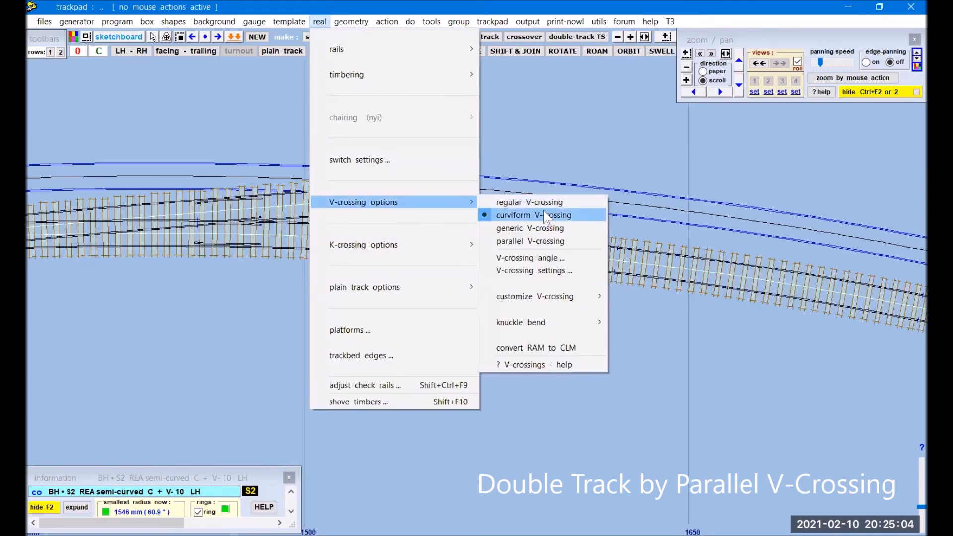
{"action": "left_click", "coordinate": [557, 243]}
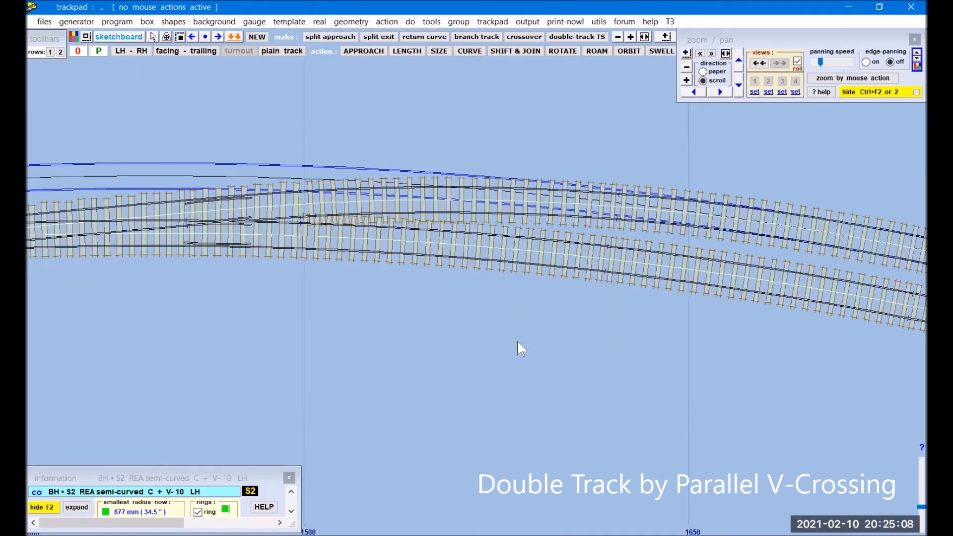
- Adjust the turnout's overall length to about 1528.85 mm and its curving radius to about -1552.84 mm
{"action": "left_click", "coordinate": [686, 67]}
{"action": "left_click_drag", "start_coordinate": [769, 356], "coordinate": [523, 269]}
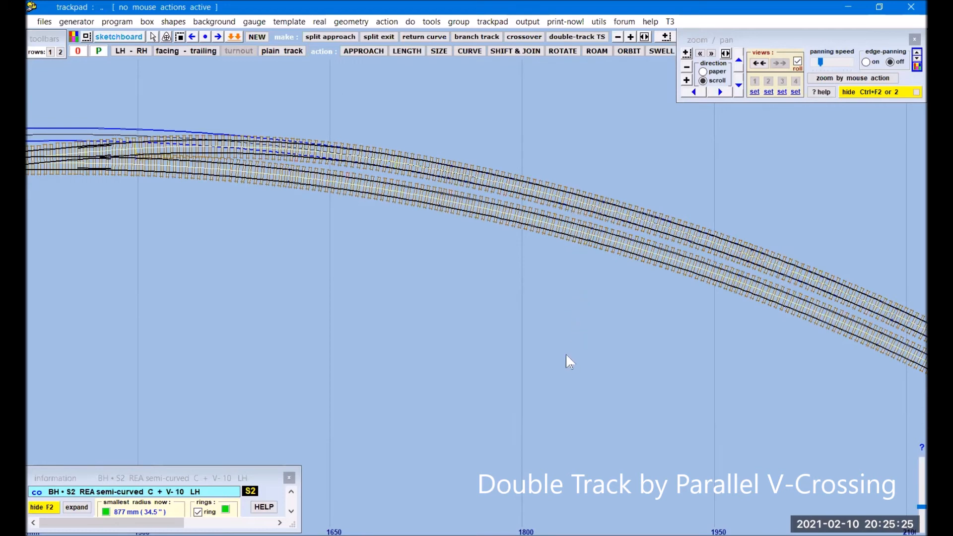
{"action": "left_click_drag", "start_coordinate": [772, 350], "coordinate": [468, 257]}
{"action": "left_click", "coordinate": [686, 70]}
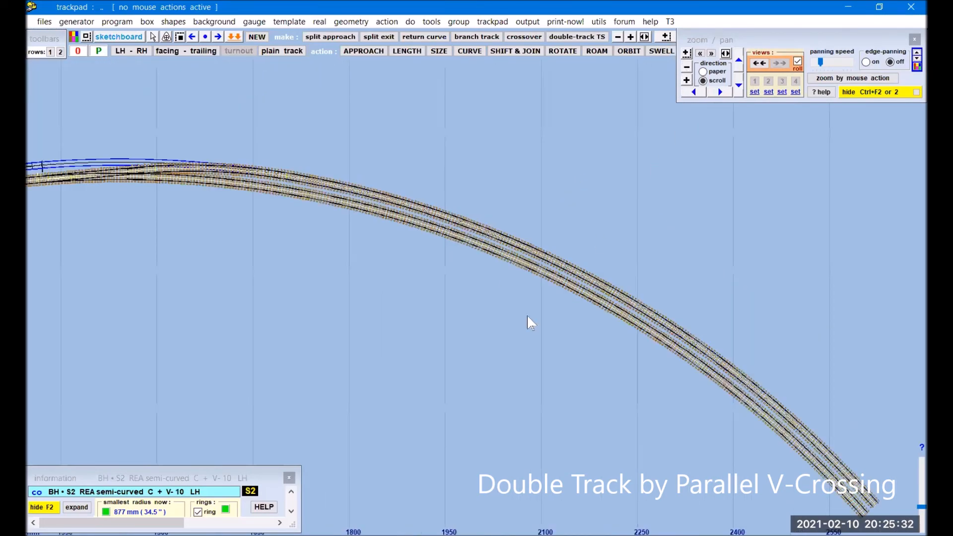
{"action": "left_click_drag", "start_coordinate": [521, 345], "coordinate": [563, 287]}
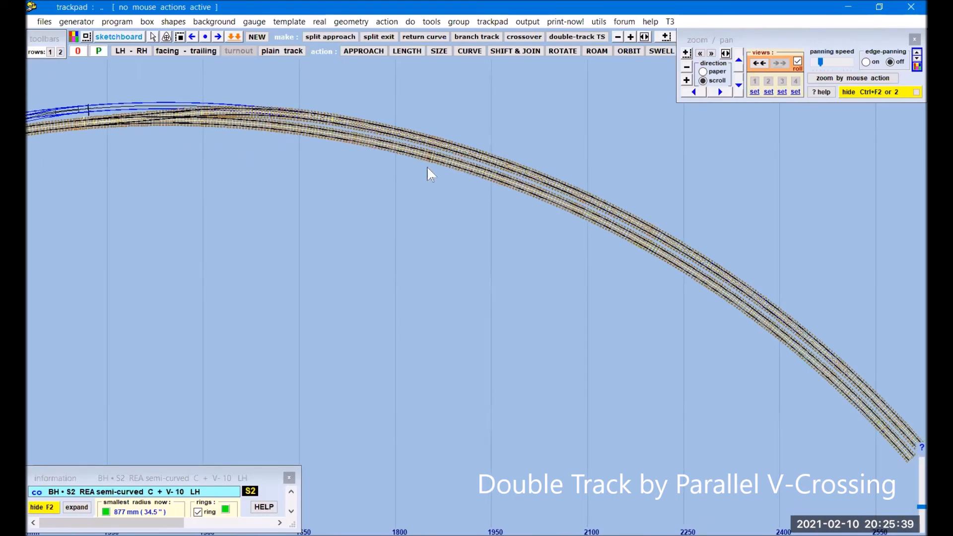
{"action": "mouse_move", "coordinate": [841, 421]}
{"action": "left_mouse_down"}
{"action": "mouse_move", "coordinate": [818, 409]}
{"action": "mouse_move", "coordinate": [836, 412]}
{"action": "left_mouse_up"}
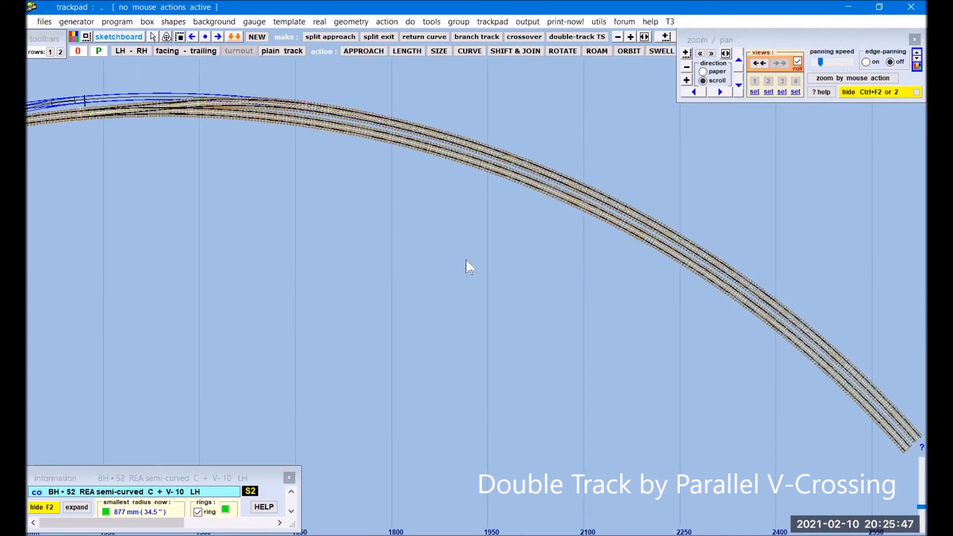
{"action": "left_click", "coordinate": [406, 51]}
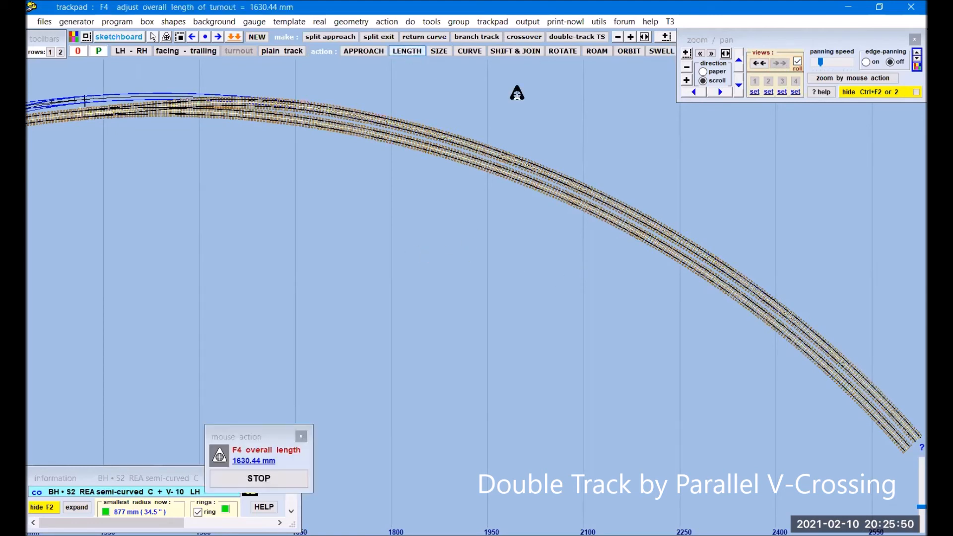
{"action": "left_click_drag", "start_coordinate": [839, 226], "coordinate": [638, 145]}
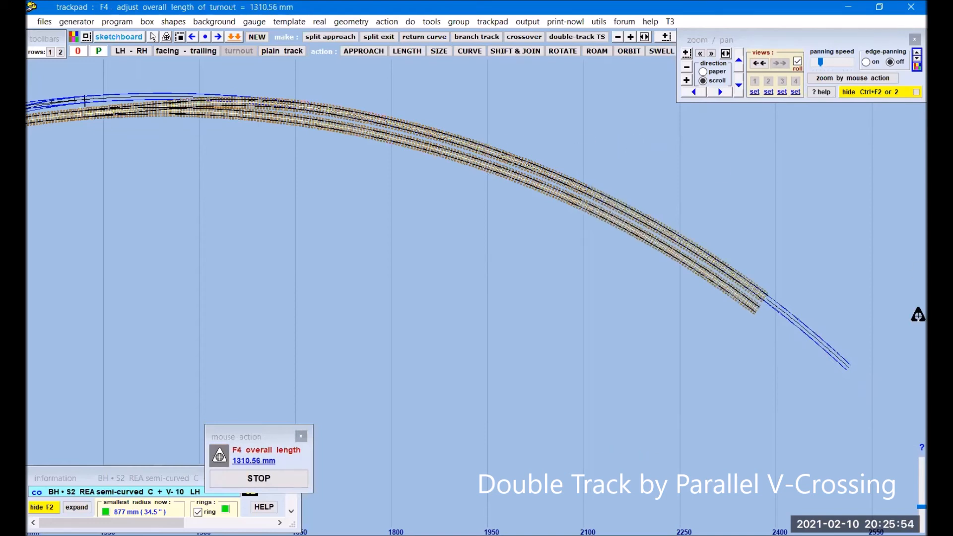
{"action": "left_click_drag", "start_coordinate": [557, 88], "coordinate": [672, 117]}
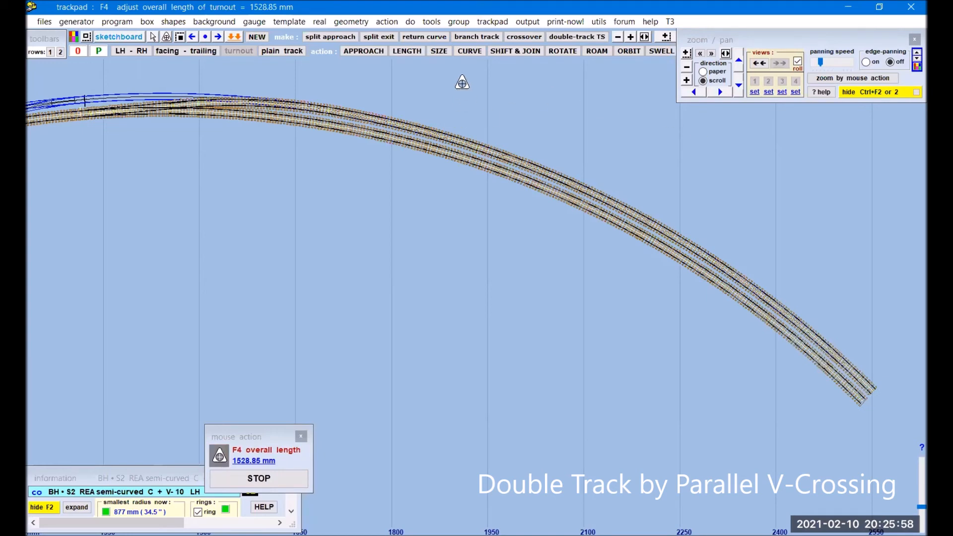
{"action": "left_click", "coordinate": [469, 51]}
{"action": "mouse_move", "coordinate": [461, 411]}
{"action": "left_mouse_down"}
{"action": "mouse_move", "coordinate": [494, 362]}
{"action": "mouse_move", "coordinate": [478, 415]}
{"action": "left_mouse_up"}
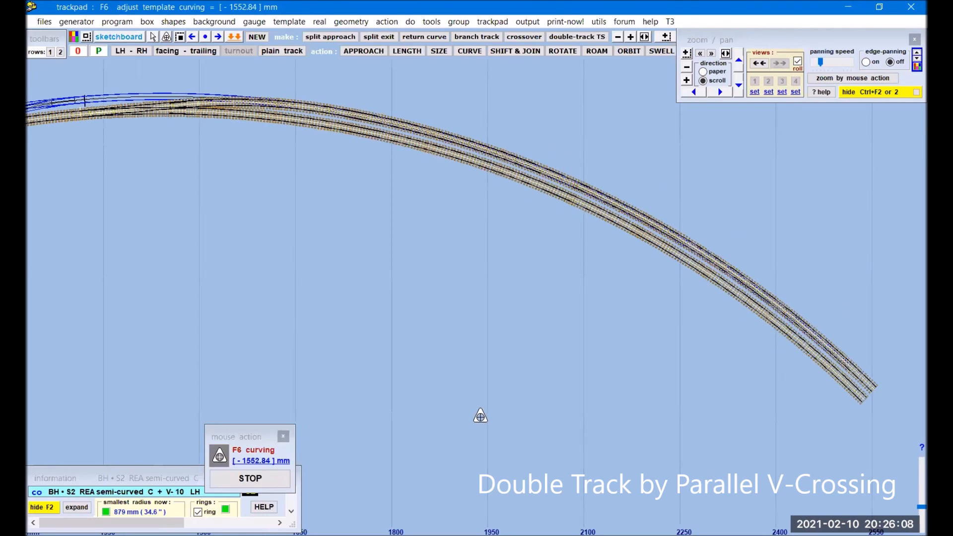
- Try to split the exit track from the parallel V-crossing turnout, and switch its V-crossing type back to curviform
{"action": "left_click", "coordinate": [378, 38]}
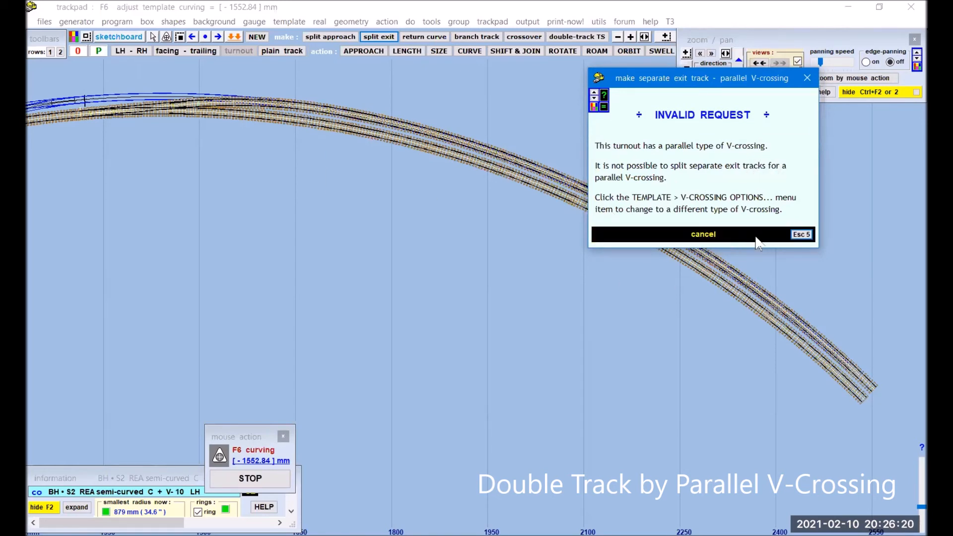
{"action": "left_click", "coordinate": [703, 234]}
{"action": "left_click", "coordinate": [319, 21]}
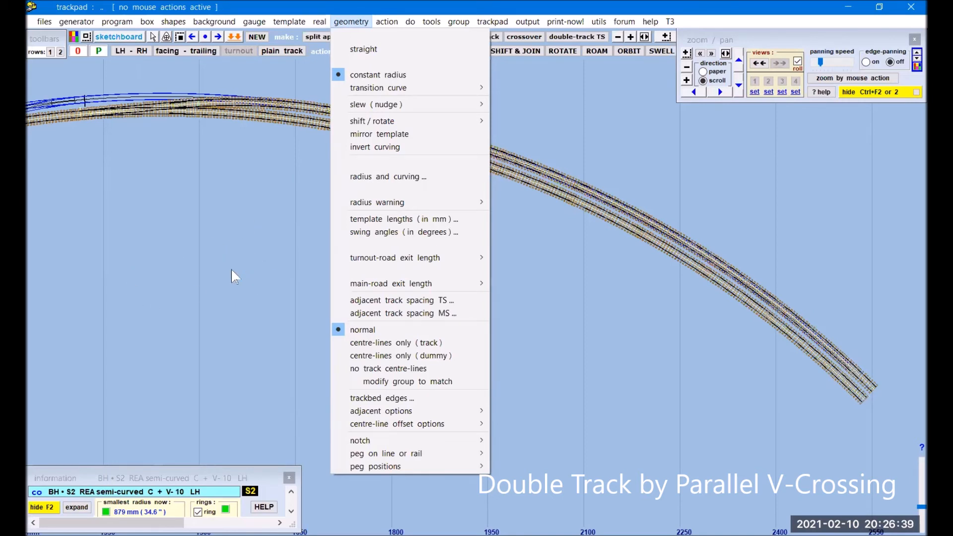
{"action": "mouse_move", "coordinate": [319, 21]}
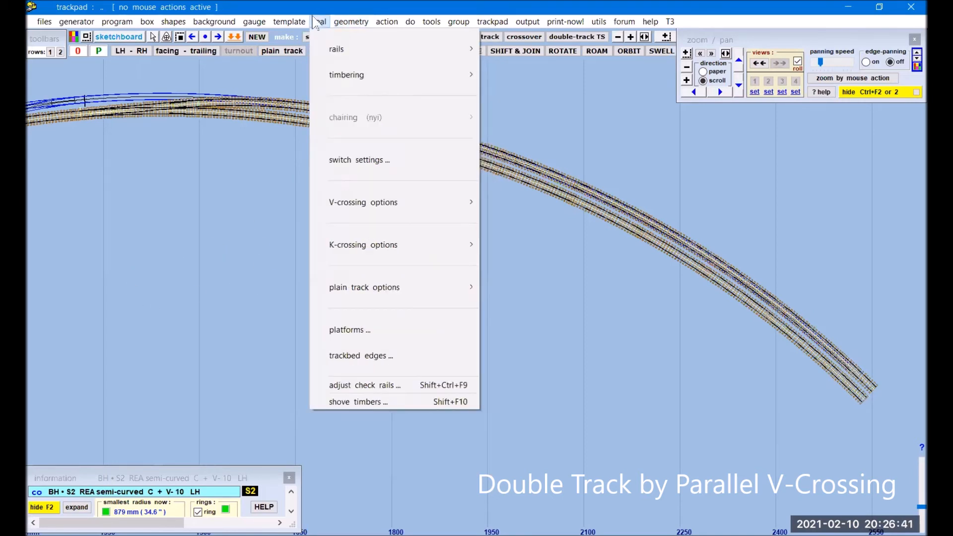
{"action": "mouse_move", "coordinate": [353, 206]}
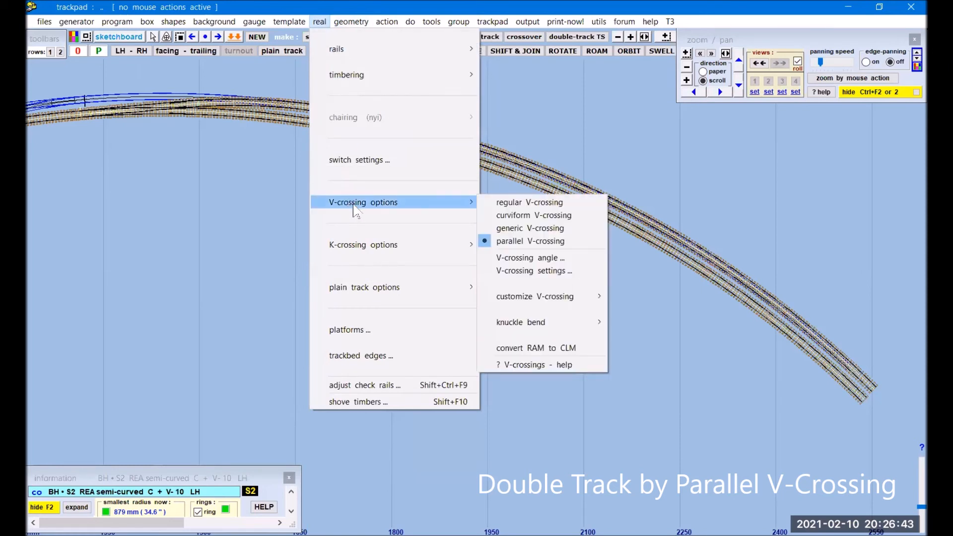
{"action": "left_click", "coordinate": [545, 217]}
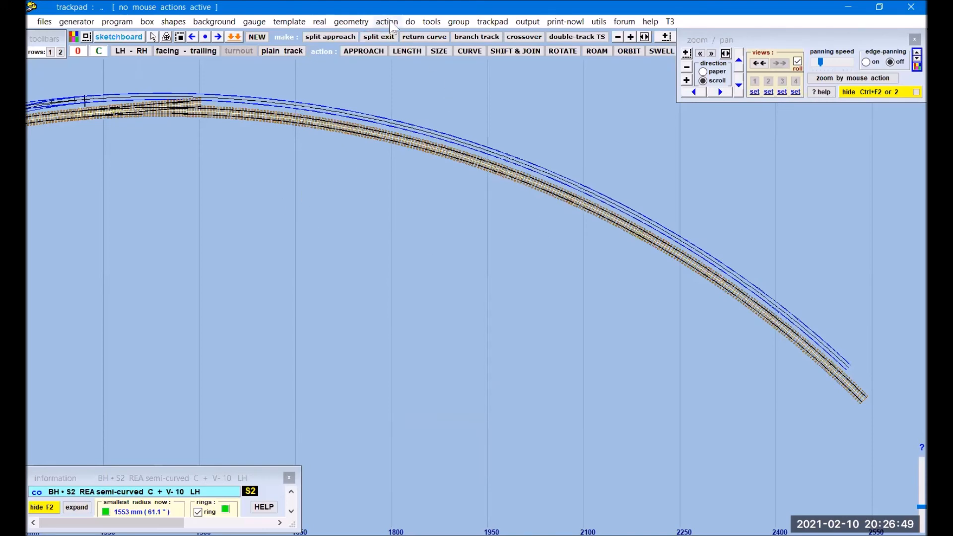
- Make a return curve from the curviform turnout despite the hint, with turnout-side adjacent track spacing of 6 ft 0 in (72 in) way
{"action": "middle_click_drag", "start_coordinate": [263, 164], "coordinate": [518, 299]}
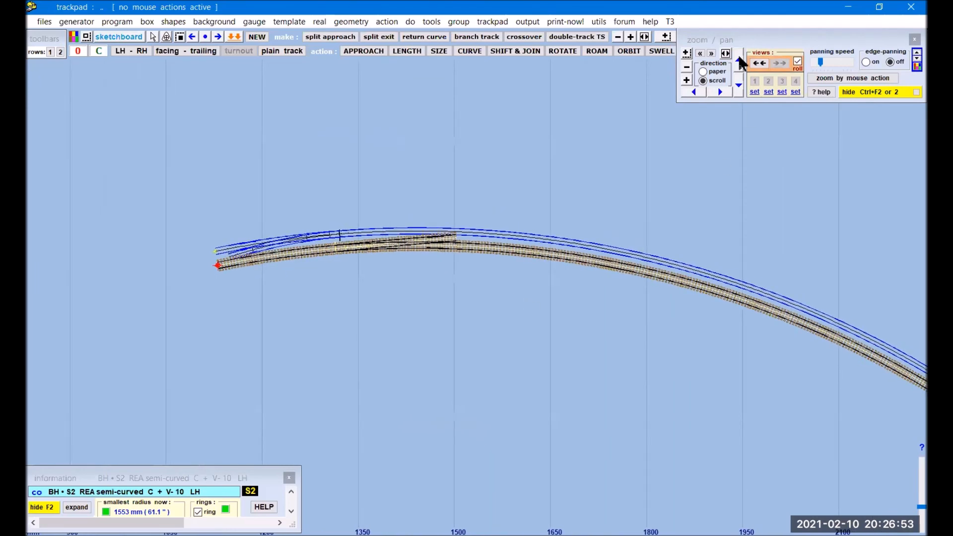
{"action": "left_click", "coordinate": [686, 80]}
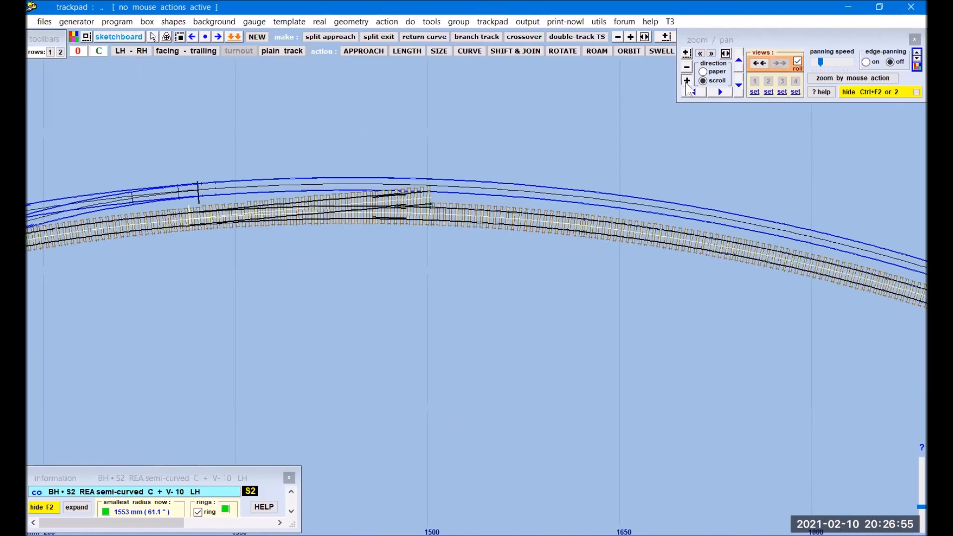
{"action": "left_click", "coordinate": [686, 81]}
{"action": "middle_click_drag", "start_coordinate": [557, 344], "coordinate": [531, 384]}
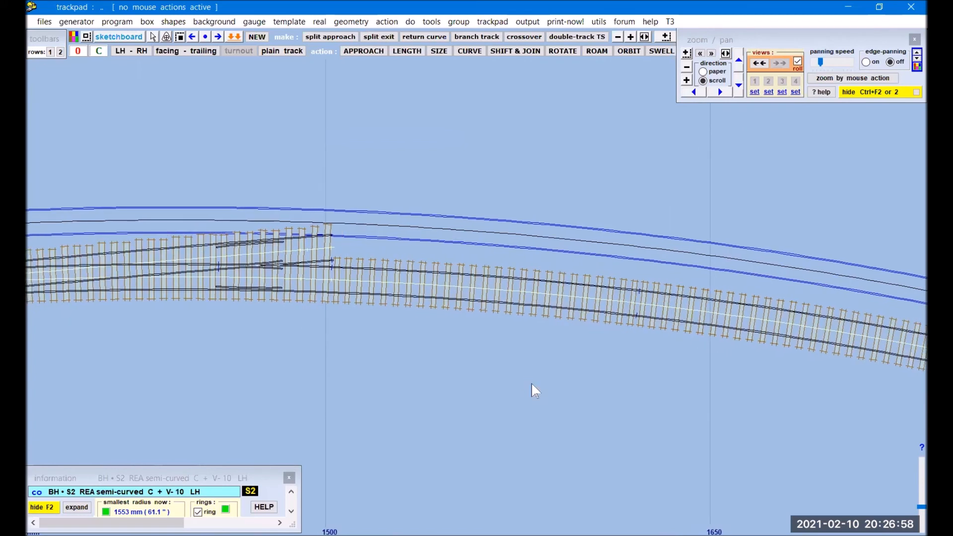
{"action": "left_click", "coordinate": [431, 22]}
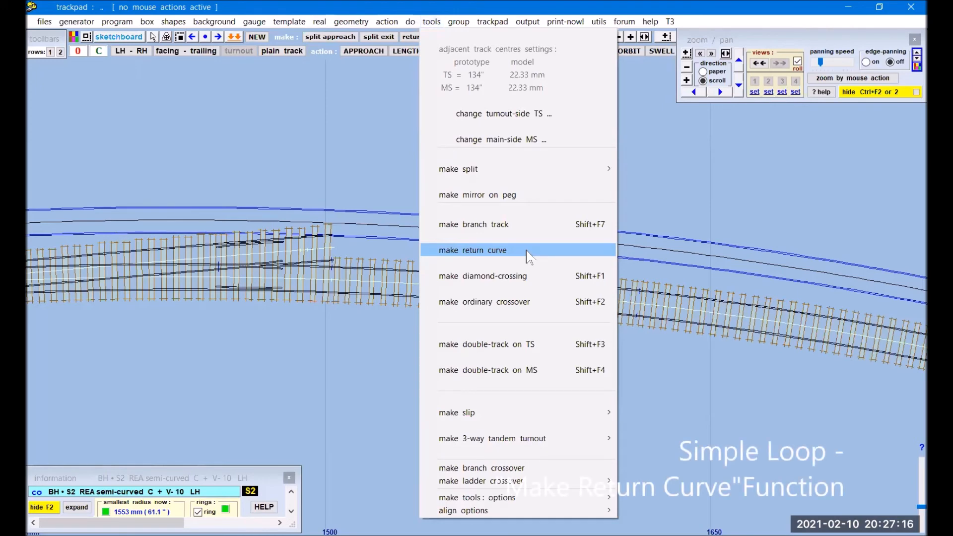
{"action": "left_click", "coordinate": [527, 257]}
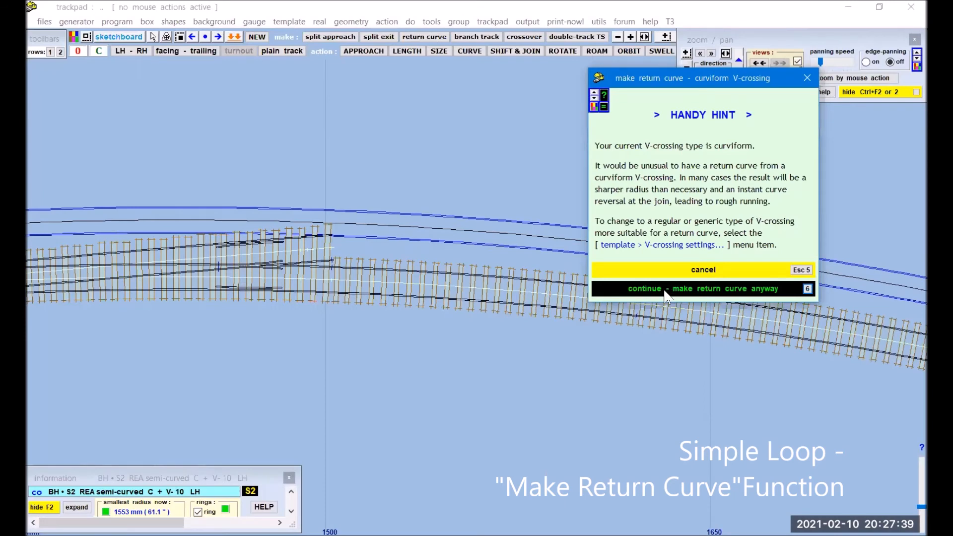
{"action": "left_click", "coordinate": [666, 296]}
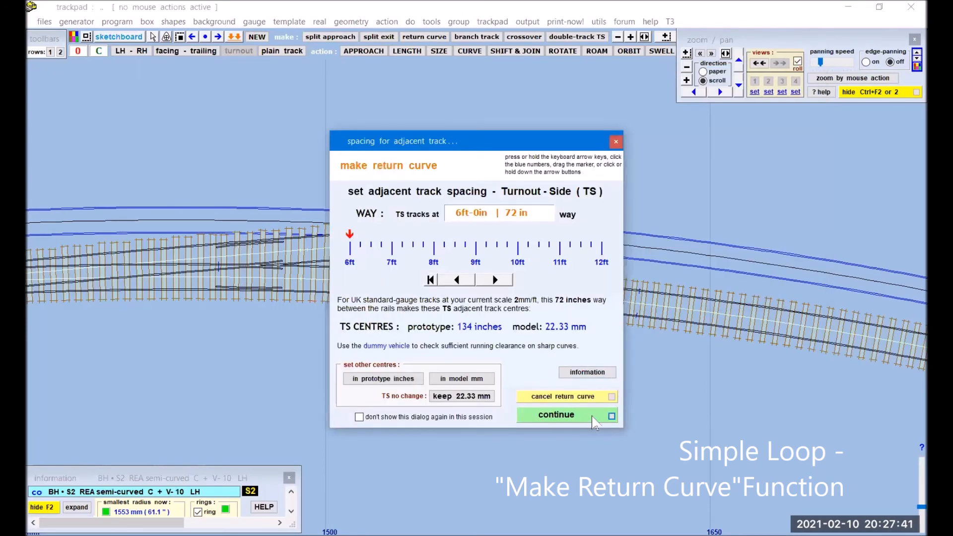
{"action": "left_click", "coordinate": [595, 423]}
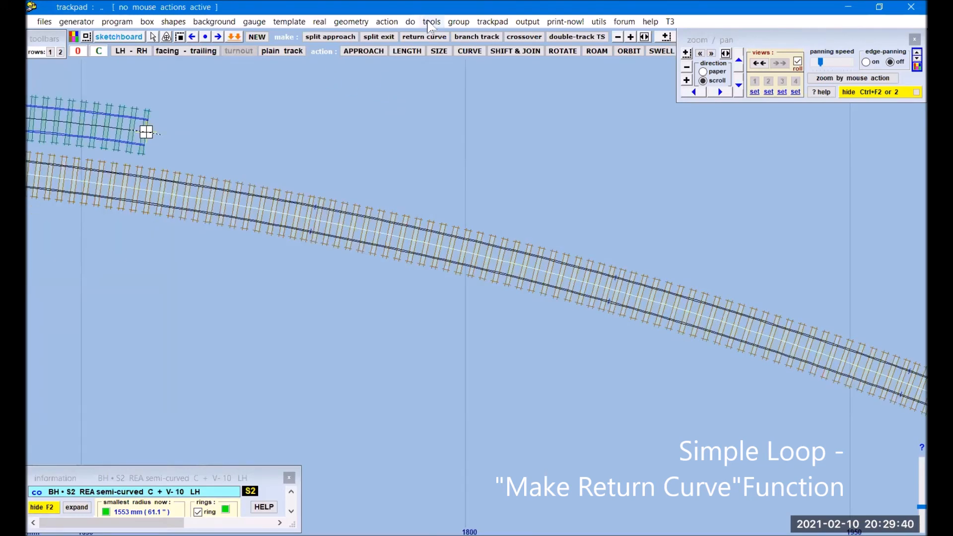
- Make double track on the turnout side of the control template, with adjacent track spacing of 6 ft 0 in (72 in) way
{"action": "left_click", "coordinate": [412, 21]}
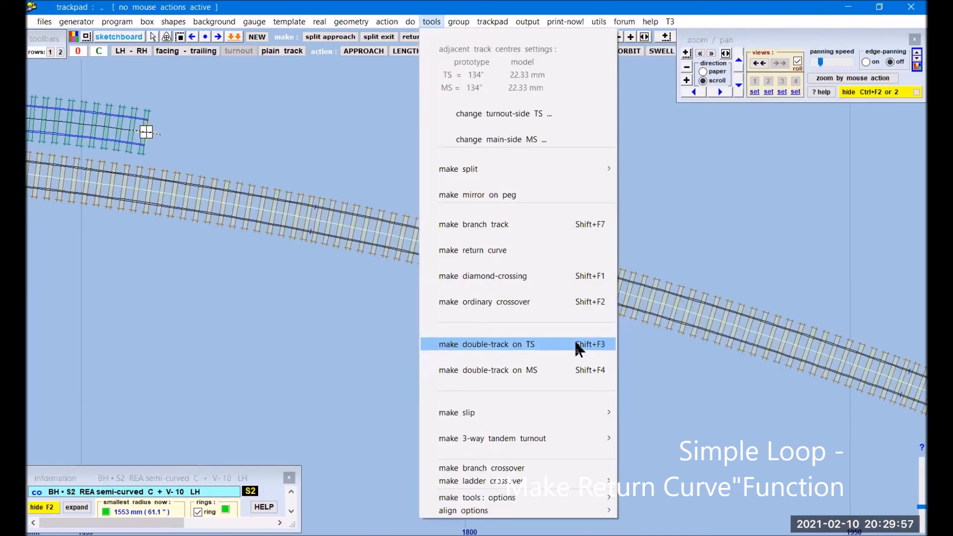
{"action": "left_click", "coordinate": [575, 343]}
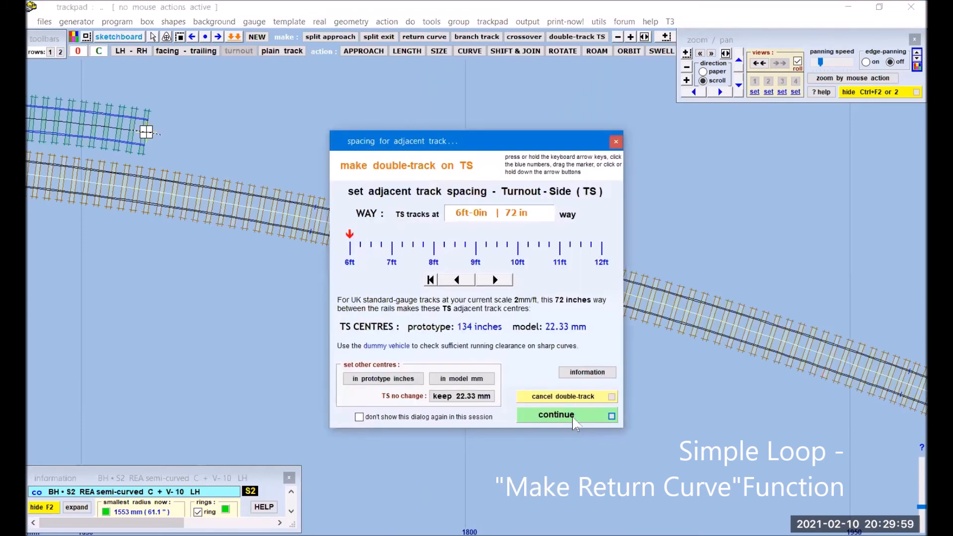
{"action": "left_click", "coordinate": [575, 417]}
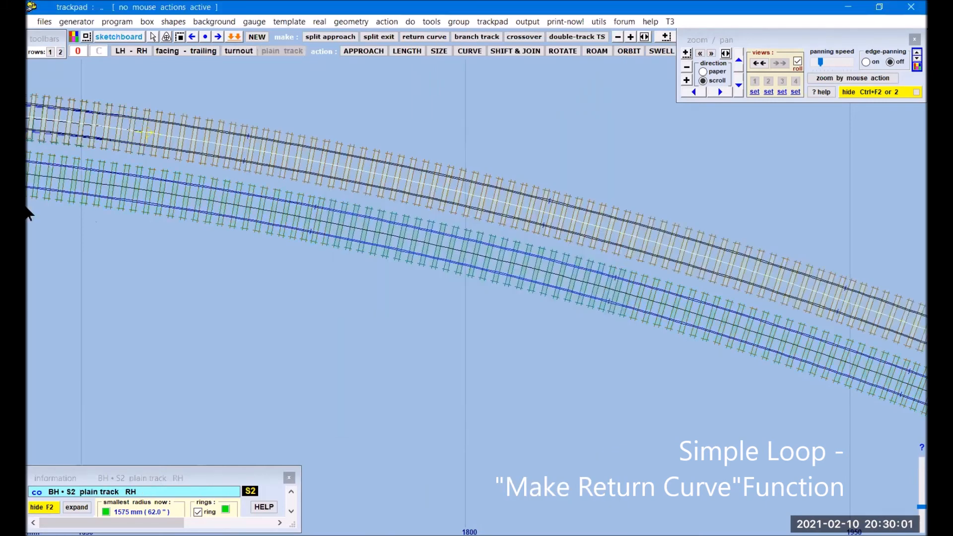
- Orbit the outer plain track around its radial centre, and shift it to snap onto the end of the return curve
{"action": "left_click", "coordinate": [686, 66]}
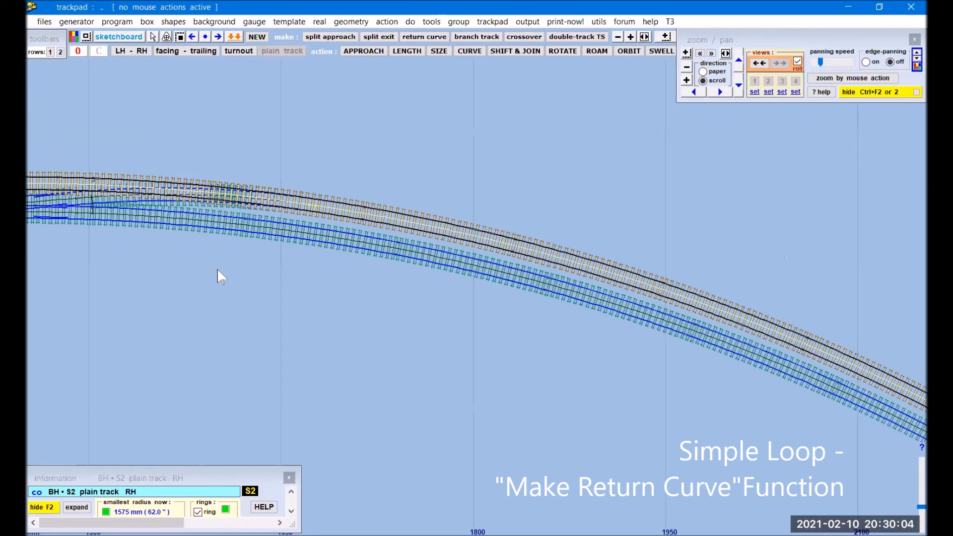
{"action": "left_click_drag", "start_coordinate": [226, 274], "coordinate": [350, 277]}
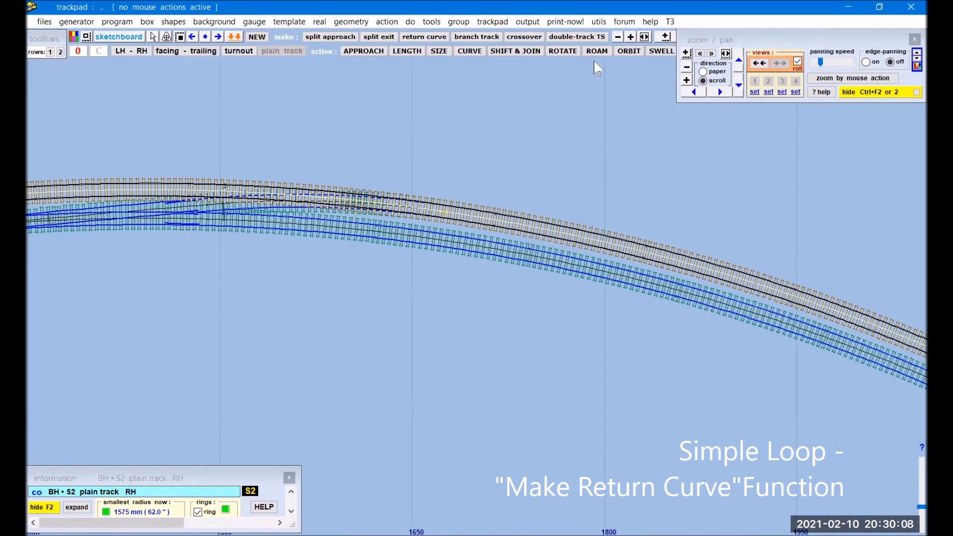
{"action": "left_click", "coordinate": [626, 52]}
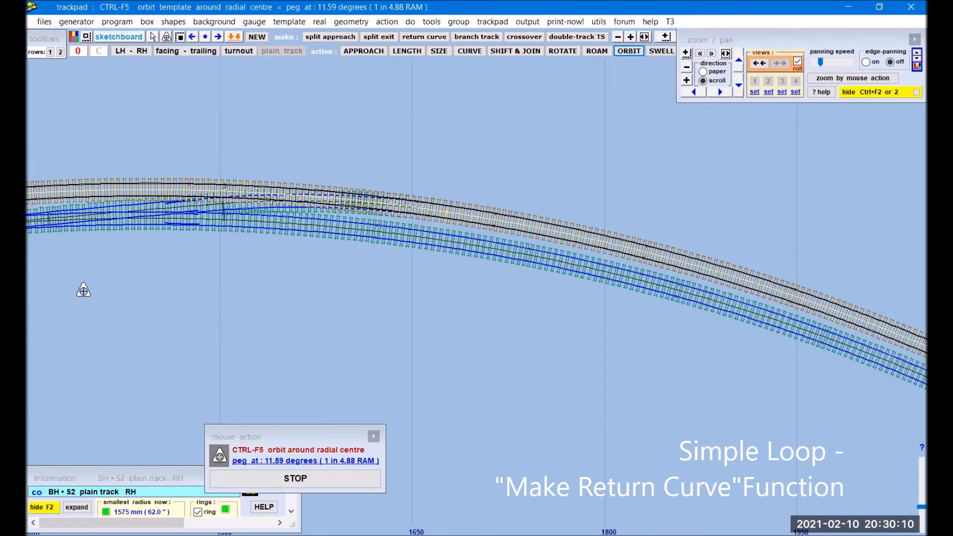
{"action": "left_click_drag", "start_coordinate": [78, 289], "coordinate": [637, 352]}
{"action": "left_click_drag", "start_coordinate": [178, 327], "coordinate": [328, 337]}
{"action": "key", "text": "F7"}
{"action": "left_click_drag", "start_coordinate": [598, 129], "coordinate": [600, 129]}
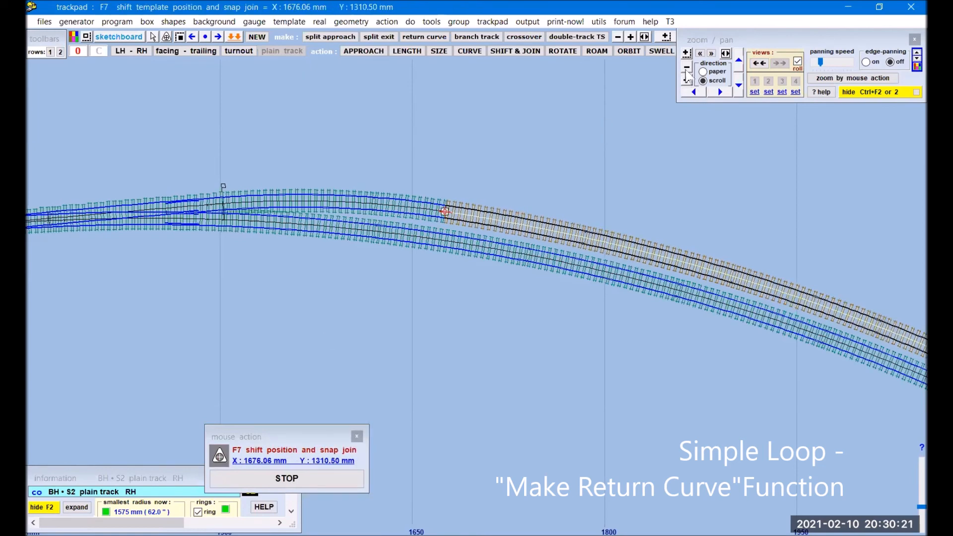
- Store the outer loop track in the background, bring the left-hand turnout back as the control template, and split off its exit track
{"action": "left_click", "coordinate": [687, 67]}
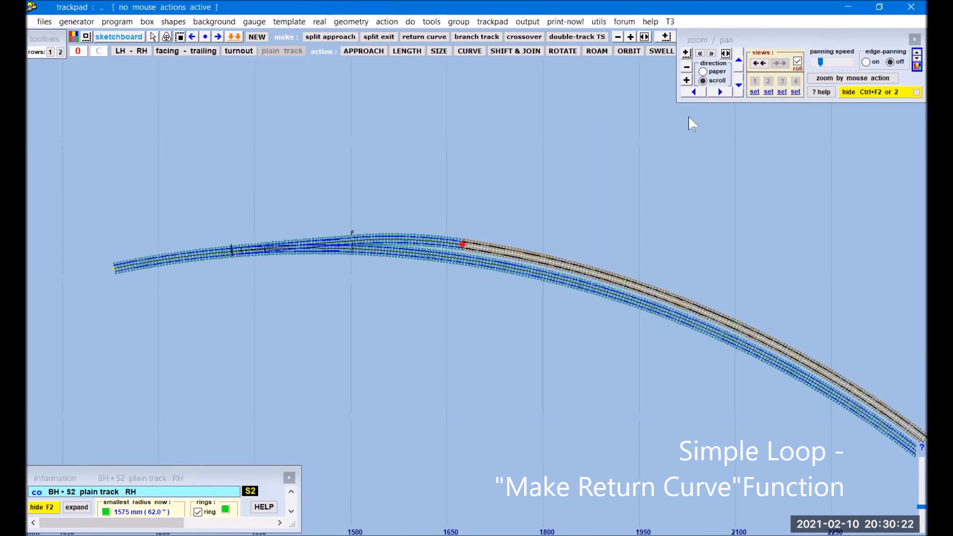
{"action": "mouse_move", "coordinate": [814, 303]}
{"action": "left_mouse_down"}
{"action": "mouse_move", "coordinate": [535, 128]}
{"action": "mouse_move", "coordinate": [611, 179]}
{"action": "left_mouse_up"}
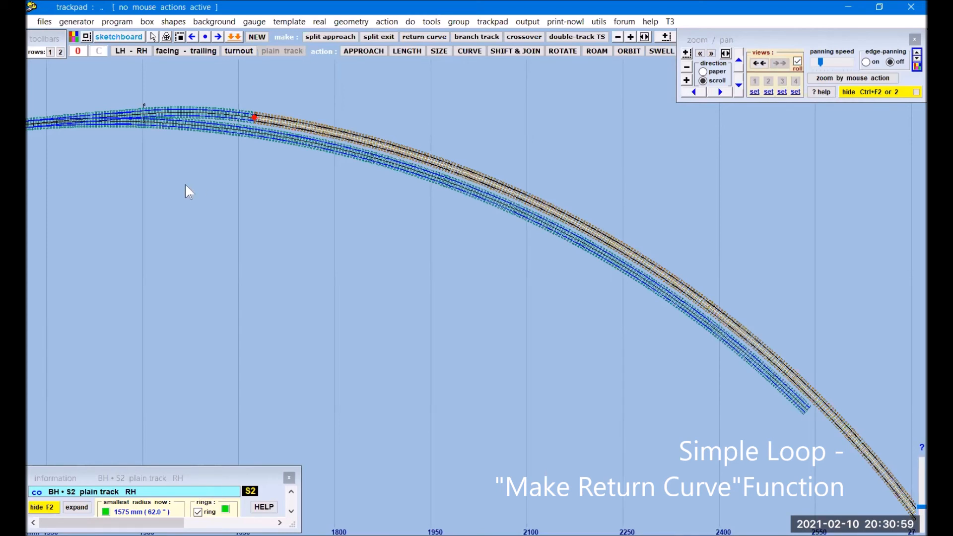
{"action": "left_click", "coordinate": [238, 36]}
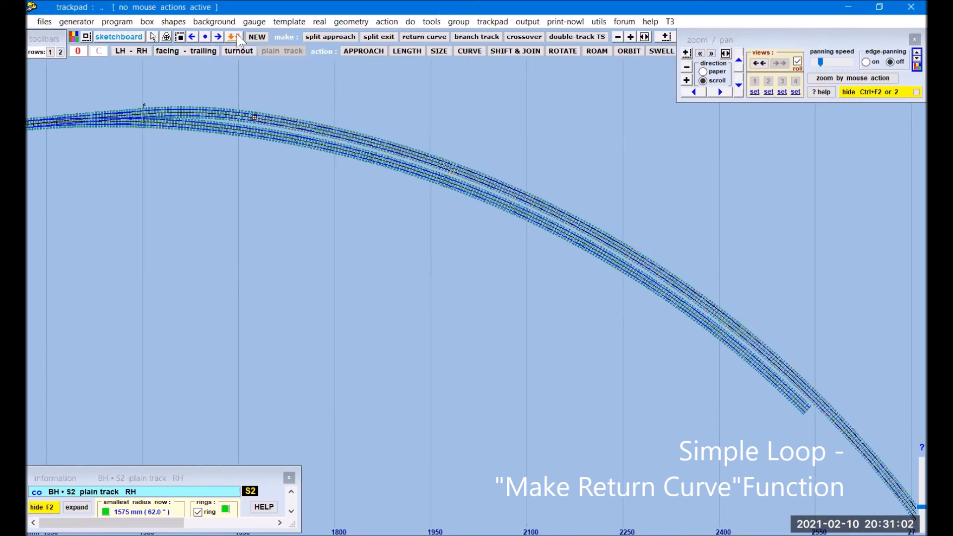
{"action": "left_click", "coordinate": [441, 187]}
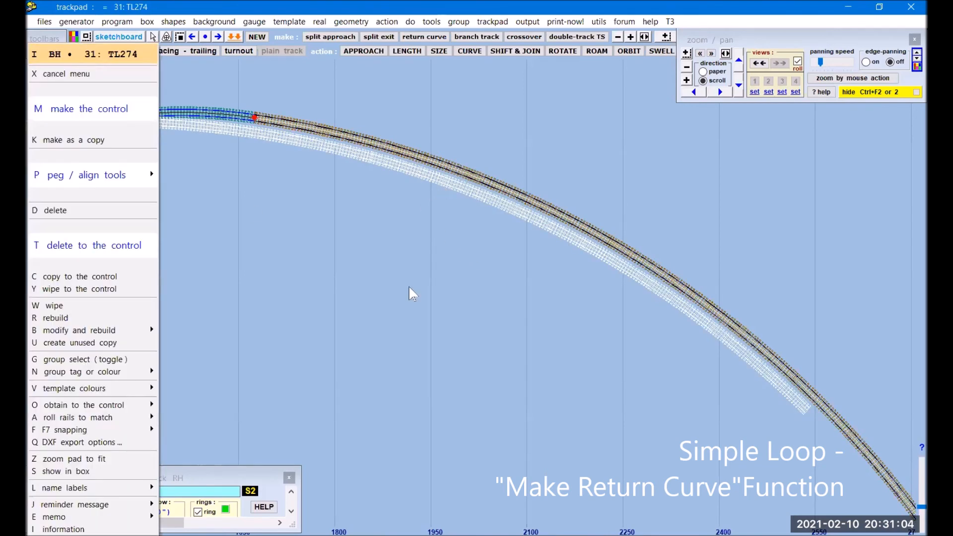
{"action": "left_click", "coordinate": [85, 248]}
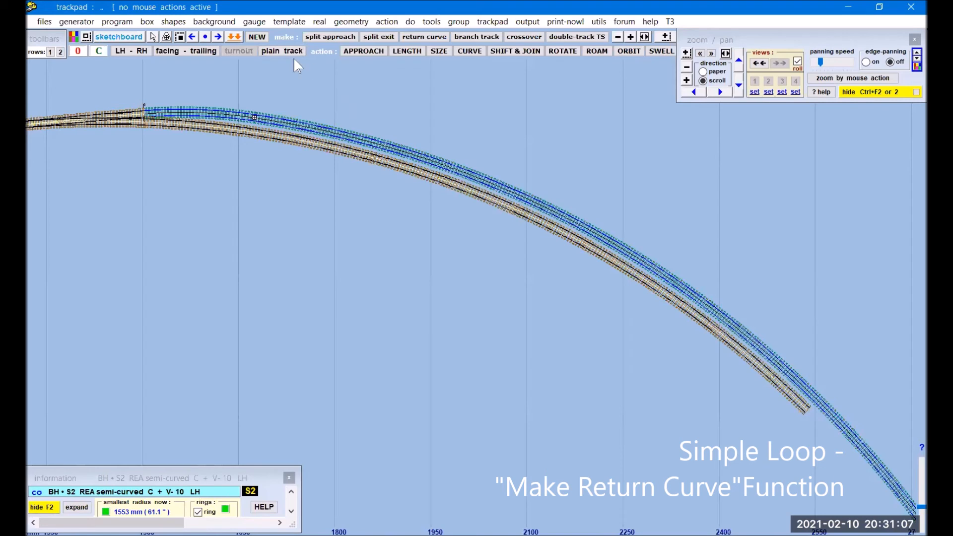
{"action": "left_click", "coordinate": [377, 37]}
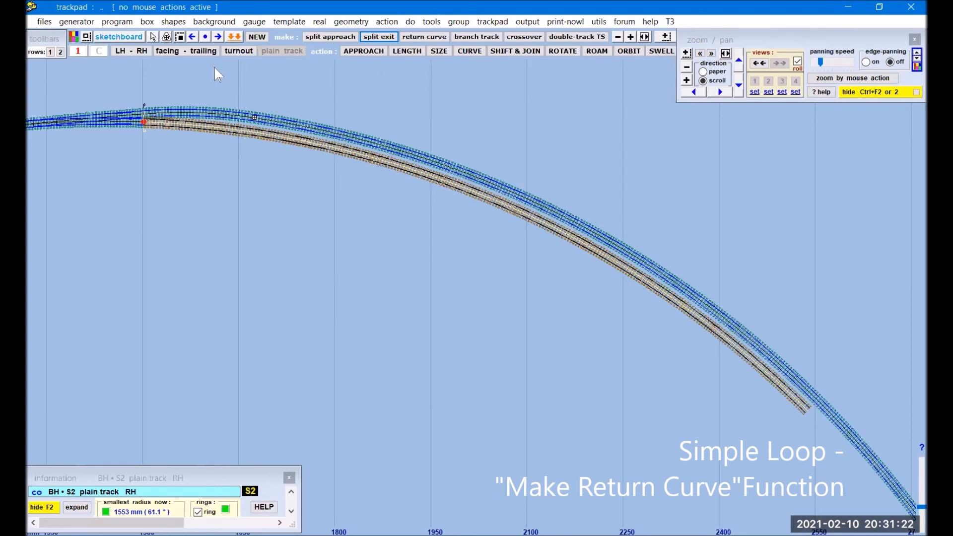
- Insert a right-hand turnout at the far end of the split exit track and roam it back along the track
{"action": "left_click", "coordinate": [238, 51]}
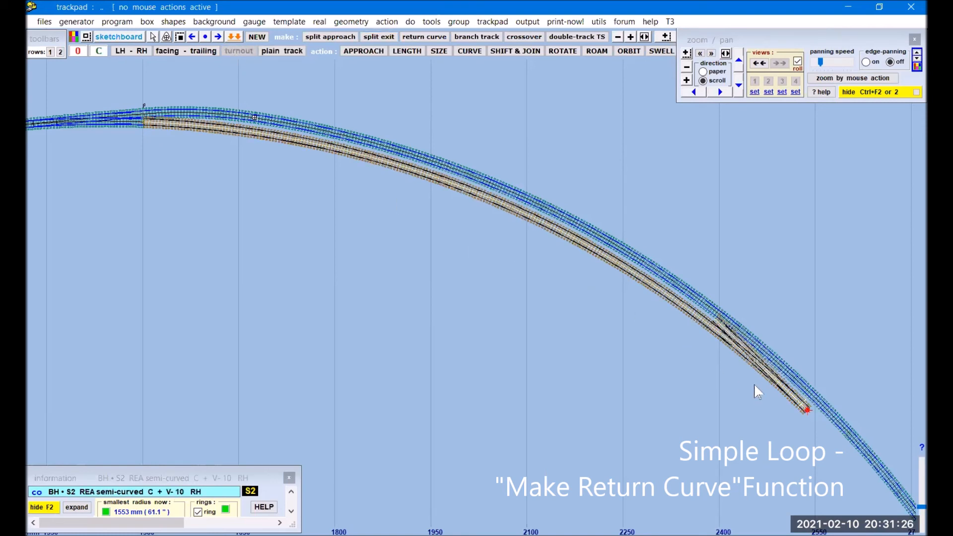
{"action": "left_click", "coordinate": [593, 54]}
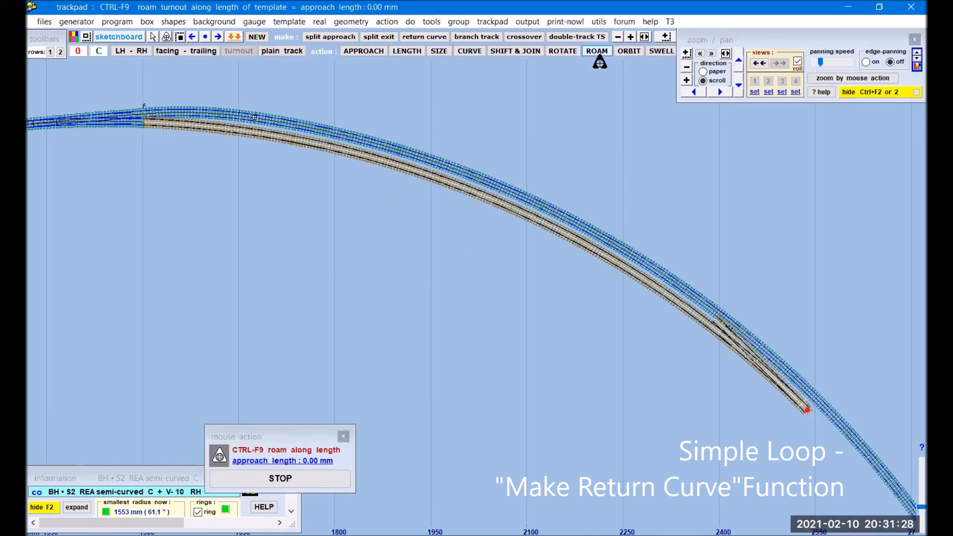
{"action": "left_click_drag", "start_coordinate": [770, 198], "coordinate": [723, 188]}
{"action": "left_click", "coordinate": [291, 481]}
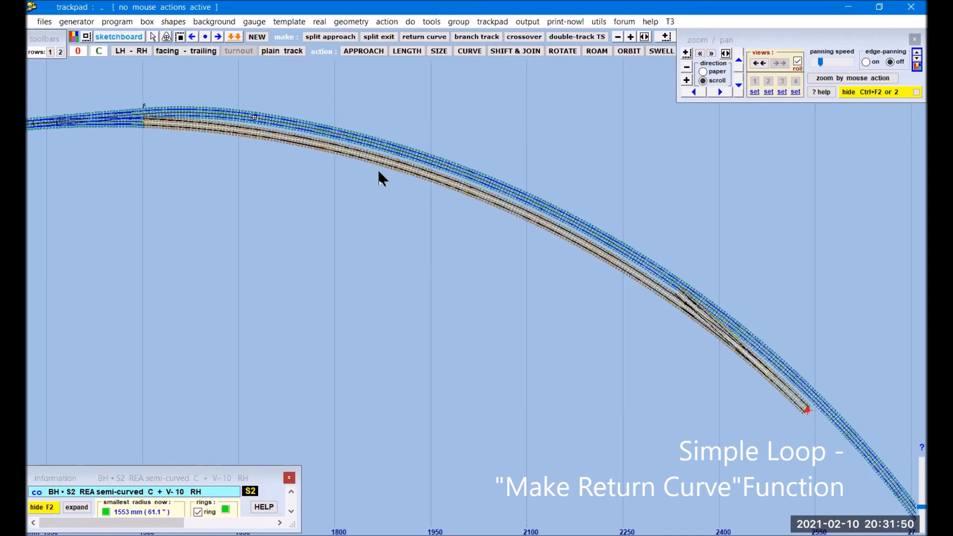
- Make a return curve from the far curviform turnout despite the hint, with turnout-side adjacent track spacing of 6 ft 0 in (72 in) way
{"action": "left_click", "coordinate": [319, 21]}
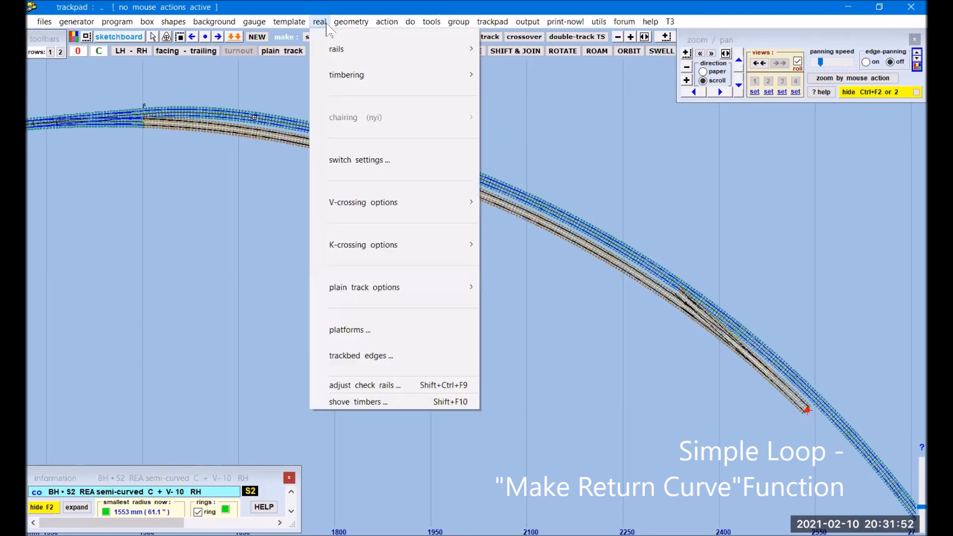
{"action": "mouse_move", "coordinate": [351, 207]}
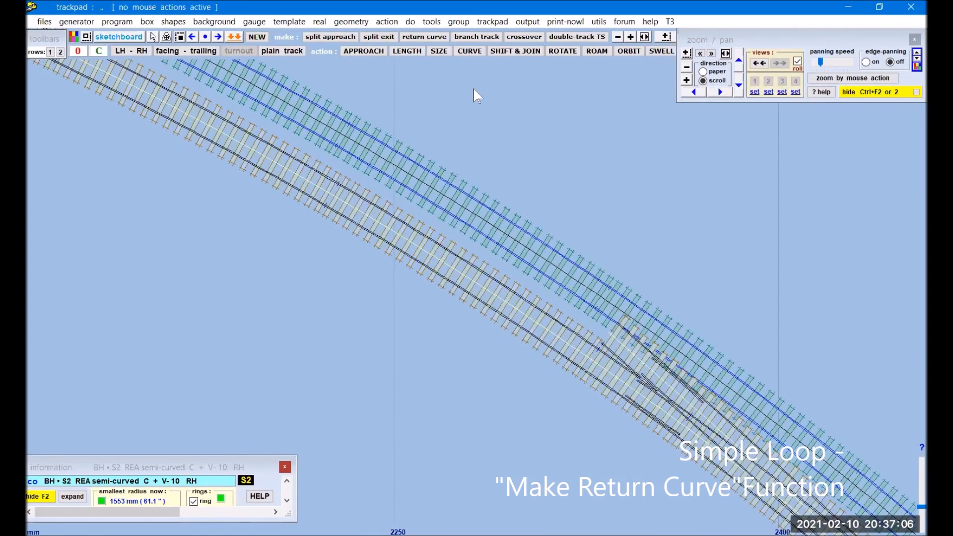
{"action": "left_click", "coordinate": [431, 22]}
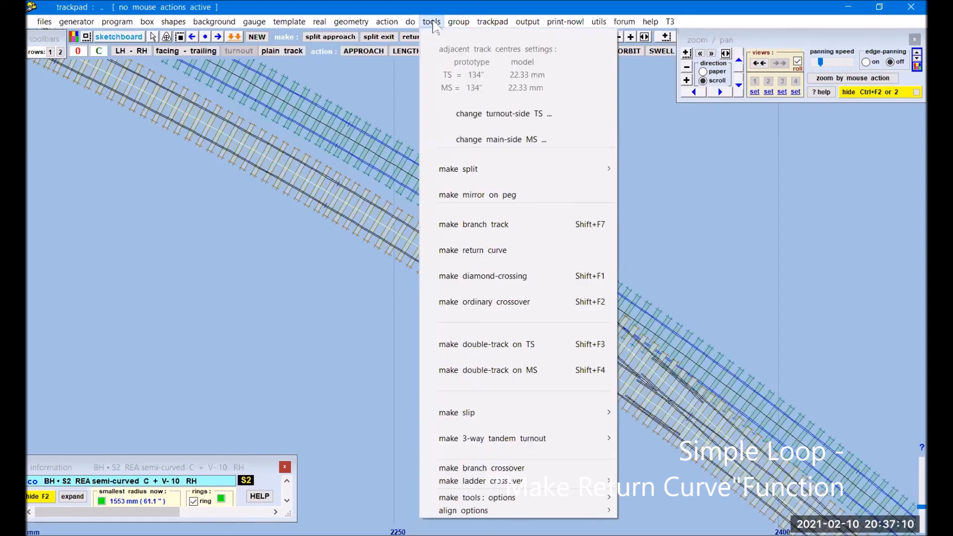
{"action": "mouse_move", "coordinate": [535, 174]}
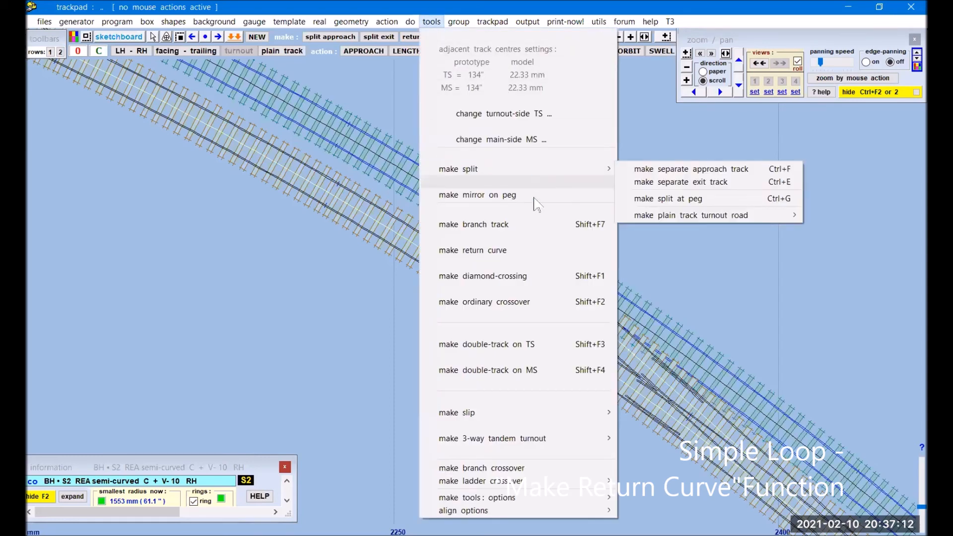
{"action": "left_click", "coordinate": [506, 250]}
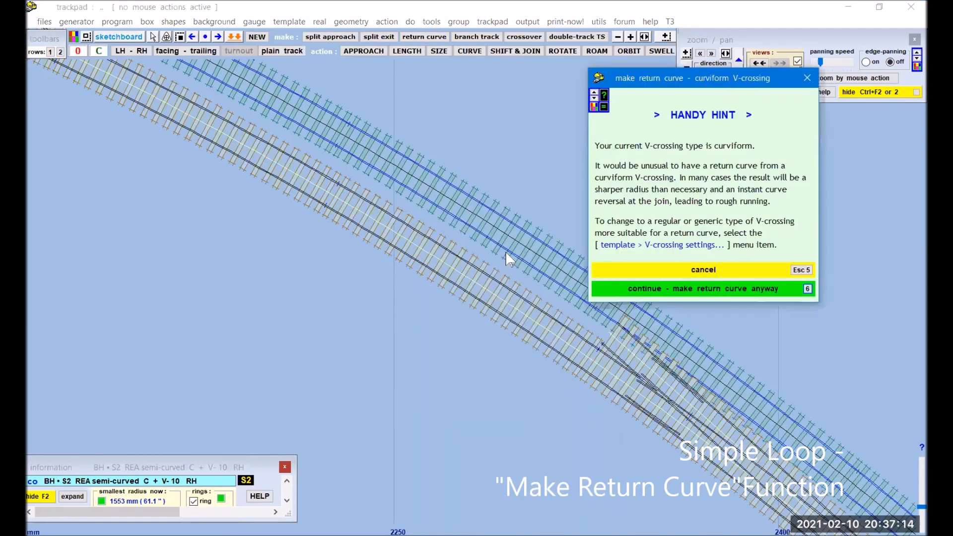
{"action": "left_click", "coordinate": [760, 297]}
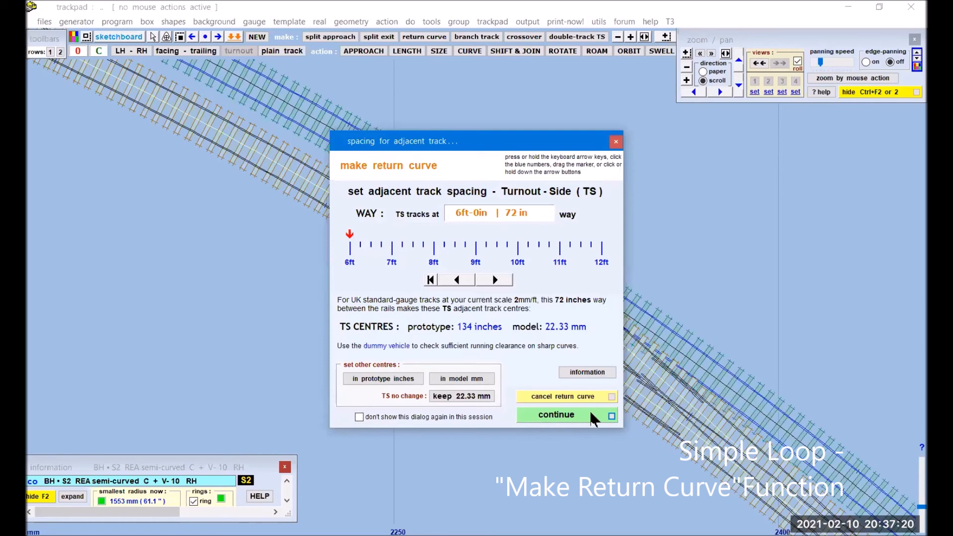
{"action": "key", "text": "Return"}
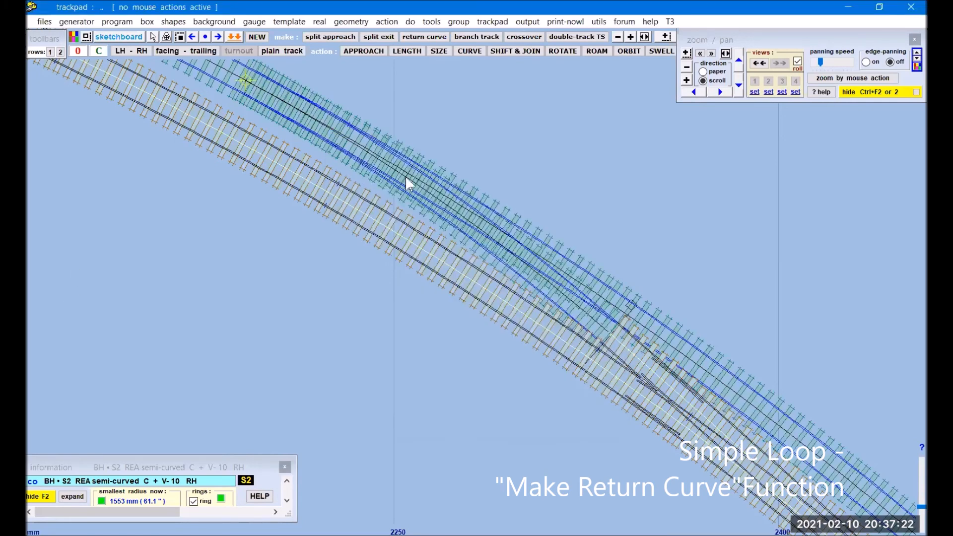
- Store the far turnout in the background and delete the outer loop track to the control template
{"action": "left_click", "coordinate": [686, 66]}
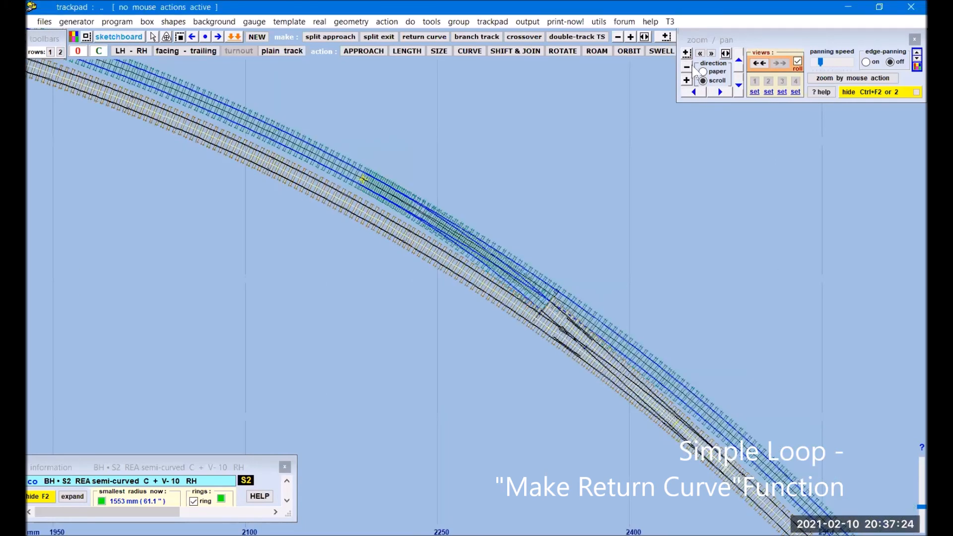
{"action": "left_click", "coordinate": [687, 67]}
{"action": "left_click_drag", "start_coordinate": [88, 239], "coordinate": [221, 238]}
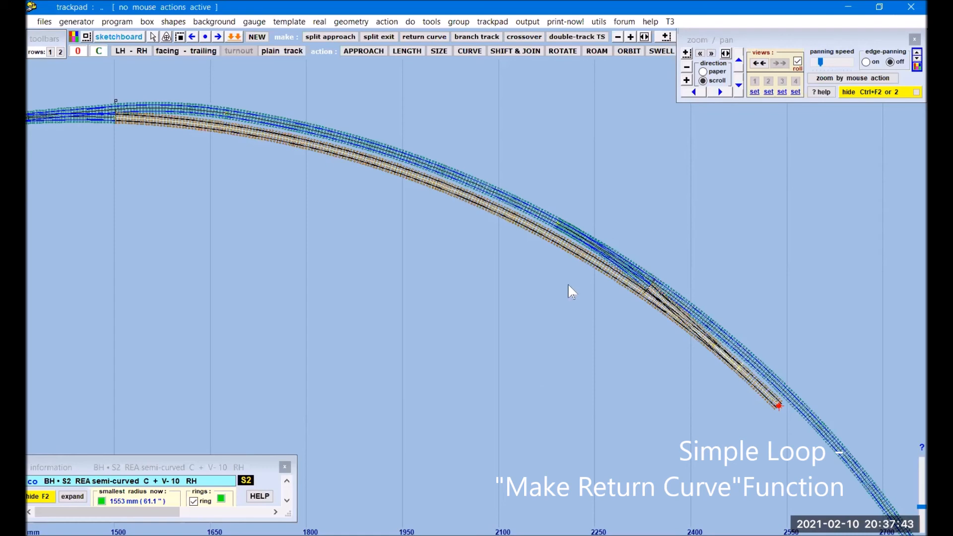
{"action": "middle_click_drag", "start_coordinate": [598, 310], "coordinate": [647, 341]}
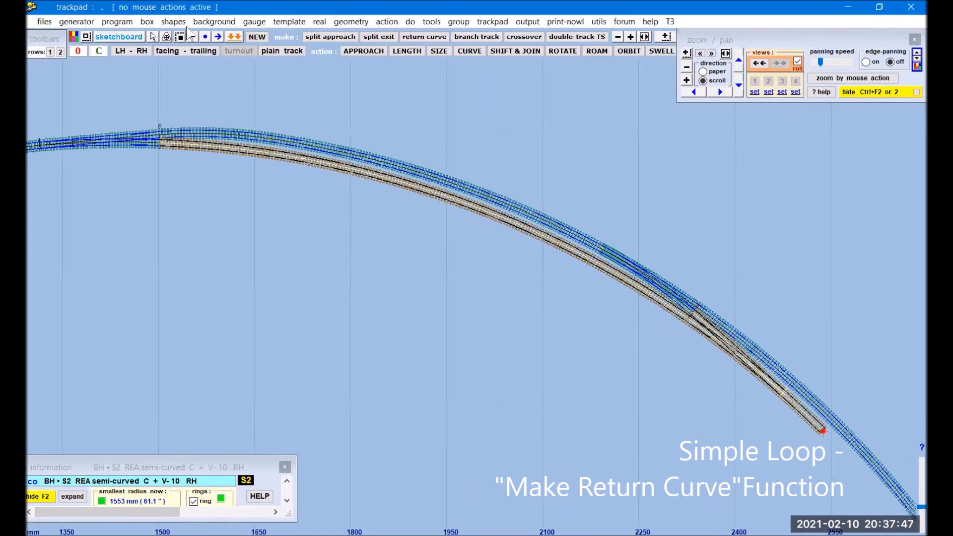
{"action": "left_click", "coordinate": [234, 37]}
{"action": "left_click", "coordinate": [346, 157]}
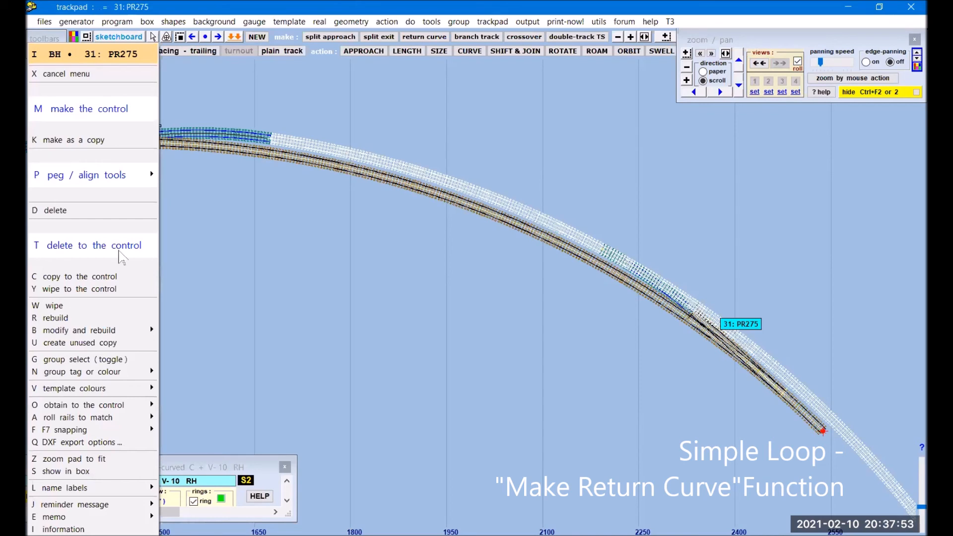
{"action": "left_click", "coordinate": [102, 247]}
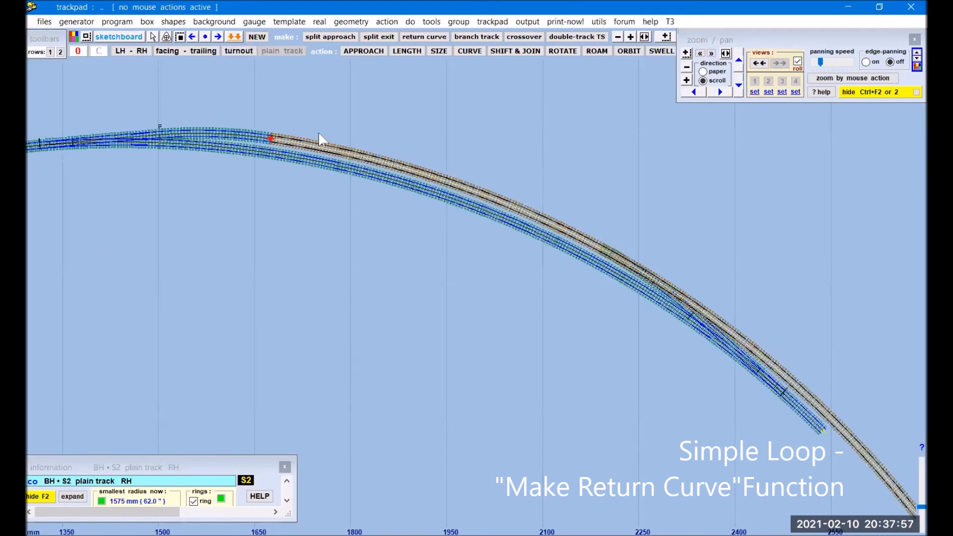
- Shorten the outer loop track to about 547.54 mm so its end meets the far return curve
{"action": "left_click", "coordinate": [407, 51]}
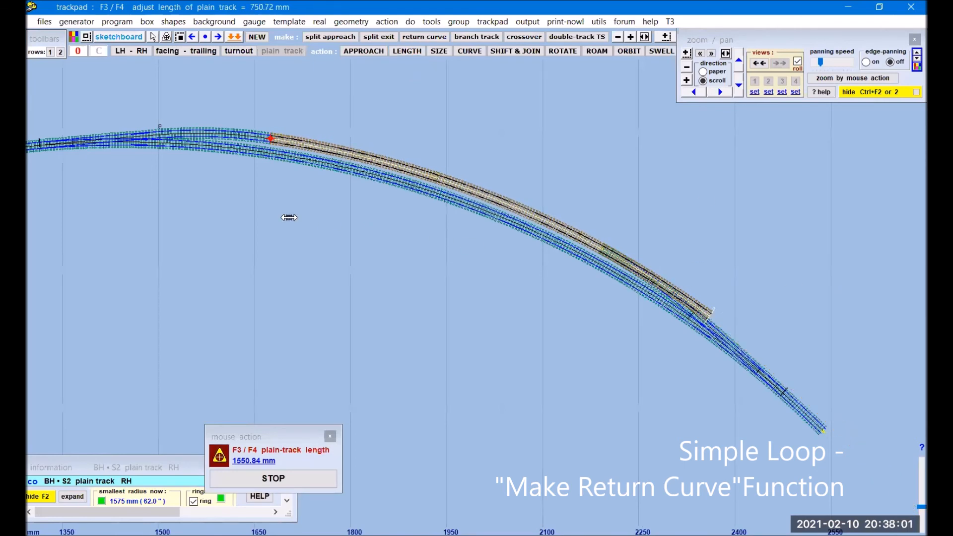
{"action": "left_click", "coordinate": [193, 224]}
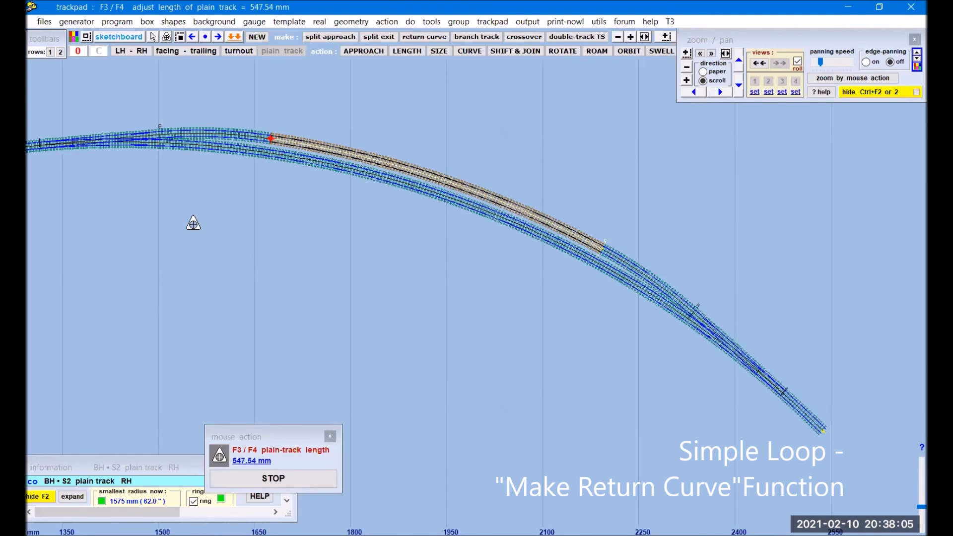
{"action": "left_click", "coordinate": [235, 38]}
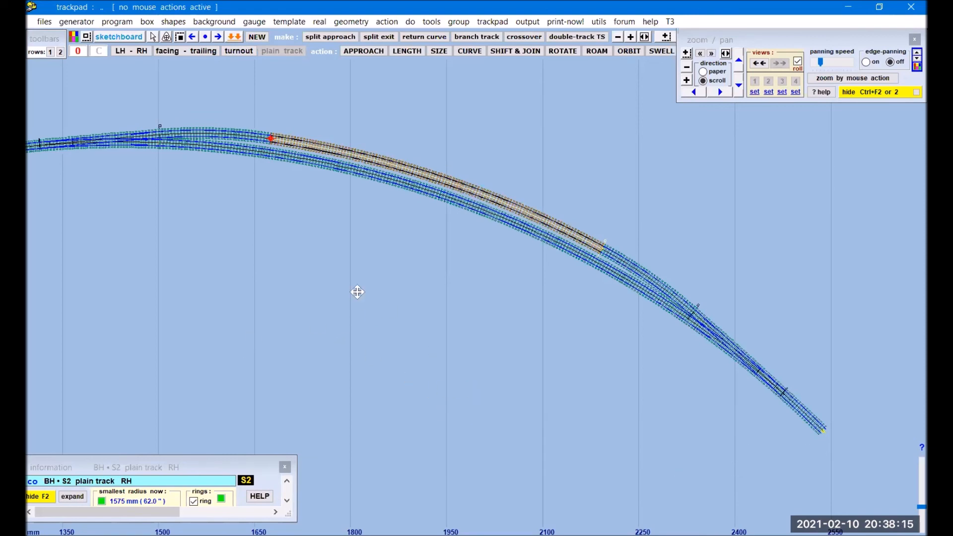
- Store the shortened loop track in the background and delete the short return curve beside the left-hand turnout to the control template
{"action": "left_click_drag", "start_coordinate": [358, 294], "coordinate": [633, 366]}
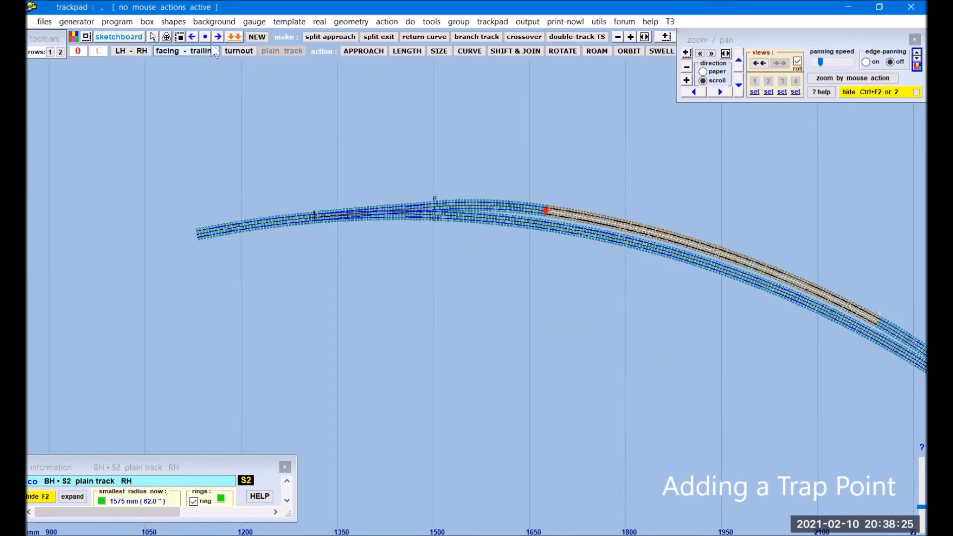
{"action": "left_click", "coordinate": [235, 37]}
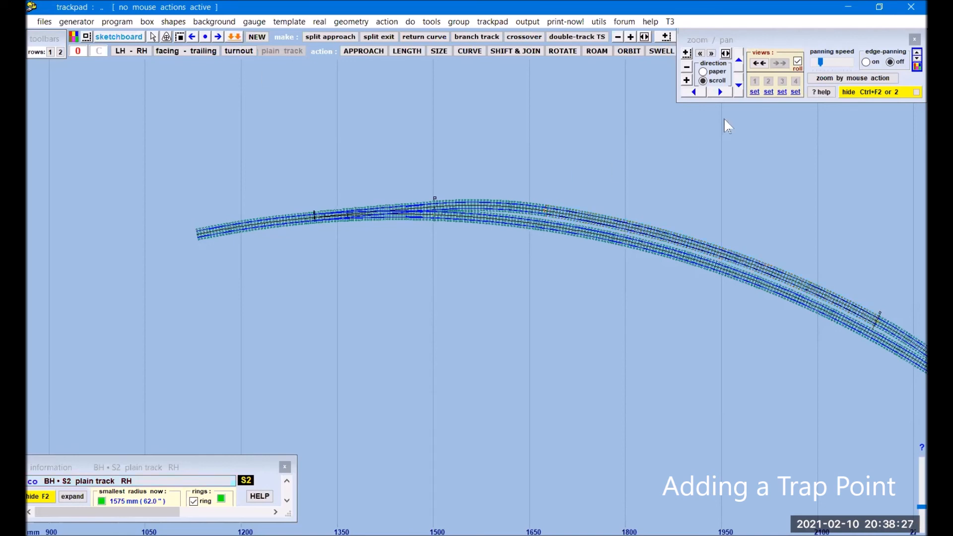
{"action": "left_click", "coordinate": [687, 80]}
{"action": "left_click_drag", "start_coordinate": [402, 232], "coordinate": [412, 343]}
{"action": "left_click", "coordinate": [525, 243]}
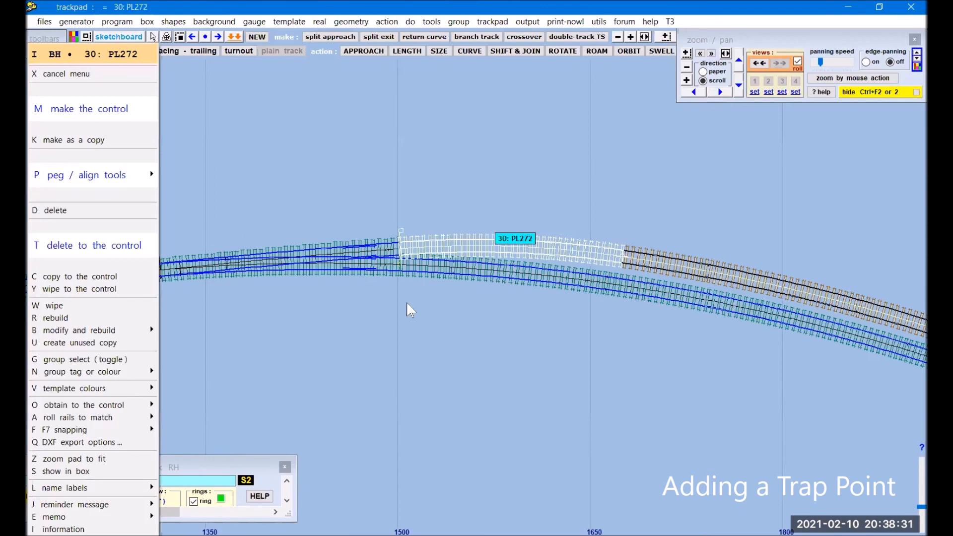
{"action": "left_click", "coordinate": [112, 256]}
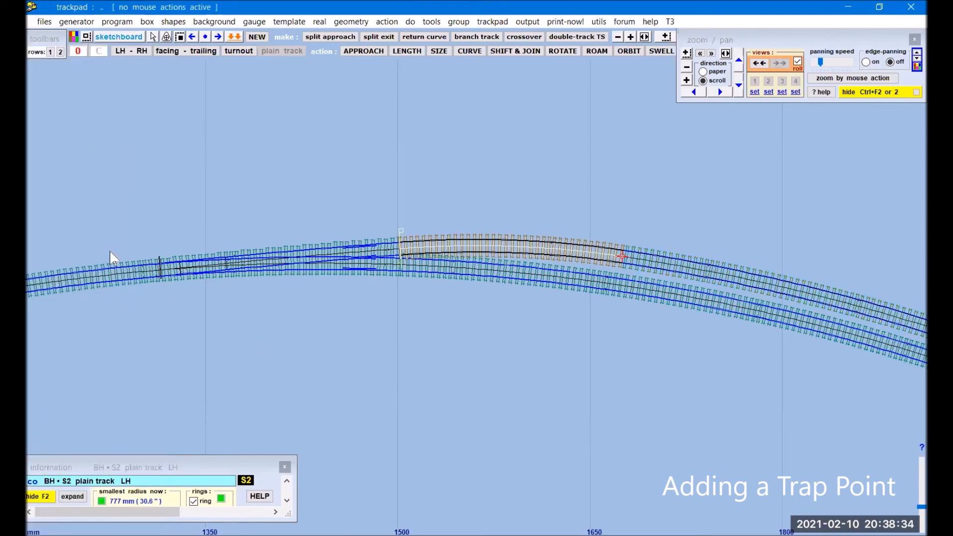
- Convert the short return curve to a right-hand turnout with a BH size A semi-curved flexible switch (REA)
{"action": "left_click", "coordinate": [240, 54]}
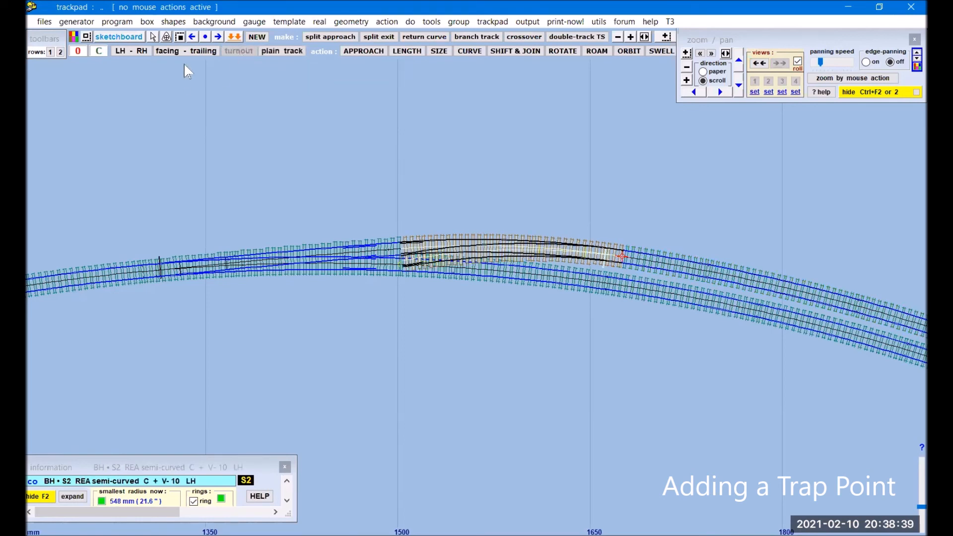
{"action": "left_click", "coordinate": [142, 51]}
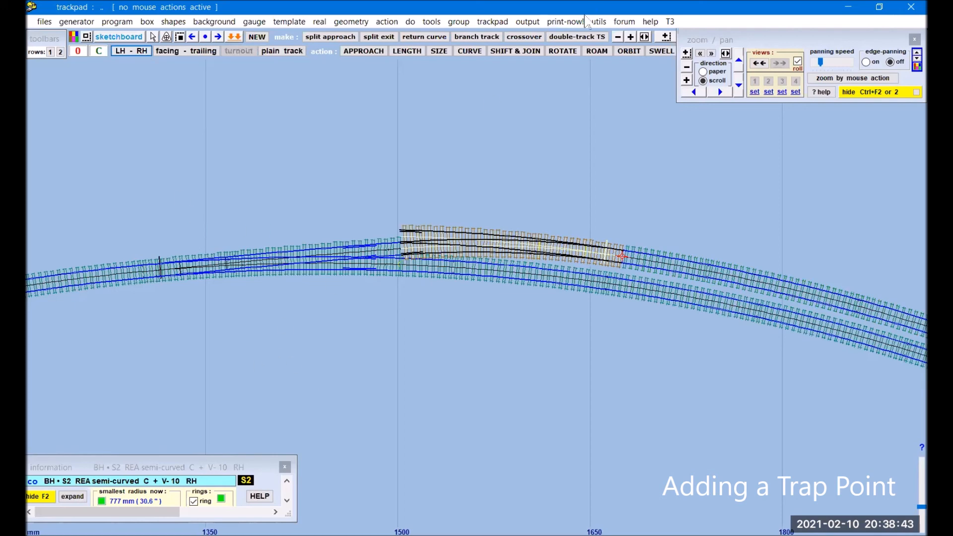
{"action": "left_click", "coordinate": [319, 21]}
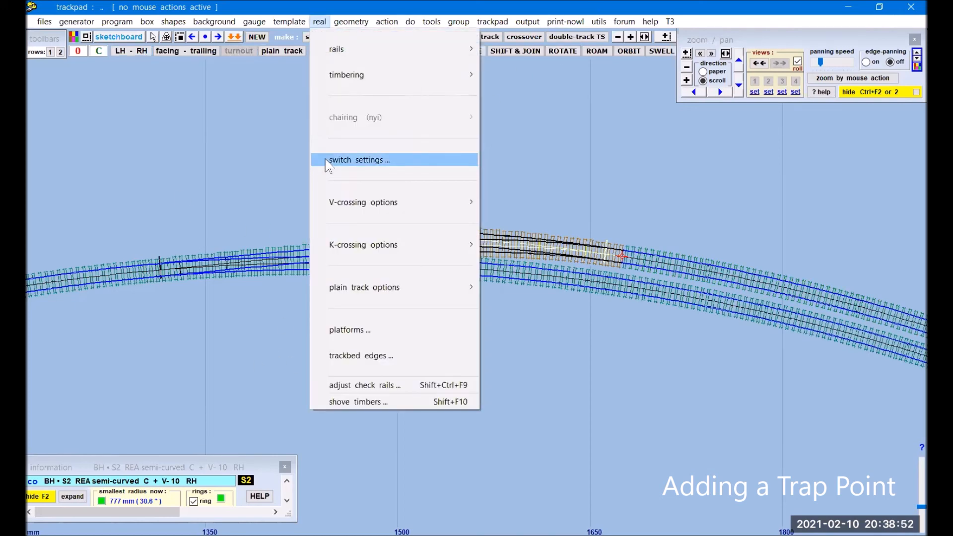
{"action": "left_click", "coordinate": [347, 160]}
{"action": "left_click_drag", "start_coordinate": [757, 283], "coordinate": [506, 88]}
{"action": "scroll", "coordinate": [494, 203], "scroll_direction": "up", "scroll_amount": 3}
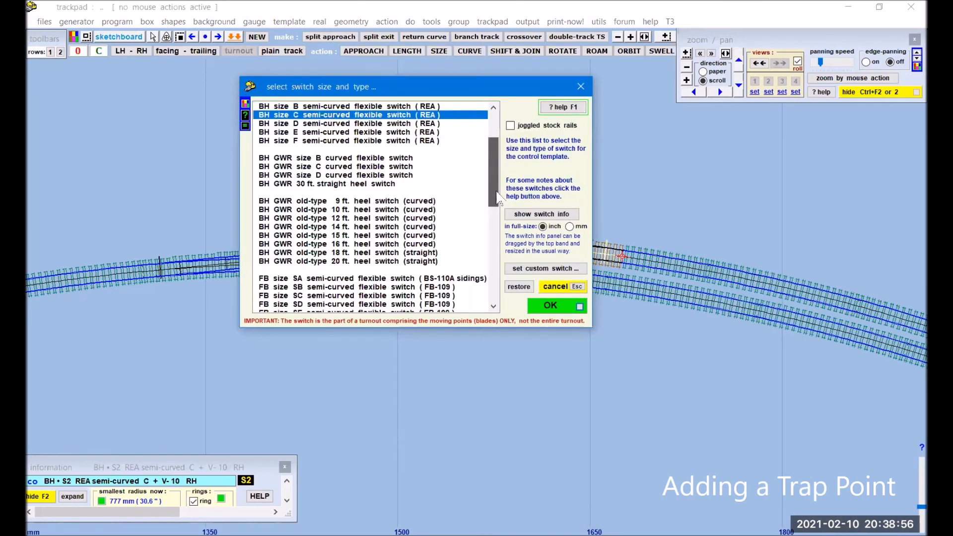
{"action": "left_click", "coordinate": [379, 167]}
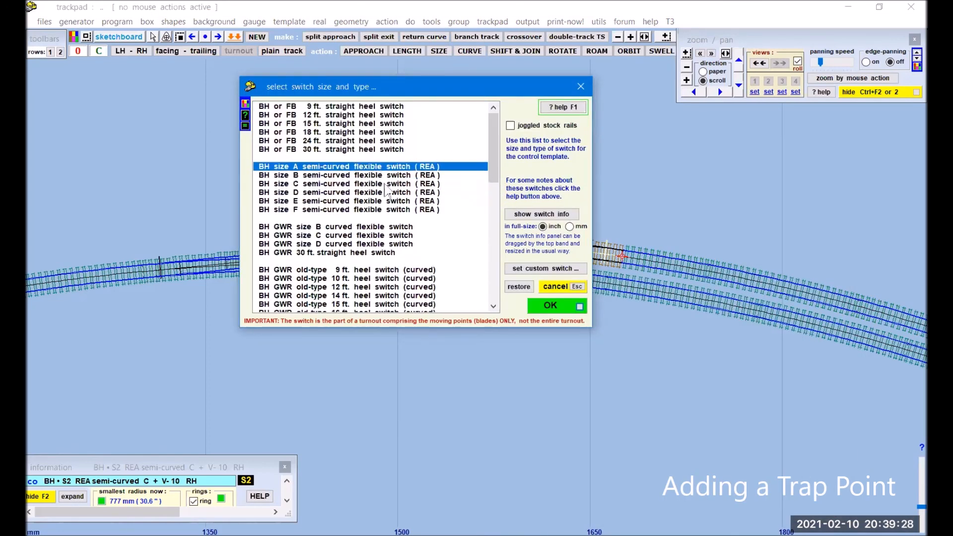
{"action": "left_click", "coordinate": [565, 314]}
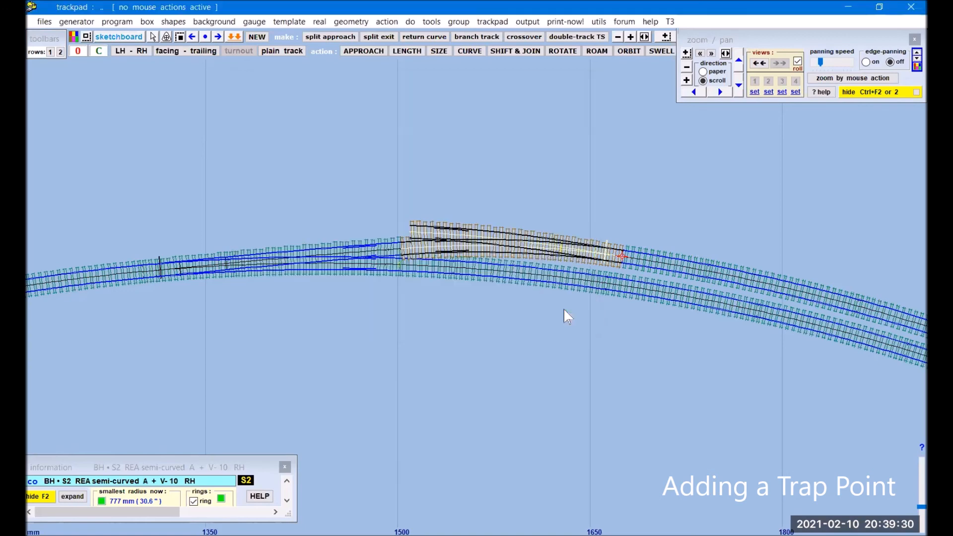
- Change the trap turnout's V-crossing type from curviform to regular
{"action": "left_click", "coordinate": [320, 22]}
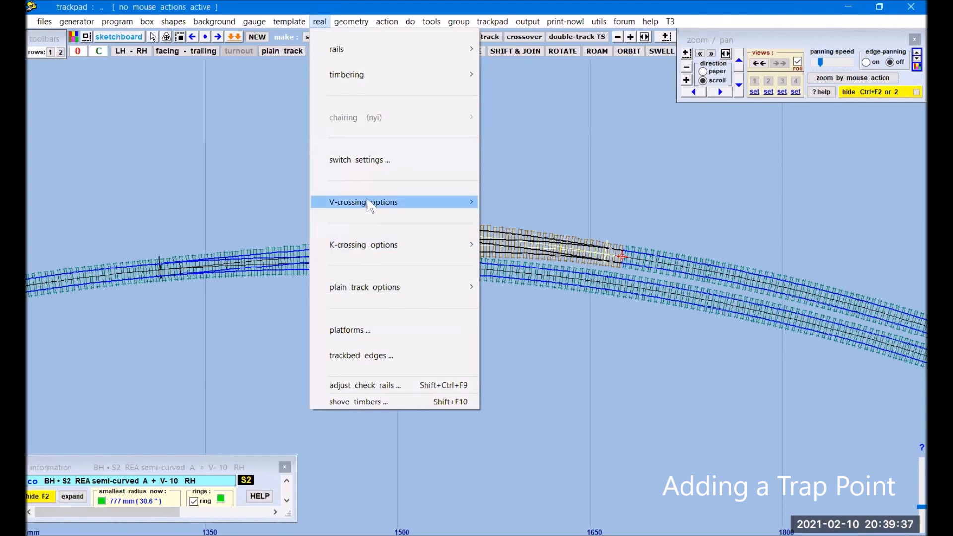
{"action": "mouse_move", "coordinate": [368, 205]}
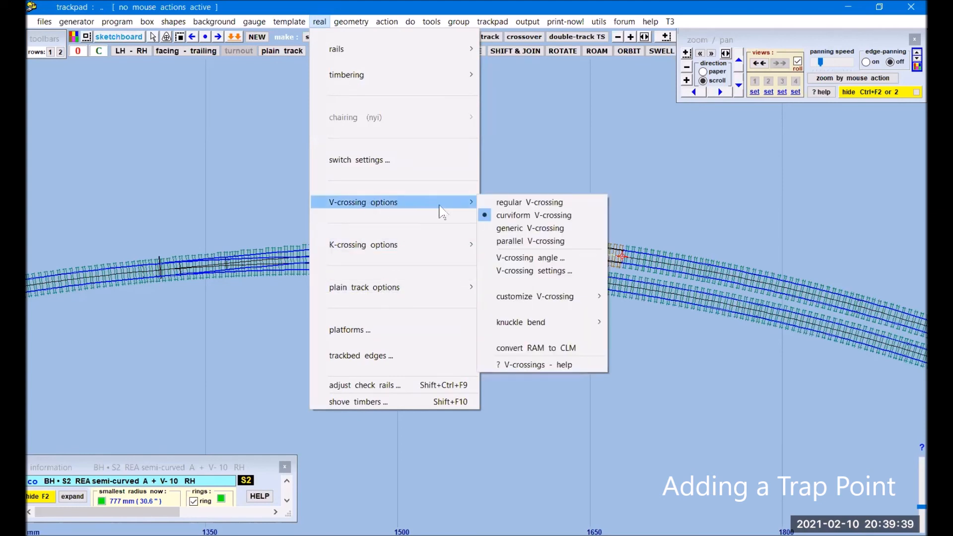
{"action": "left_click", "coordinate": [482, 200]}
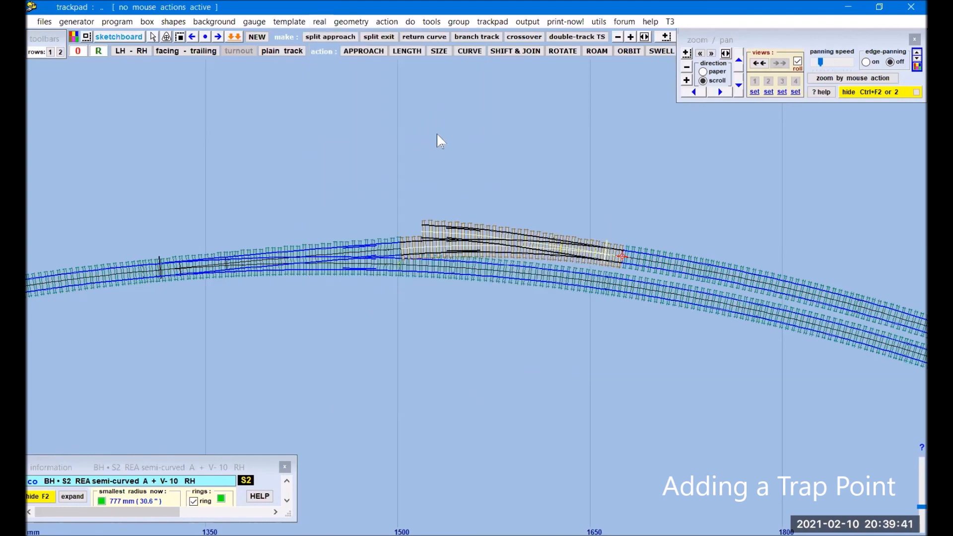
- Shorten the trap turnout to an overall length of about 57.99 mm and store it in the background
{"action": "left_click", "coordinate": [409, 51]}
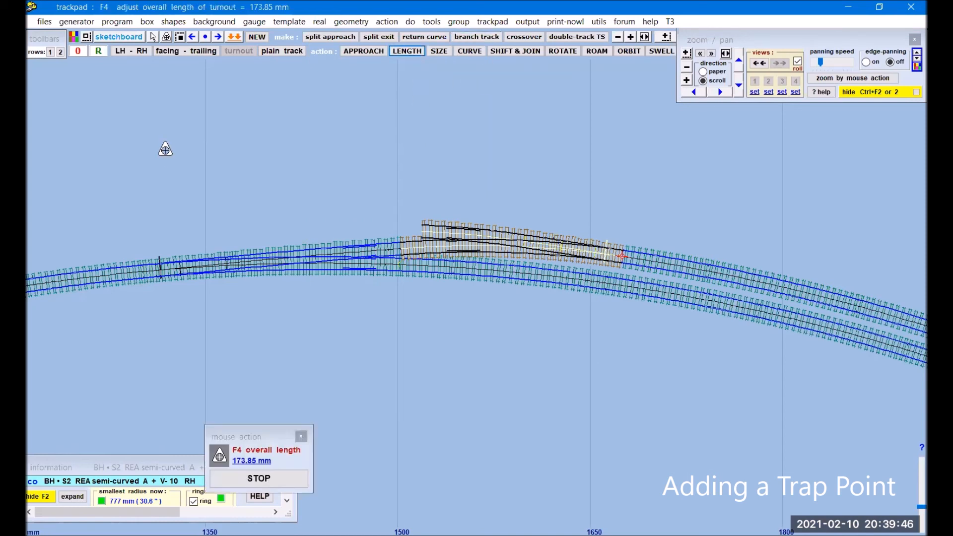
{"action": "left_click_drag", "start_coordinate": [161, 151], "coordinate": [315, 135]}
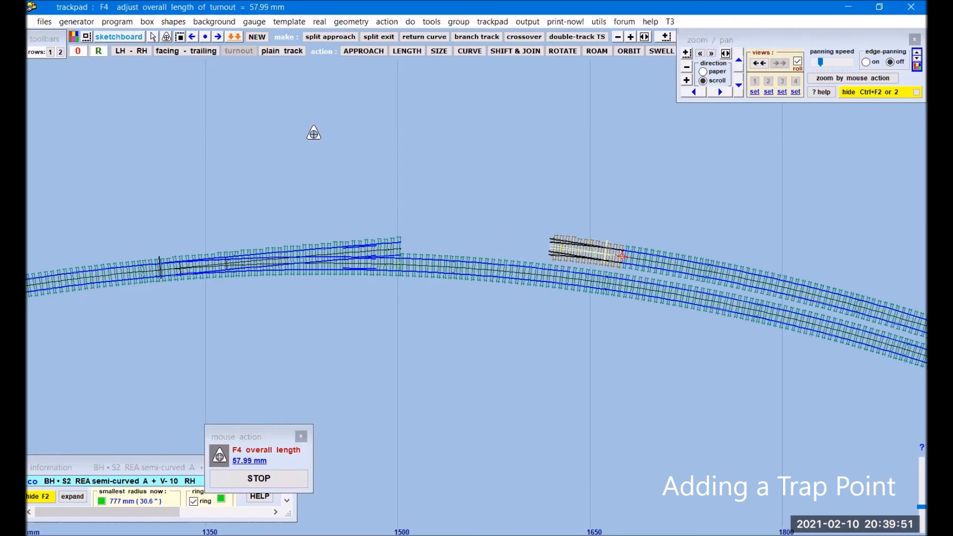
{"action": "left_click", "coordinate": [235, 38]}
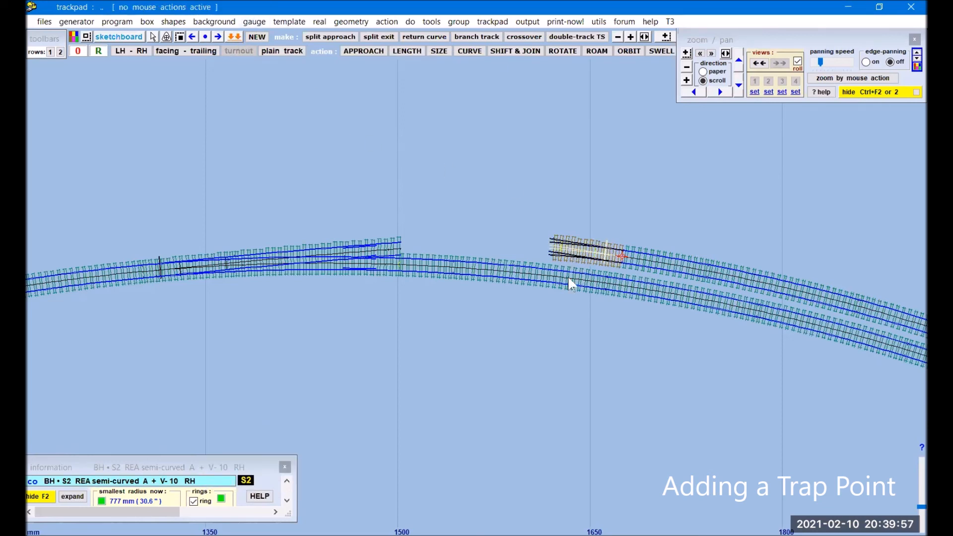
- Delete the left-hand turnout to the control template and make a return curve from it anyway, with turnout-side spacing of 6 ft 0 in (72 in) way
{"action": "left_click", "coordinate": [378, 265]}
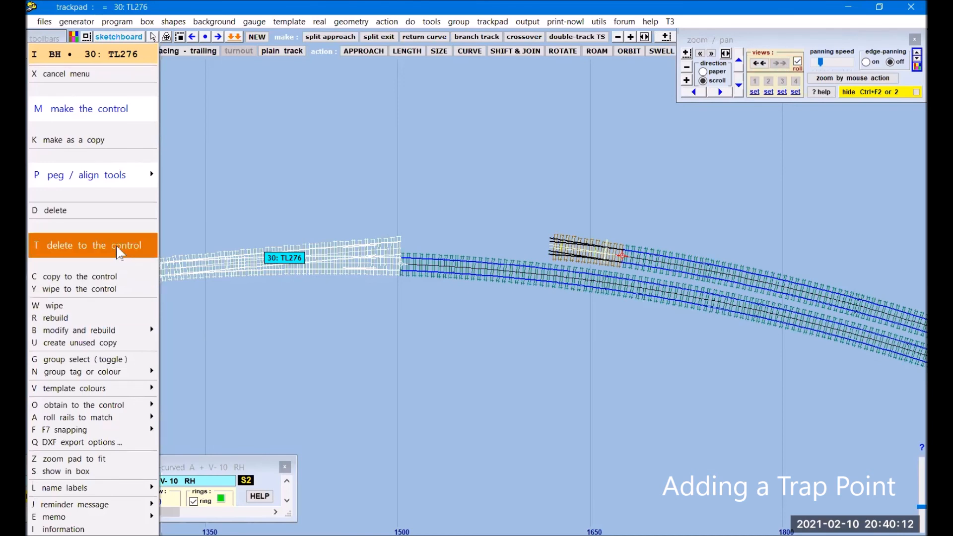
{"action": "left_click", "coordinate": [119, 251]}
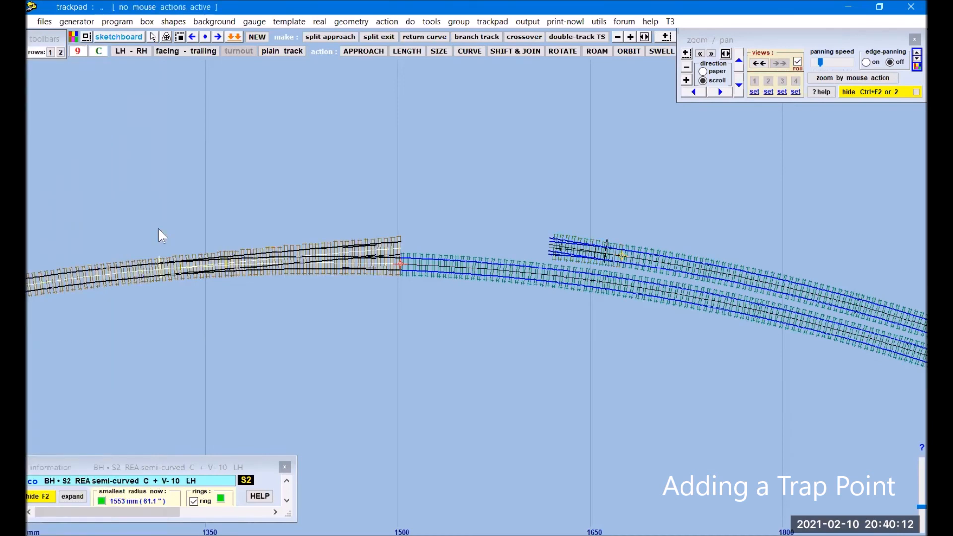
{"action": "left_click", "coordinate": [430, 22]}
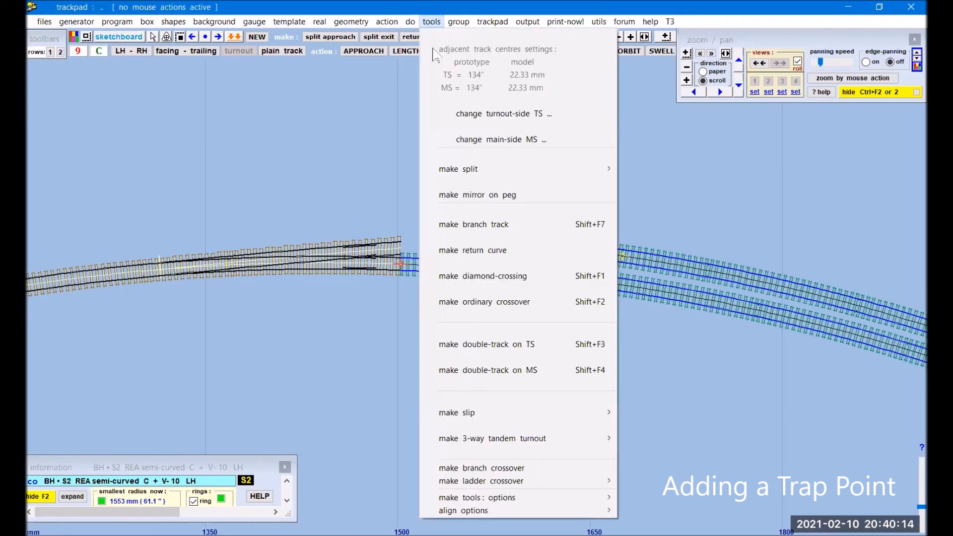
{"action": "left_click", "coordinate": [507, 251]}
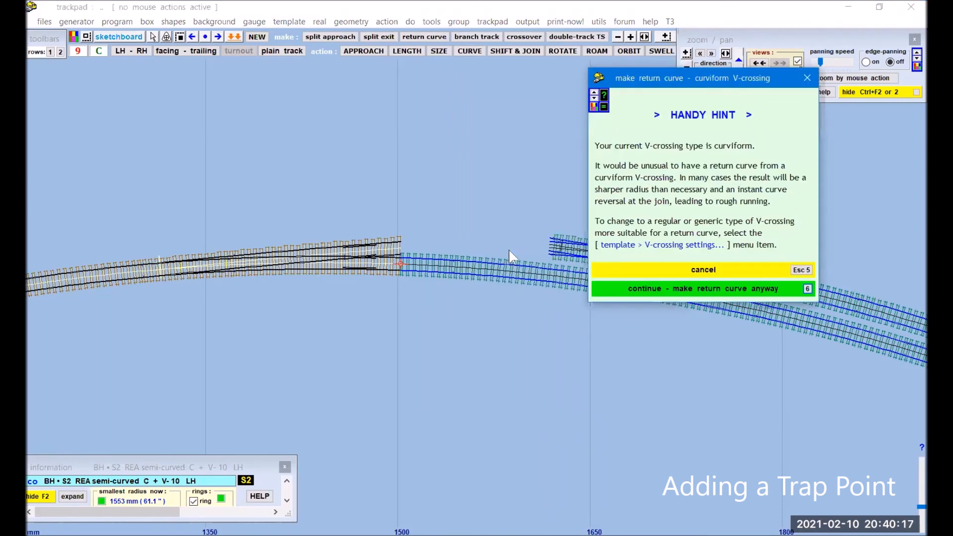
{"action": "left_click", "coordinate": [662, 297]}
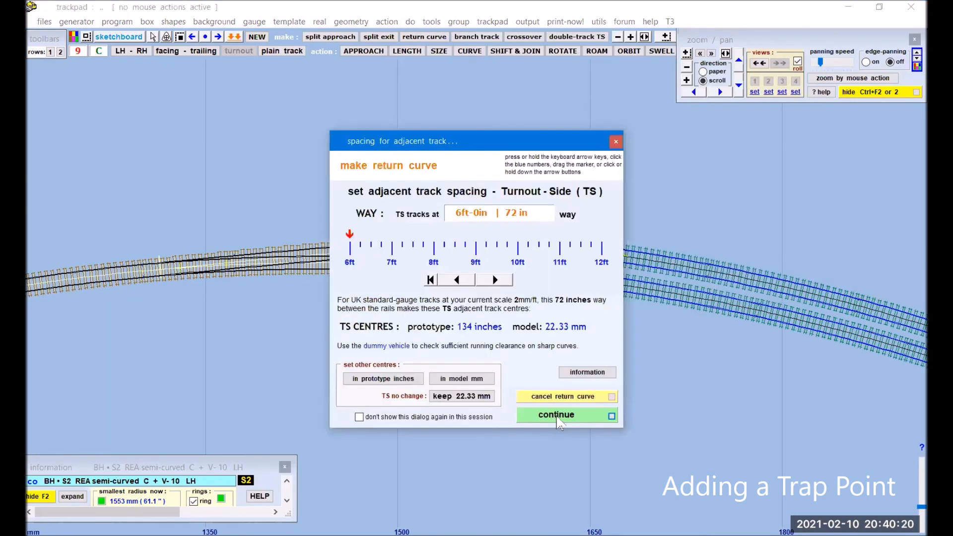
{"action": "left_click", "coordinate": [557, 417]}
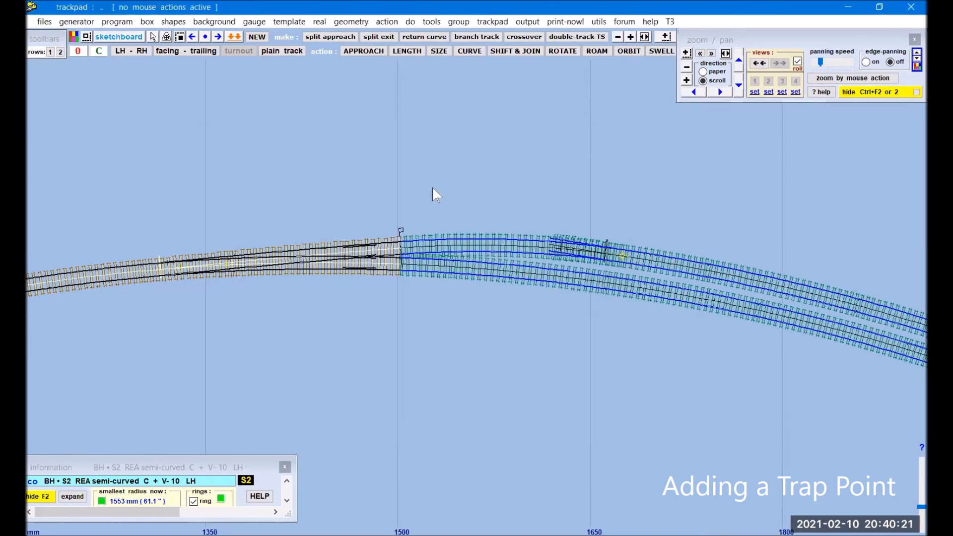
- Store the left-hand turnout in the background and delete its new return curve to the control template
{"action": "left_click", "coordinate": [237, 38]}
{"action": "left_click", "coordinate": [500, 250]}
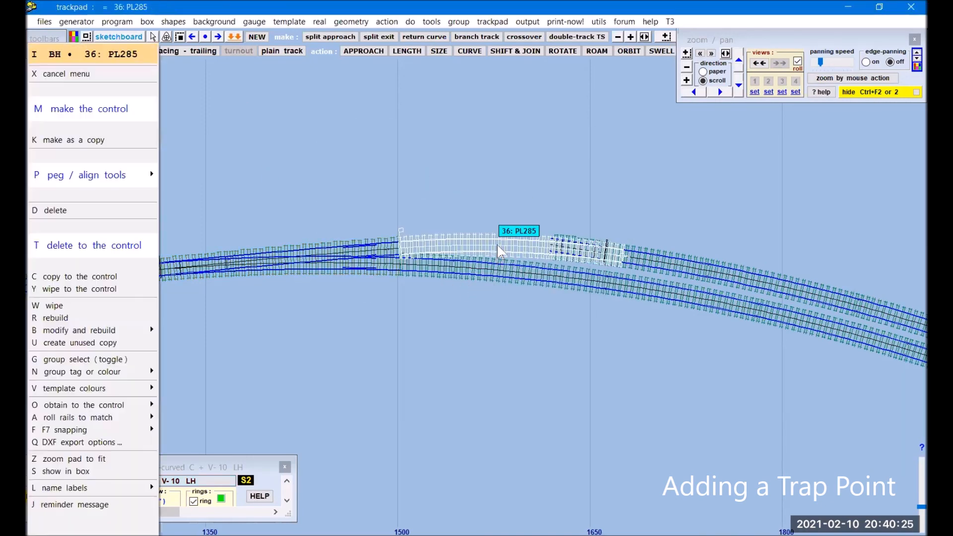
{"action": "left_click", "coordinate": [124, 242]}
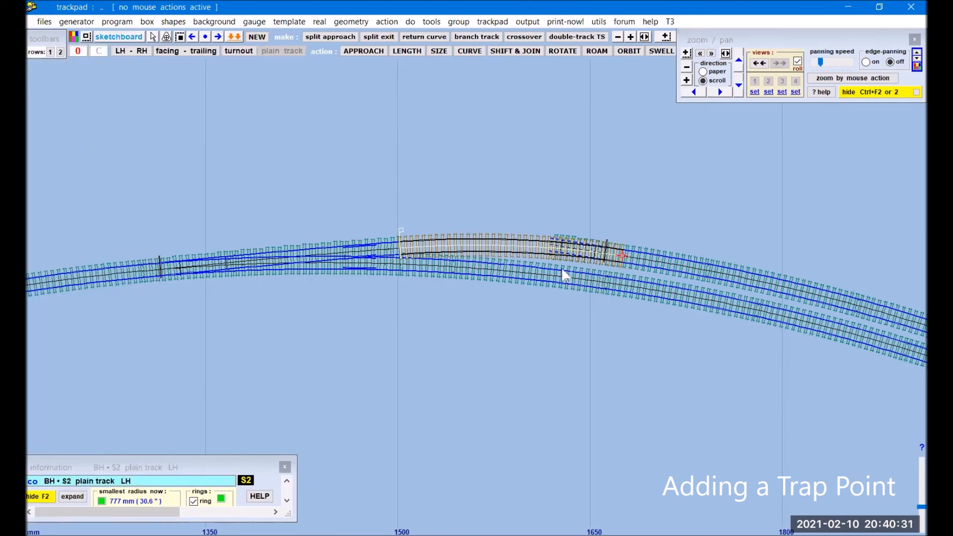
- Peg the return curve at its turnout end, shorten it to about 116.76 mm to meet the trap point, and store it in the background
{"action": "left_click", "coordinate": [78, 52]}
{"action": "left_click", "coordinate": [406, 51]}
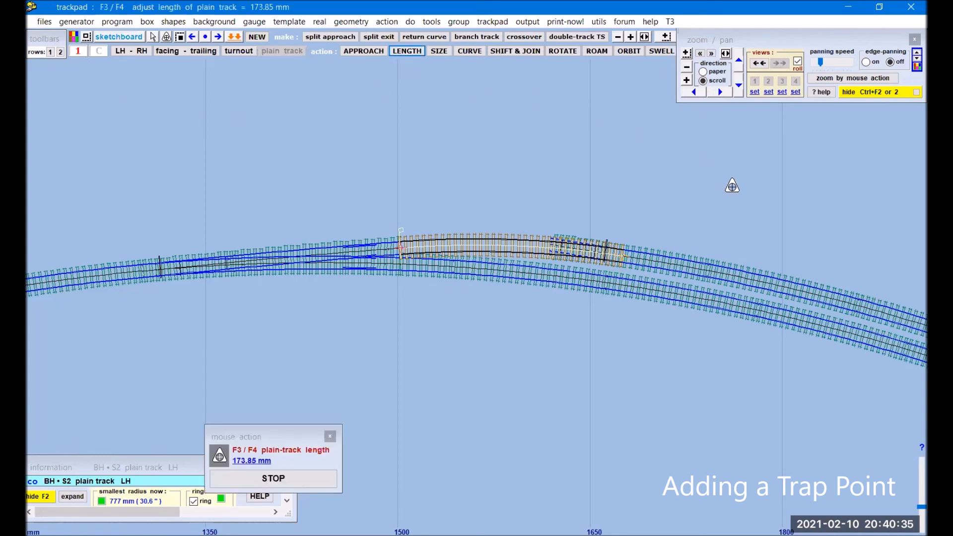
{"action": "left_click", "coordinate": [730, 186]}
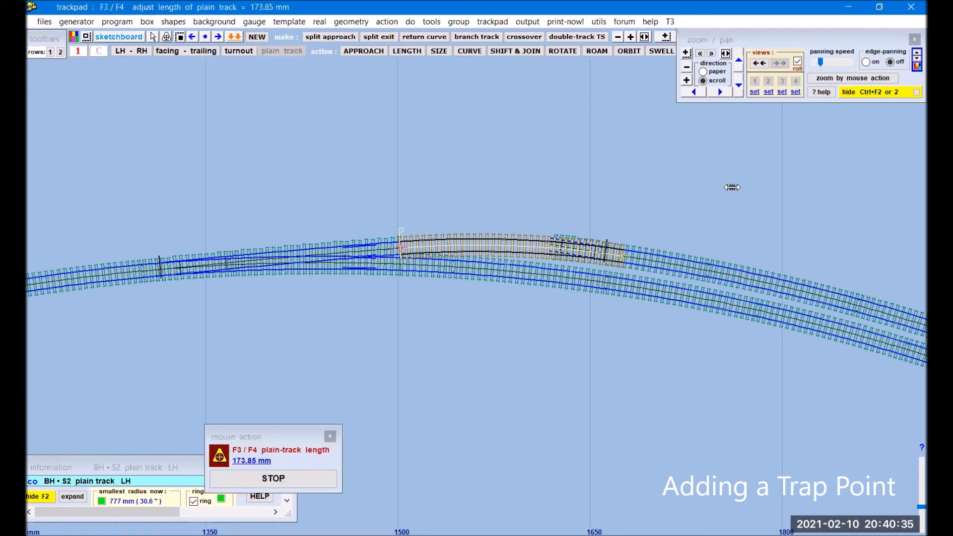
{"action": "left_click", "coordinate": [659, 180]}
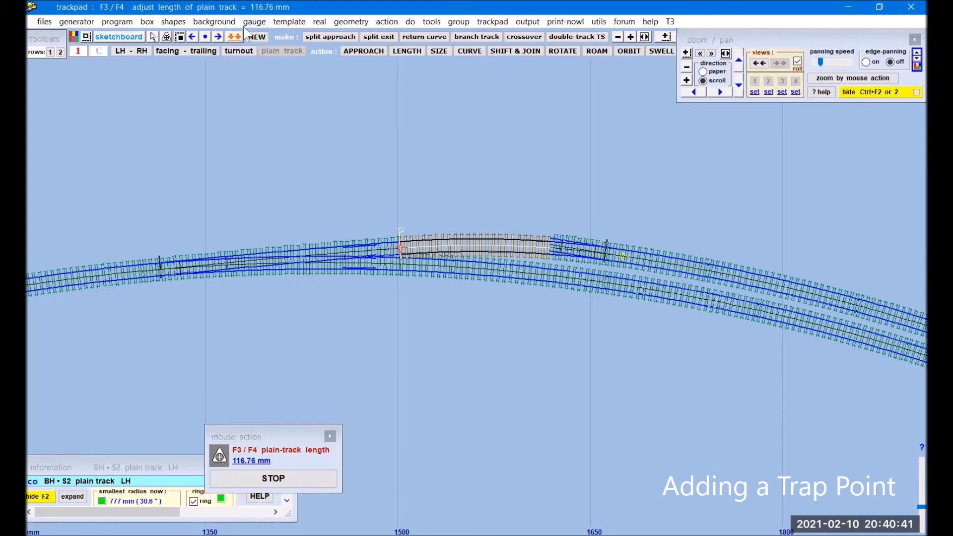
{"action": "left_click", "coordinate": [232, 38]}
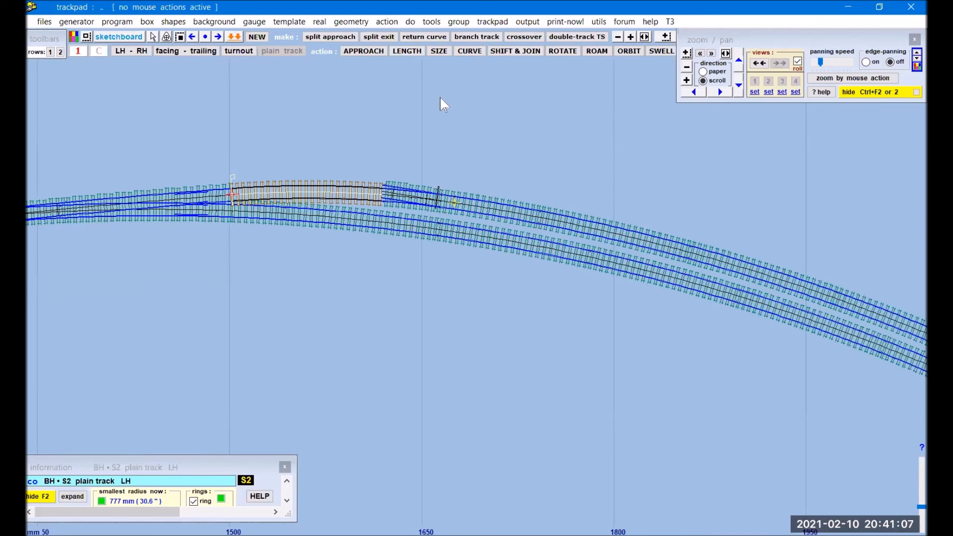
- Examine the return curve and trap point joints up close along the loop track
{"action": "left_click", "coordinate": [686, 81]}
{"action": "left_click", "coordinate": [687, 84]}
{"action": "left_click_drag", "start_coordinate": [291, 166], "coordinate": [877, 400]}
{"action": "left_click_drag", "start_coordinate": [145, 325], "coordinate": [296, 324]}
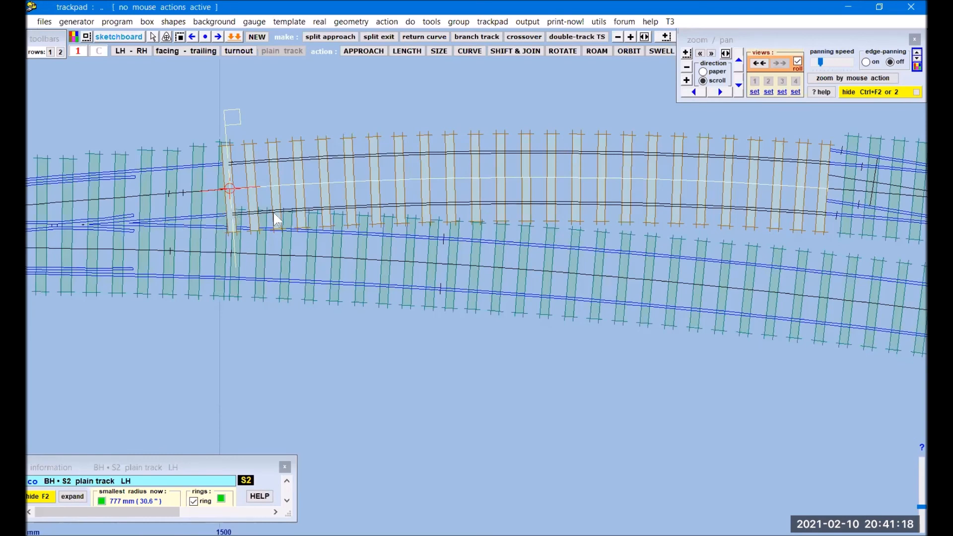
{"action": "left_click_drag", "start_coordinate": [667, 387], "coordinate": [162, 328]}
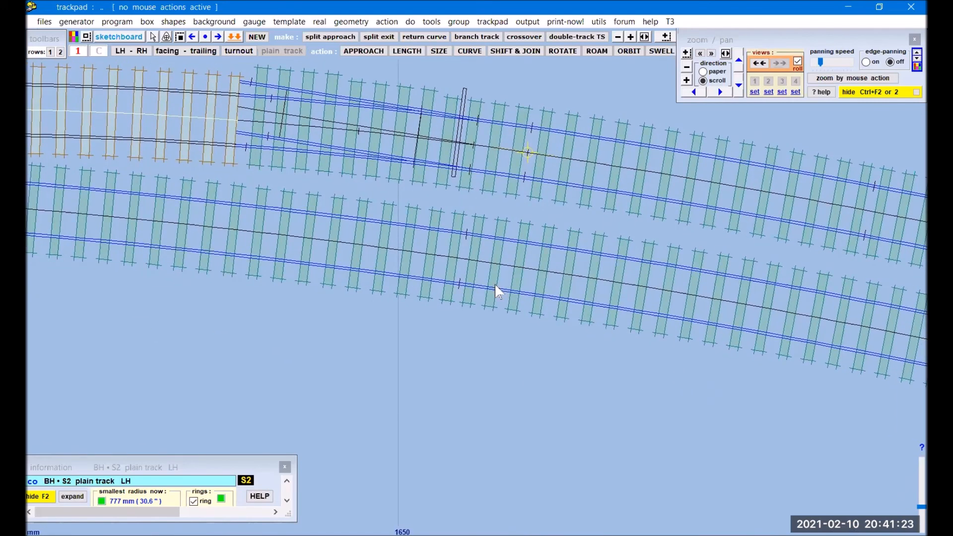